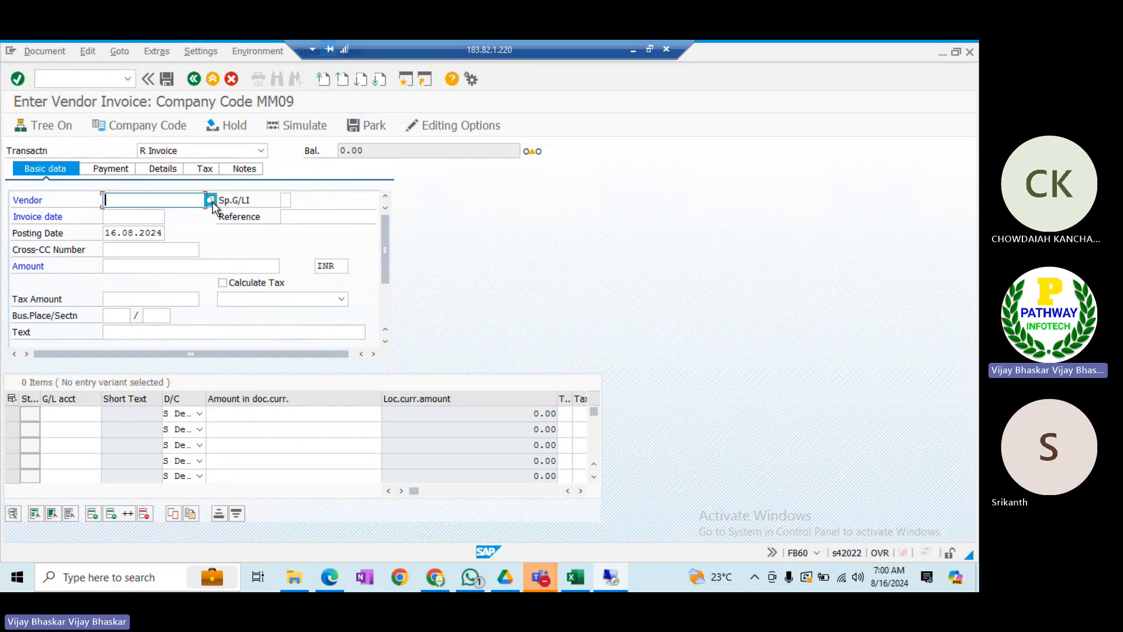
- Select GOLDSMITH LTD in Mumbai as the invoice vendor from the suppliers of company code MM09
left_click(210, 200)
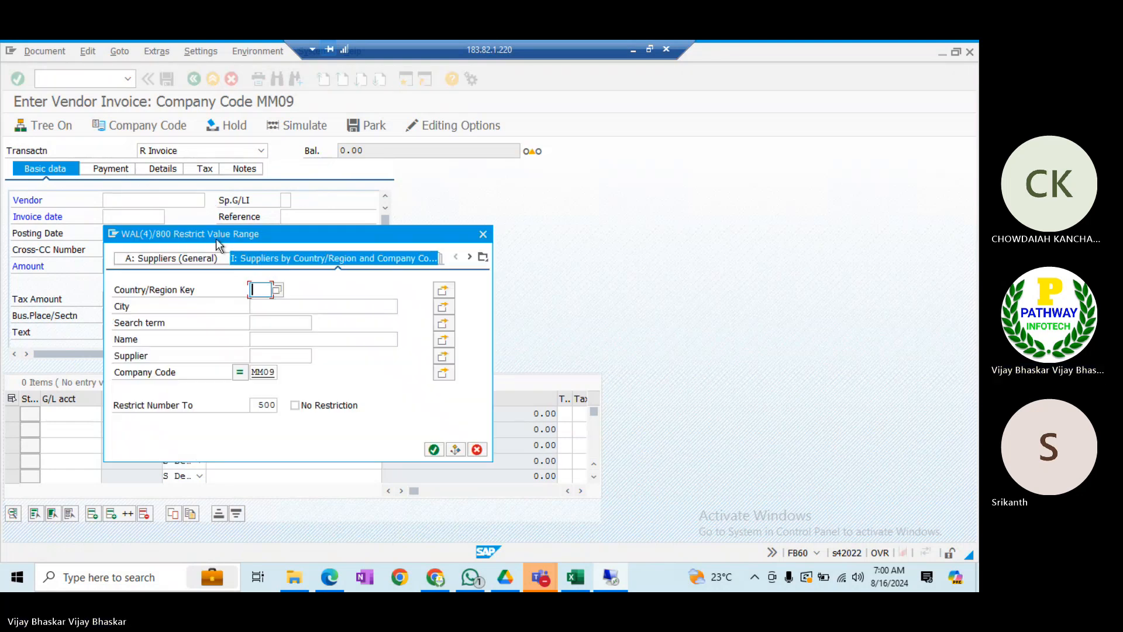
key("Return")
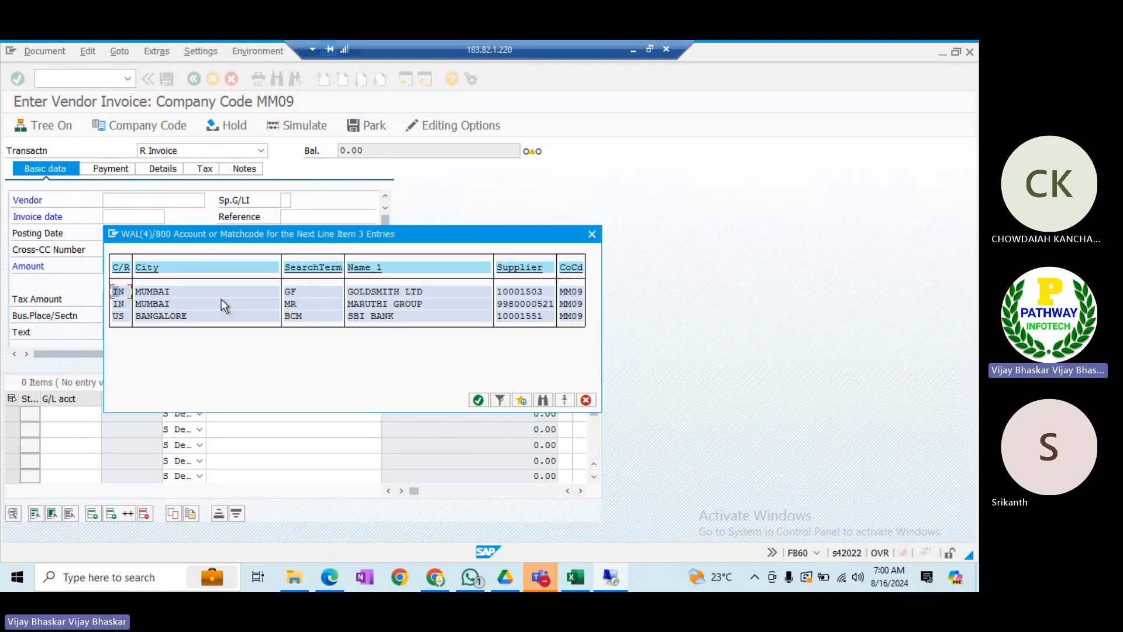
left_click(151, 292)
double_click(151, 292)
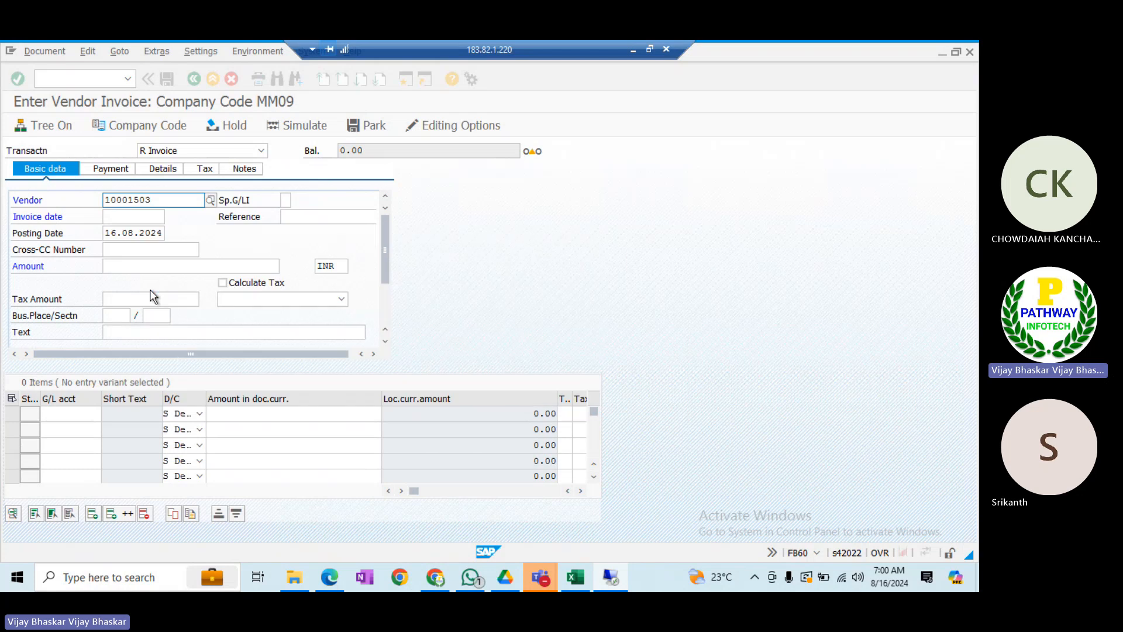
- Set the invoice date to 16.08.2024 and the invoice amount to 15000
left_click(114, 216)
key("Down")
key("Return")
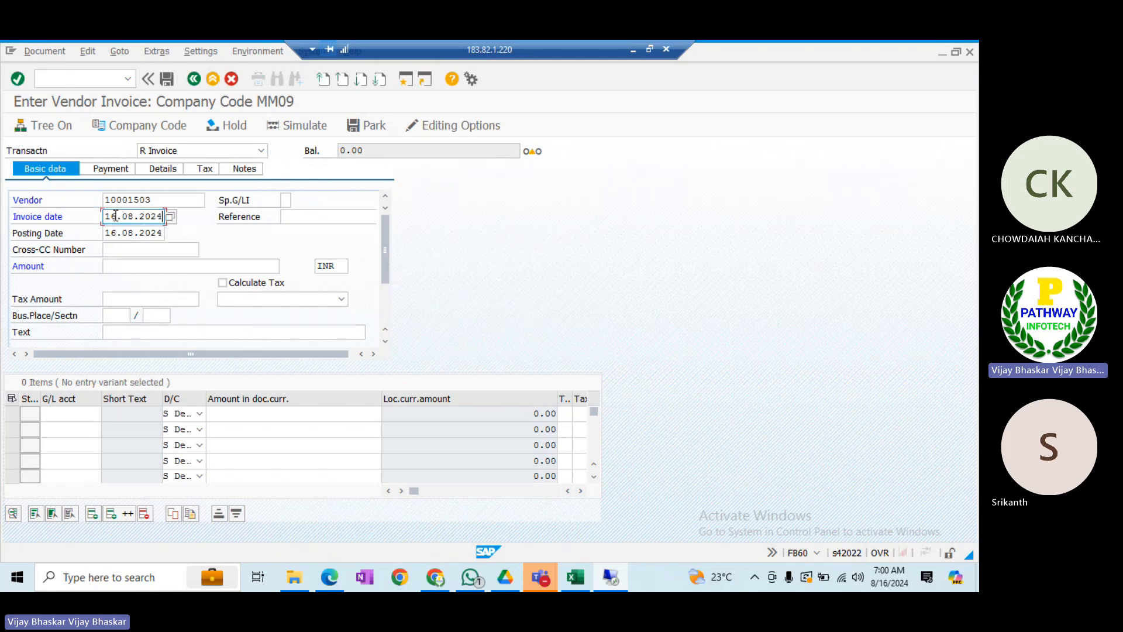
key("Tab")
key("Tab")
key("Tab")
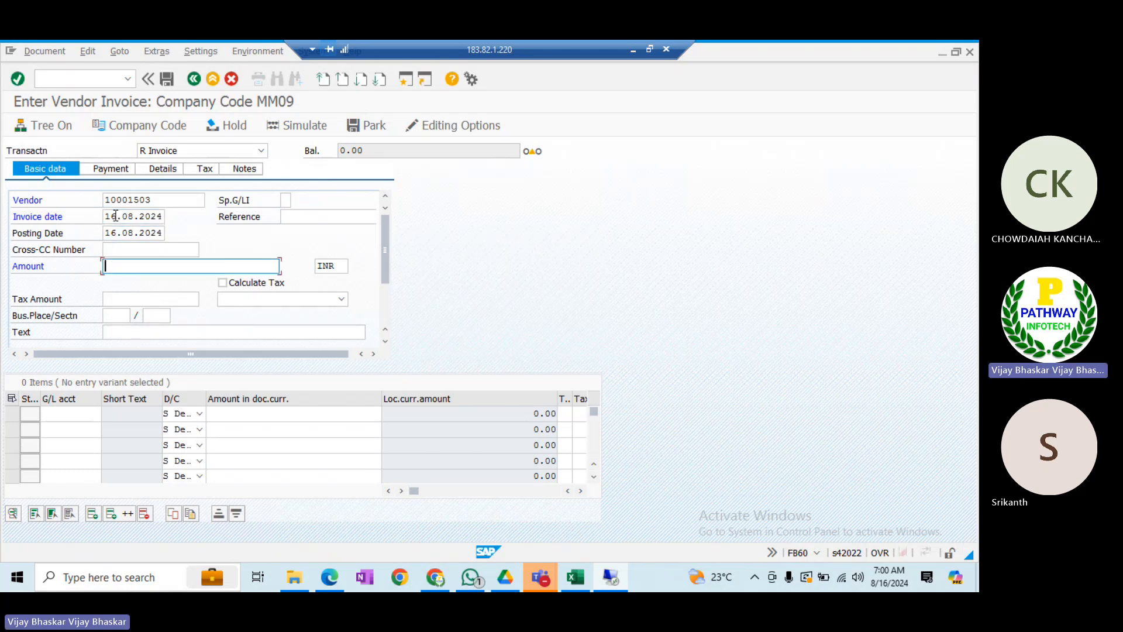
type("15000")
- Choose the Office Expense G/L account for the first line item
left_click(53, 414)
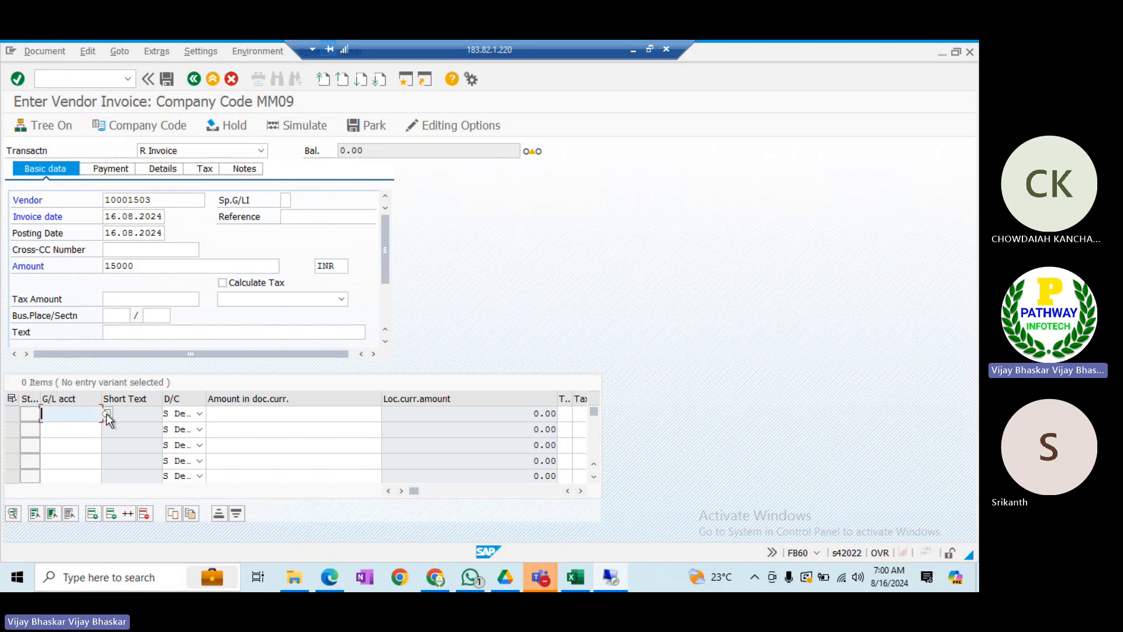
left_click(107, 413)
key("Return")
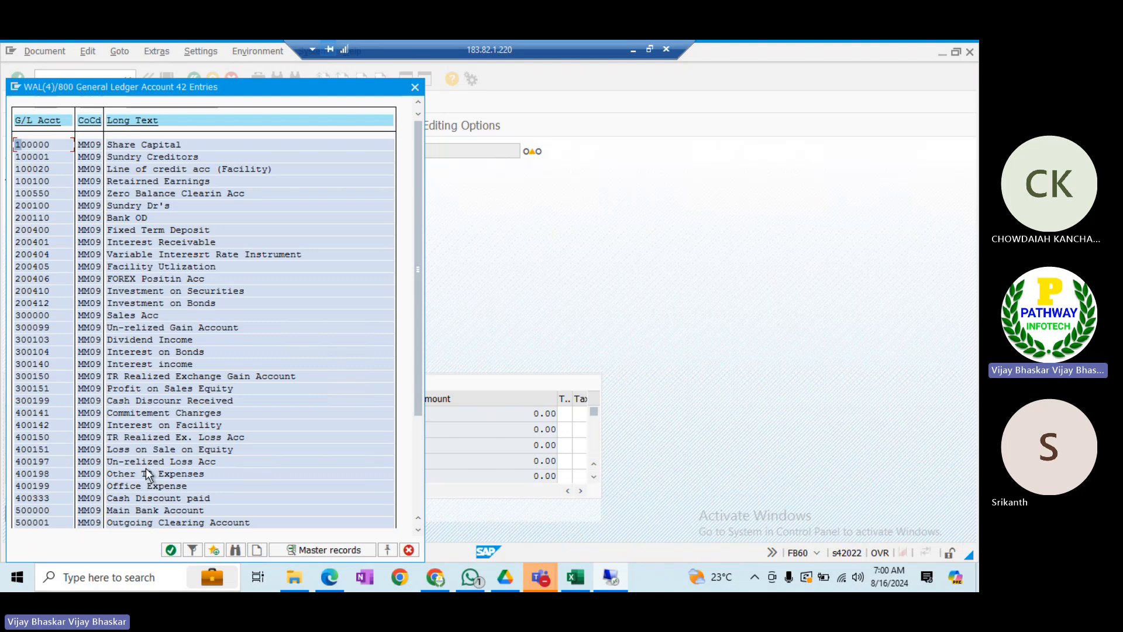
double_click(27, 485)
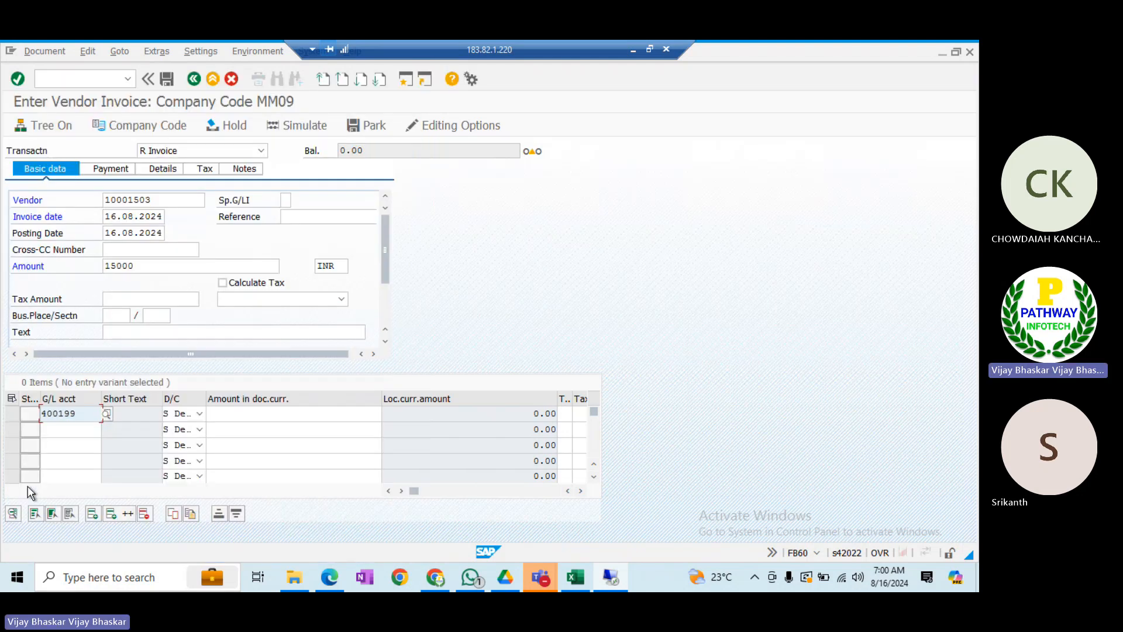
- Copy the first line item's G/L account into the second line item
left_click(78, 433)
left_click_drag(77, 416, 50, 431)
key("ctrl+c")
left_click(50, 432)
key("ctrl+v")
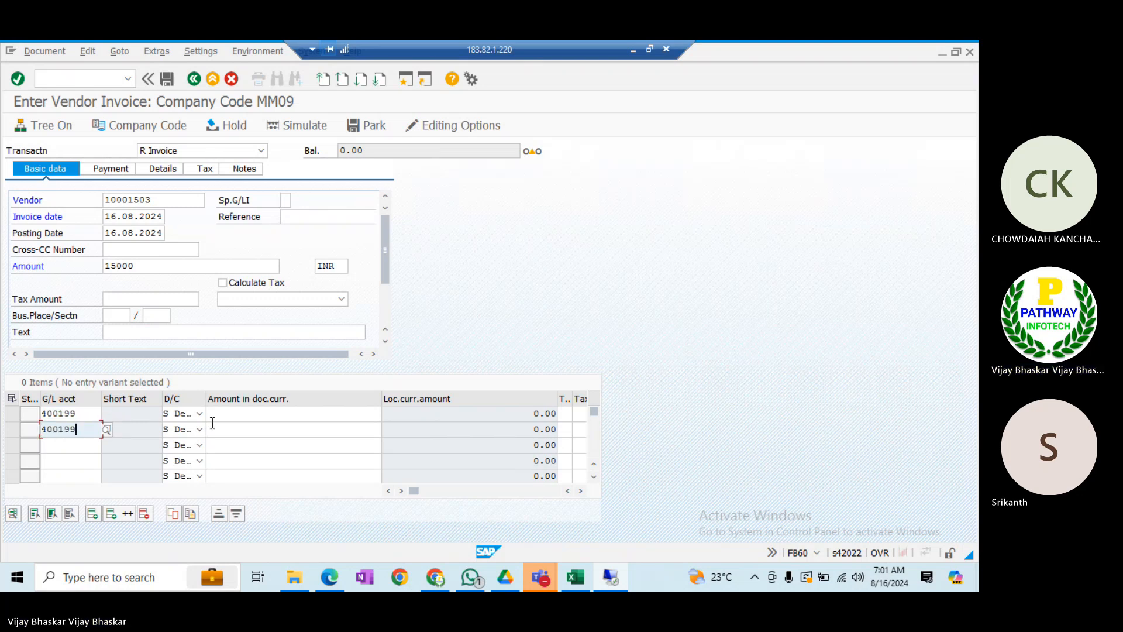
- Set the document currency amounts to 10000 for the first line item and 5000 for the second
left_click(239, 417)
type("10000")
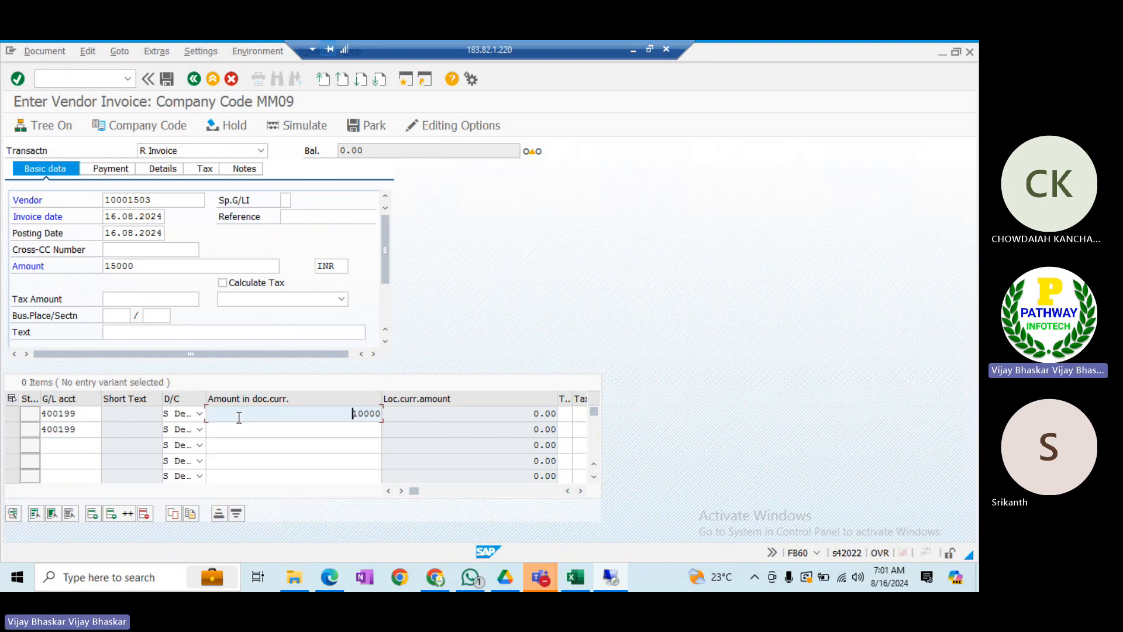
key("Down")
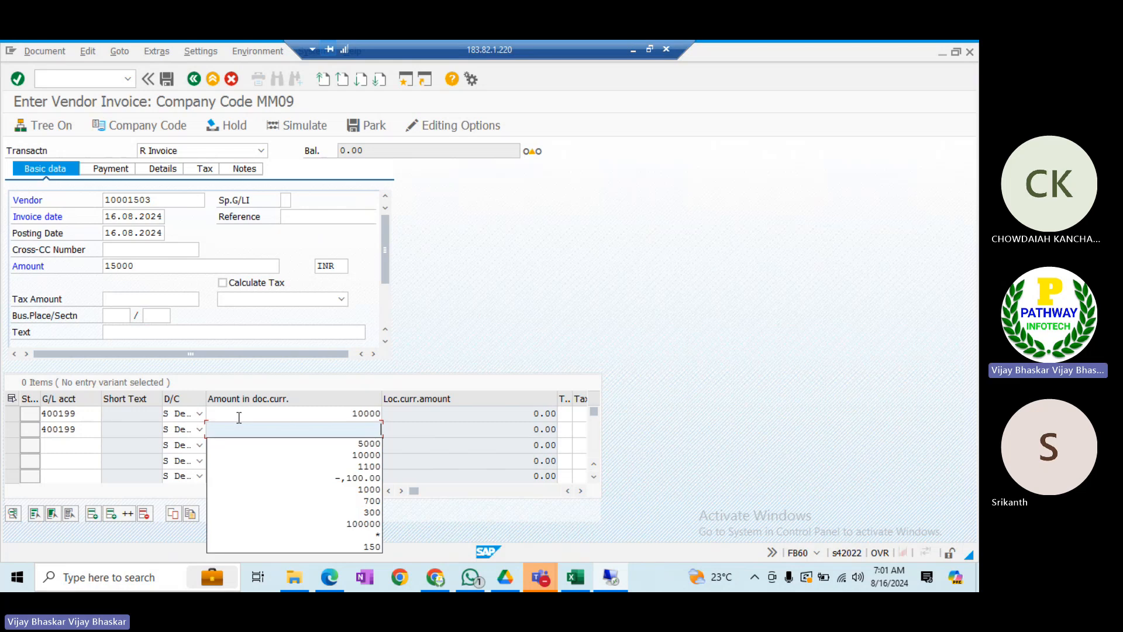
key("Down")
key("Return")
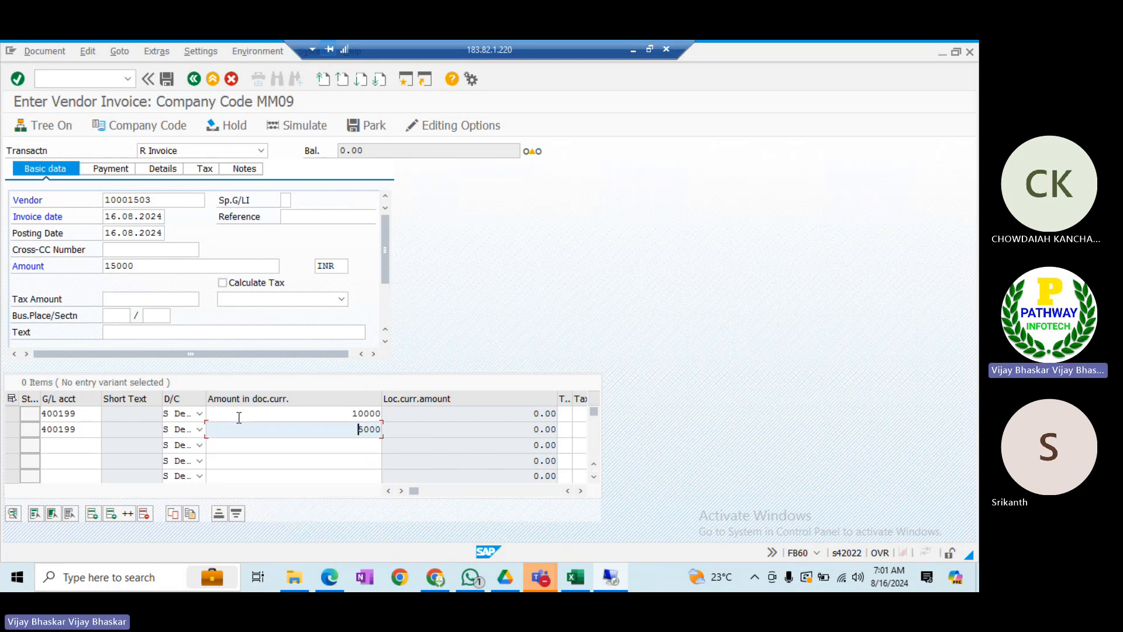
- Assign cost center COSTCENER1 to the first line item, searching with the controlling area restriction cleared
key("Up")
key("Tab")
key("Tab")
key("Tab")
key("Tab")
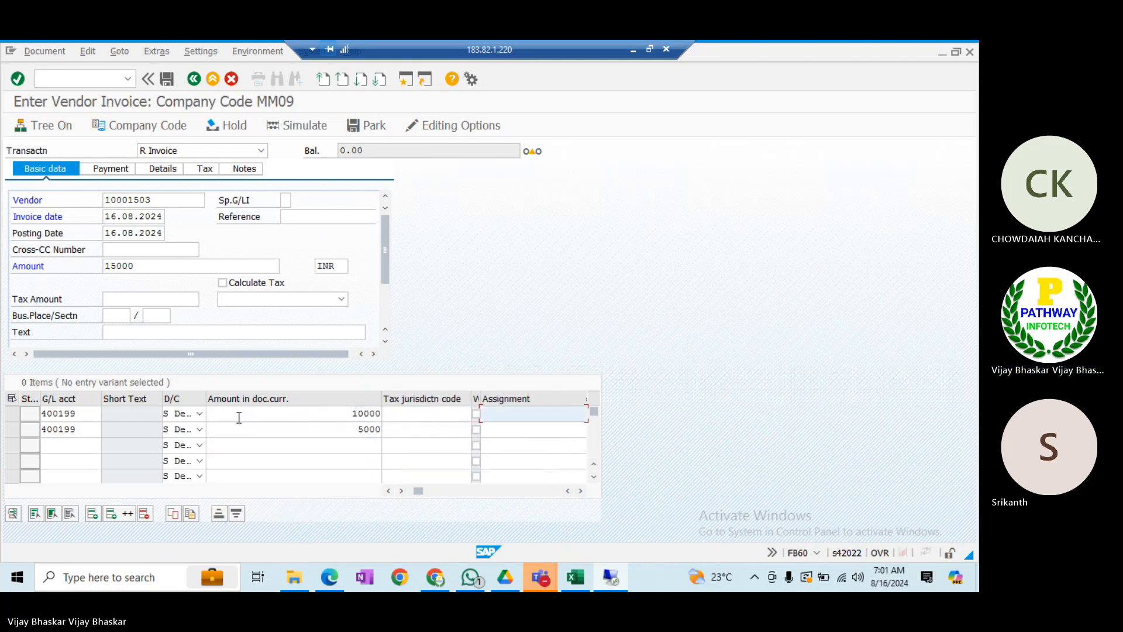
key("Tab")
key("Tab")
key("Tab")
key("Tab")
key("Tab")
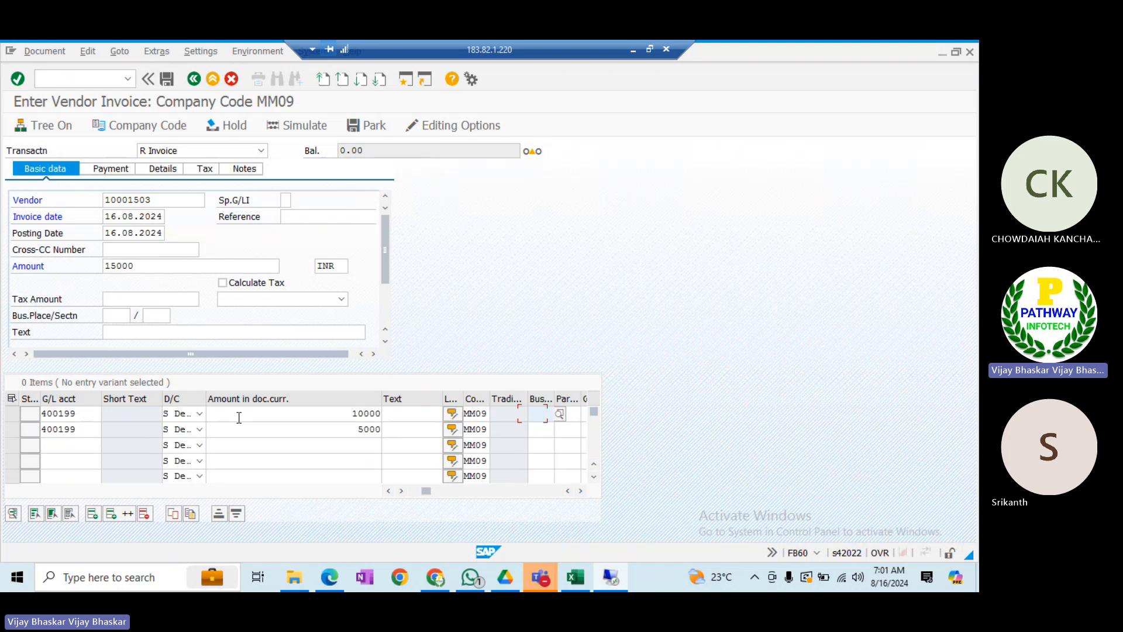
key("Tab")
key("Tab")
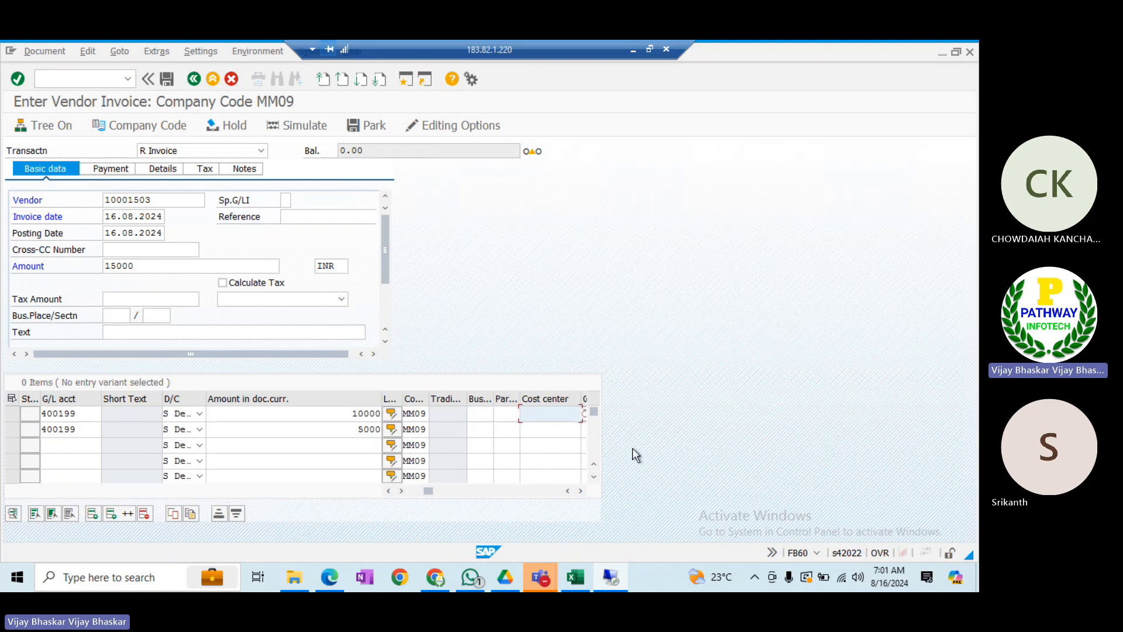
left_click(584, 413)
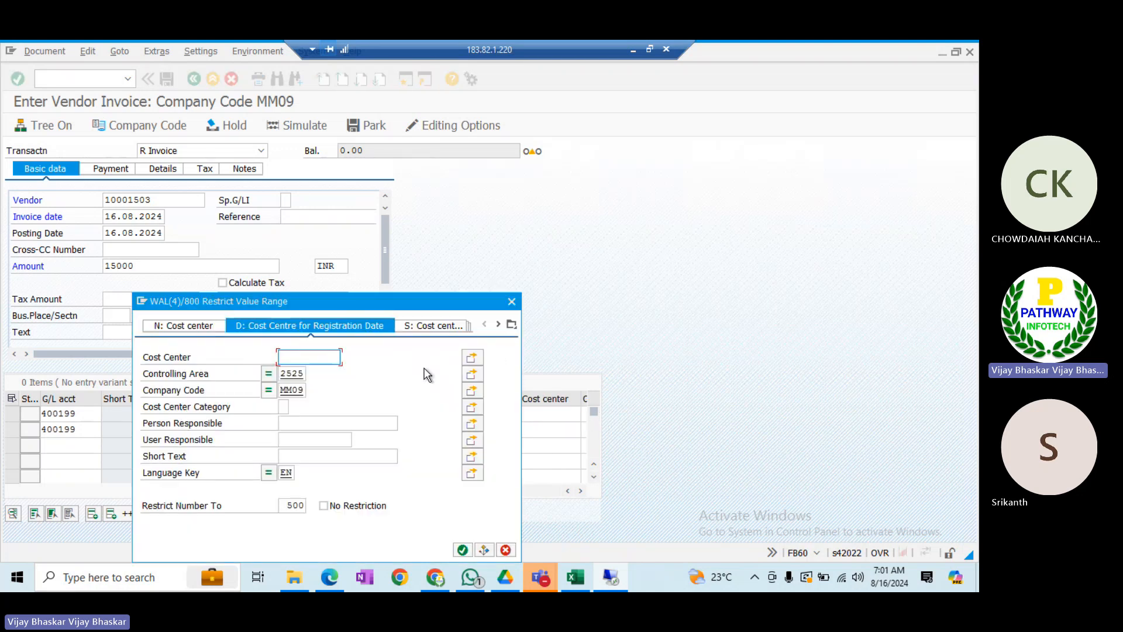
left_click(303, 373)
key("BackSpace")
key("BackSpace")
key("BackSpace")
key("BackSpace")
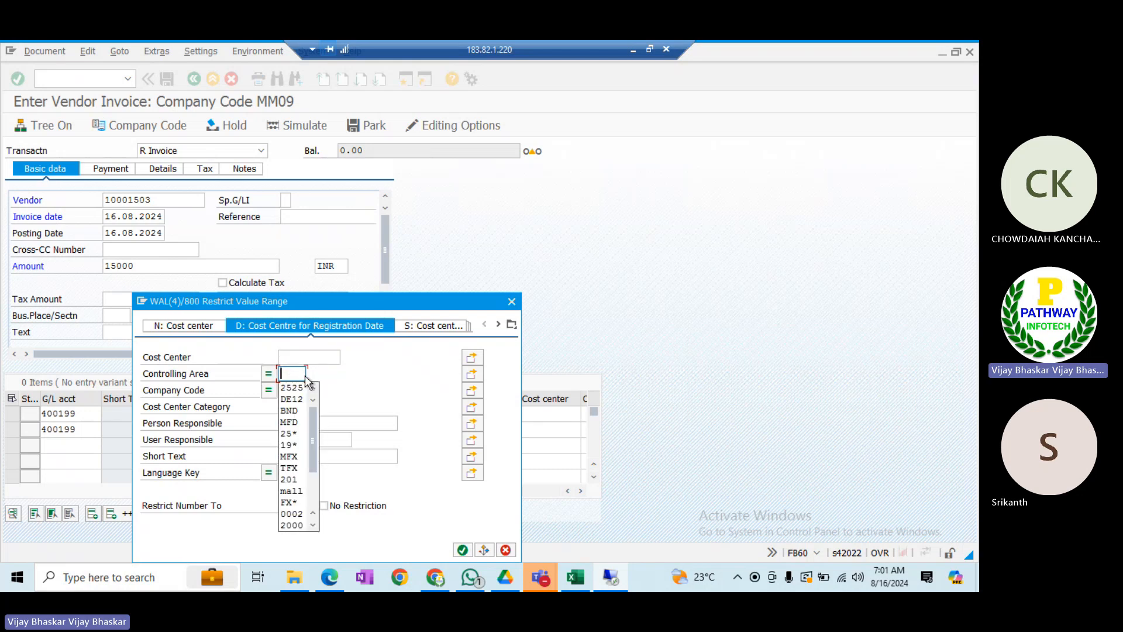
key("Return")
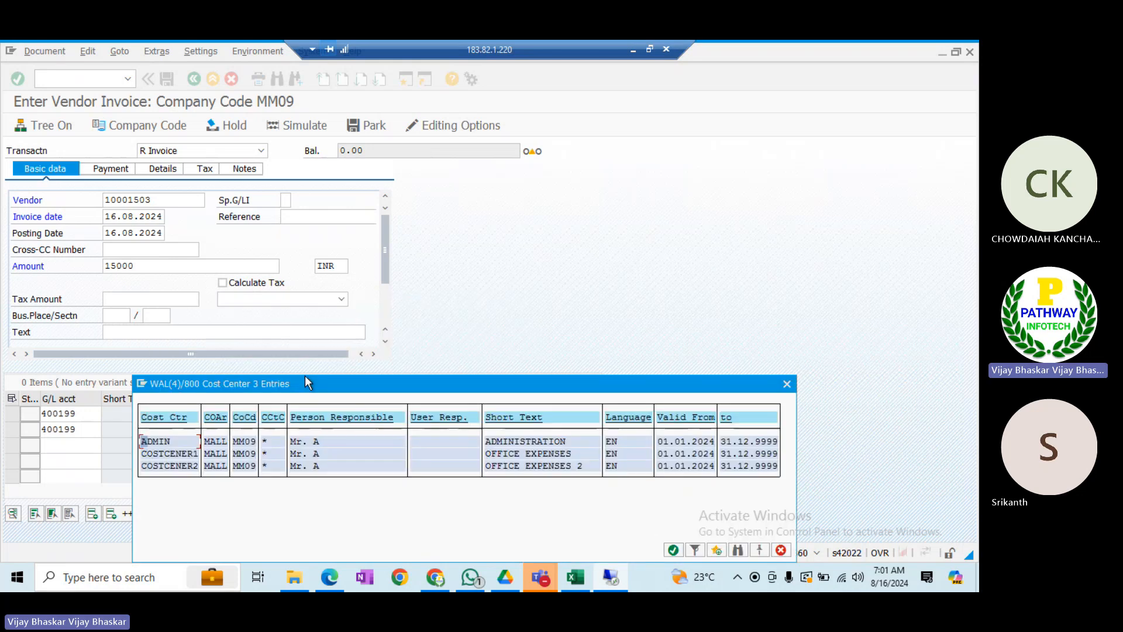
double_click(174, 454)
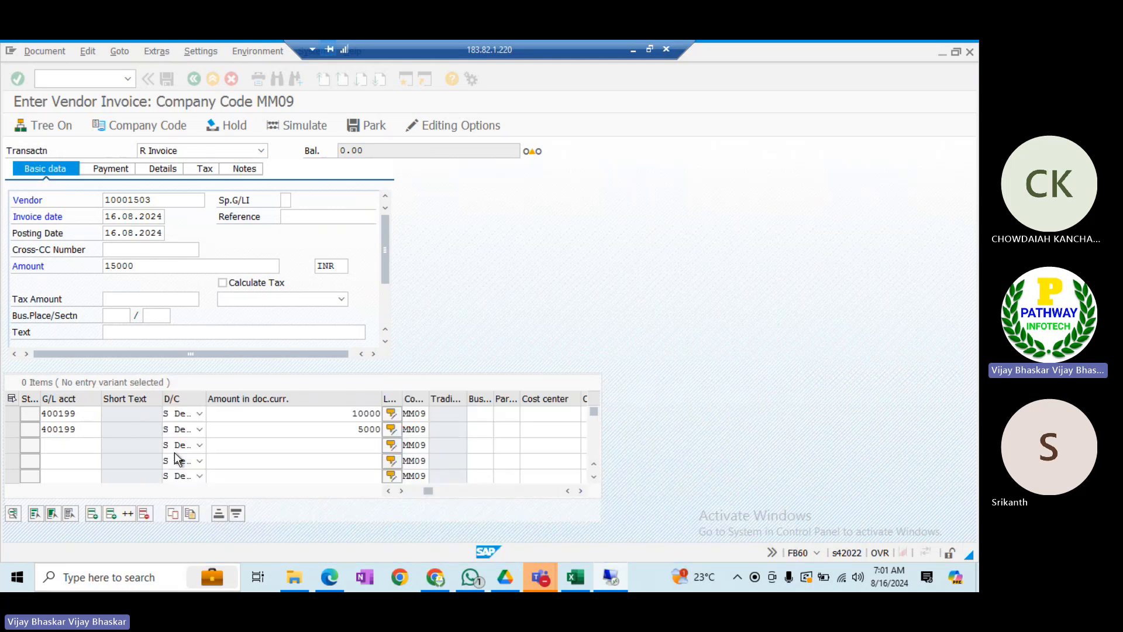
left_click(541, 428)
key("Down")
key("Down")
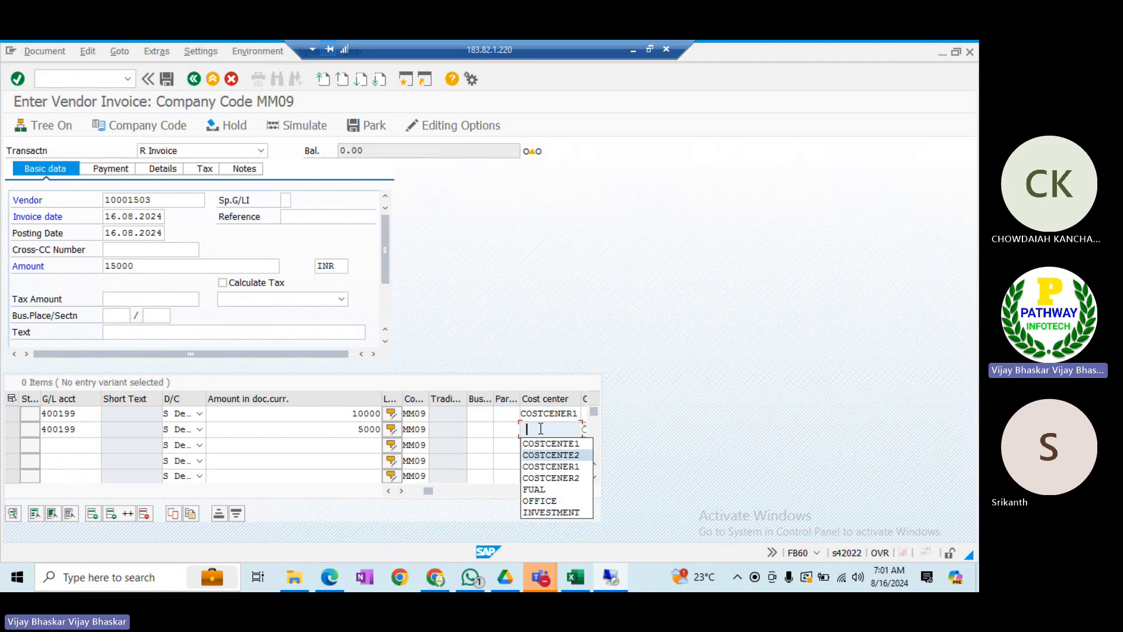
key("Return")
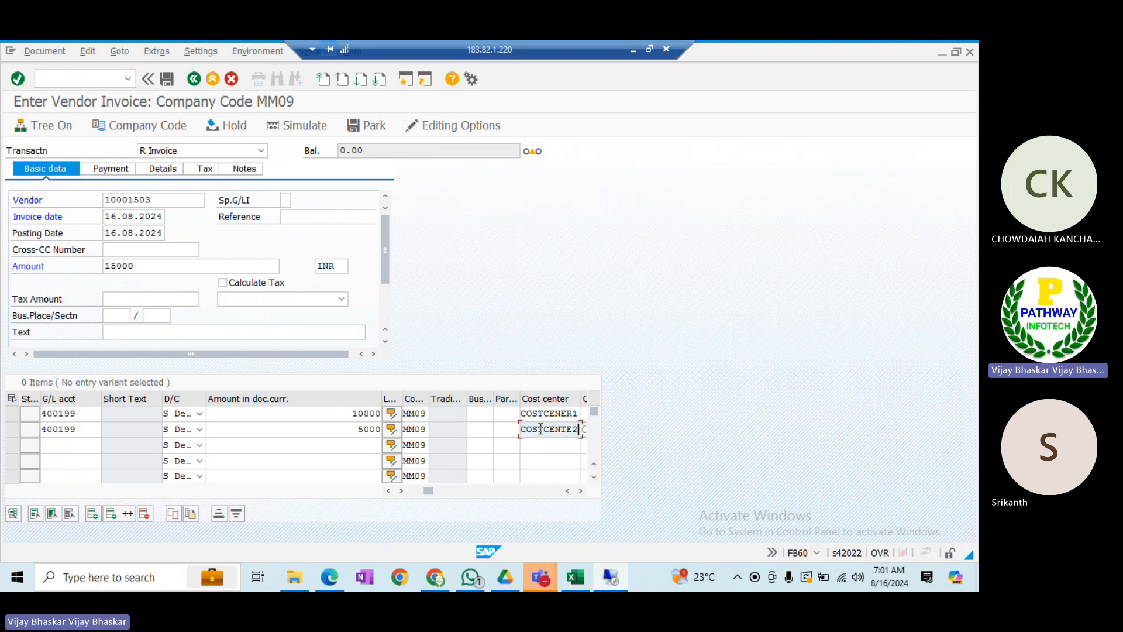
key("BackSpace")
key("BackSpace")
key("BackSpace")
key("BackSpace")
key("BackSpace")
key("BackSpace")
key("BackSpace")
key("BackSpace")
key("BackSpace")
key("BackSpace")
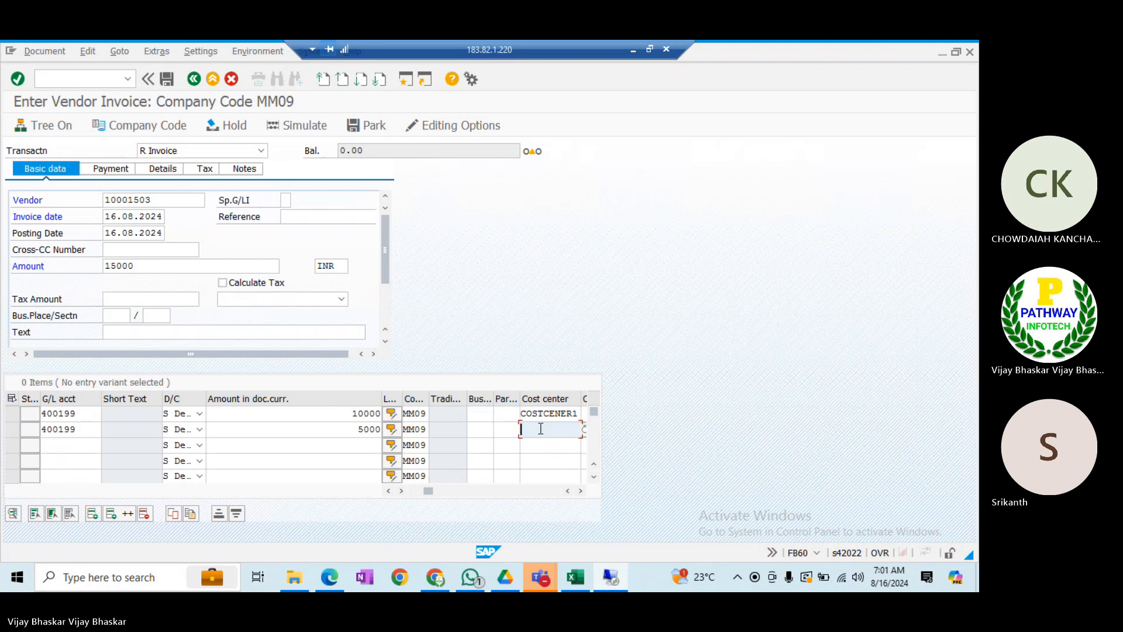
- Assign cost center COSTCENER2 to the second line item and validate the invoice entries
key("Down")
key("Down")
key("Down")
key("Down")
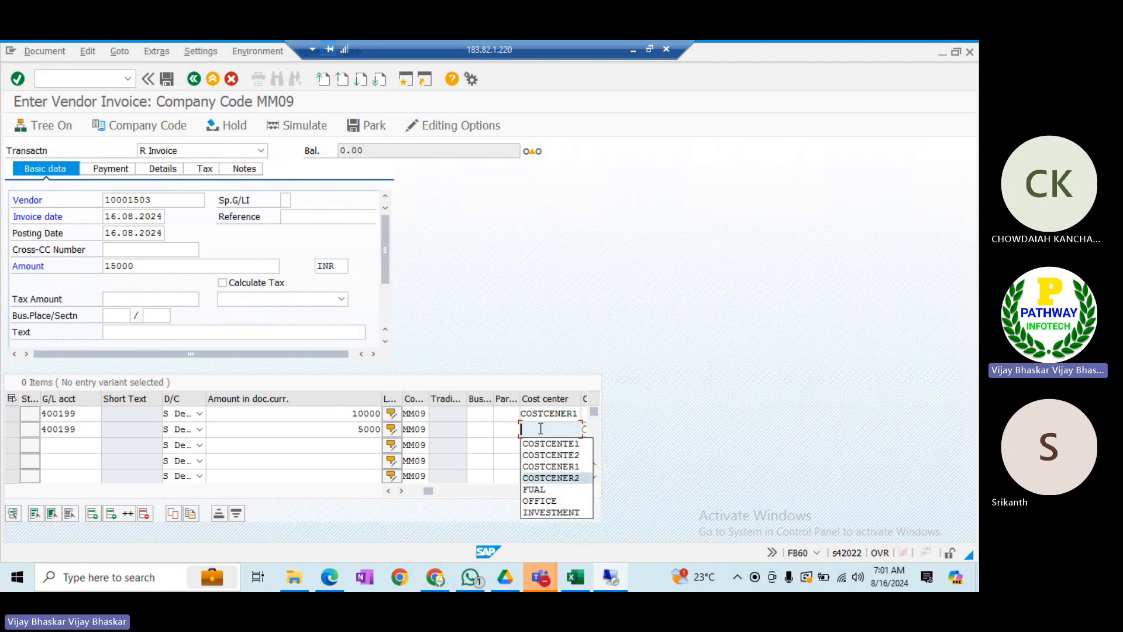
key("Return")
key("Return")
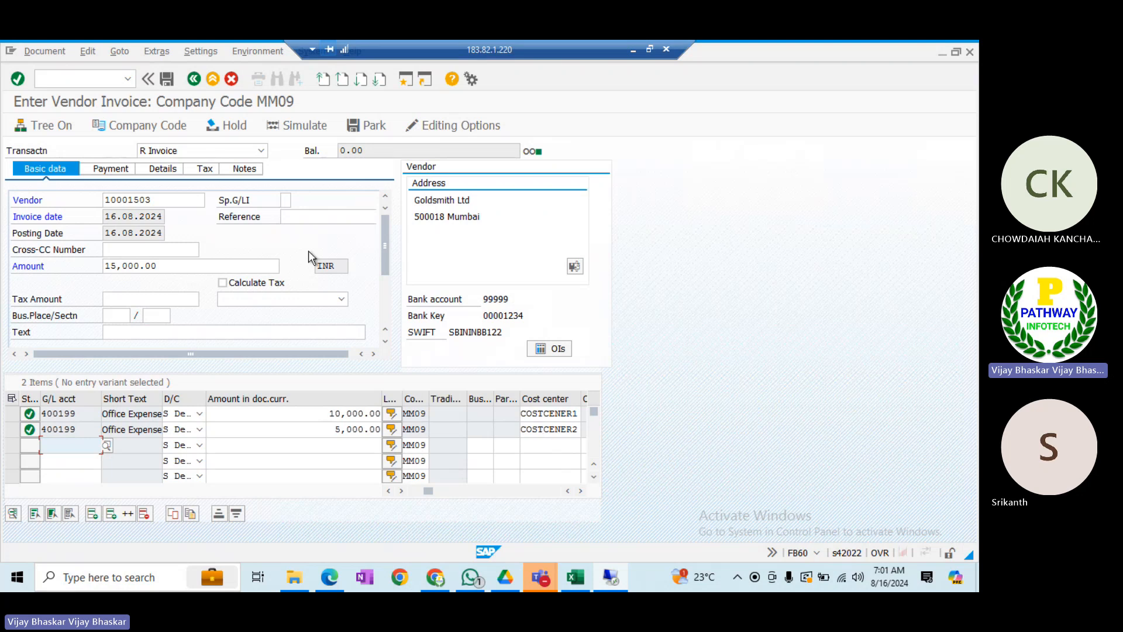
- Run the general ledger simulation for the invoice, then enlarge its header area and narrow the Amount column
left_click(37, 54)
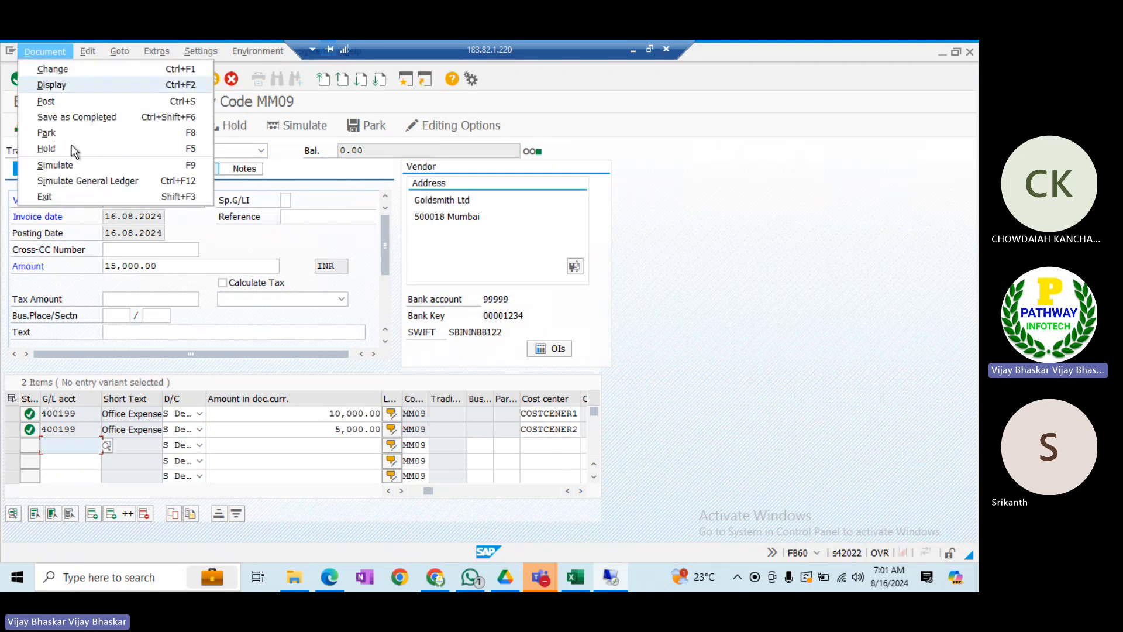
left_click(75, 181)
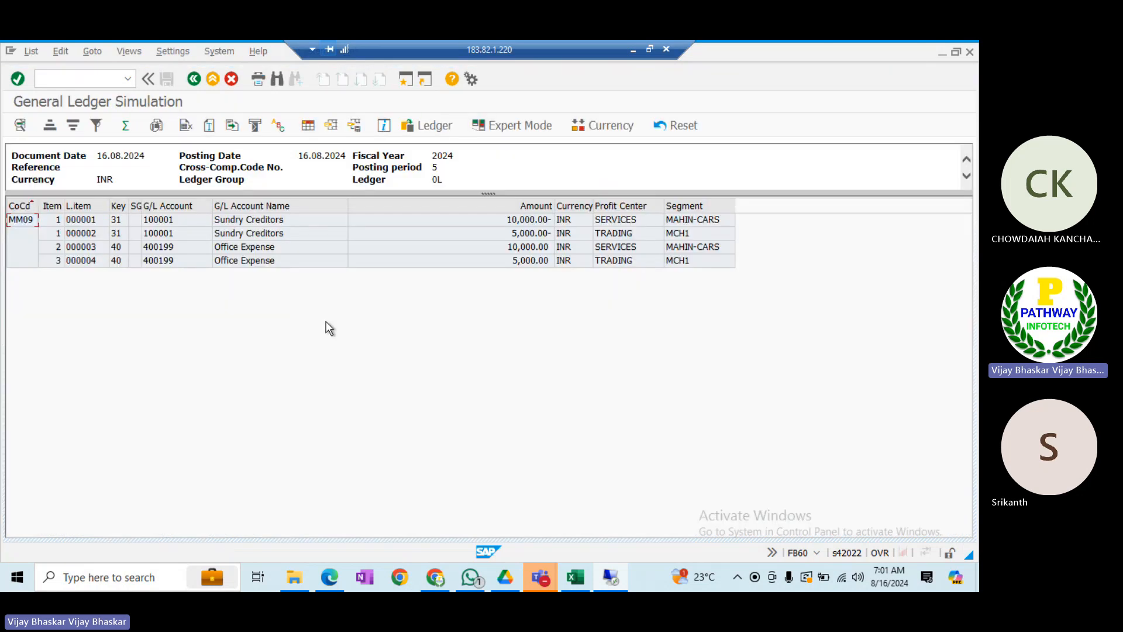
left_click_drag(476, 193, 475, 223)
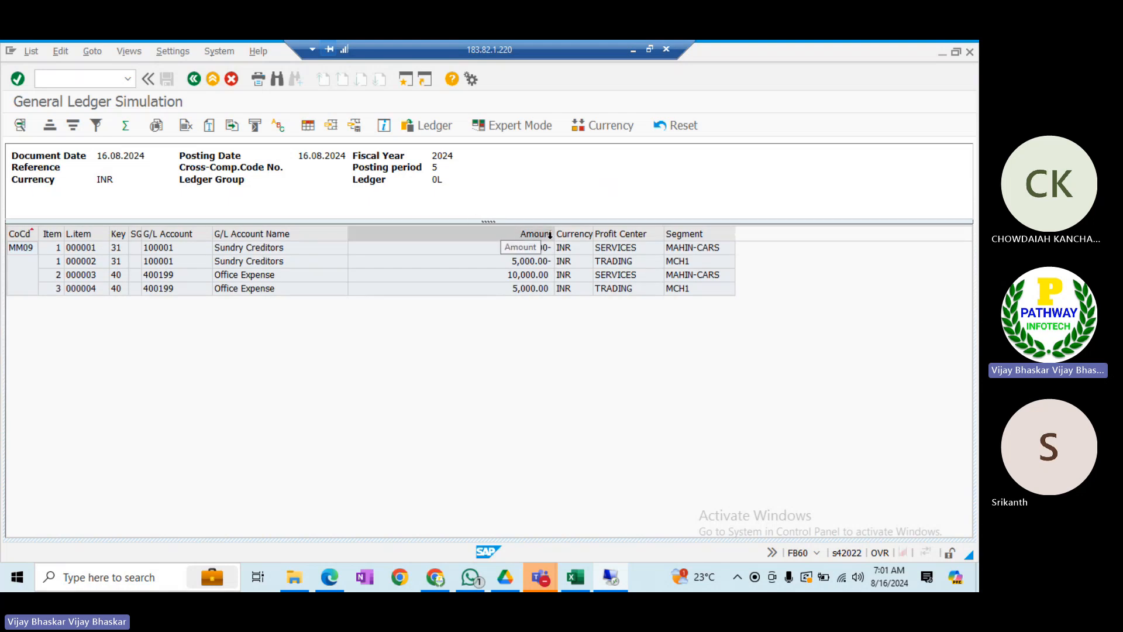
left_click_drag(554, 235, 477, 234)
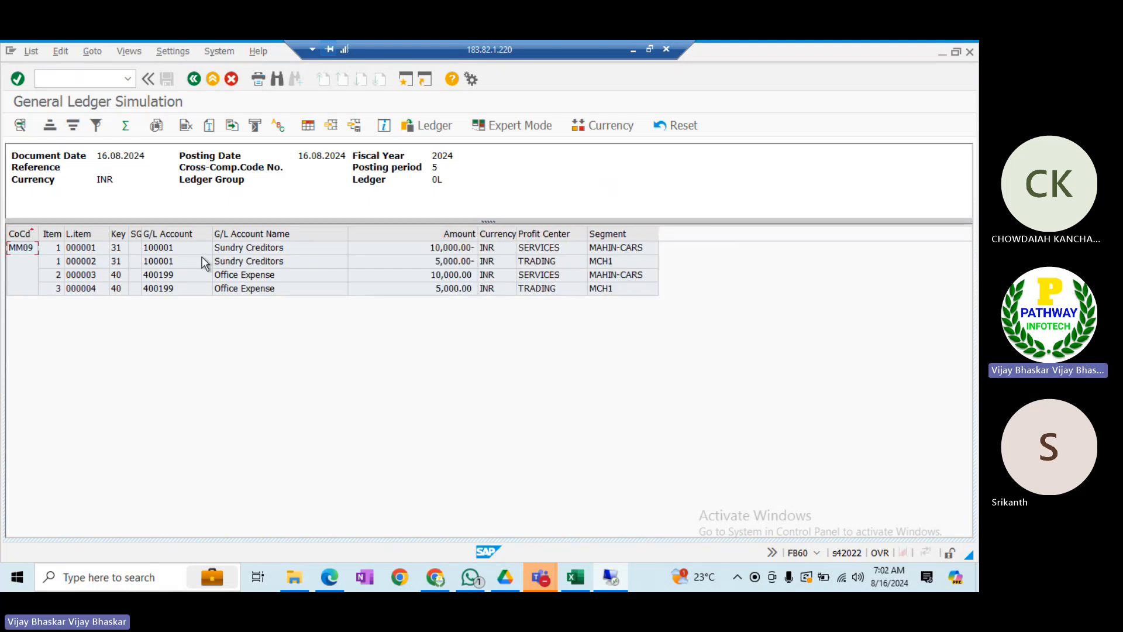
- Examine the profit center and segment assigned to each Sundry Creditors line in the simulation
left_click(234, 250)
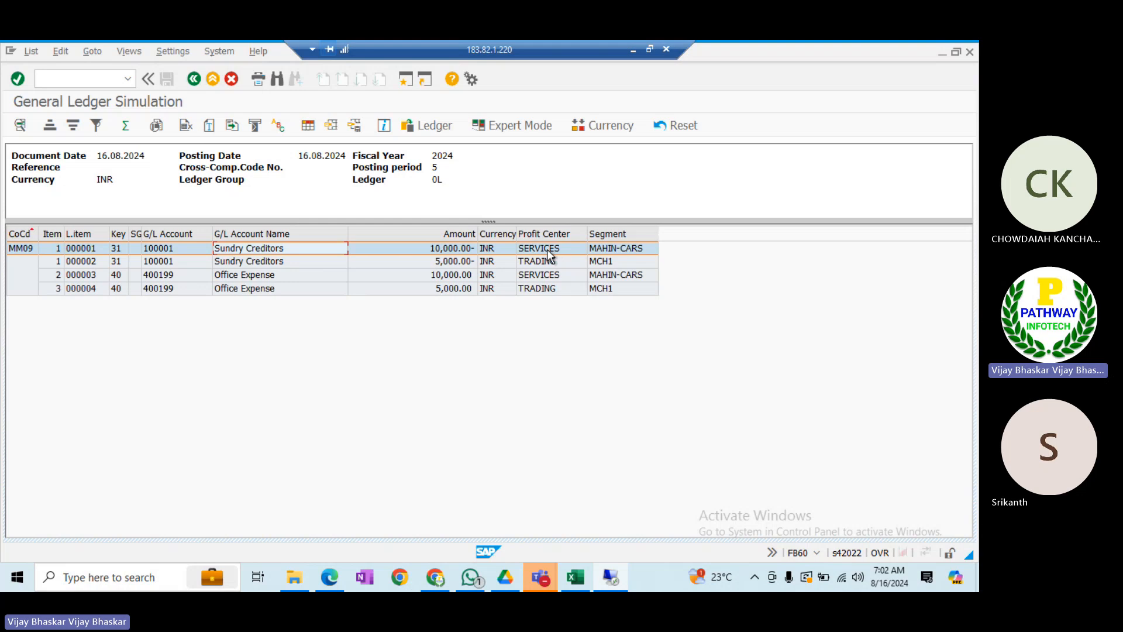
left_click(605, 251)
left_click(605, 263)
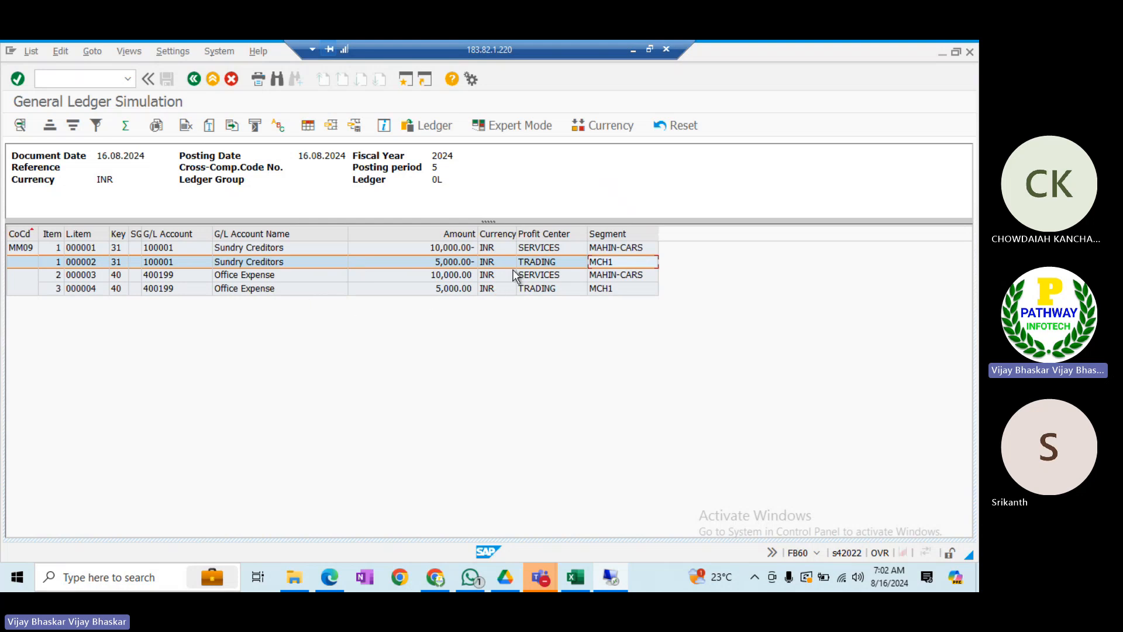
left_click(539, 250)
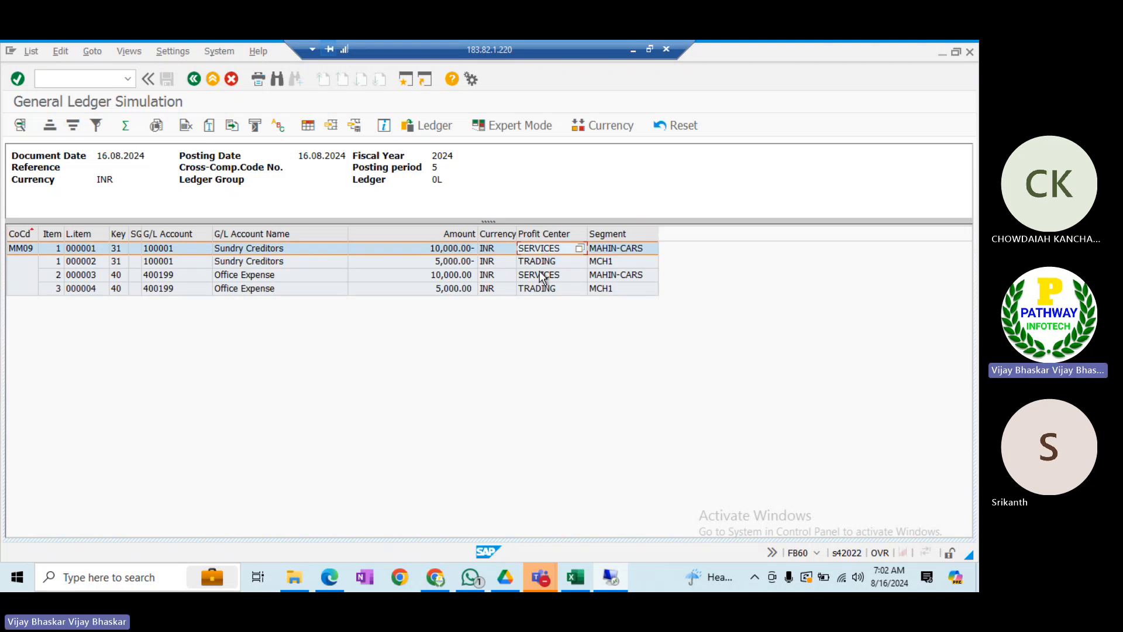
left_click(535, 263)
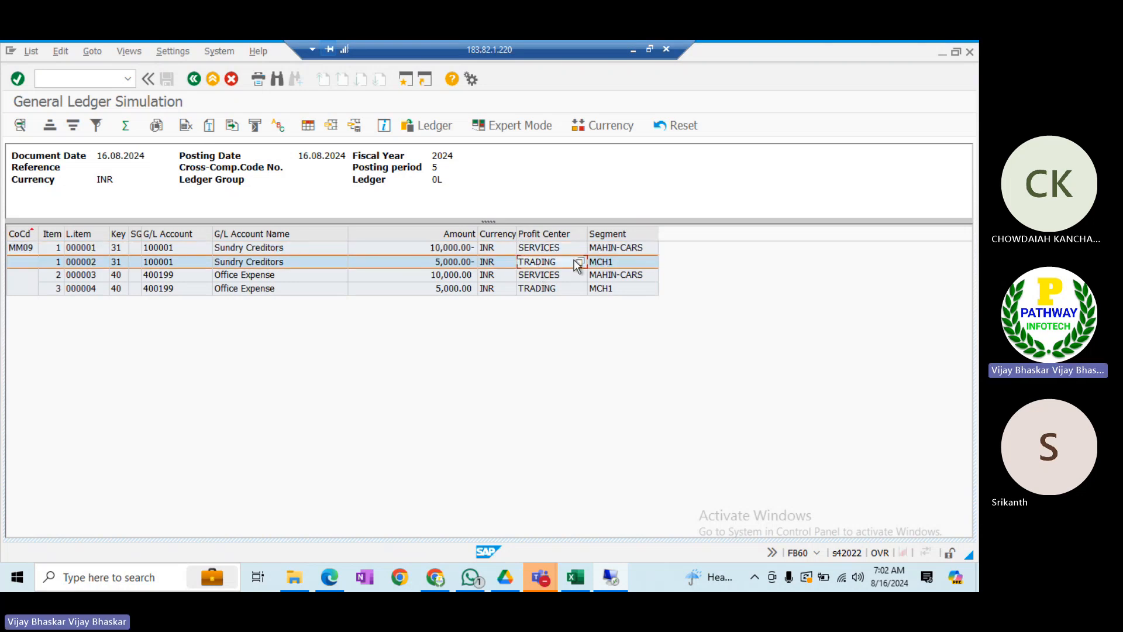
left_click(603, 253)
left_click(605, 263)
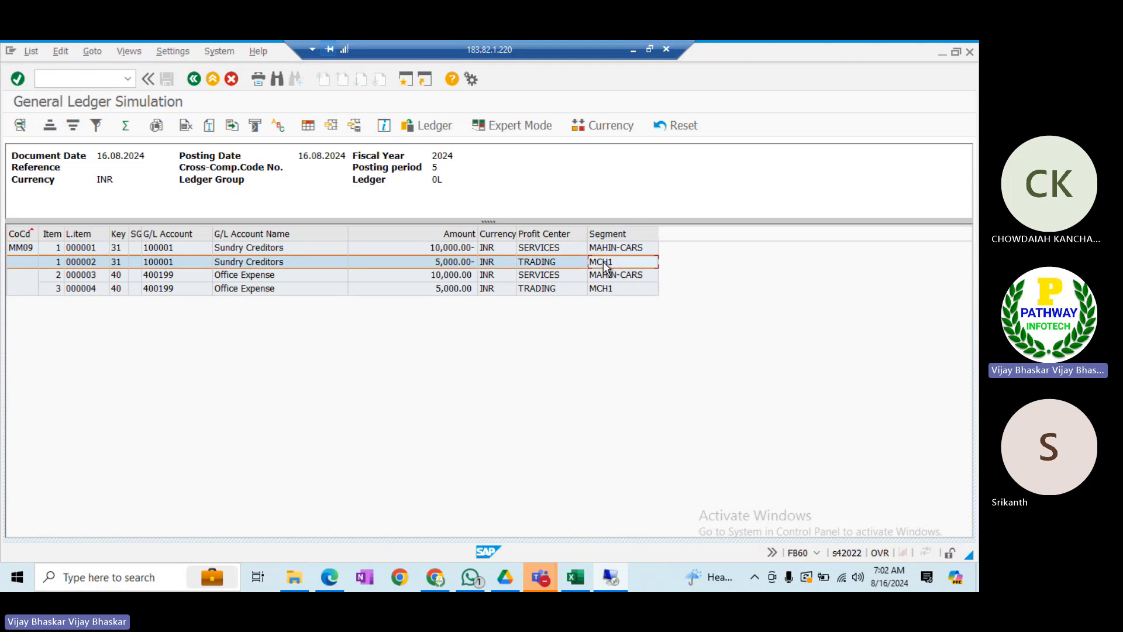
- Open the simulation's Expert Mode for document splitting and move its window off the simulated line items
left_click(517, 127)
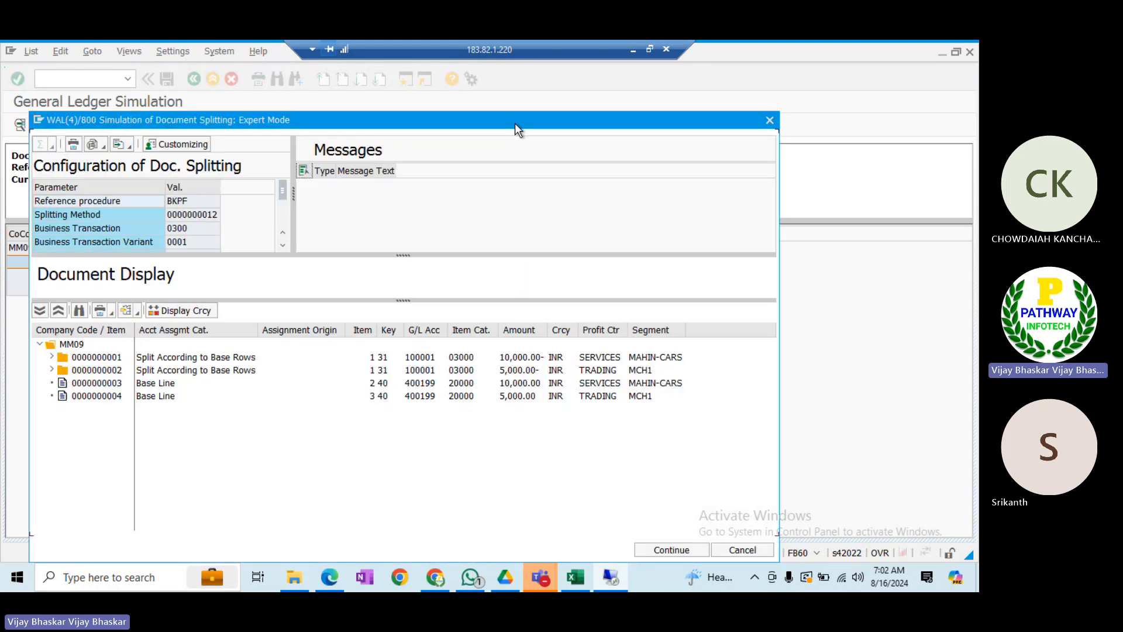
left_click_drag(323, 126, 522, 138)
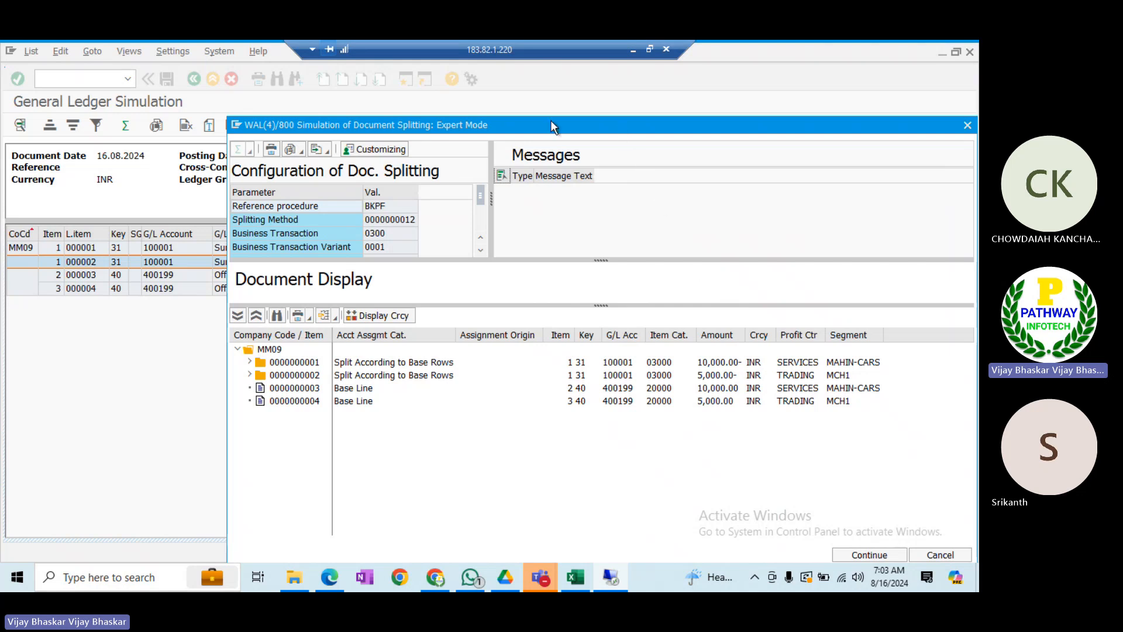
- Close the document splitting Expert Mode simulation and examine the two Office Expense lines in the general ledger simulation
left_click_drag(550, 121, 454, 111)
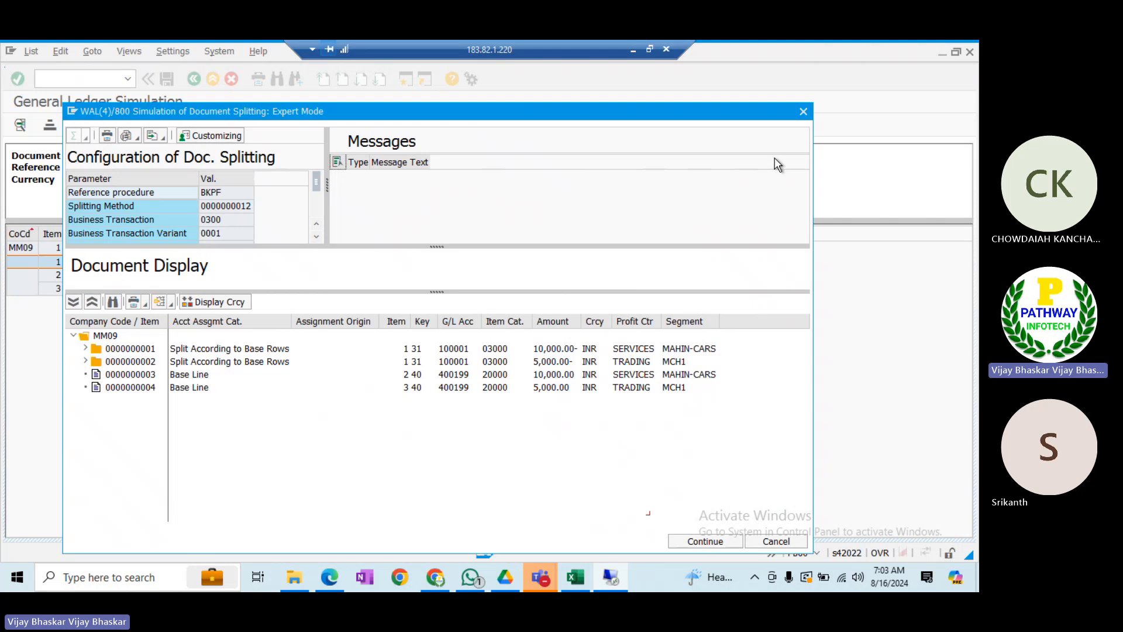
left_click(802, 112)
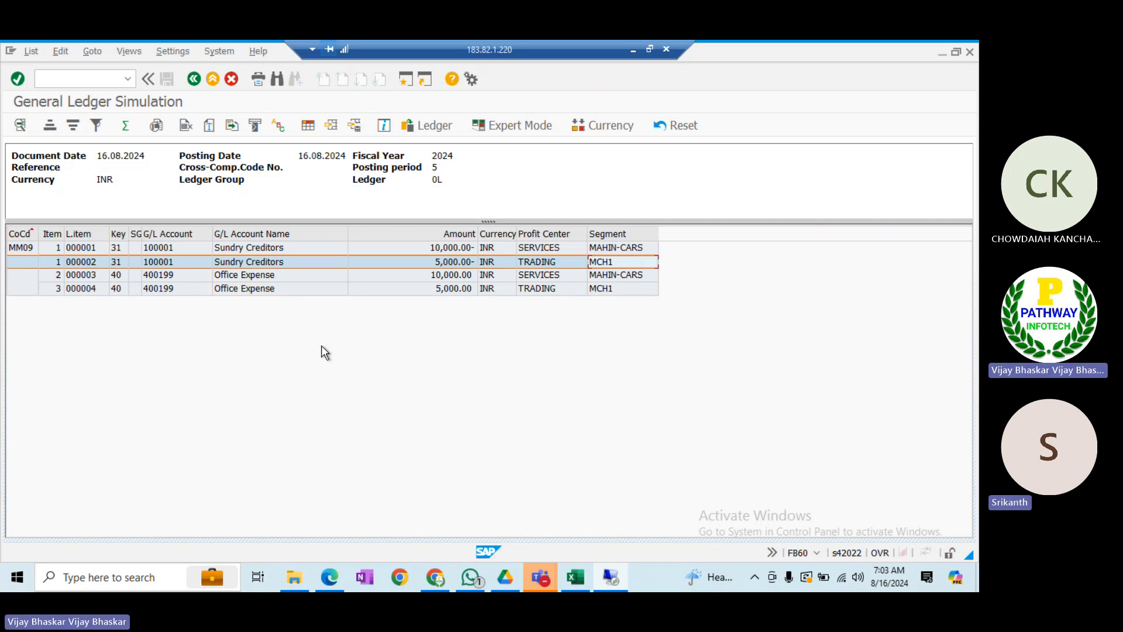
left_click(246, 280)
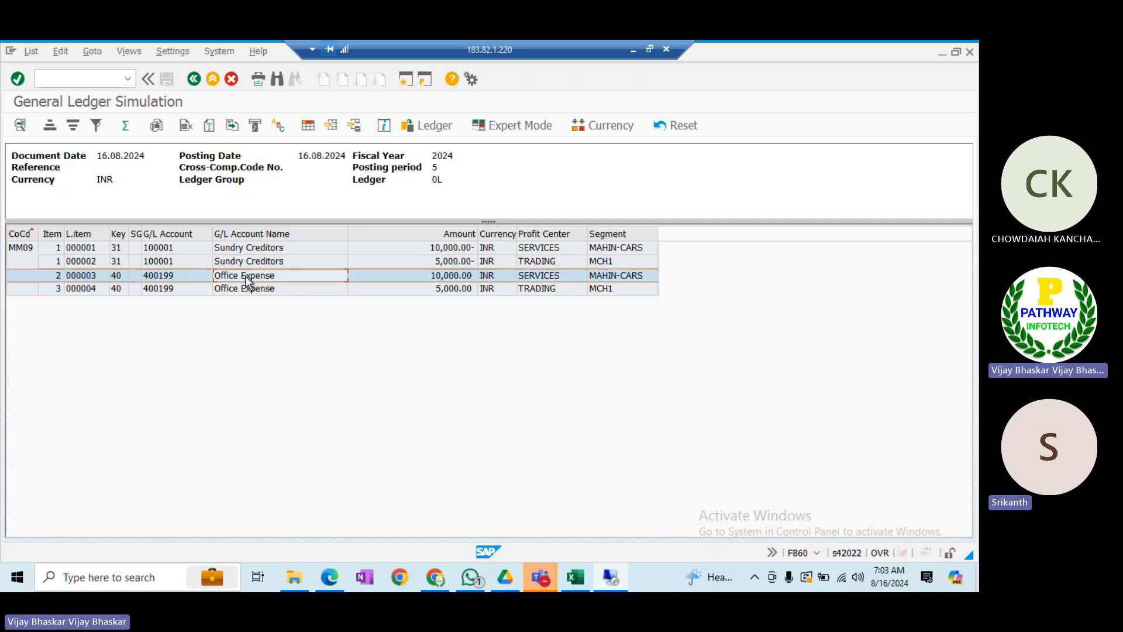
left_click(246, 287)
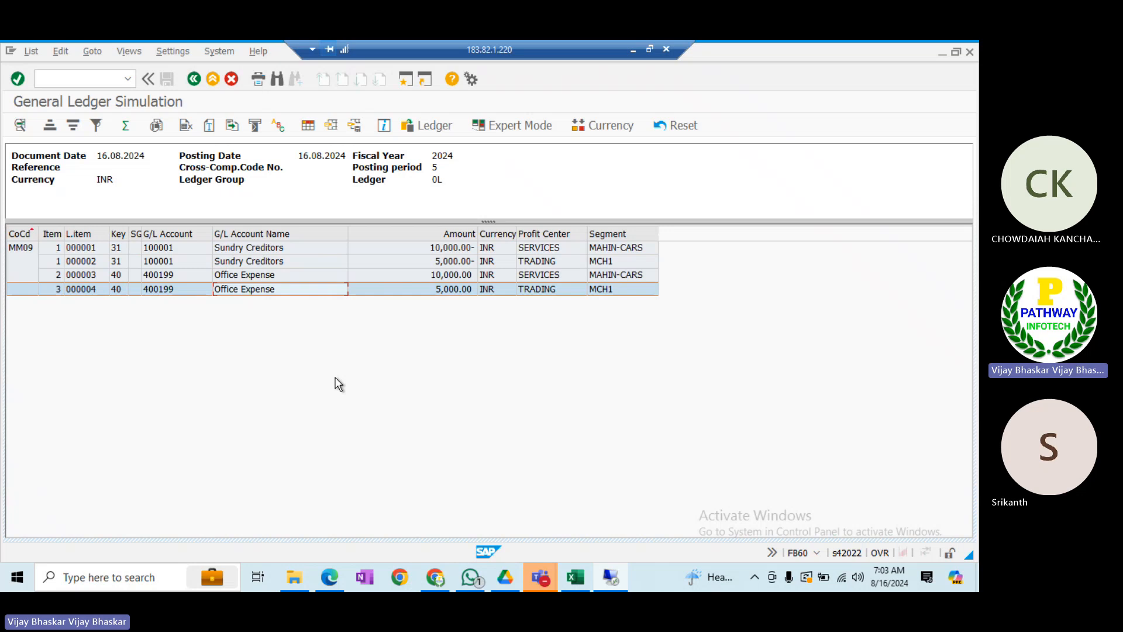
- Return from the general ledger simulation to the vendor invoice entry and post the invoice
left_click(195, 80)
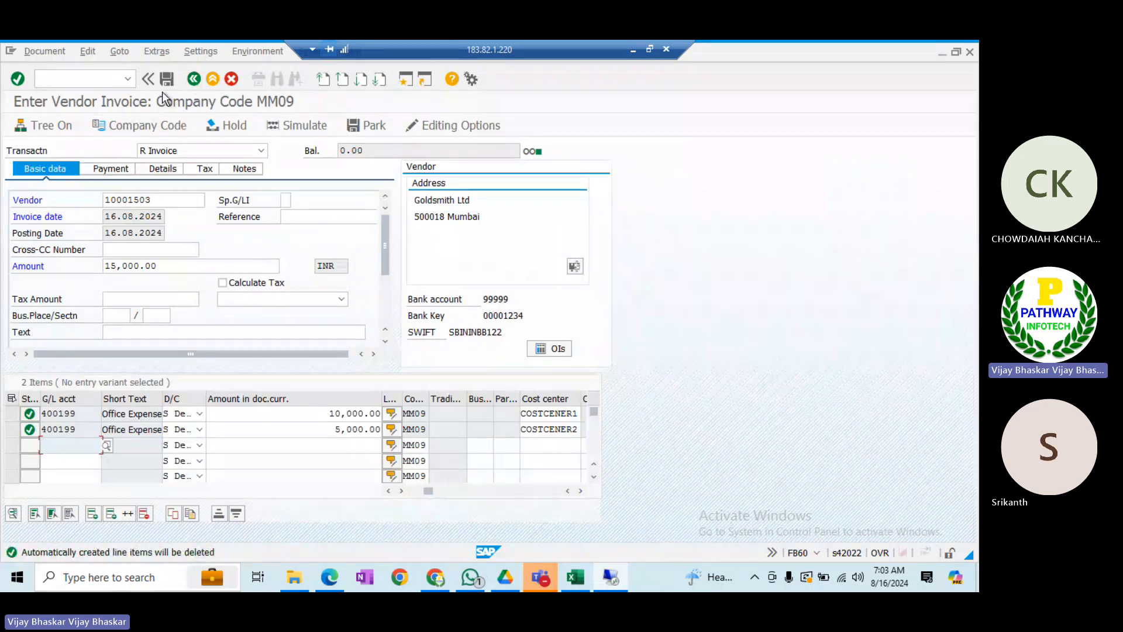
left_click(42, 54)
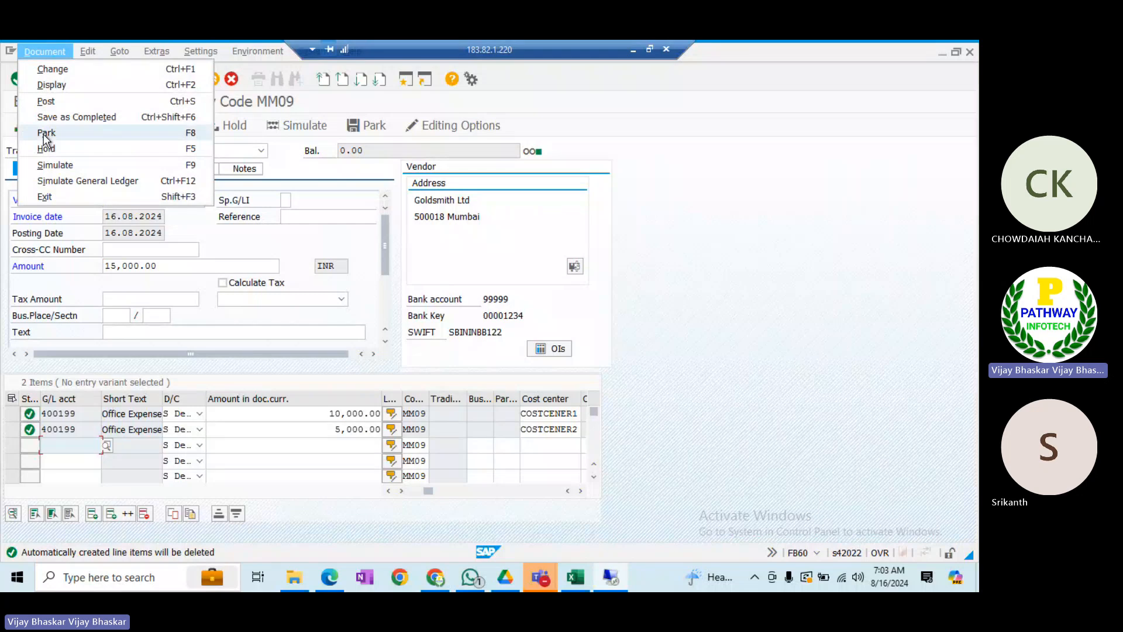
left_click(736, 166)
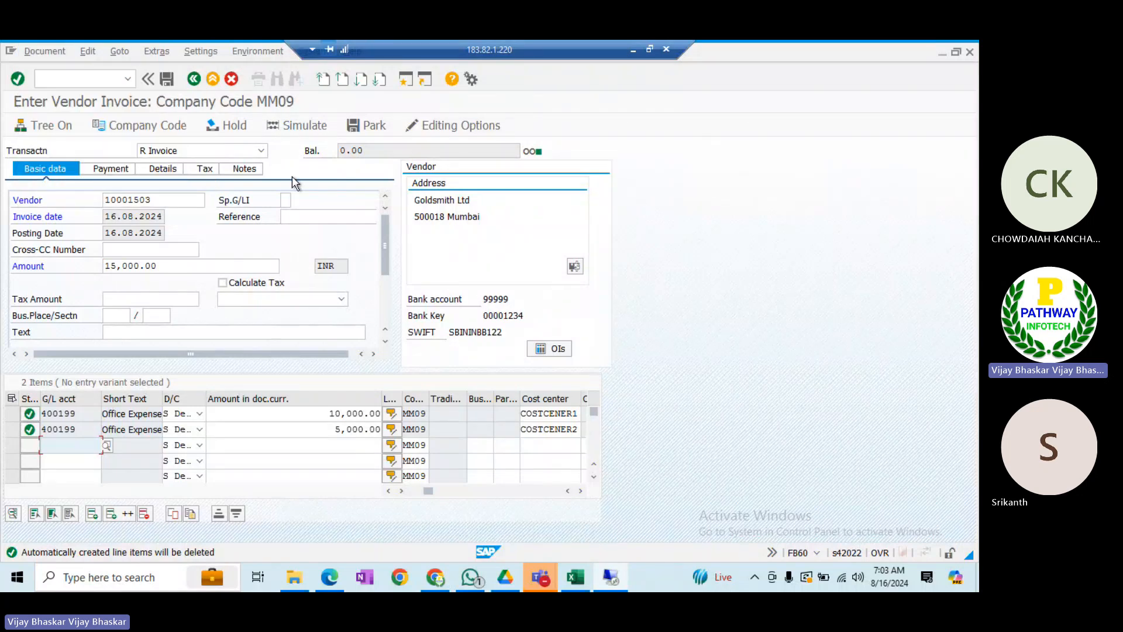
left_click(165, 78)
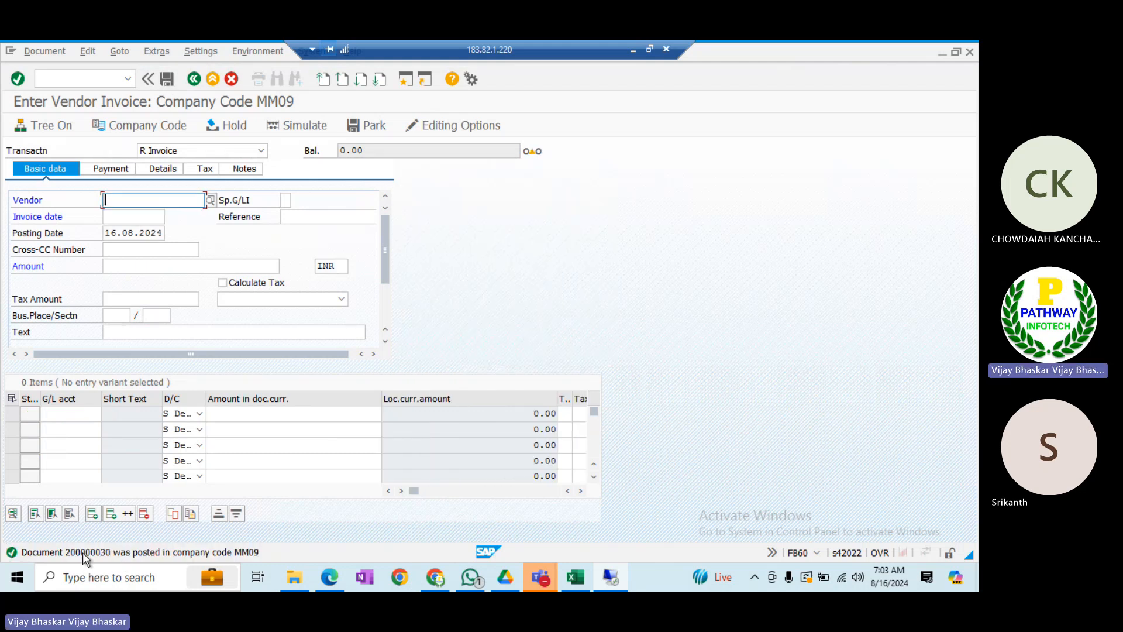
- Display the posted invoice document in General Ledger View and narrow its Amount column
left_click(39, 54)
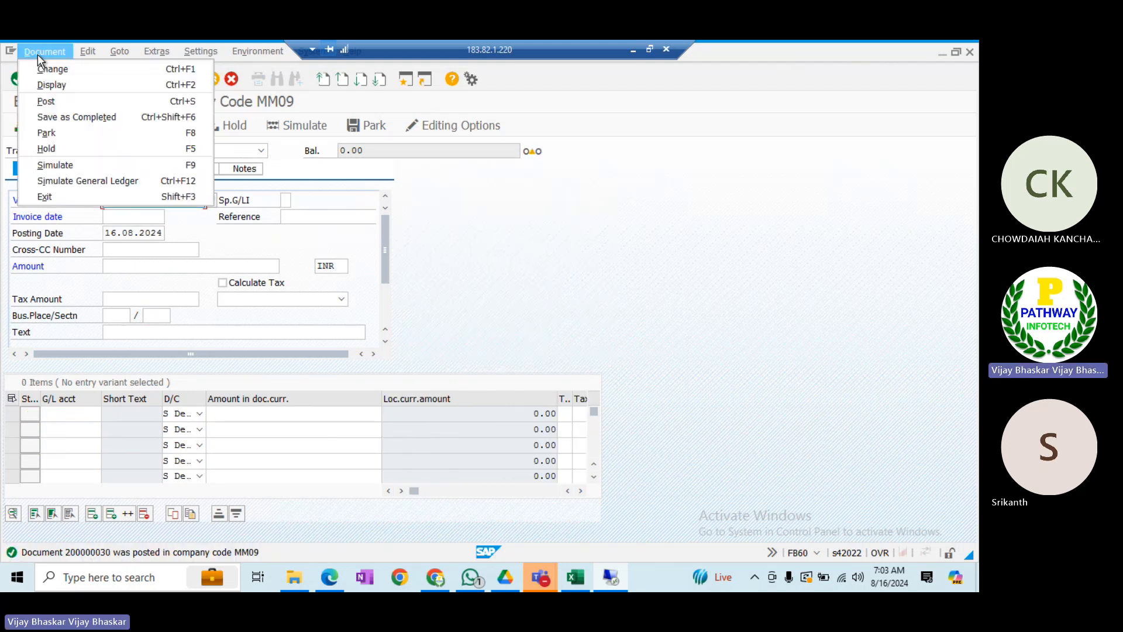
left_click(51, 84)
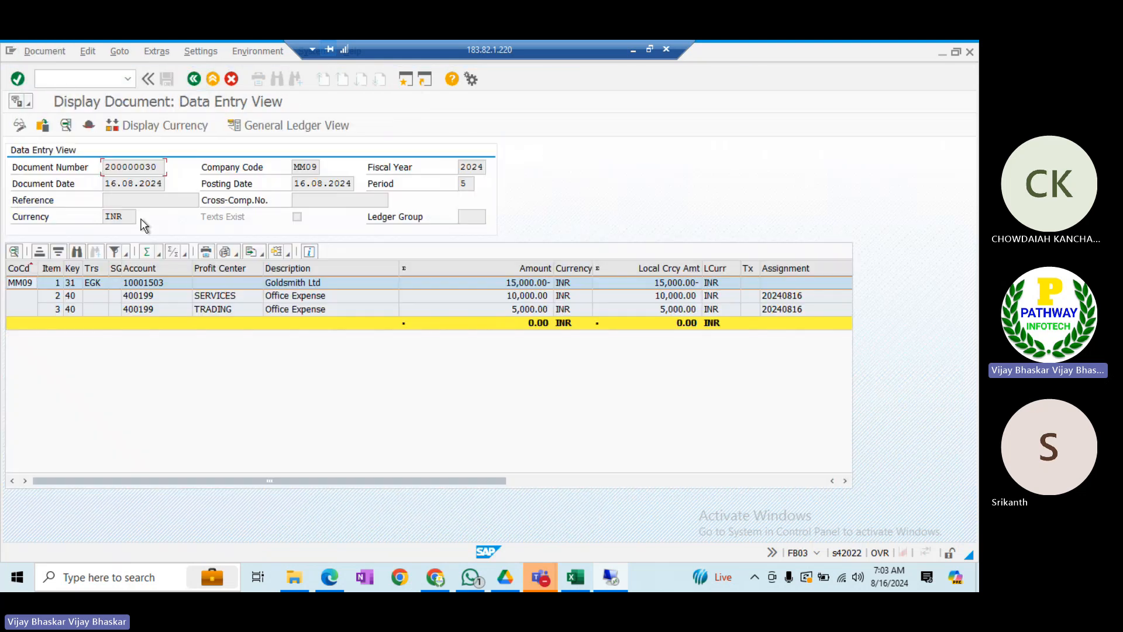
left_click(301, 310)
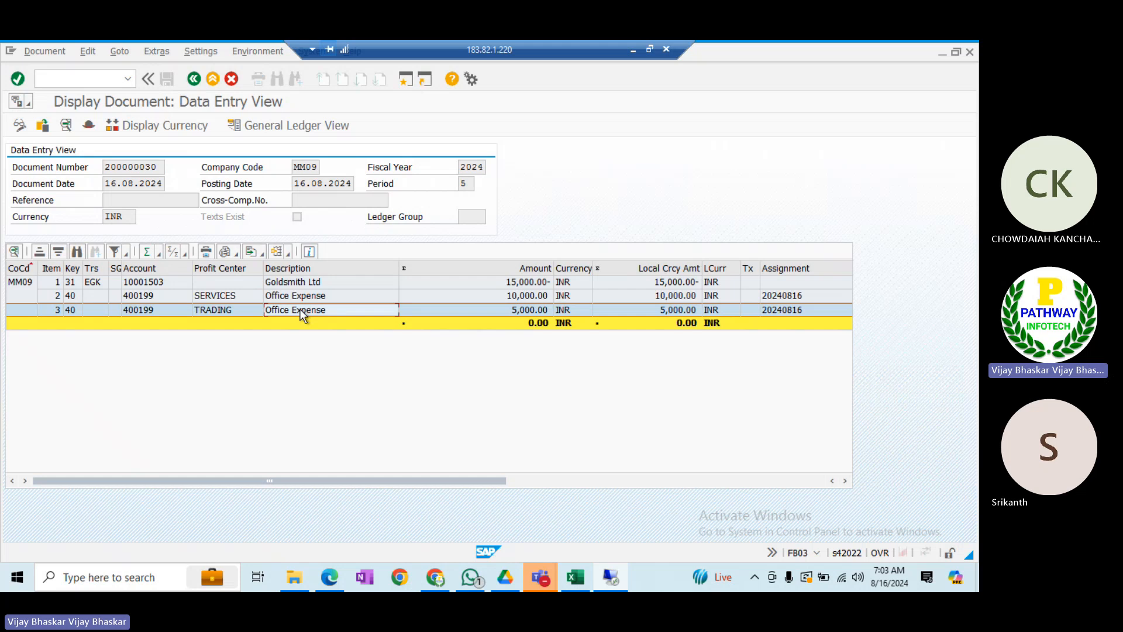
left_click(289, 126)
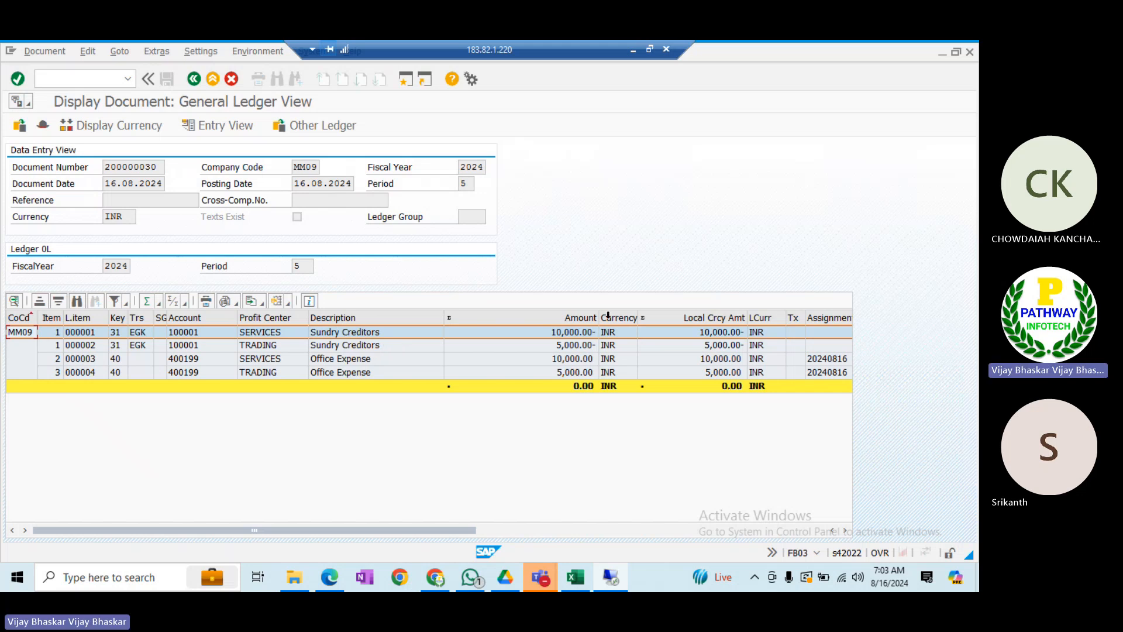
left_click_drag(598, 318, 539, 324)
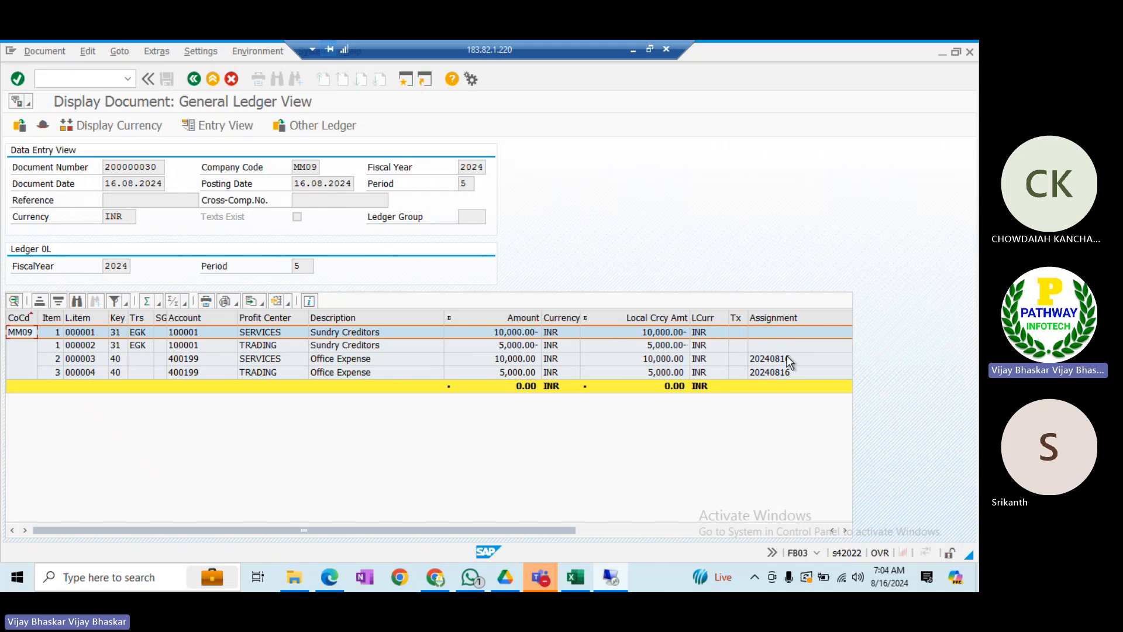
- Open the line item layout for changes with its available columns sorted by name, and search them for "Cost Centers"
left_click(289, 303)
left_click(316, 337)
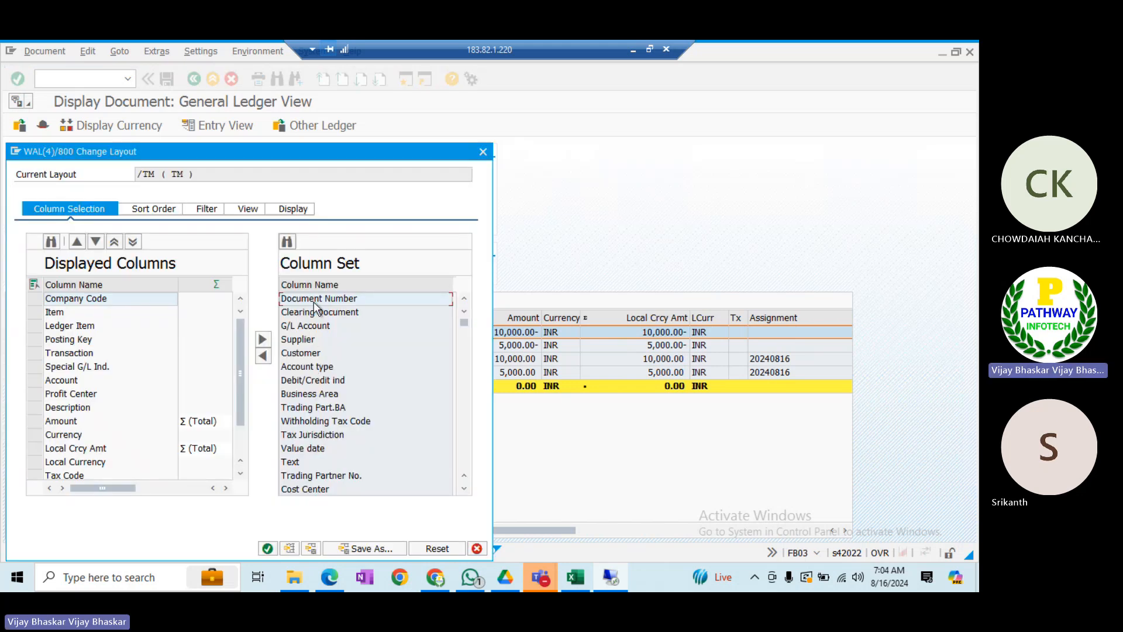
left_click(307, 281)
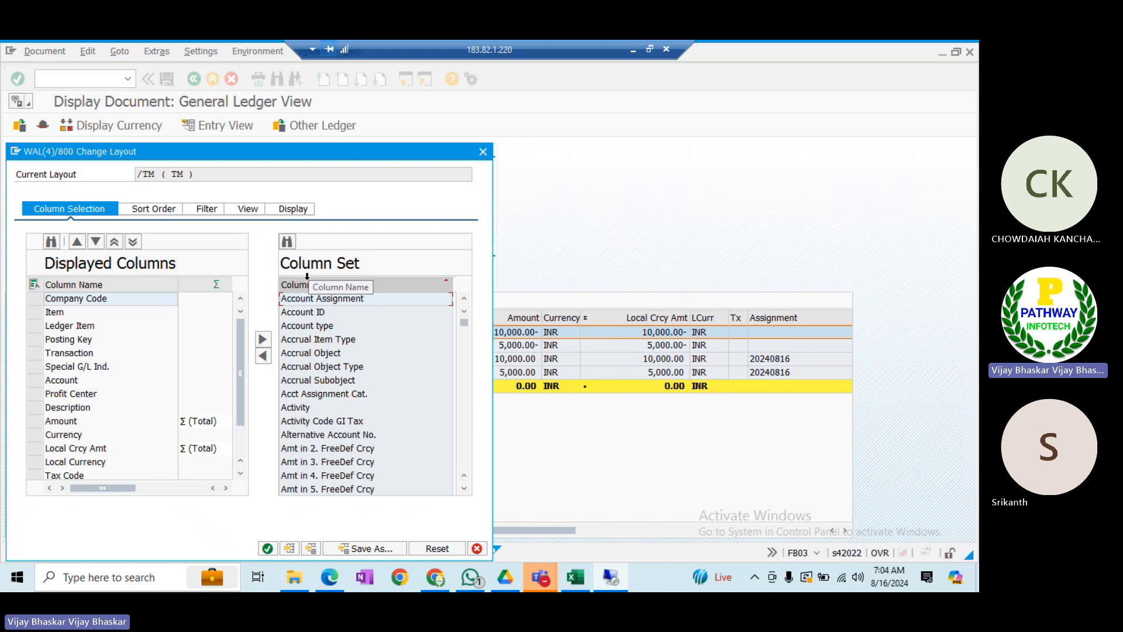
left_click(287, 242)
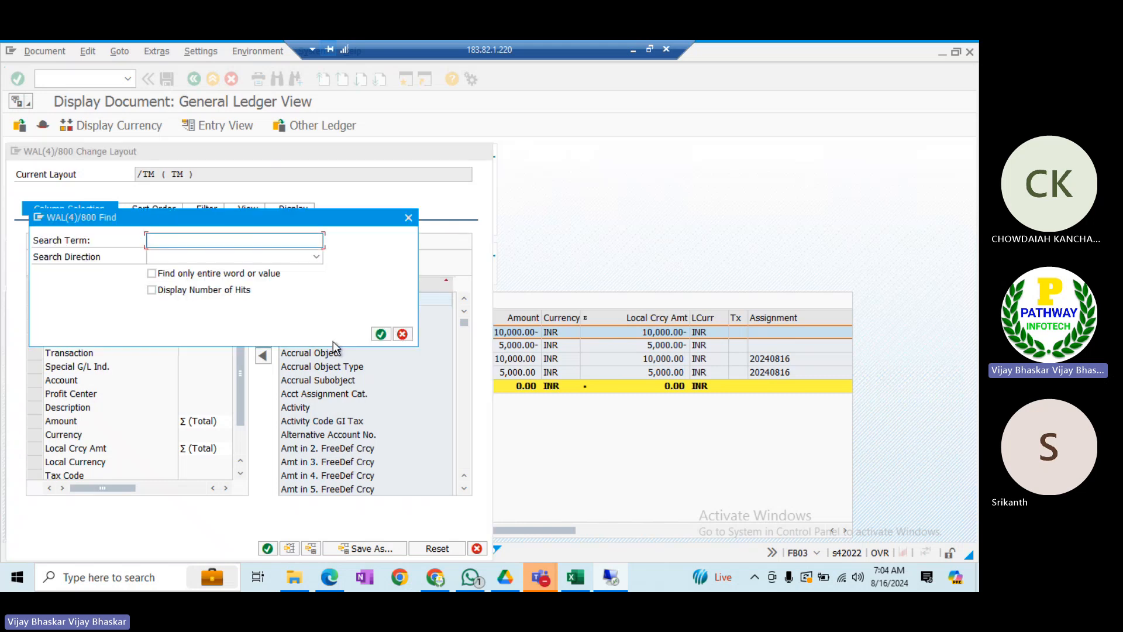
type("Cost ")
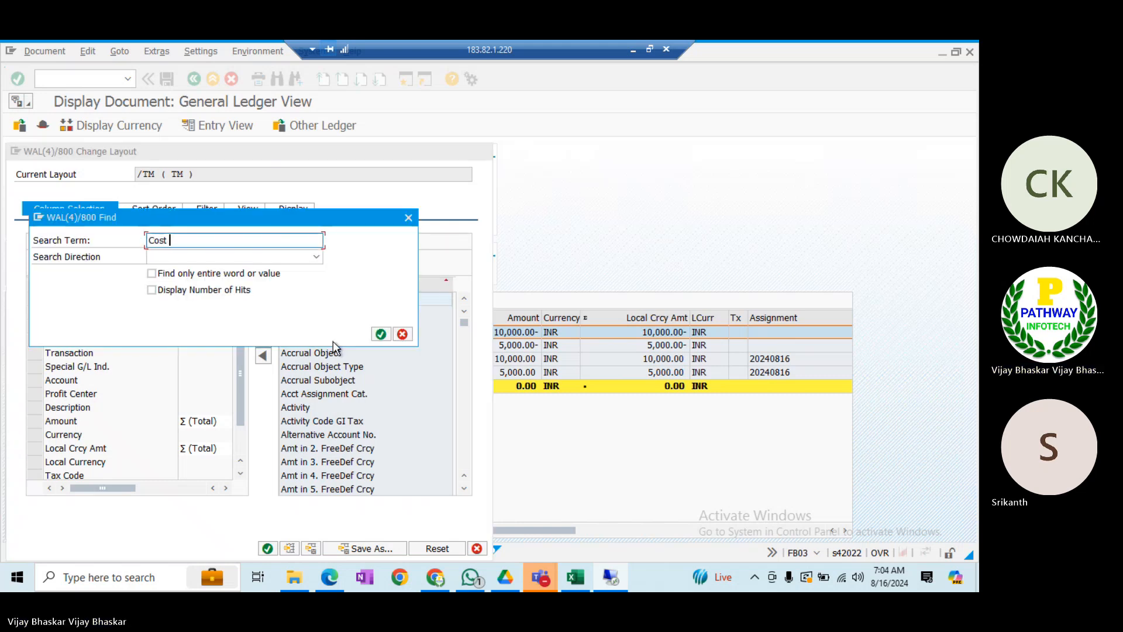
type("Centers")
key("Return")
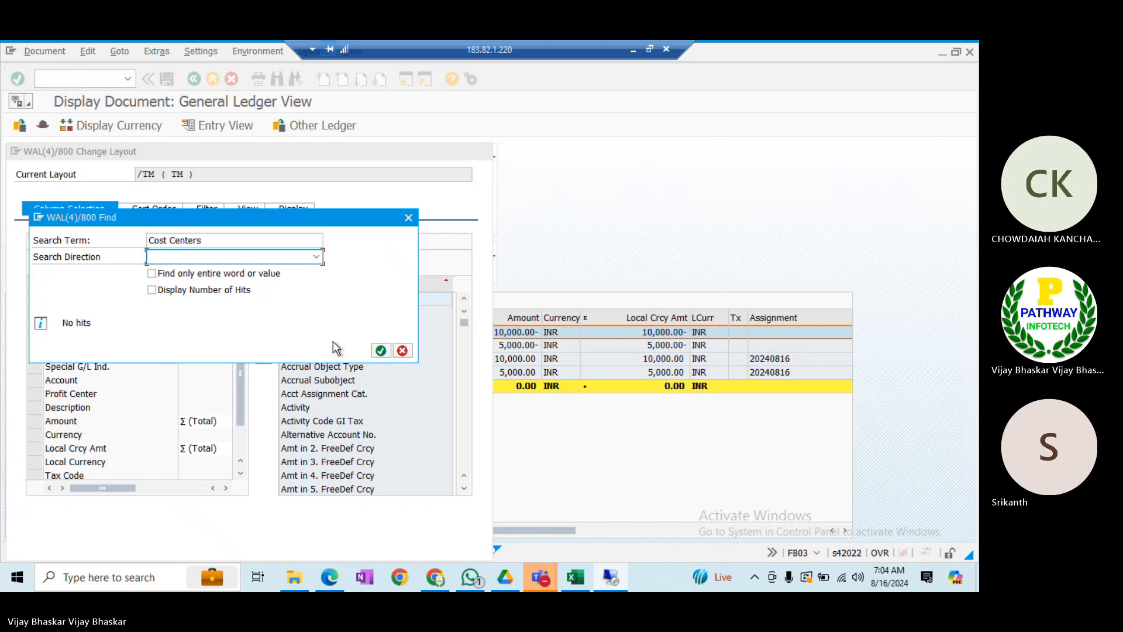
- Shorten the column search term to "Cost", locate the Cost Center column and close the search
left_click(207, 243)
key("BackSpace")
key("BackSpace")
key("BackSpace")
key("BackSpace")
key("BackSpace")
key("BackSpace")
key("BackSpace")
key("BackSpace")
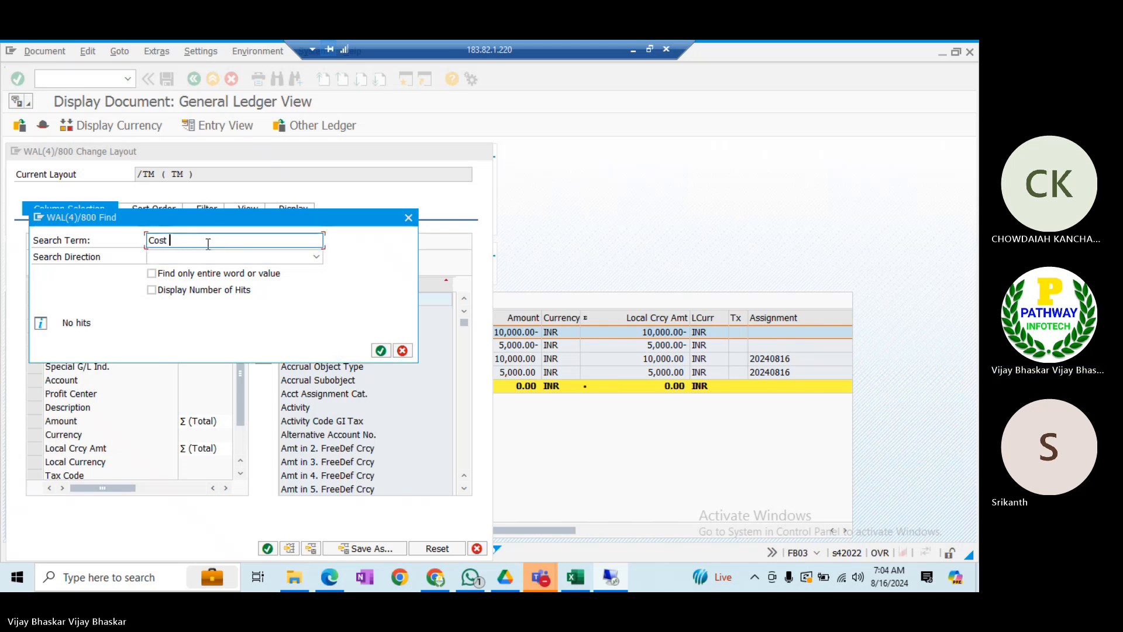
key("Return")
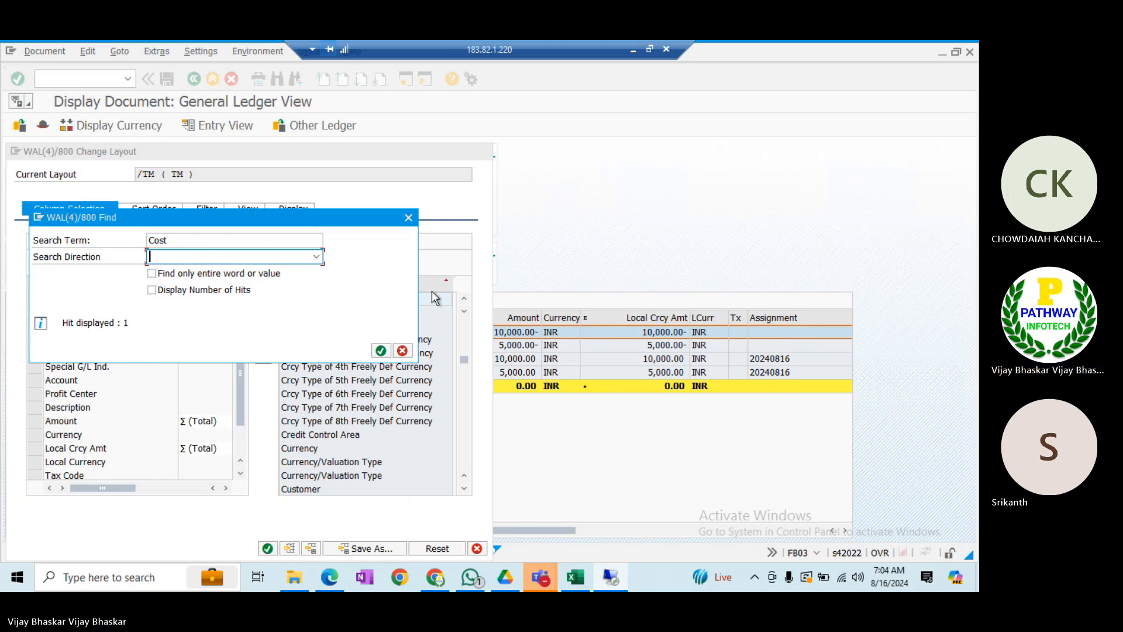
left_click_drag(229, 218, 570, 230)
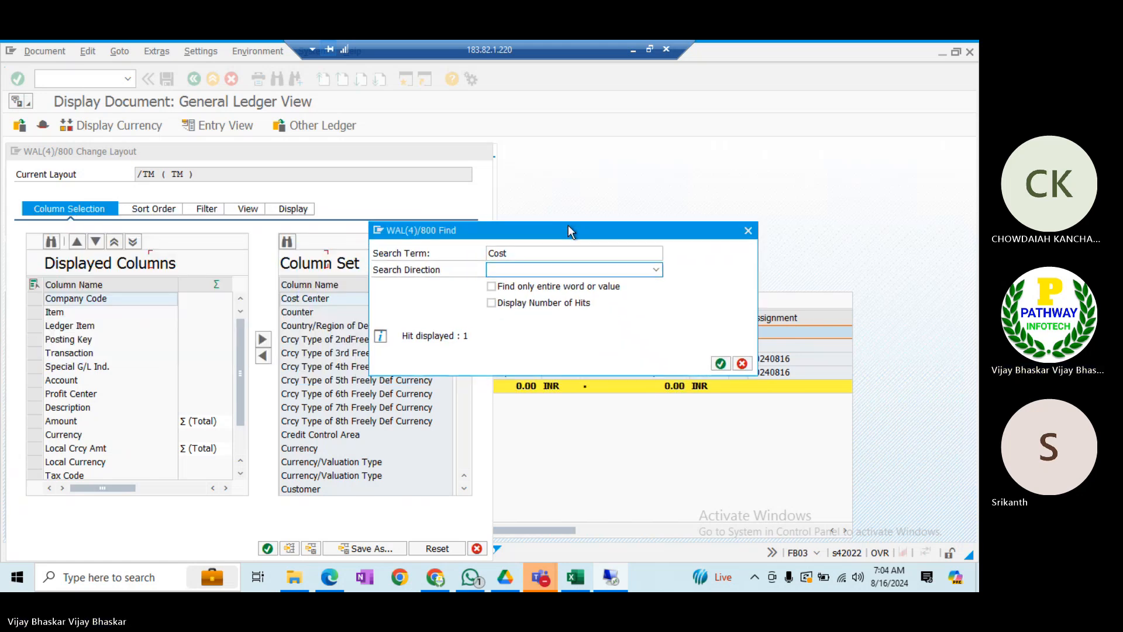
left_click(743, 362)
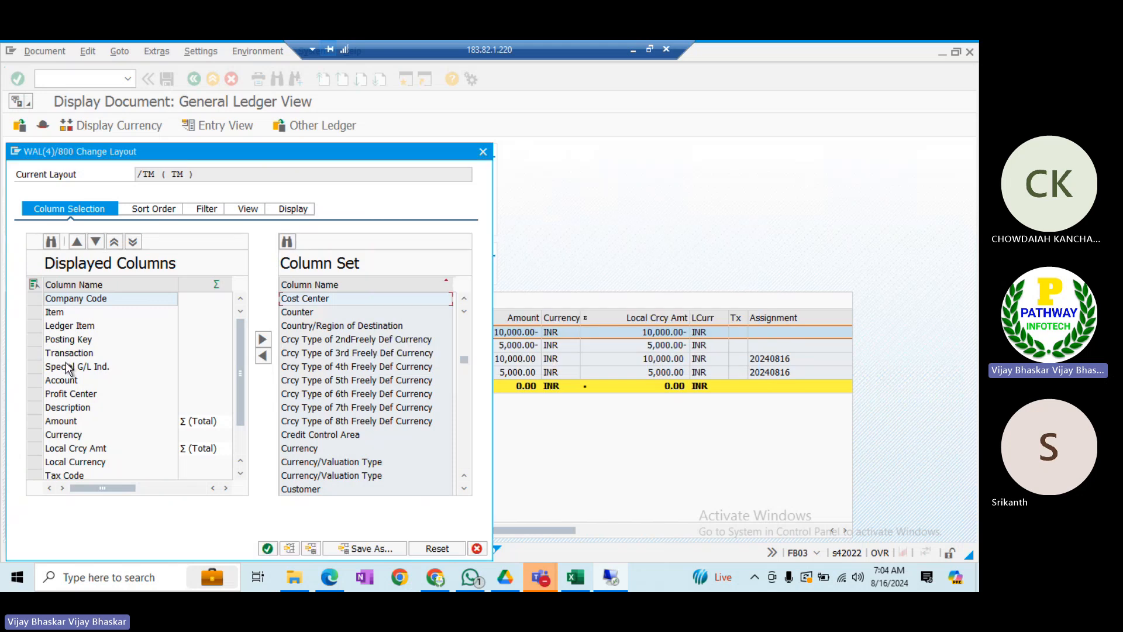
- Add the Cost Center column before Profit Center in the layout and examine the cost centers on the document's line items
left_click(35, 394)
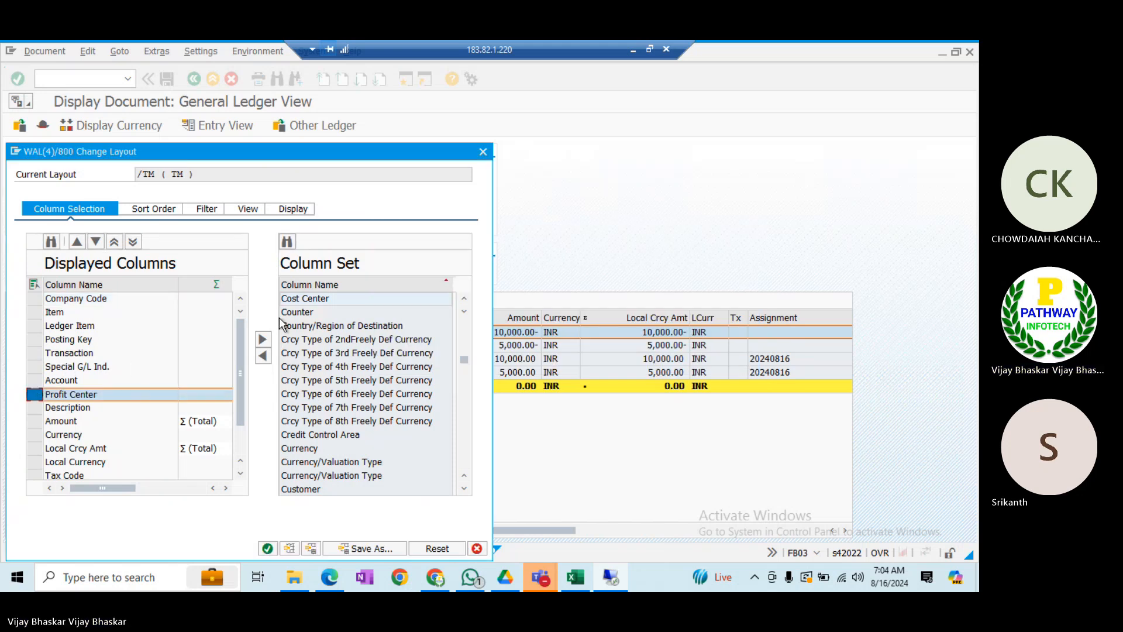
left_click(262, 355)
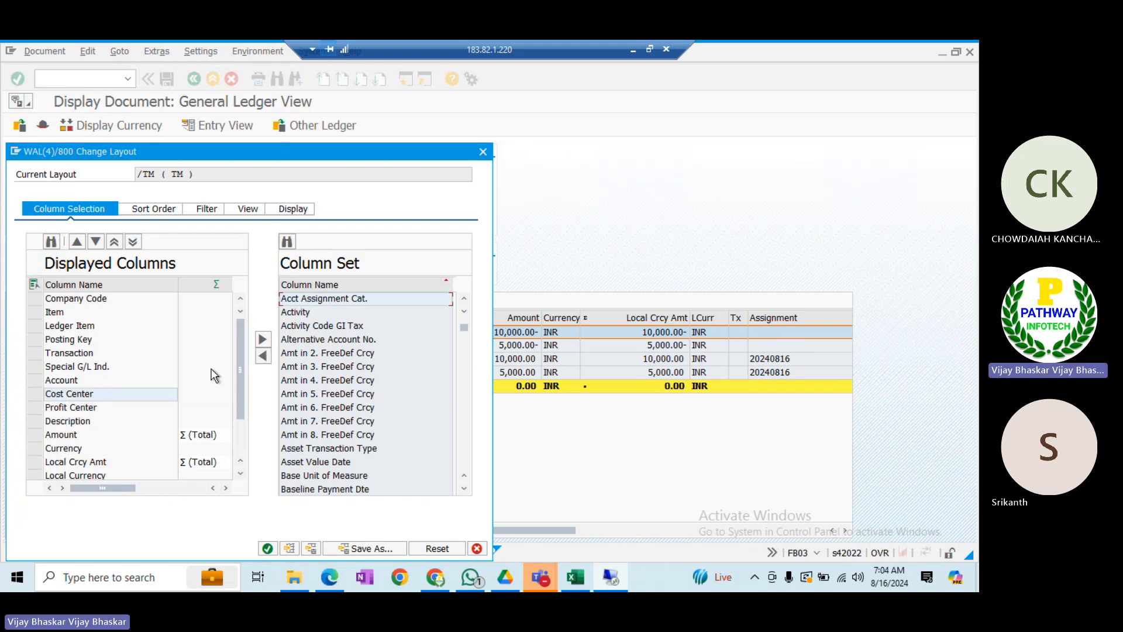
left_click(269, 549)
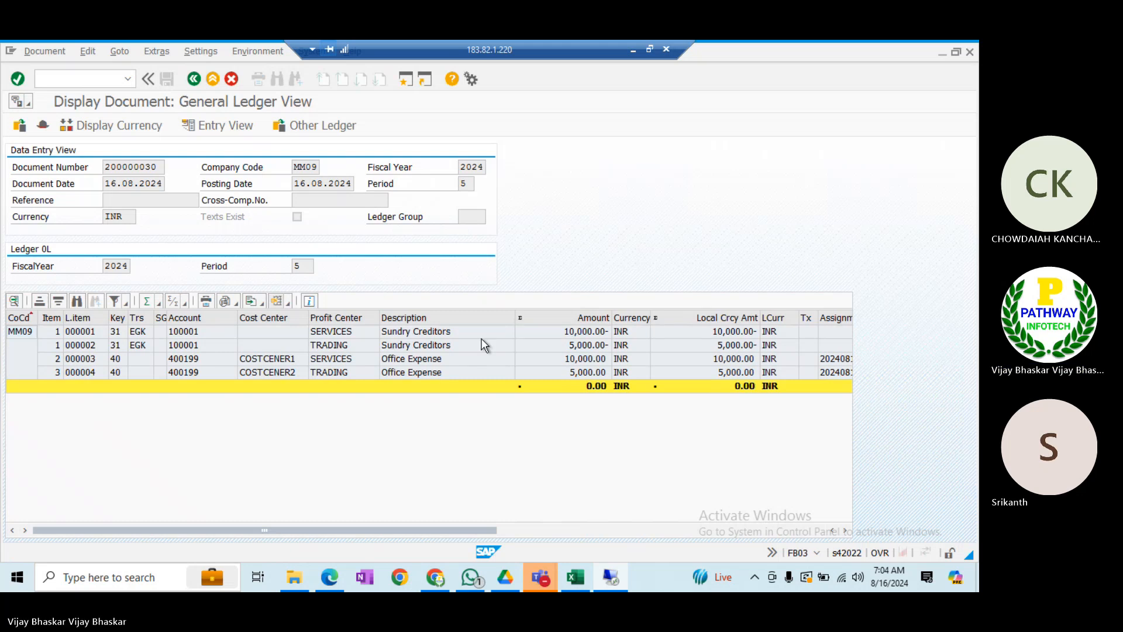
left_click(270, 373)
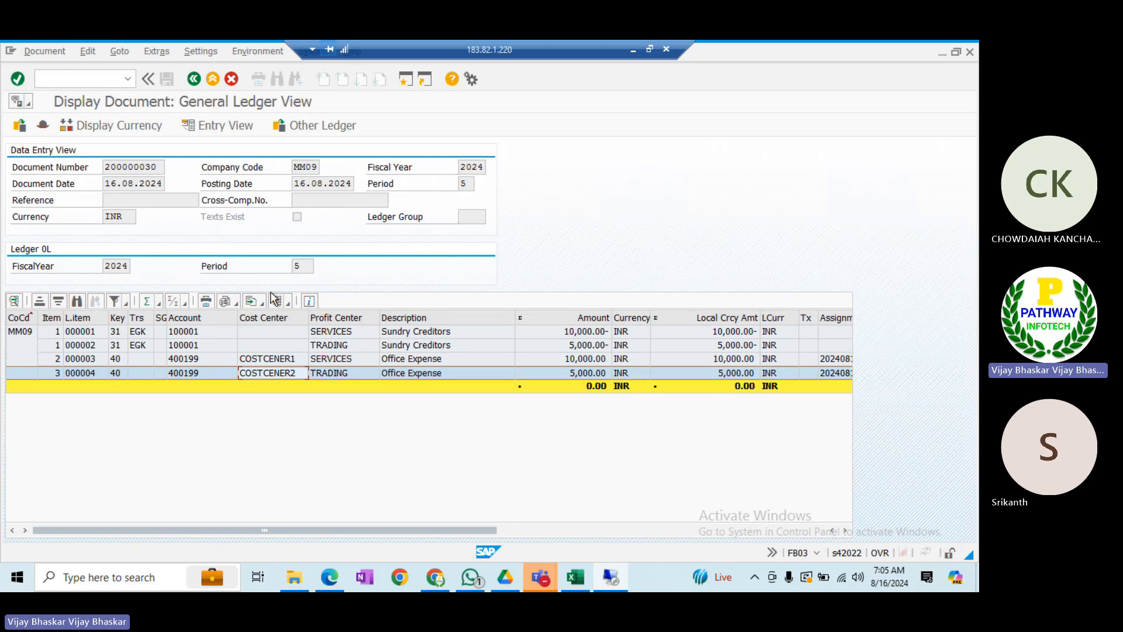
- Reopen the line item layout for changes with its available columns sorted by name, and search them for "Segment"
left_click(288, 302)
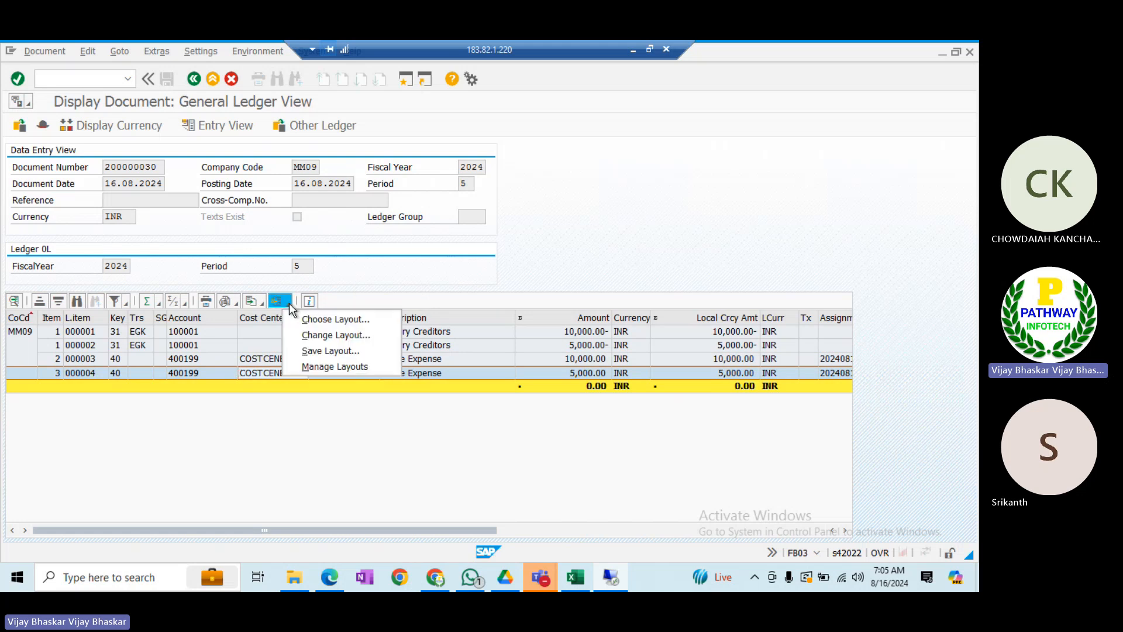
left_click(312, 334)
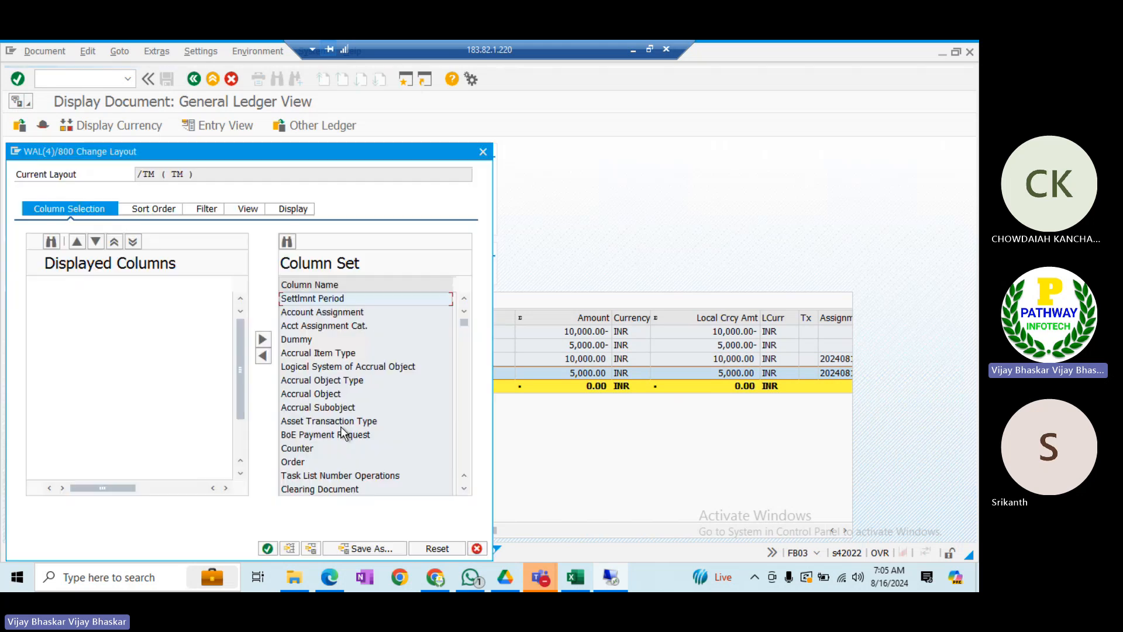
left_click(302, 285)
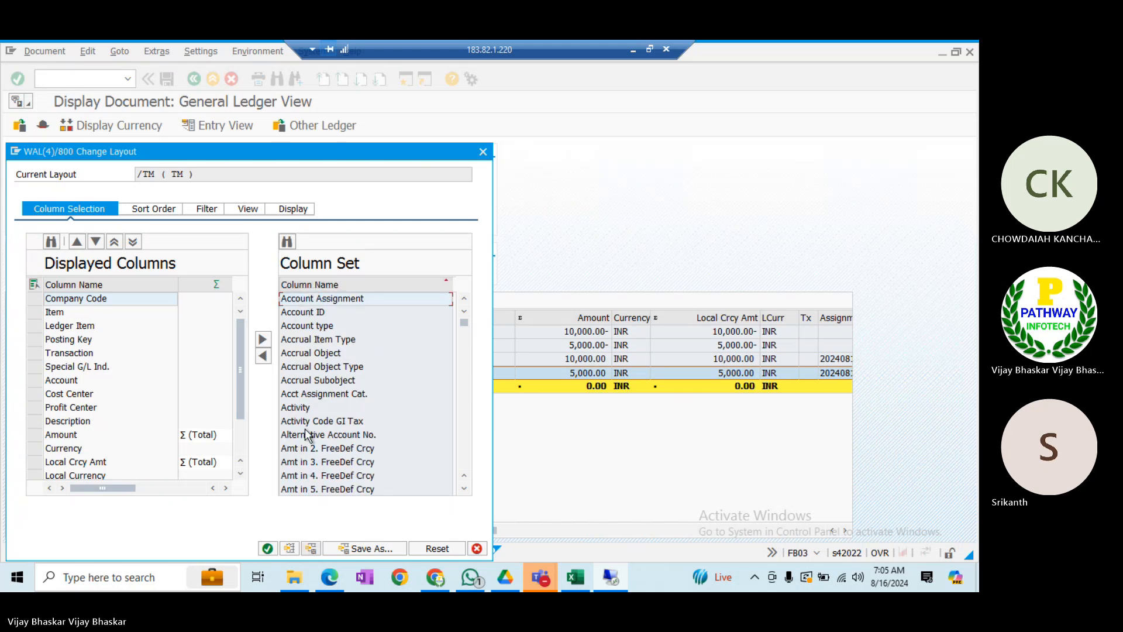
left_click(290, 239)
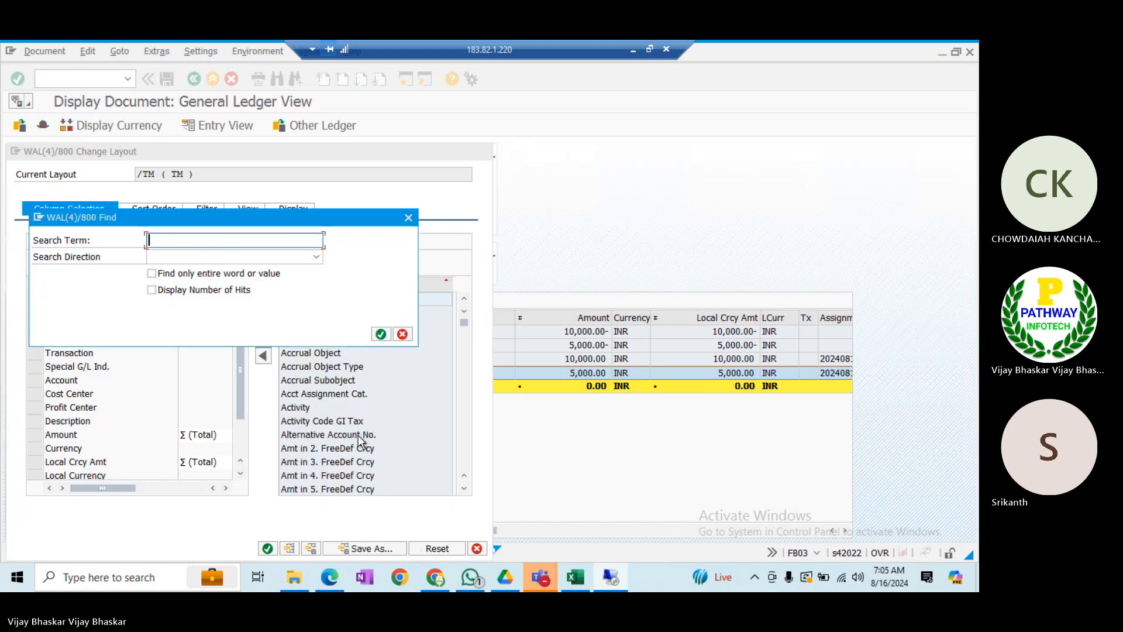
type("Segment")
key("Return")
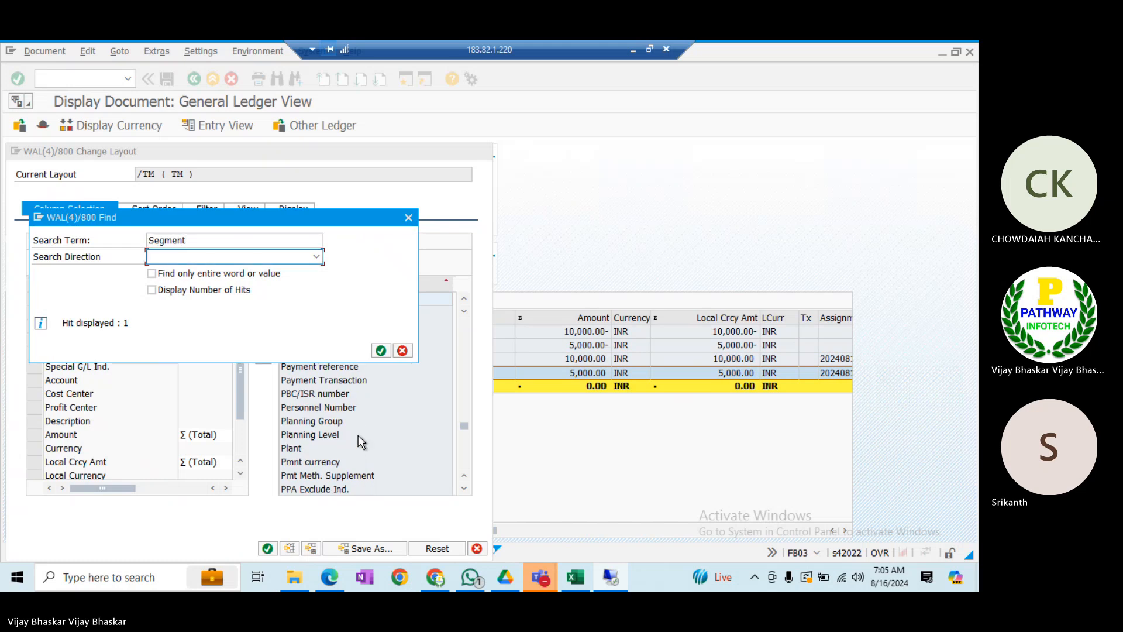
- Continue the search to the Segment column and add it to the displayed columns of the layout
left_click_drag(233, 226, 601, 227)
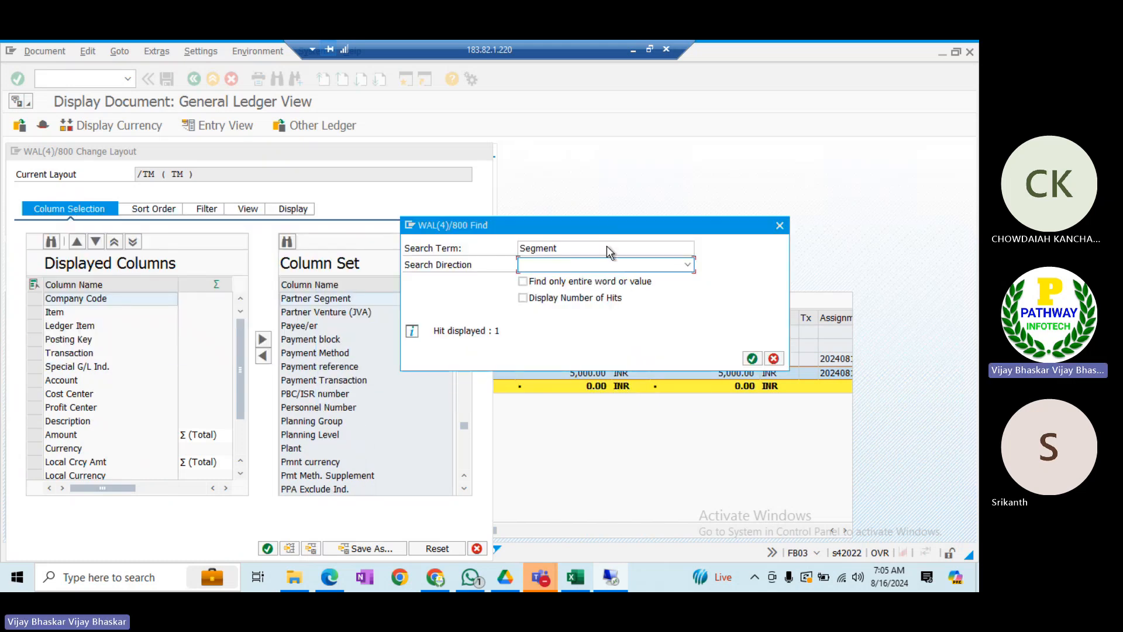
left_click(753, 359)
left_click(773, 358)
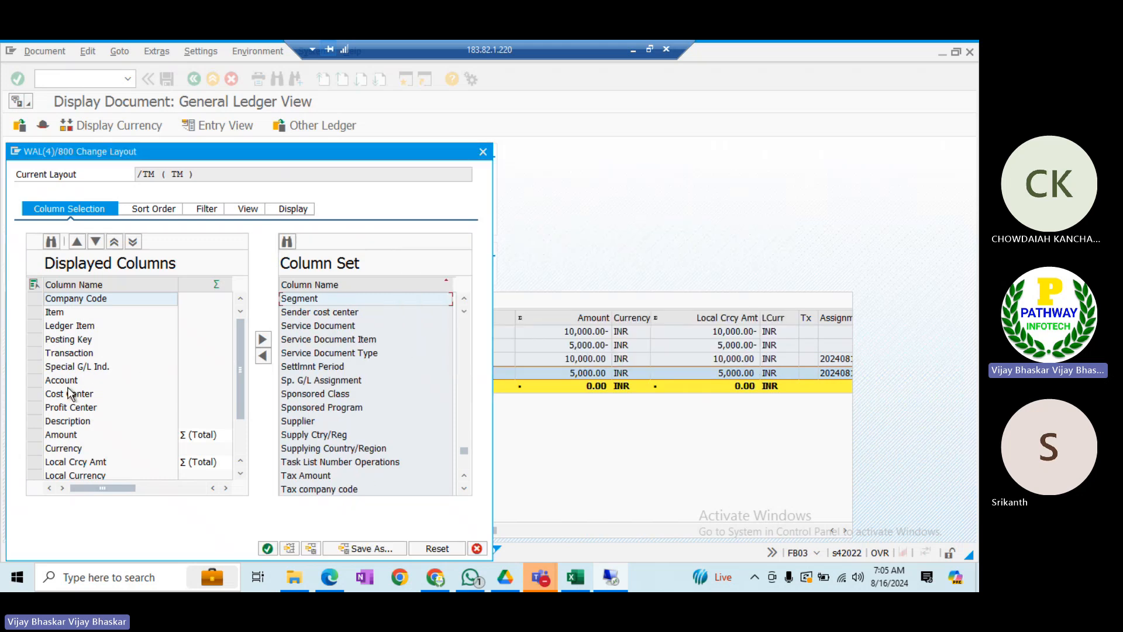
left_click(61, 408)
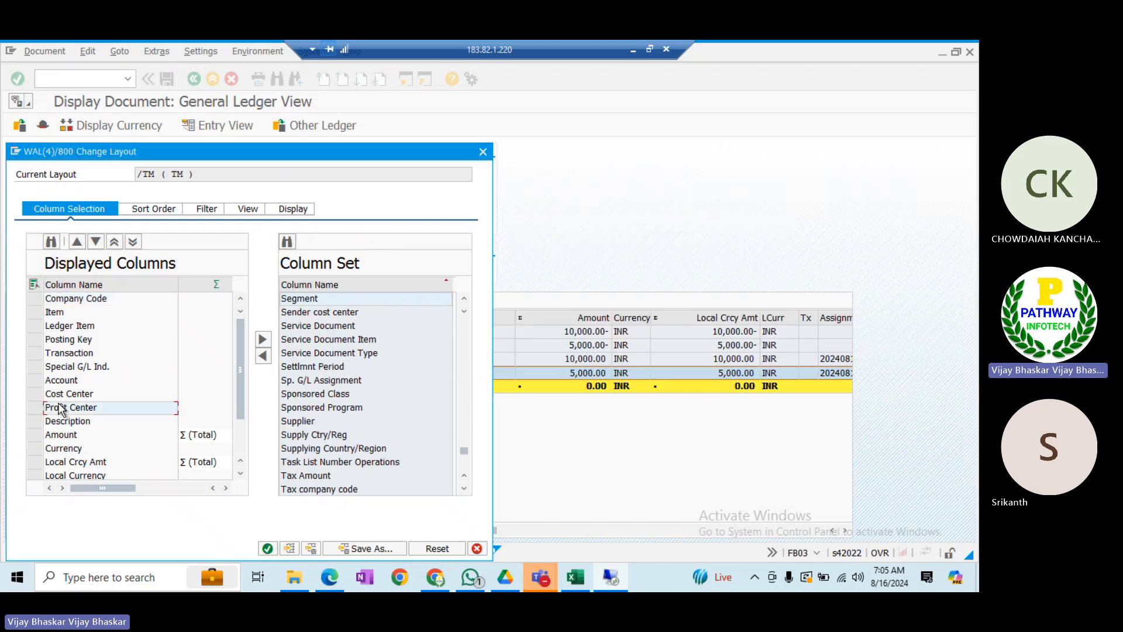
left_click(263, 356)
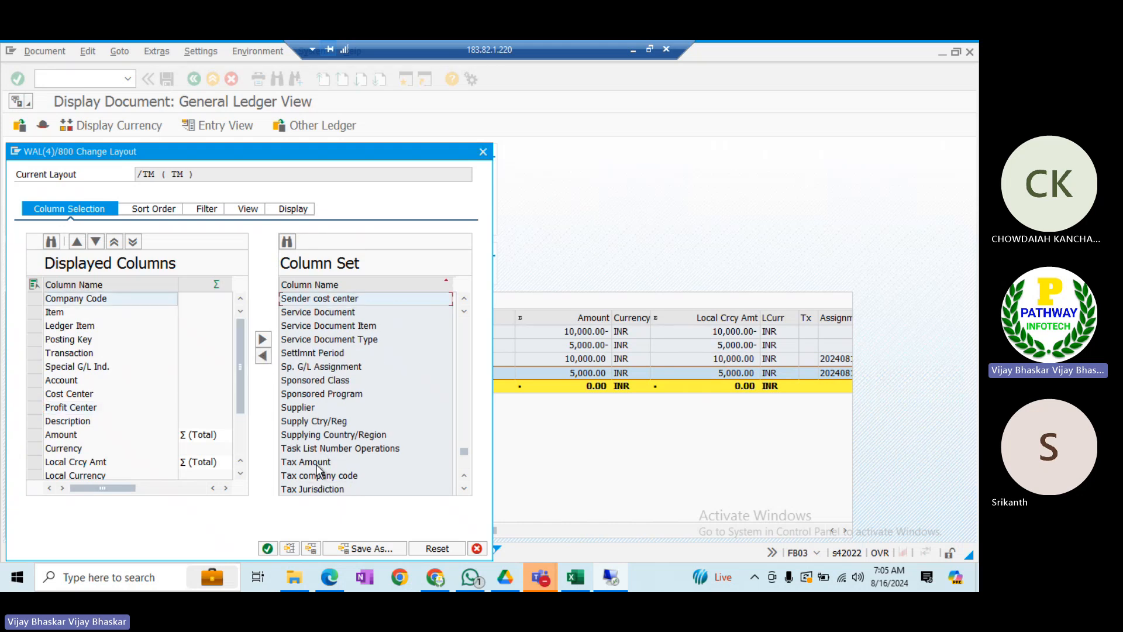
- Apply the changed layout and move the Segment column to sit between Profit Center and Description in the line items
left_click(268, 548)
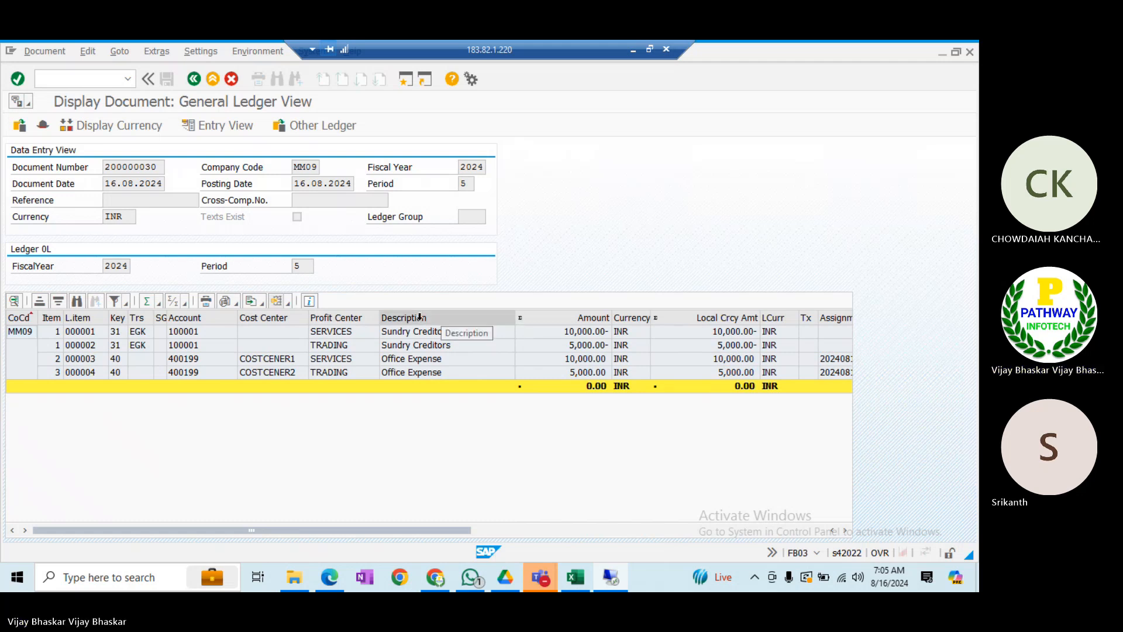
left_click(791, 531)
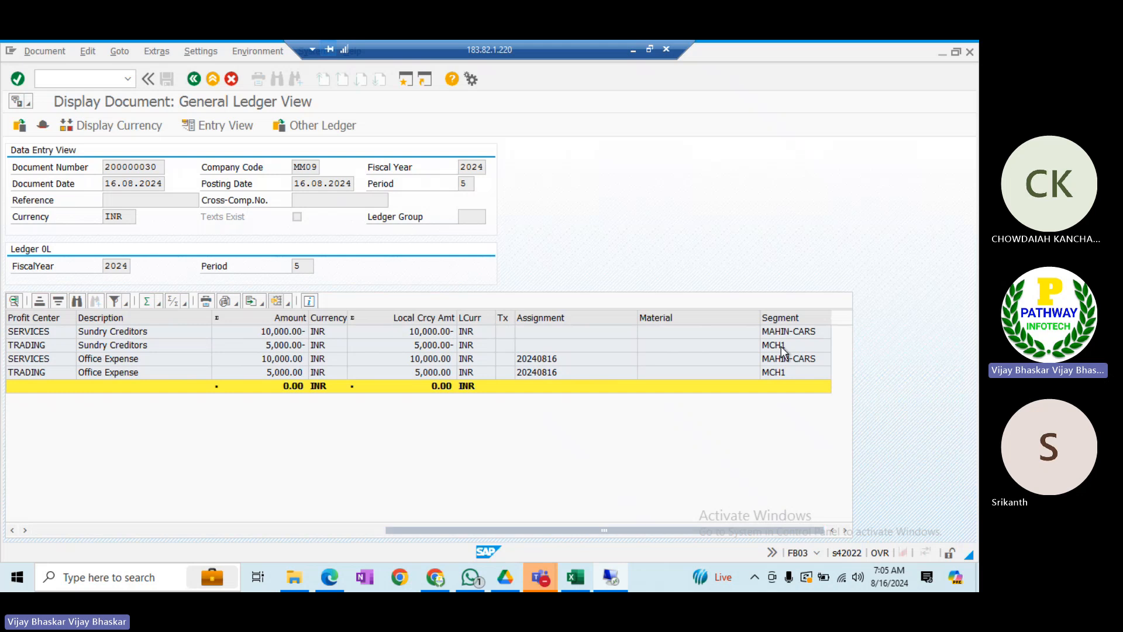
left_click(780, 317)
left_click_drag(781, 317, 89, 312)
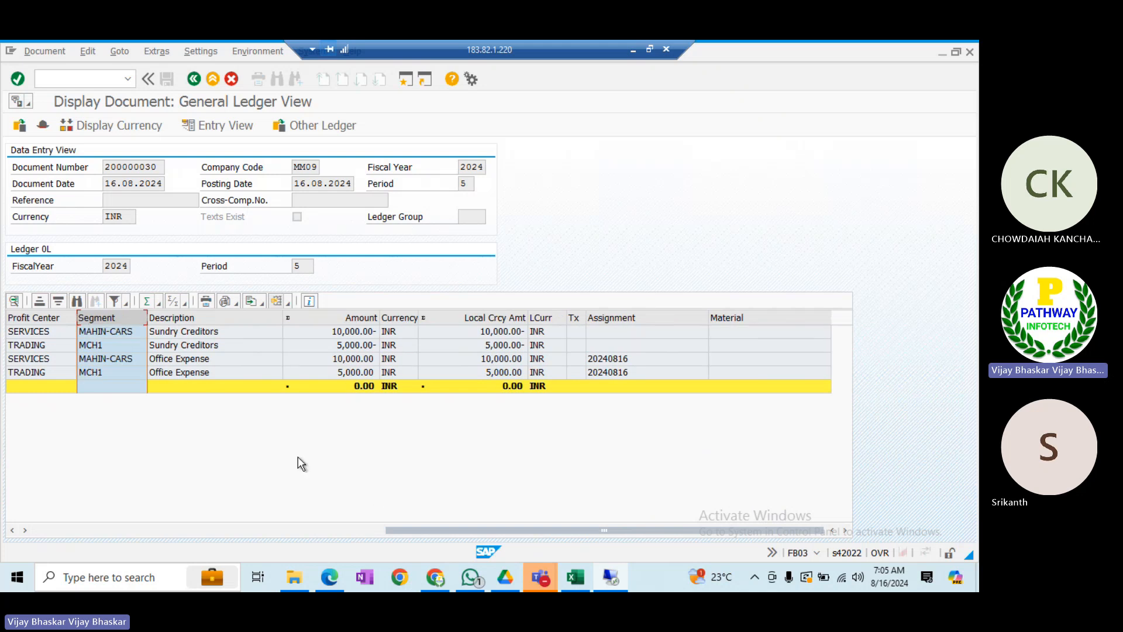
left_click(310, 528)
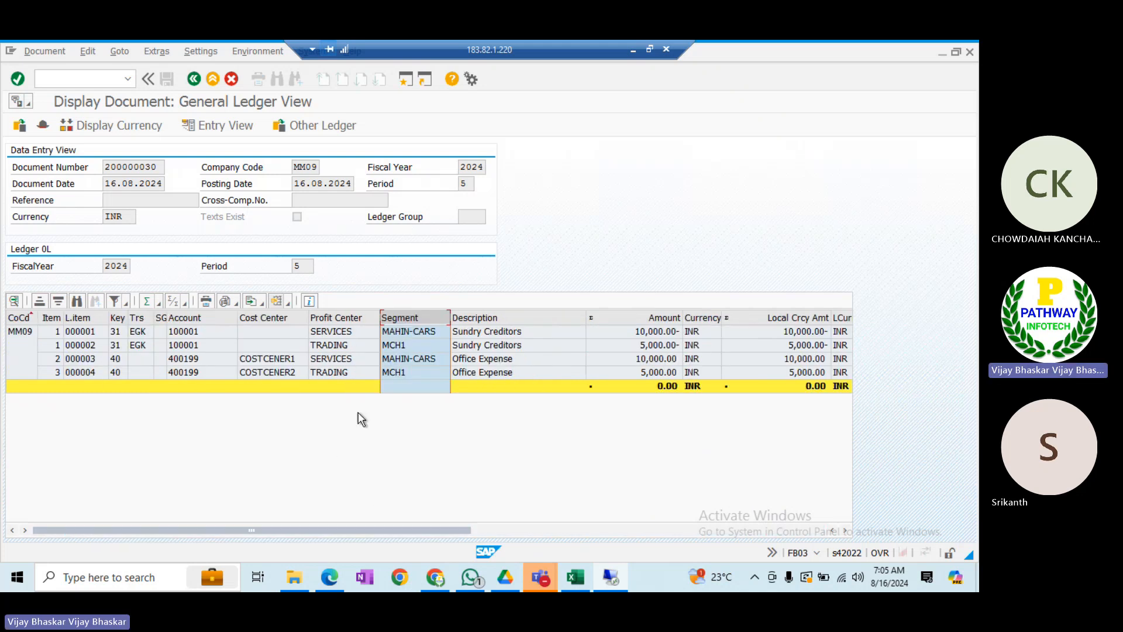
- Examine the line items' cost center, profit center and segment assignments, and narrow the Description column
left_click(268, 361)
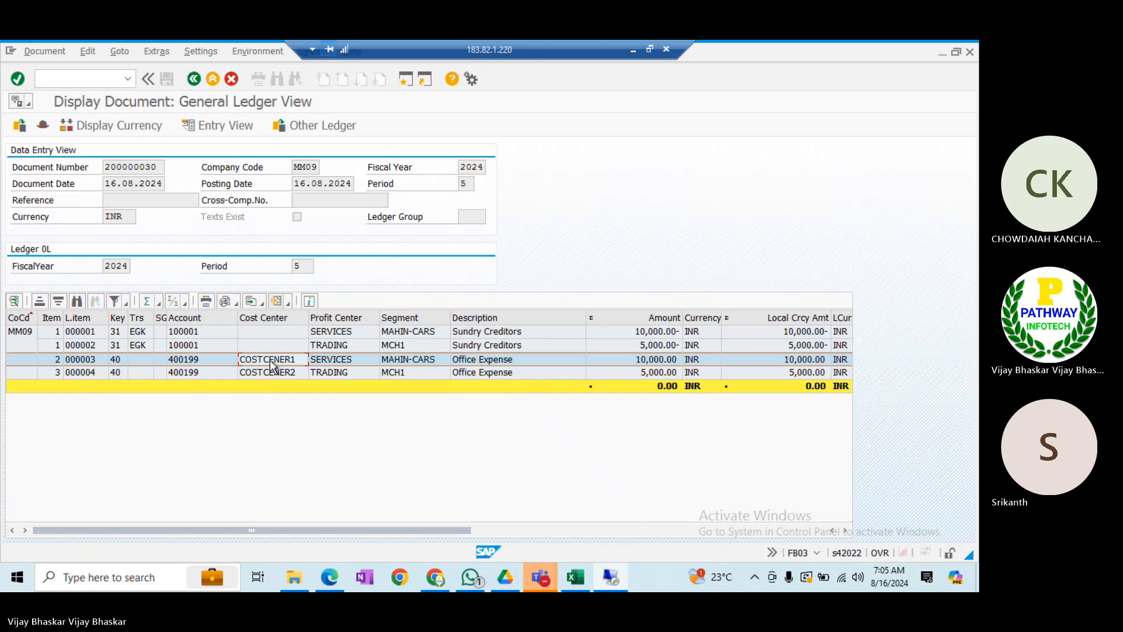
left_click(322, 345)
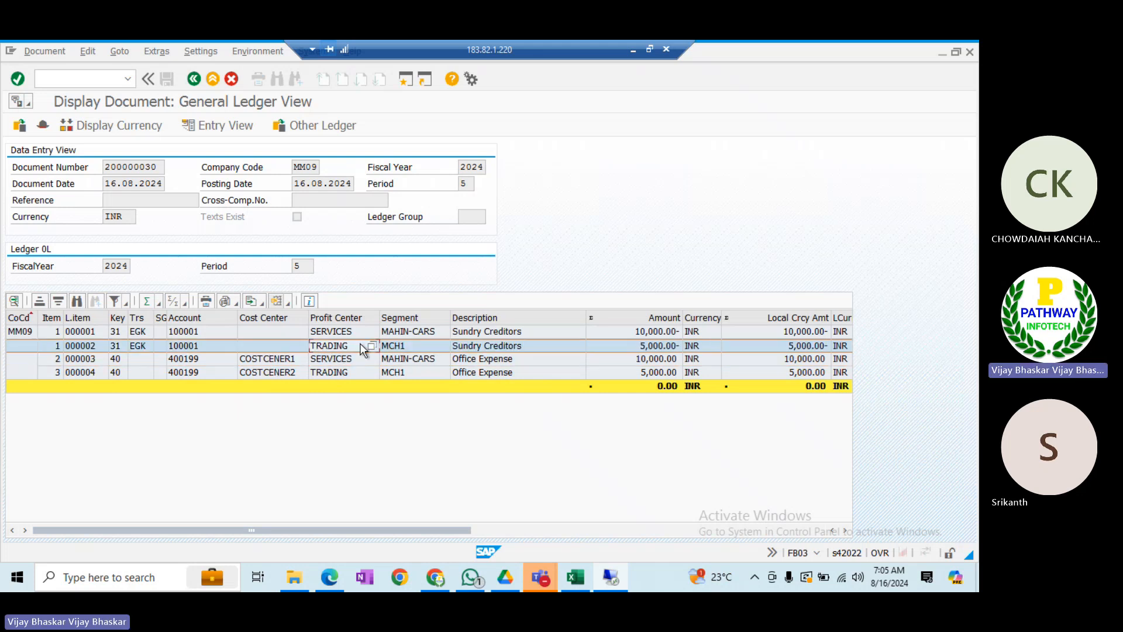
left_click(394, 358)
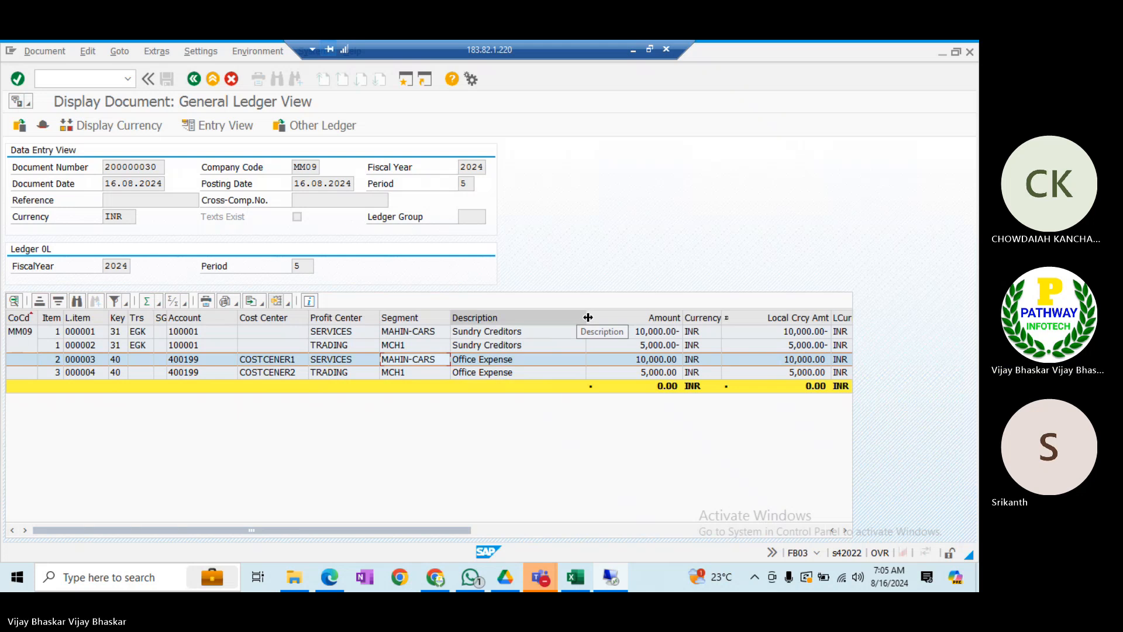
left_click_drag(586, 317, 550, 317)
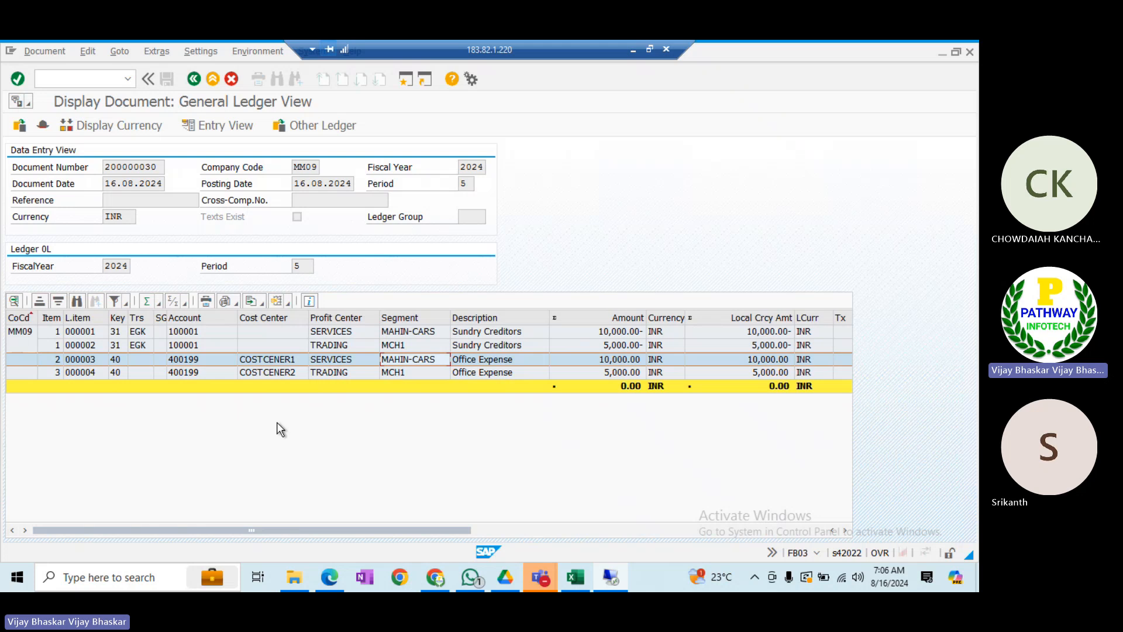
- Copy a screenshot of the General Ledger View with a red rectangle around the Cost Center, Profit Center and Segment columns
left_click(572, 578)
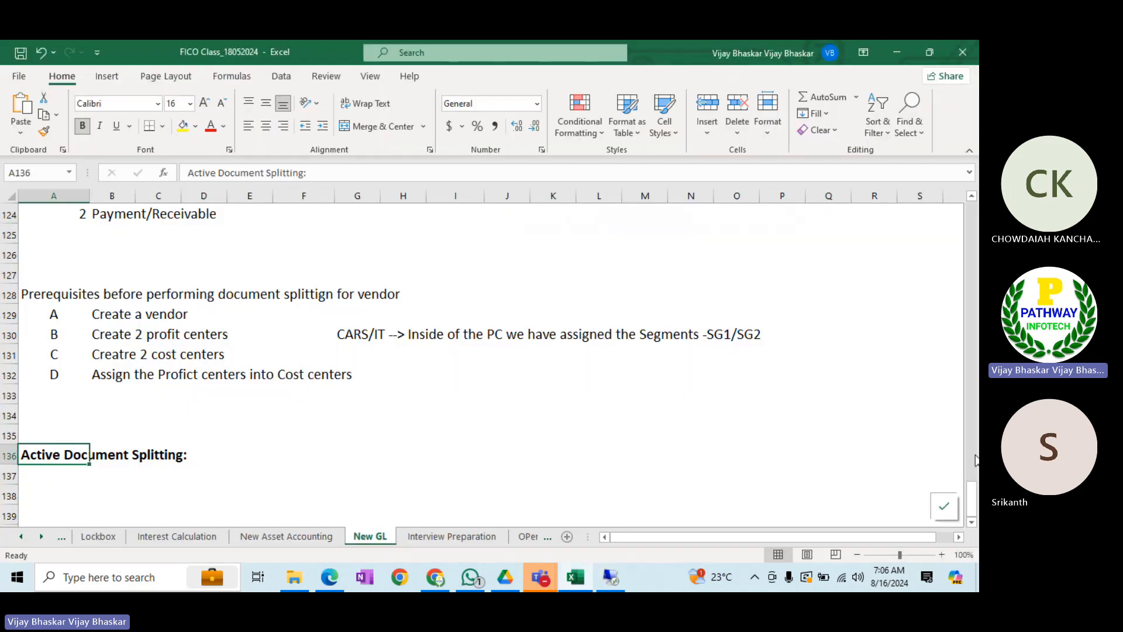
scroll(481, 361, "down", 3)
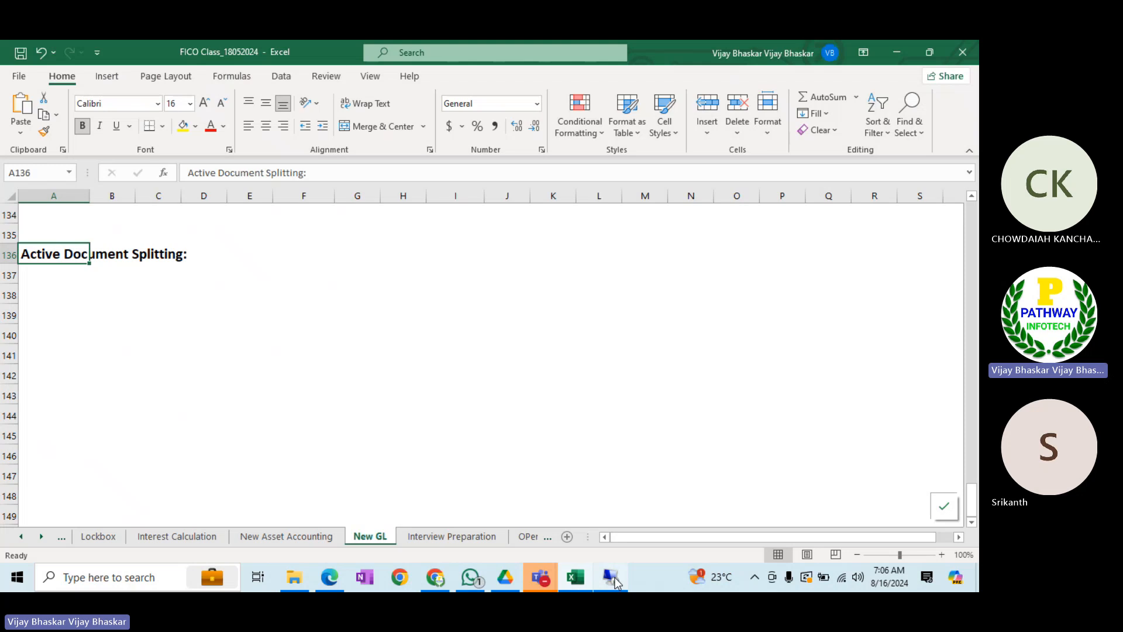
left_click(612, 578)
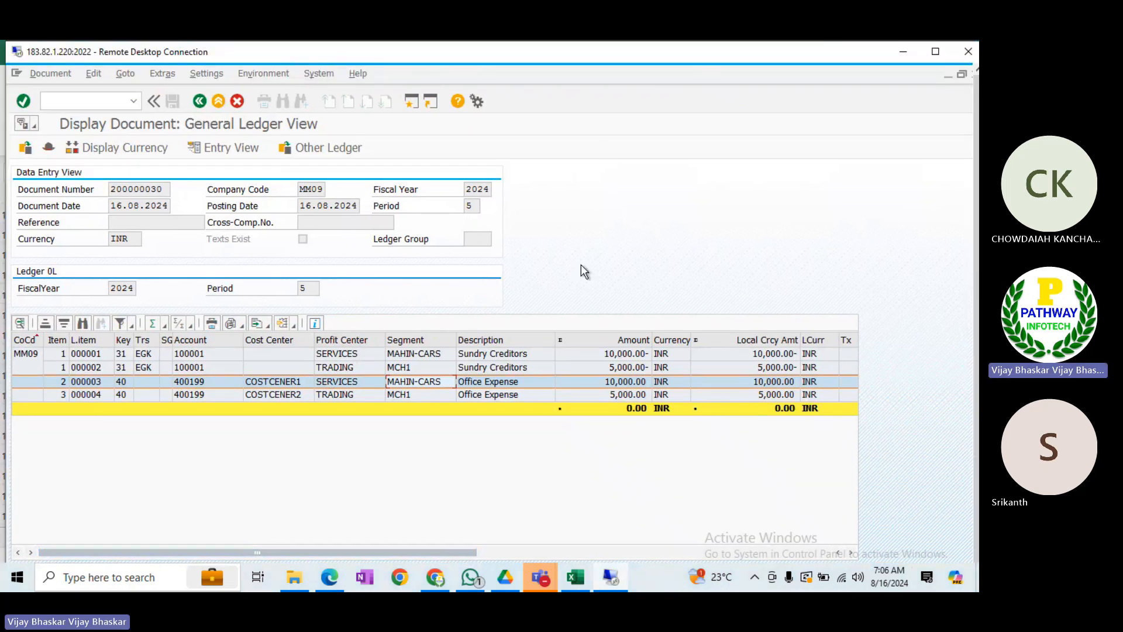
key("Print")
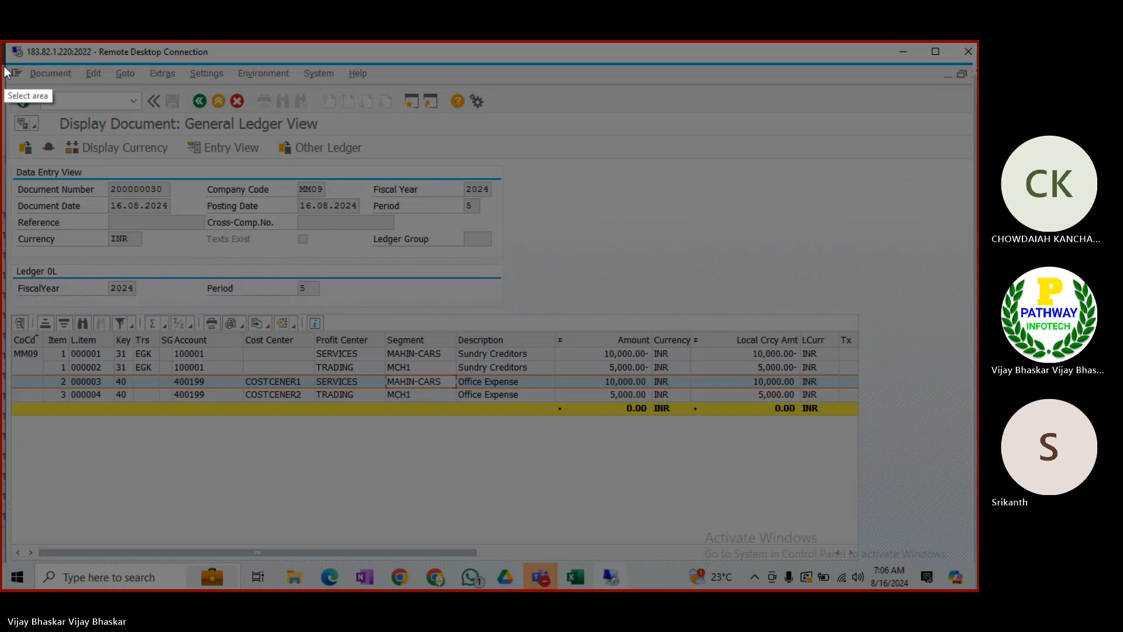
mouse_move(5, 70)
left_mouse_down()
mouse_move(27, 111)
mouse_move(859, 417)
left_mouse_up()
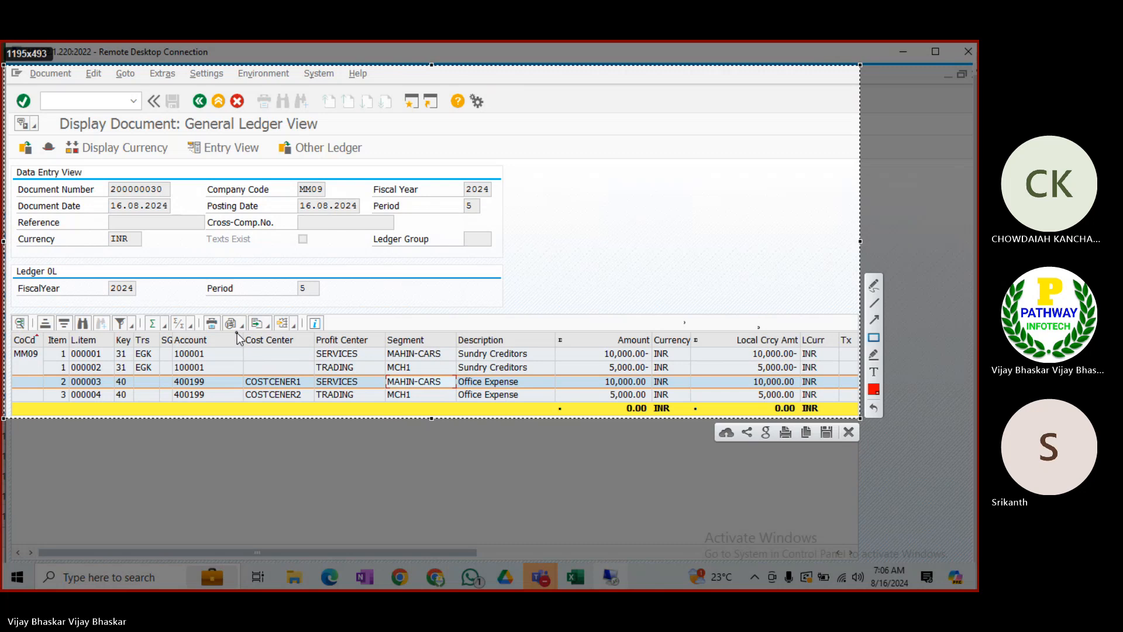
mouse_move(238, 333)
left_mouse_down()
mouse_move(326, 349)
mouse_move(442, 401)
left_mouse_up()
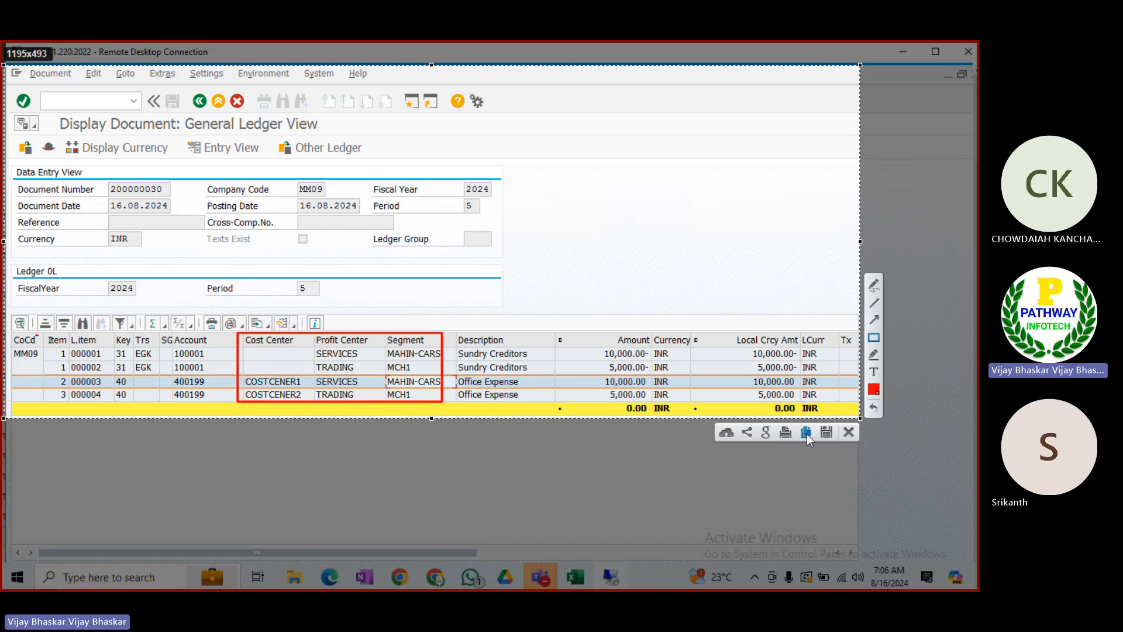
left_click(806, 433)
- Switch to the Excel notes, paste the screenshot under the "Active Document Splitting:" heading and shift it slightly
left_click(576, 577)
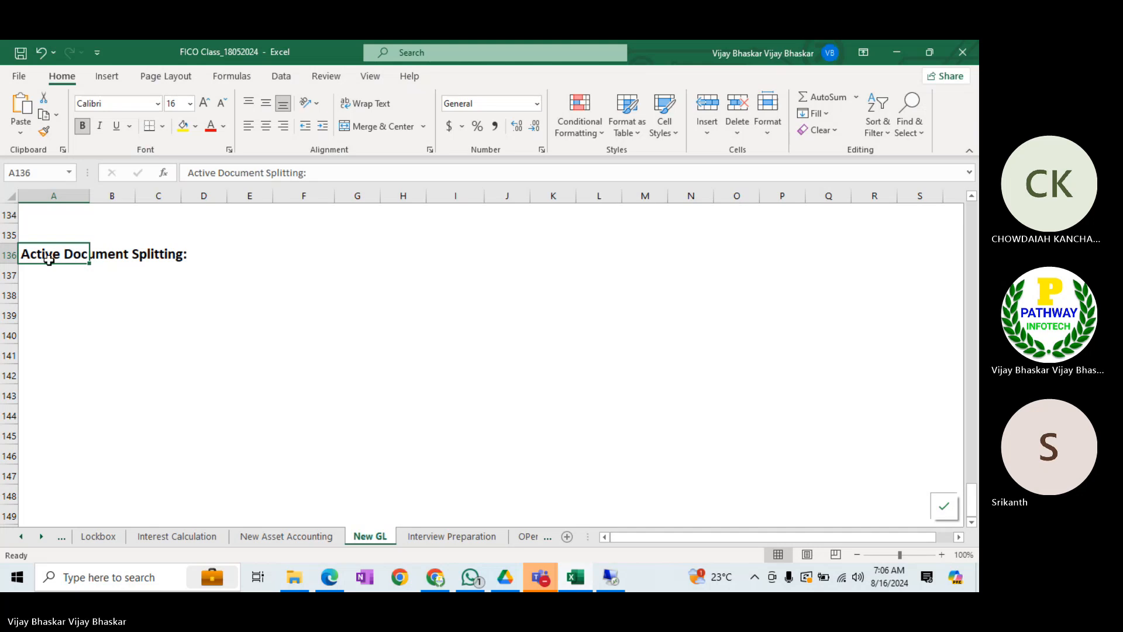
left_click(74, 291)
key("ctrl+v")
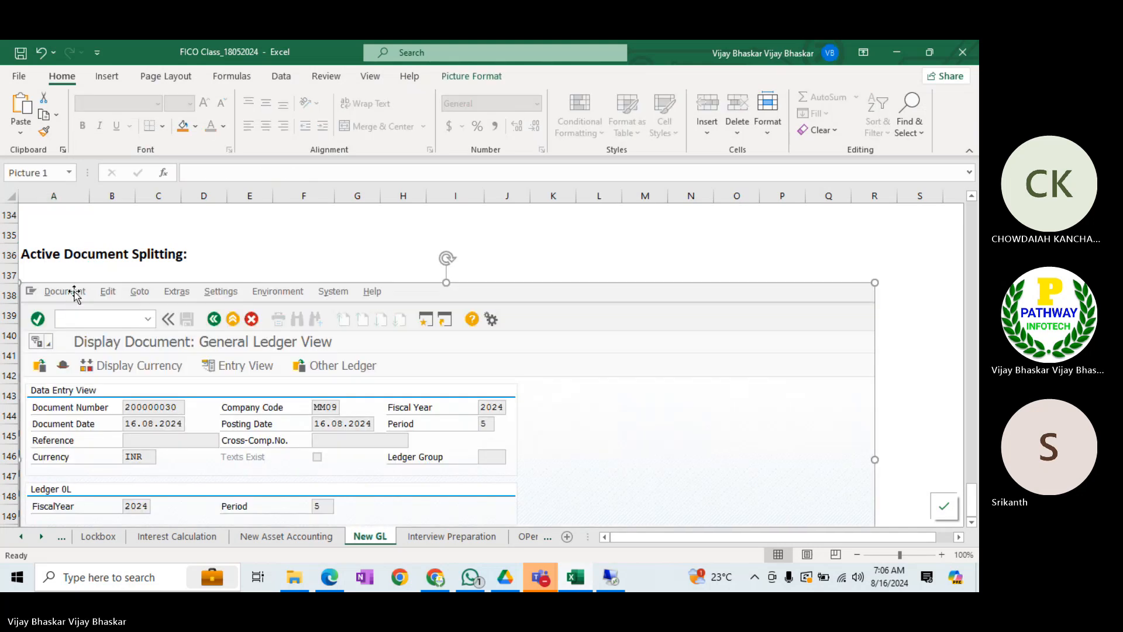
left_click_drag(74, 293, 94, 286)
- Extend the heading in A136 to "Active Document Splitting: AT the time of vendor invoice posting"
left_click(45, 255)
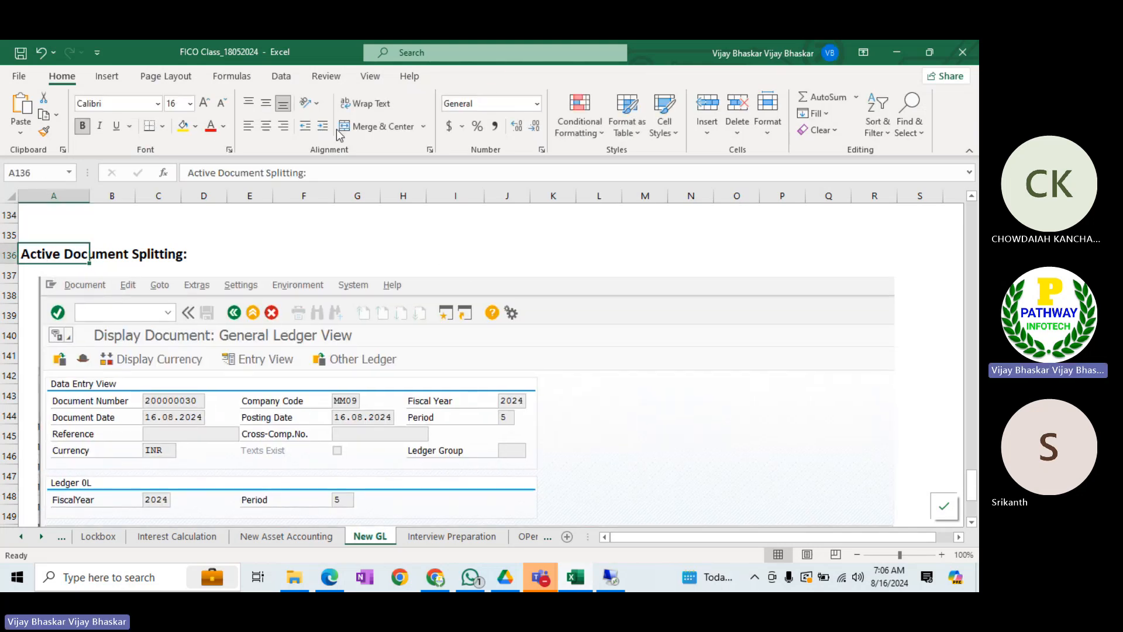
left_click(336, 171)
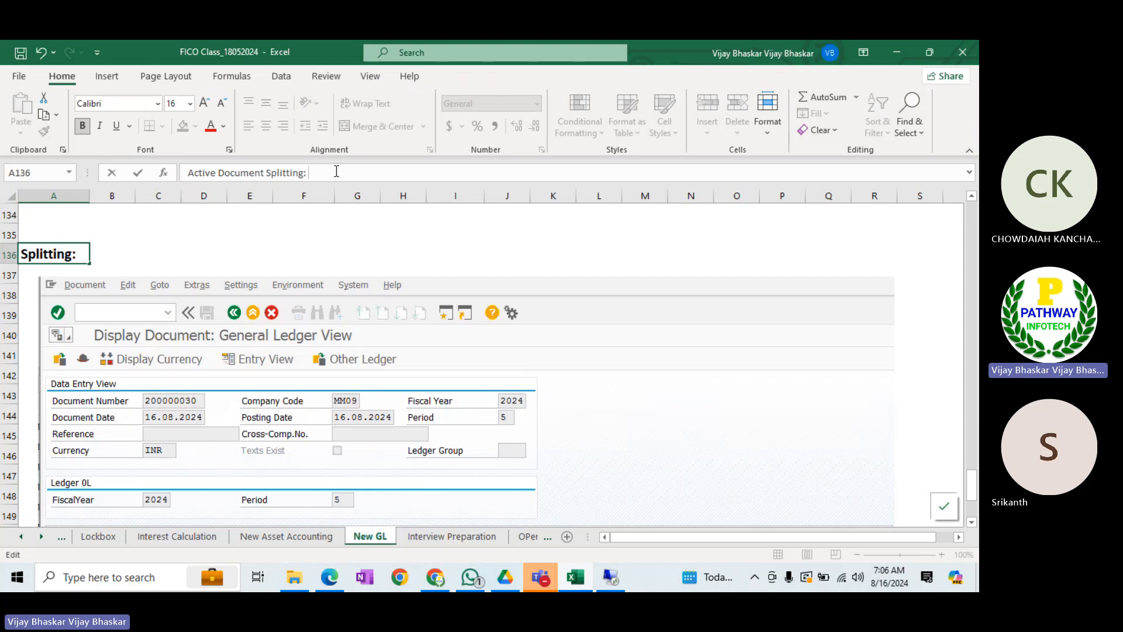
type("AT the time of vendor invouc")
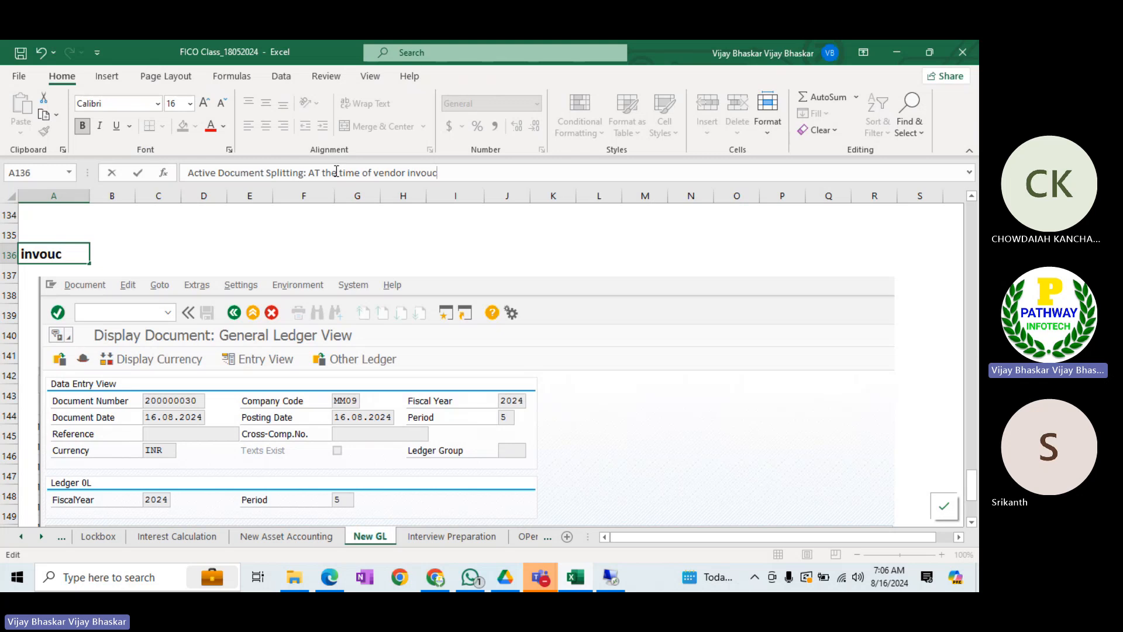
key("BackSpace")
key("BackSpace")
type("i")
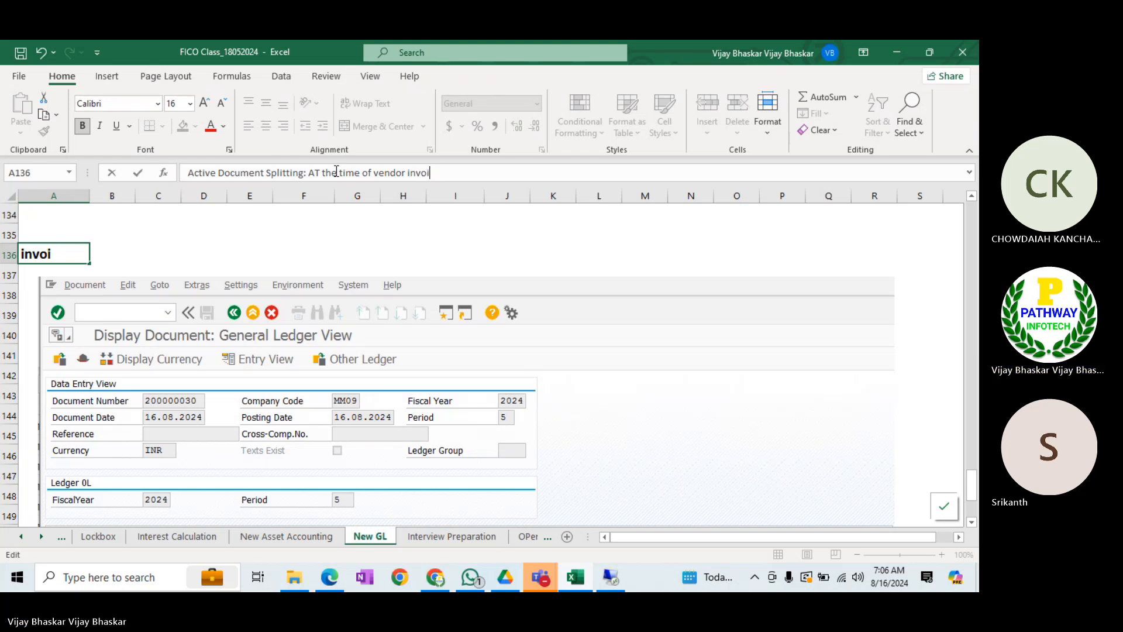
type("ce posting")
key("Return")
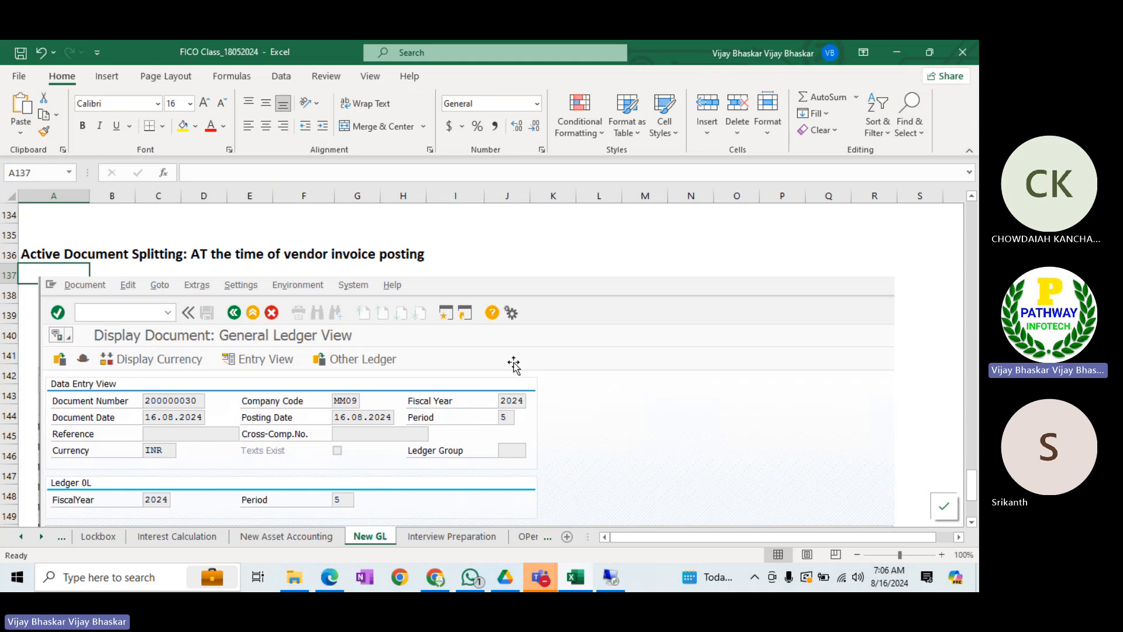
- Add the heading "Passive Splitting:" in A157 below the pasted screenshot and make it bold
left_click(971, 523)
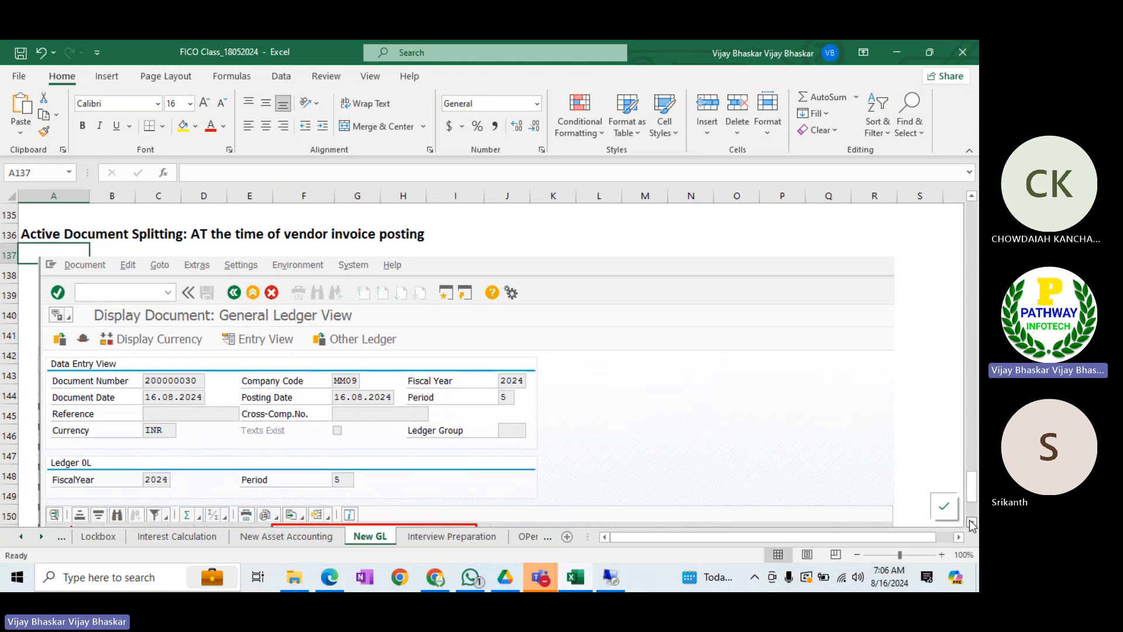
scroll(46, 414, "down", 4)
left_click(46, 416)
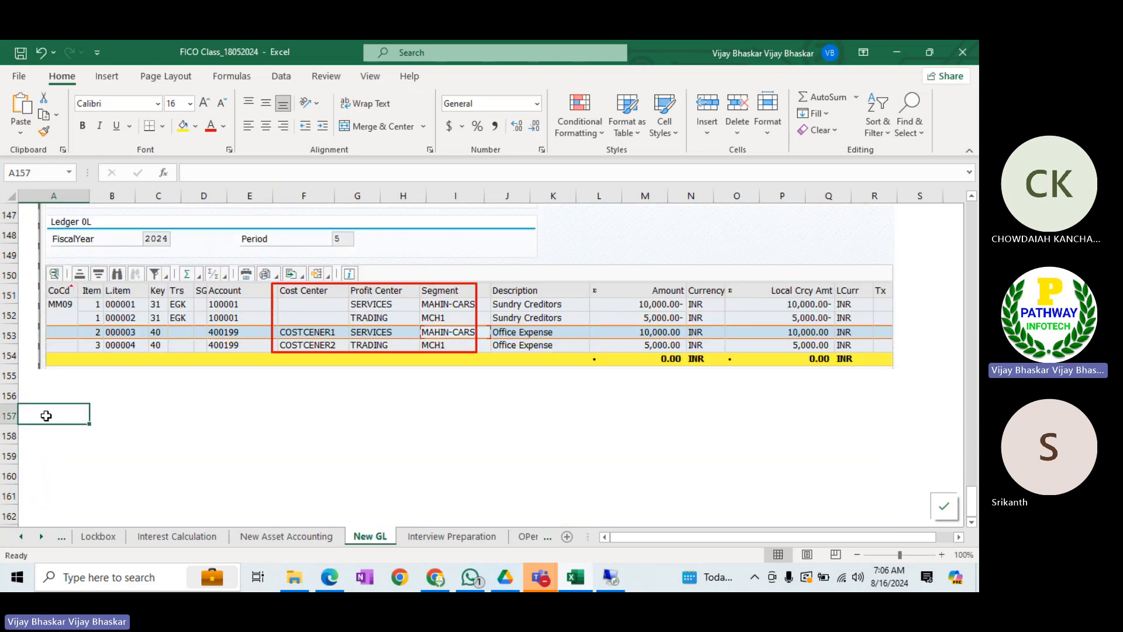
type("Passive")
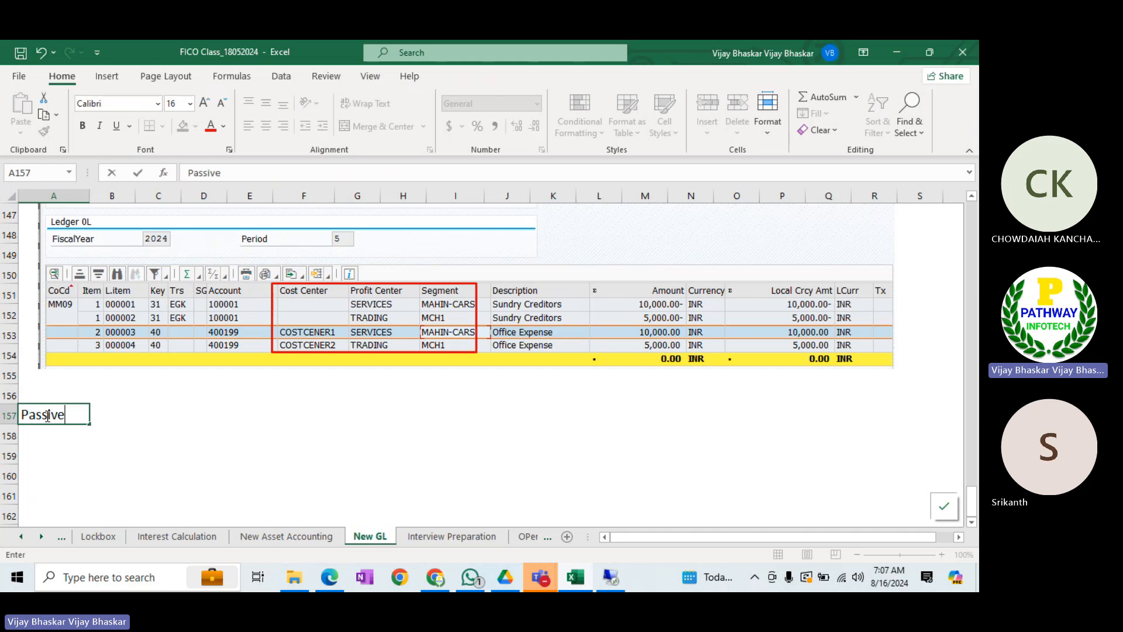
type(" Splitting:")
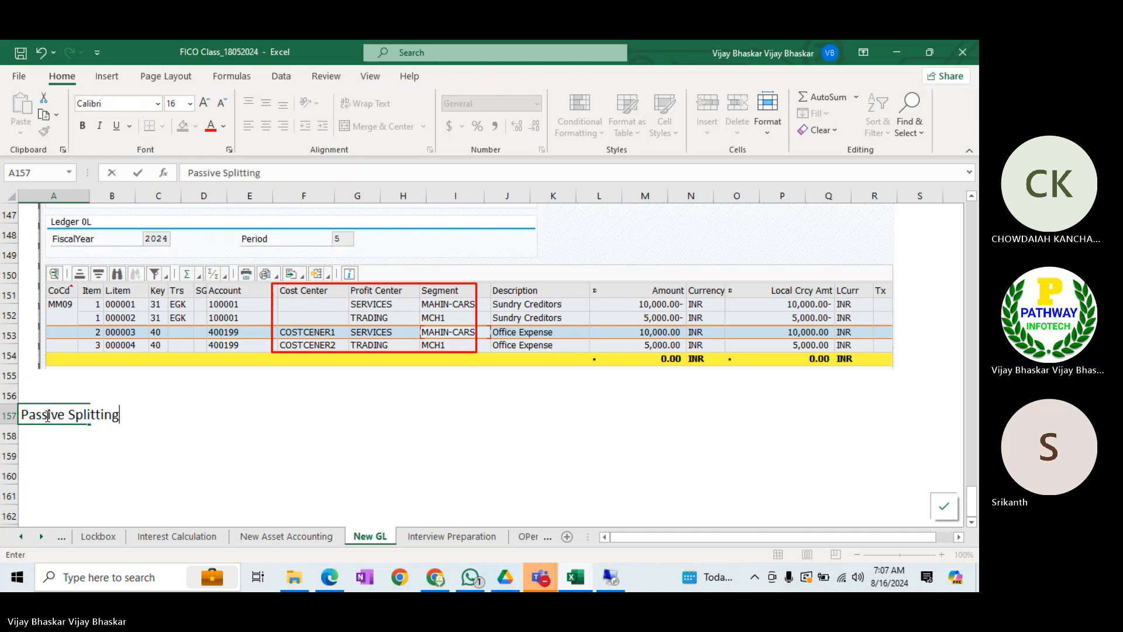
key("Return")
left_click(47, 415)
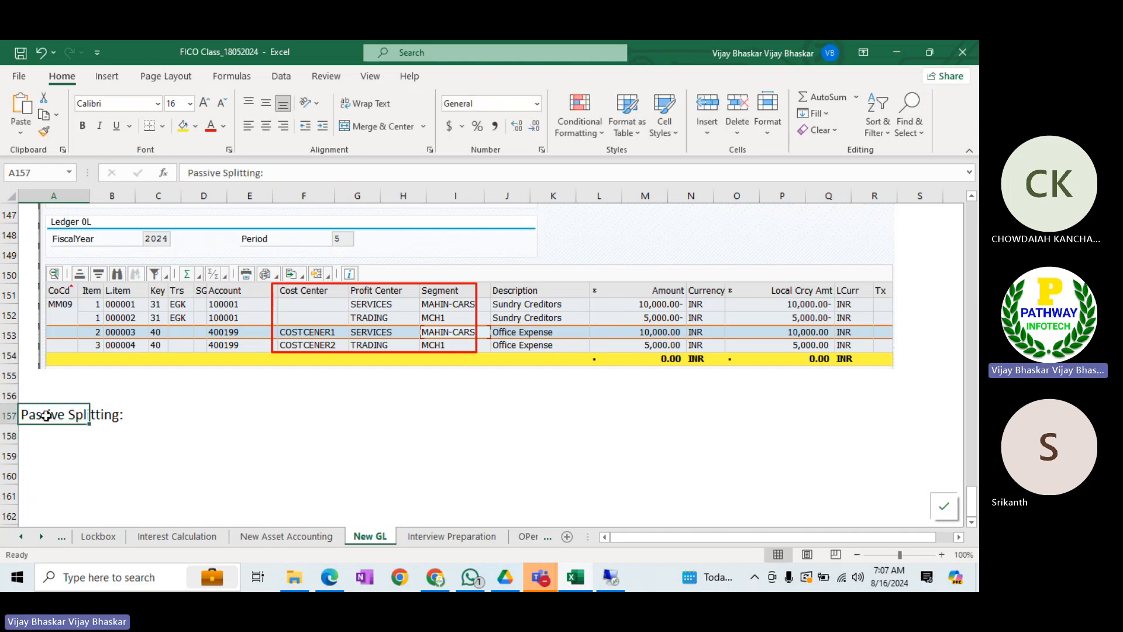
key("ctrl+b")
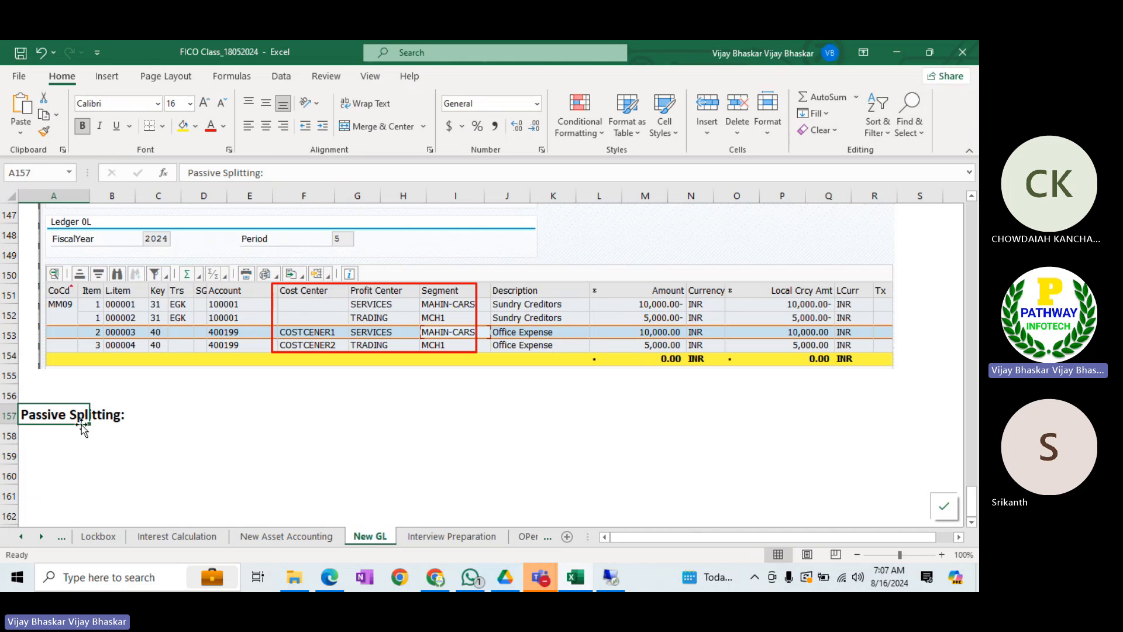
- Append "AT the time pf vendor payment" to the "Passive Splitting:" heading in A157
left_click(304, 172)
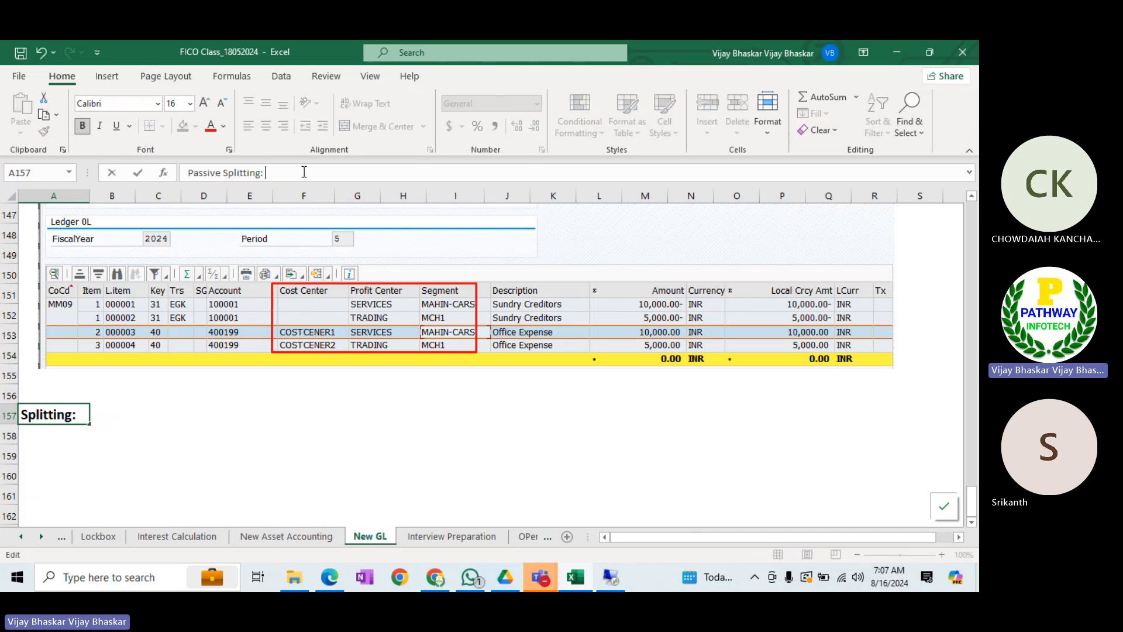
type("AT the")
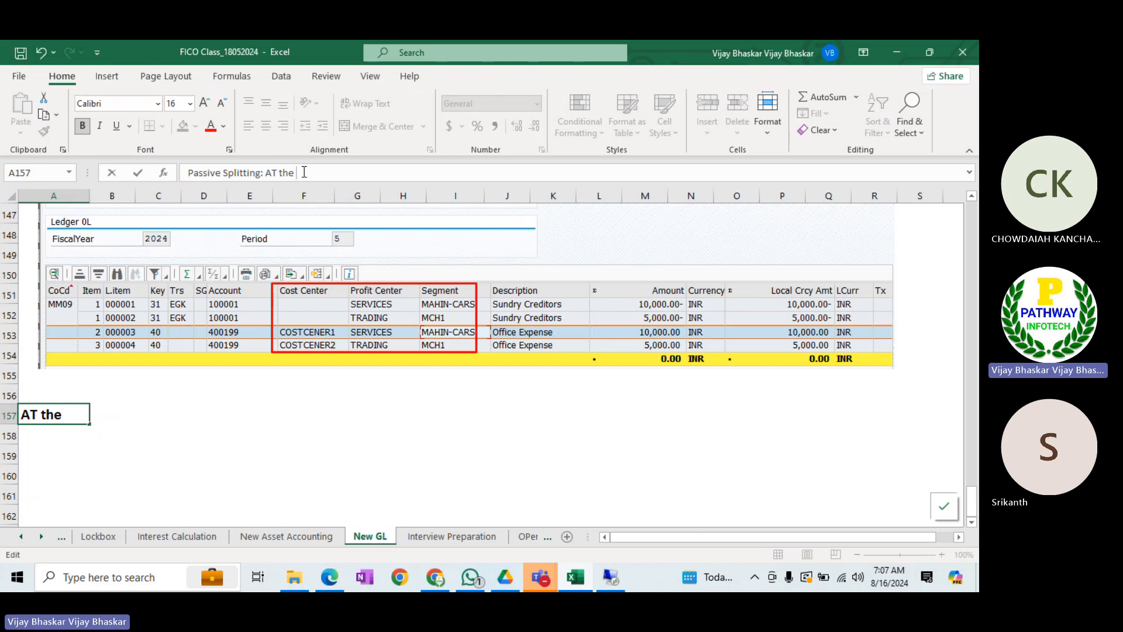
type(" time pf vendor p")
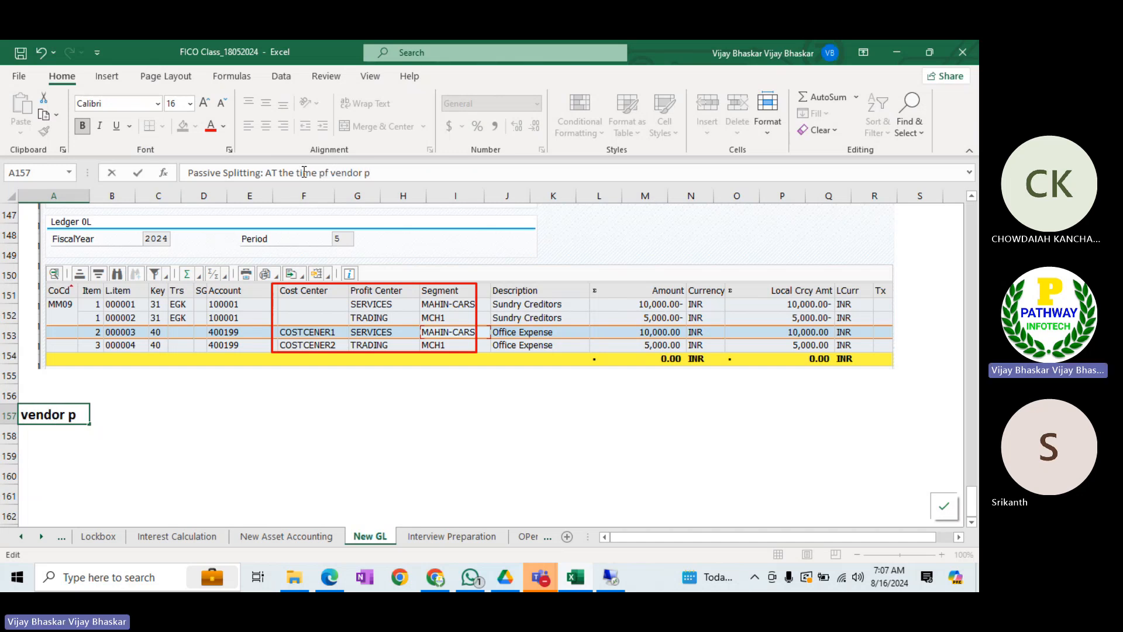
type("ayment")
key("Return")
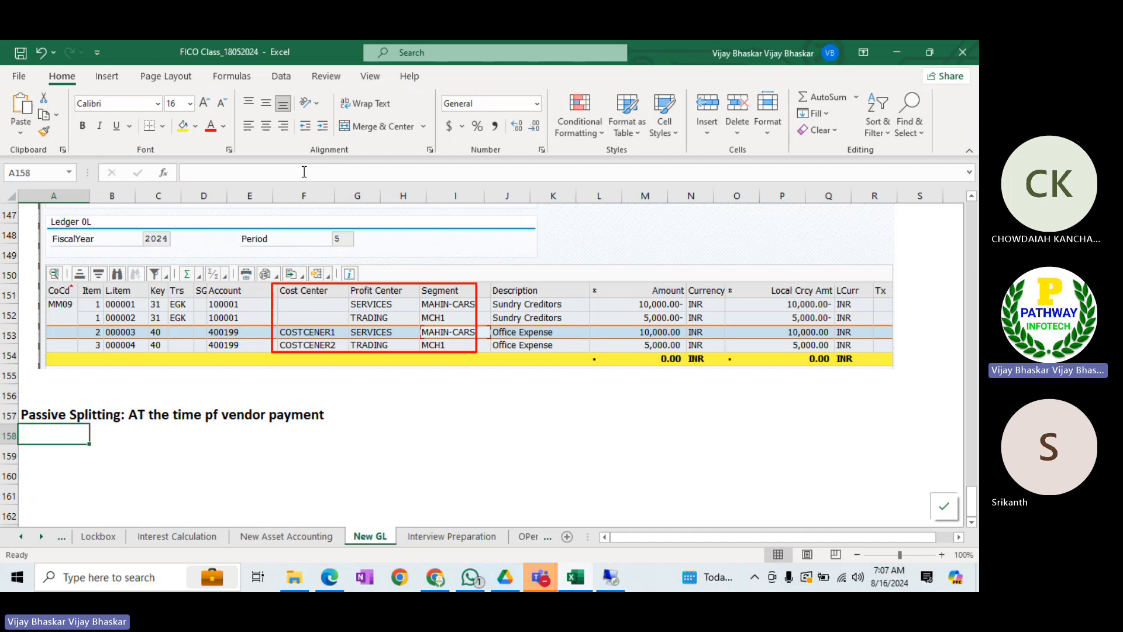
- Correct "AT" to "At" in the Passive Splitting heading in A157
key("Up")
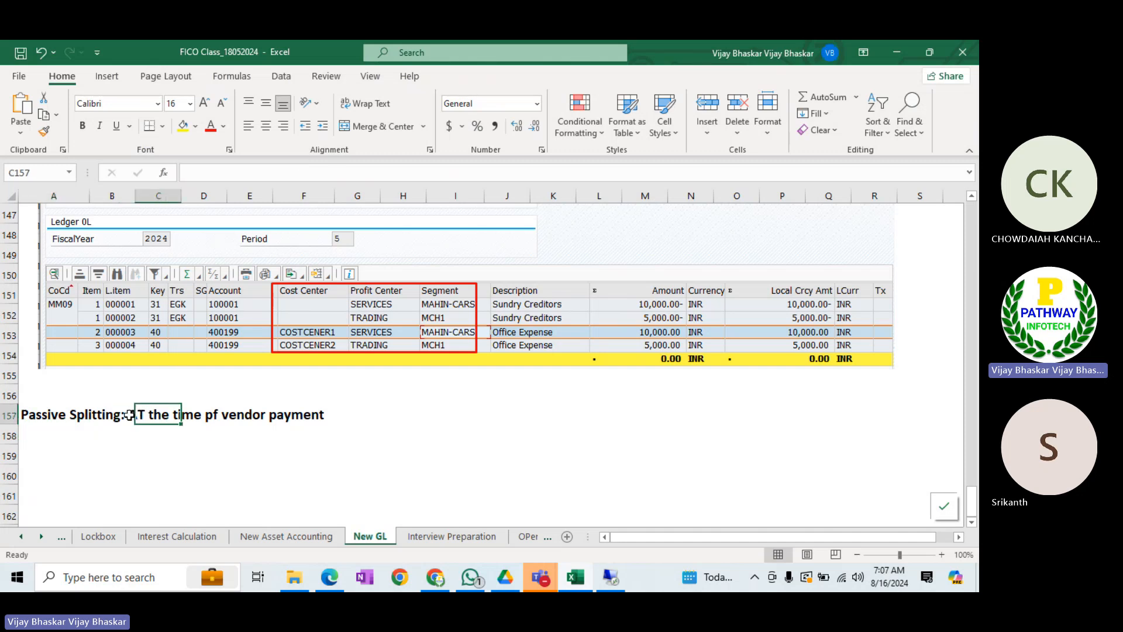
left_click(277, 172)
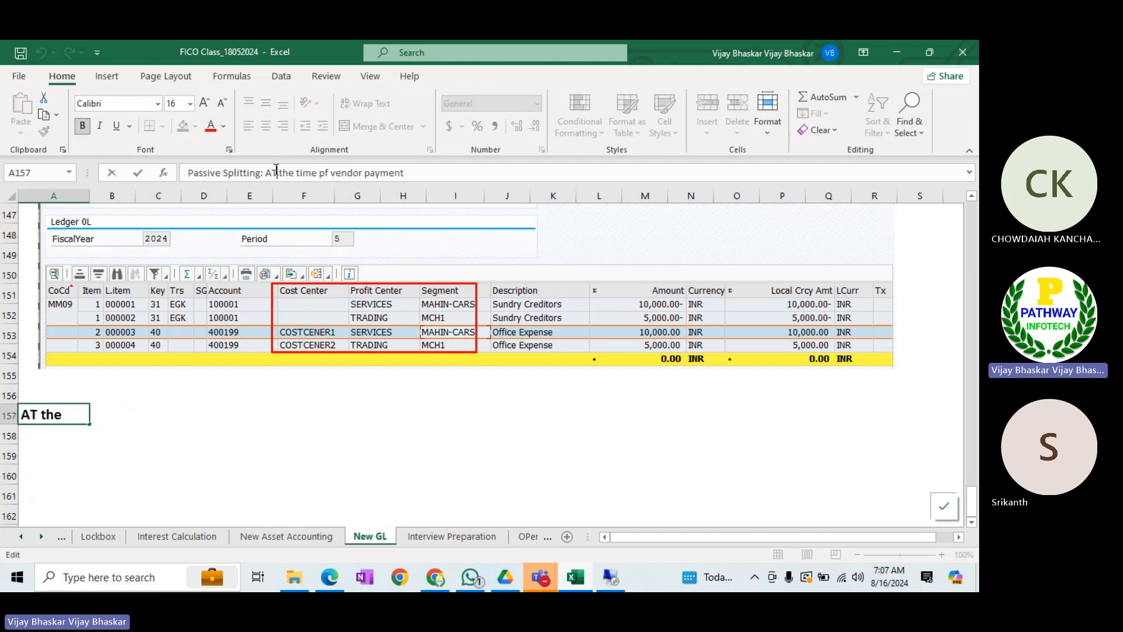
key("BackSpace")
type("t")
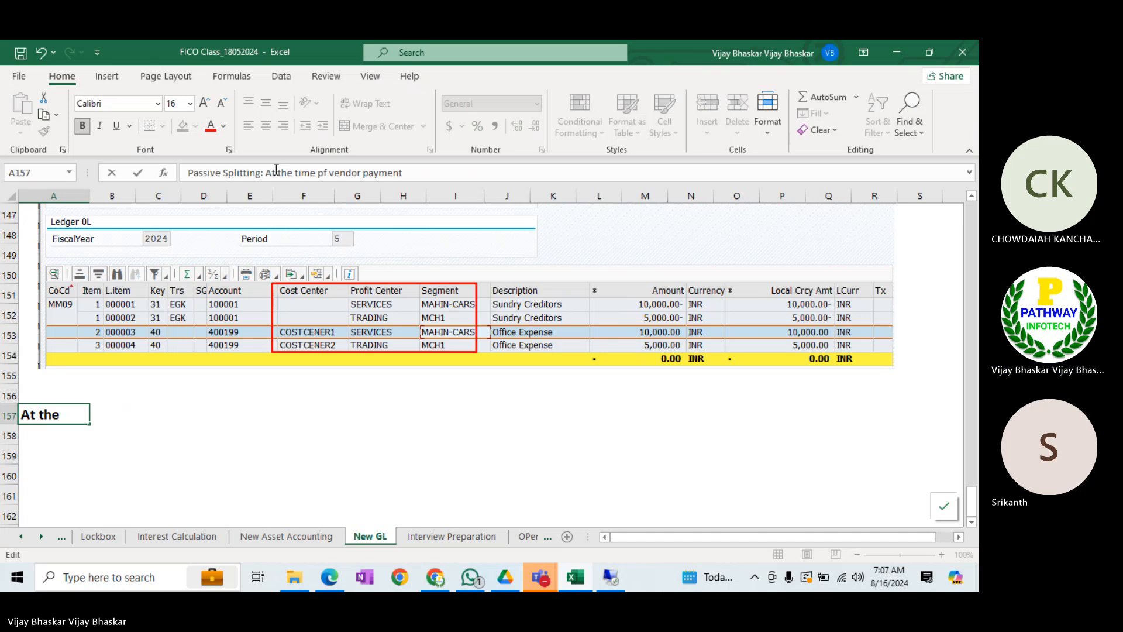
key("Return")
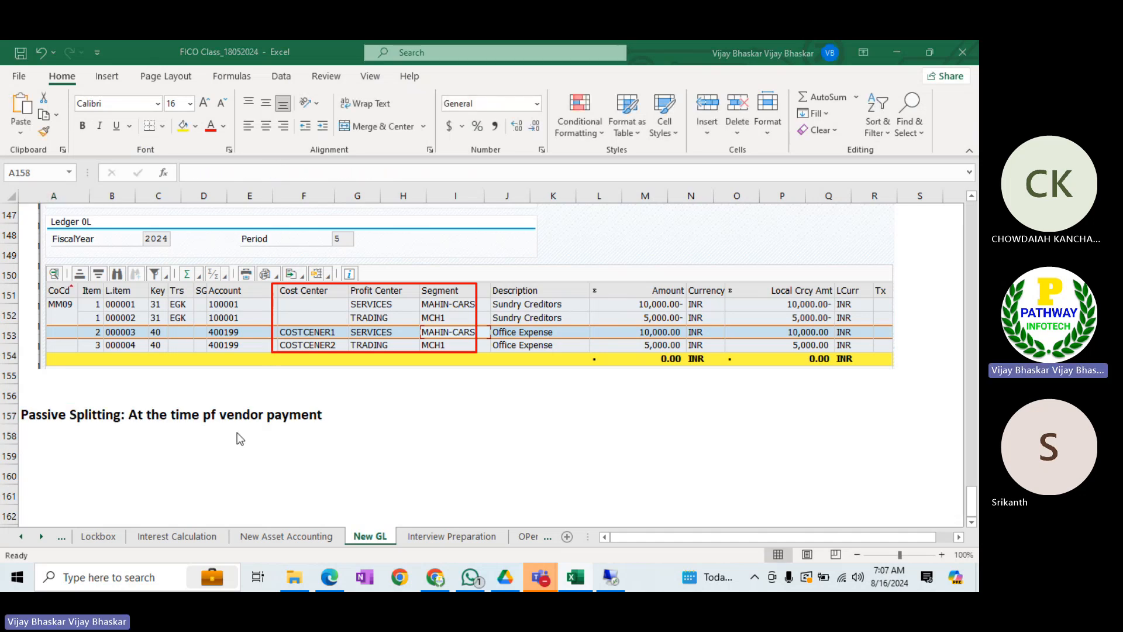
- Switch to the SAP remote desktop in full screen and start transaction F-53 in the Display IMG session
key("alt+Tab")
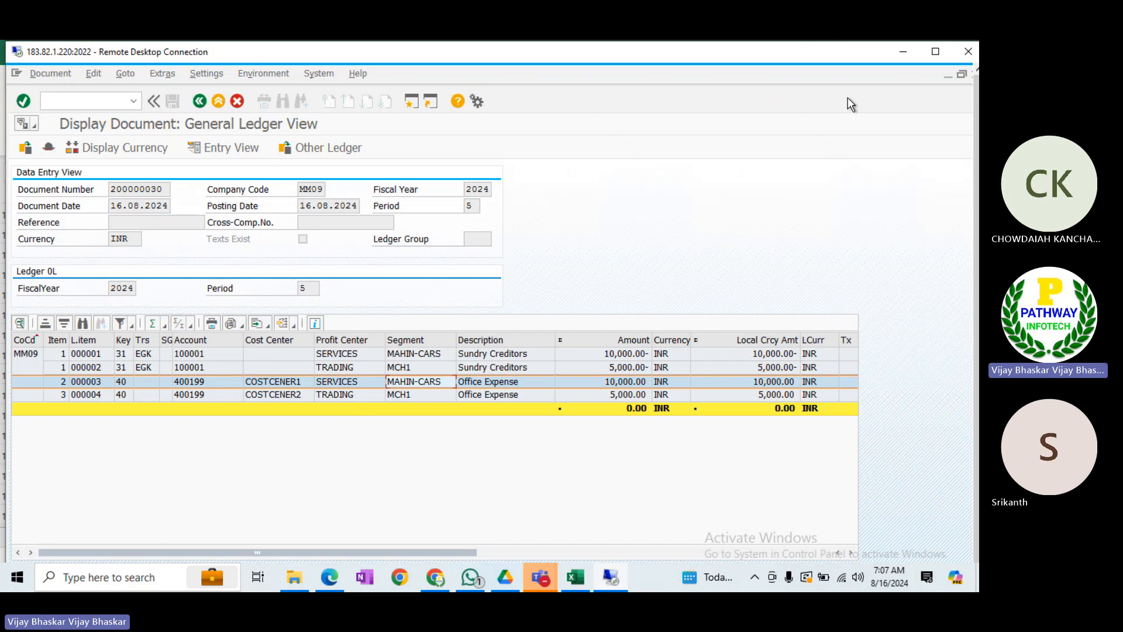
left_click(935, 52)
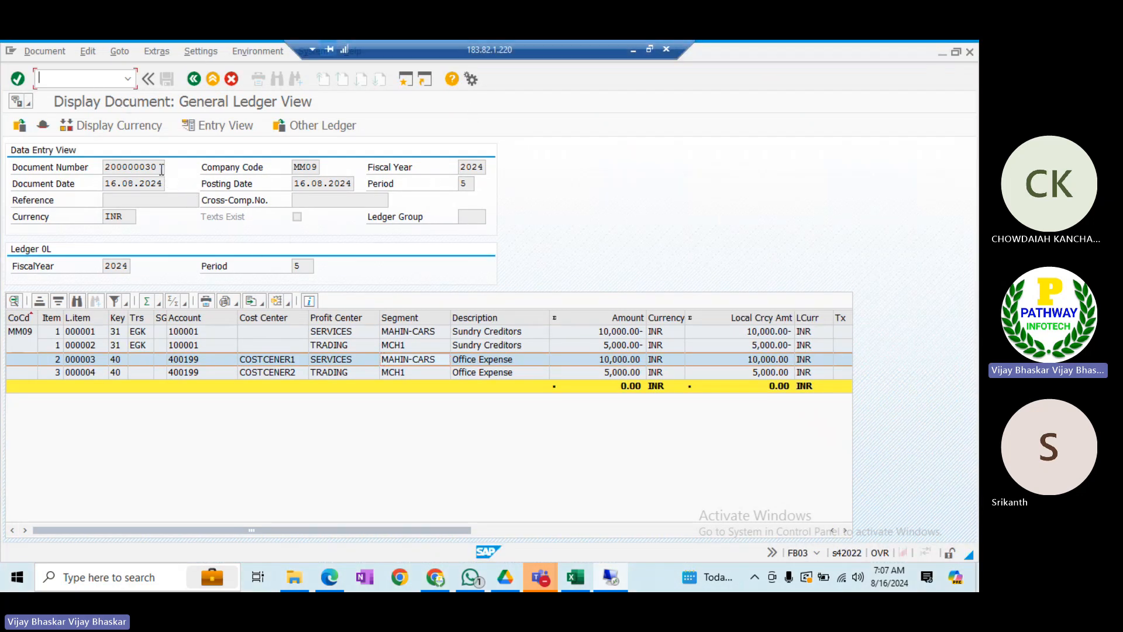
left_click_drag(160, 169, 98, 166)
left_click(109, 169)
key("alt+Tab")
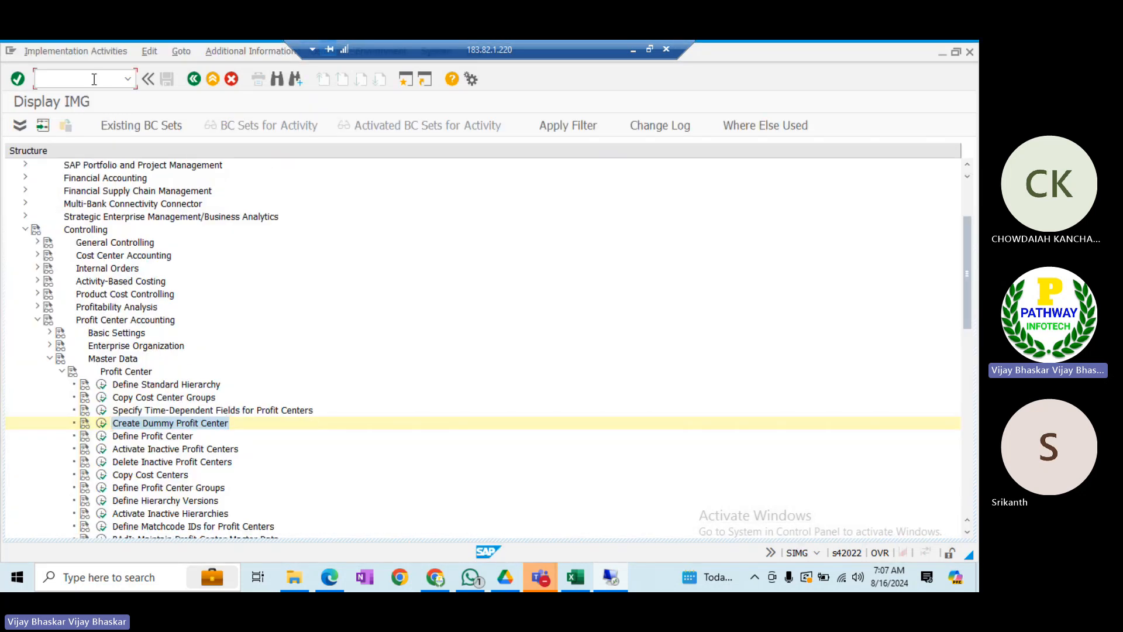
type("/n")
type("fb03")
key("Return")
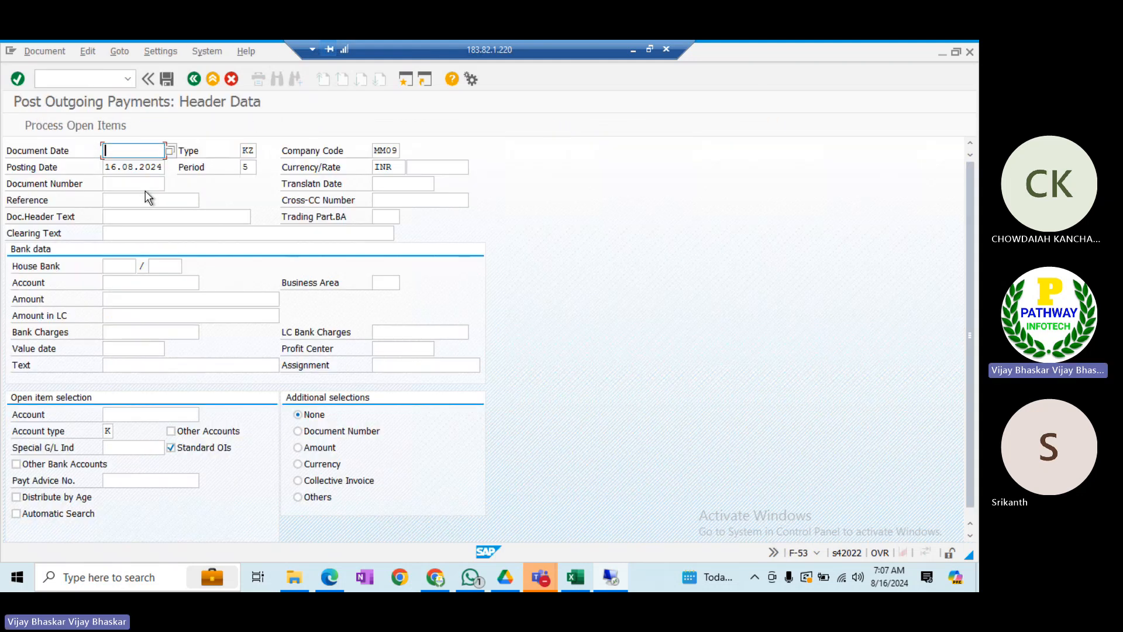
- Set the document date of the outgoing payment to 16.08.2024 by copying the posting date
key("Tab")
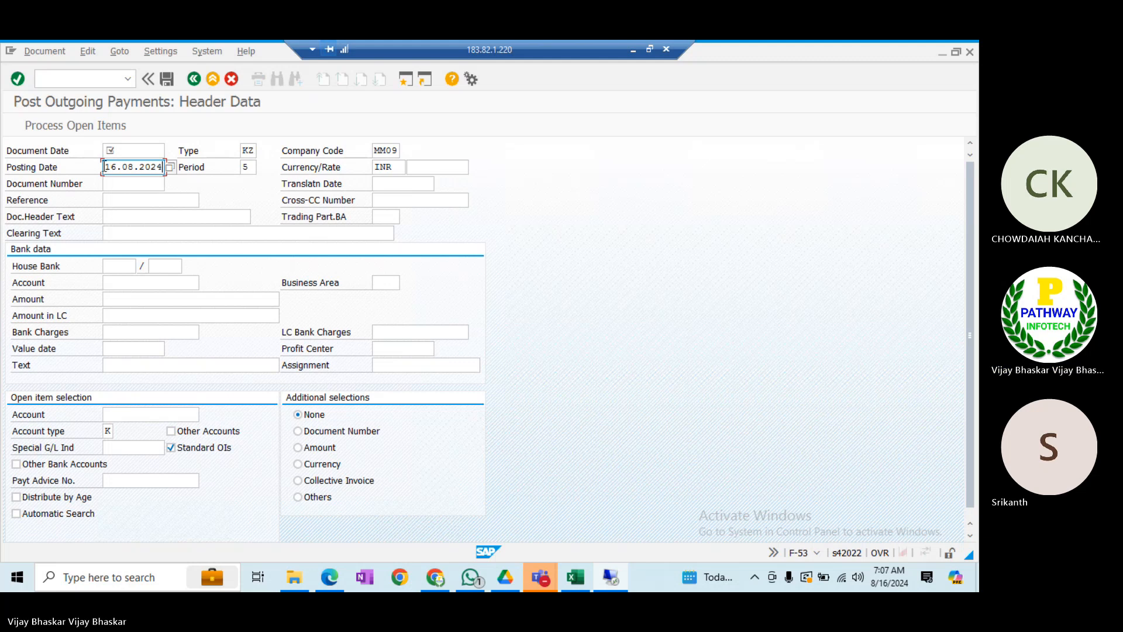
left_click_drag(104, 167, 162, 168)
key("ctrl+c")
left_click(139, 151)
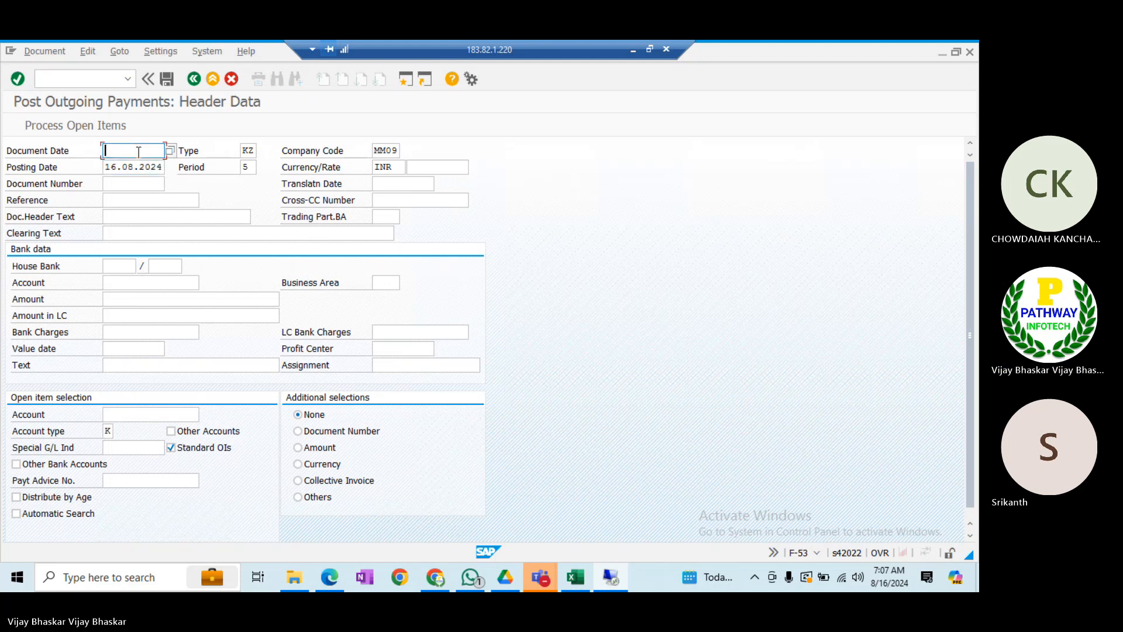
key("ctrl+v")
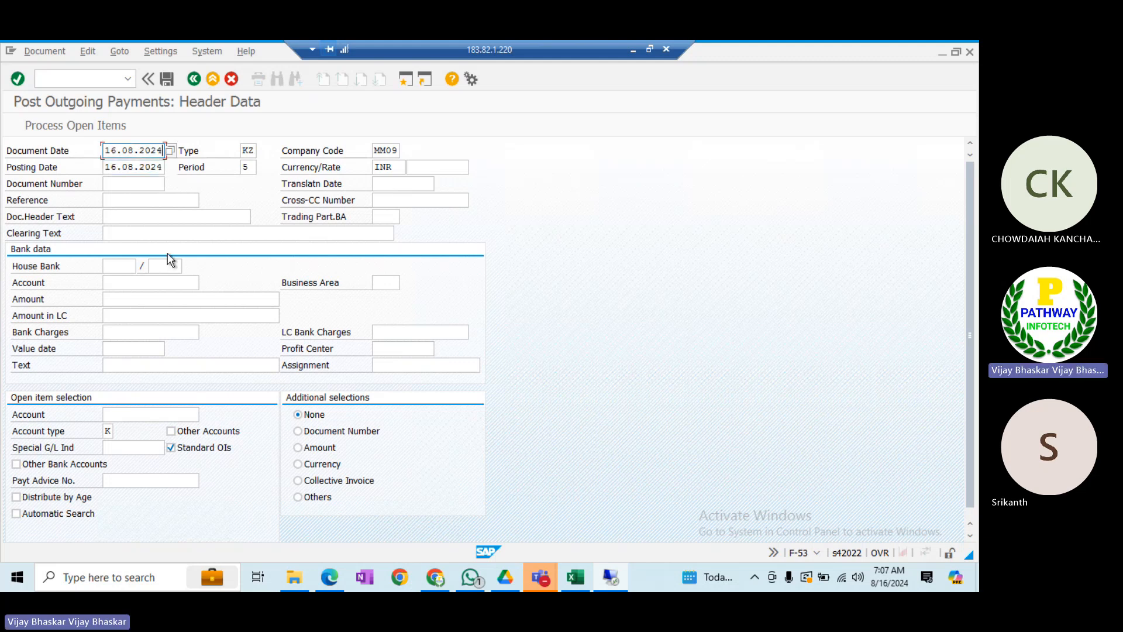
- Enter house bank SBIN with account ID AB123 and a payment amount of 15000 in the bank data
left_click(123, 269)
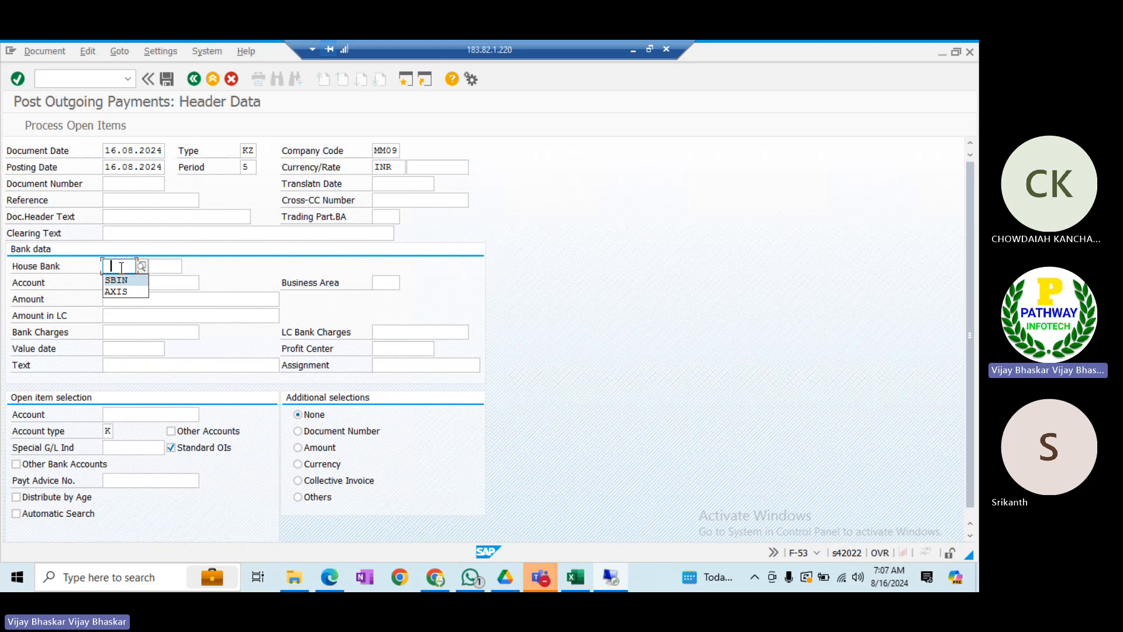
key("Return")
key("Tab")
key("Down")
key("Return")
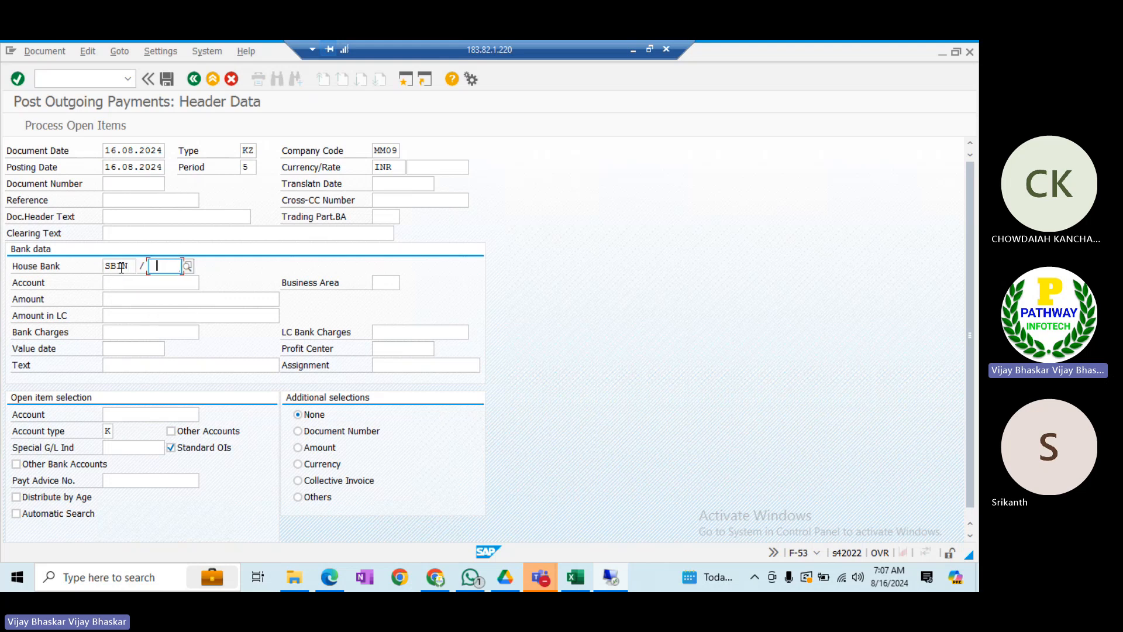
key("Tab")
key("Tab")
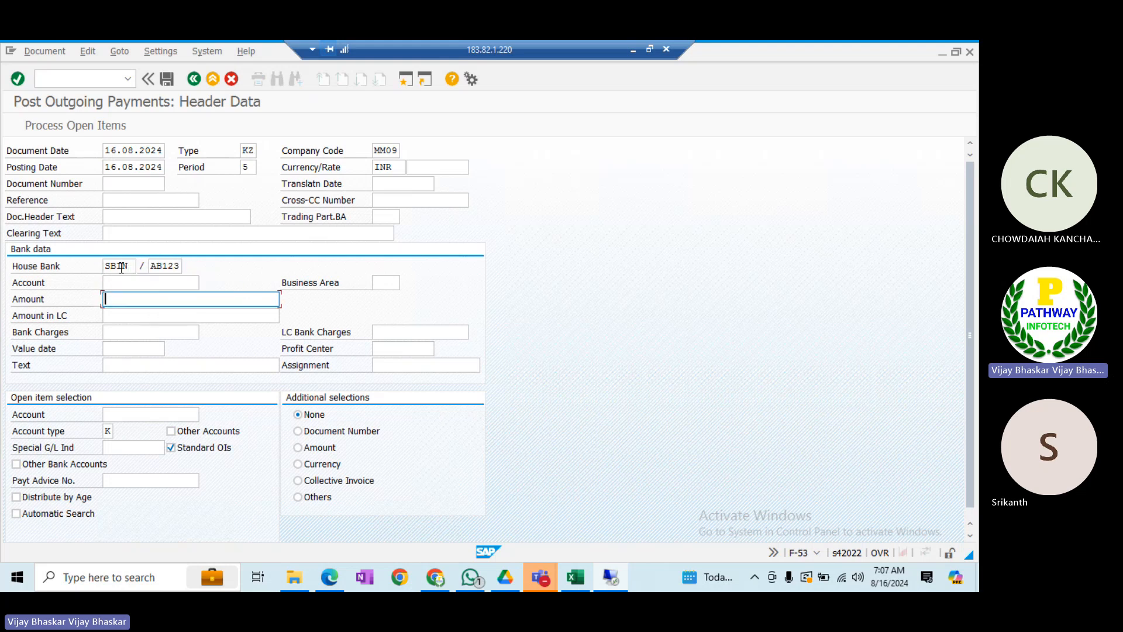
type("1500")
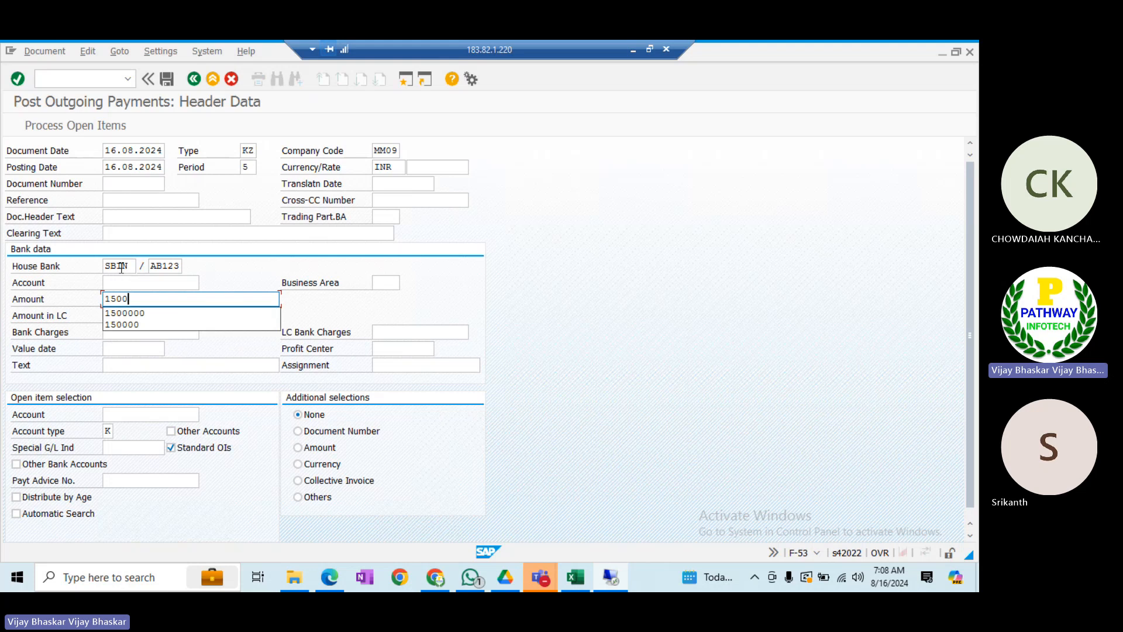
type("0")
key("Tab")
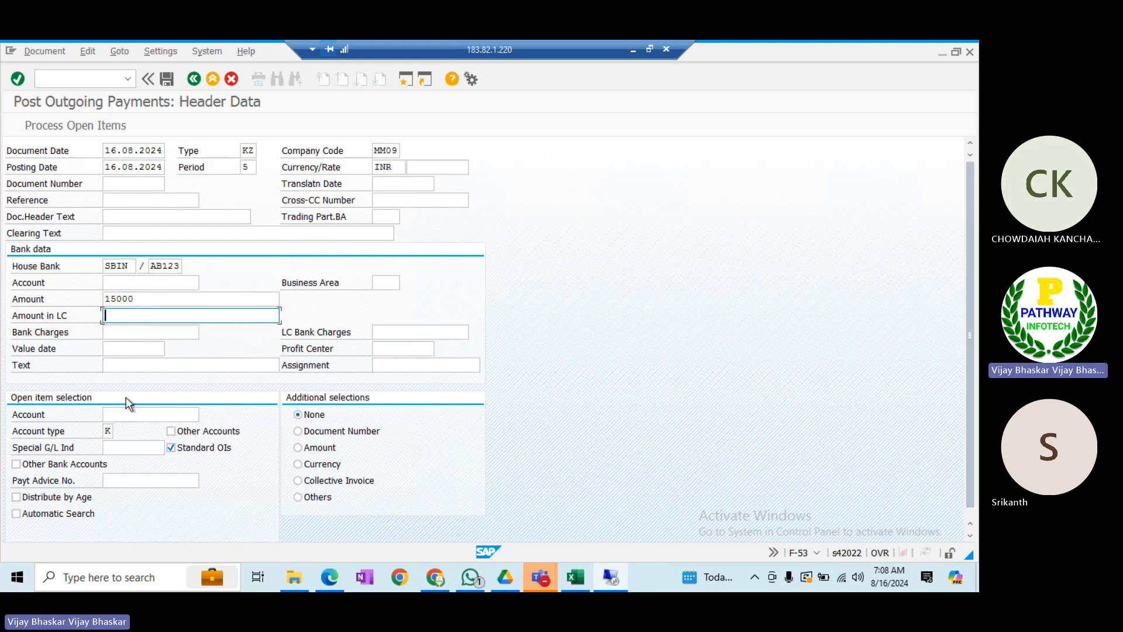
- Copy the vendor account from the invoice's Data Entry View into the open item selection of the payment
left_click(117, 415)
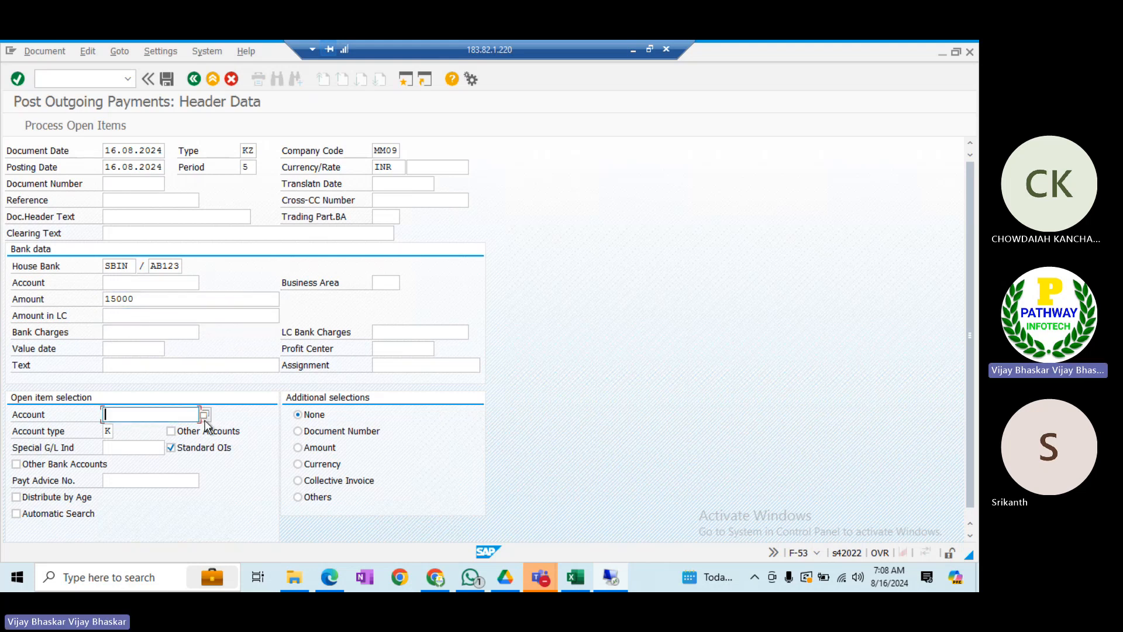
key("alt+Tab")
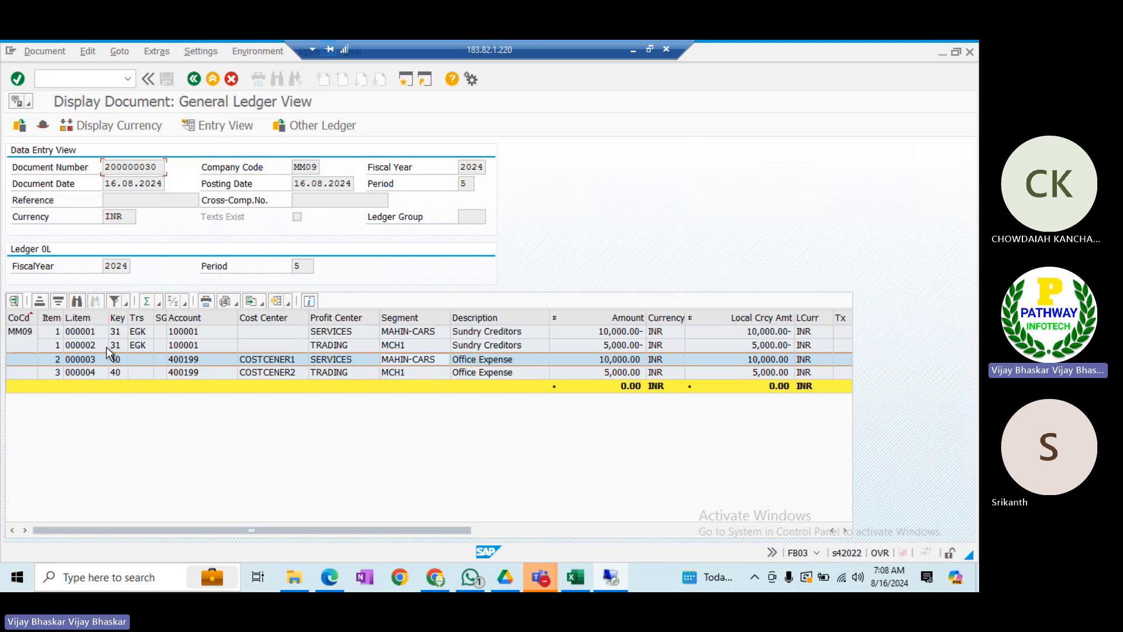
left_click(310, 125)
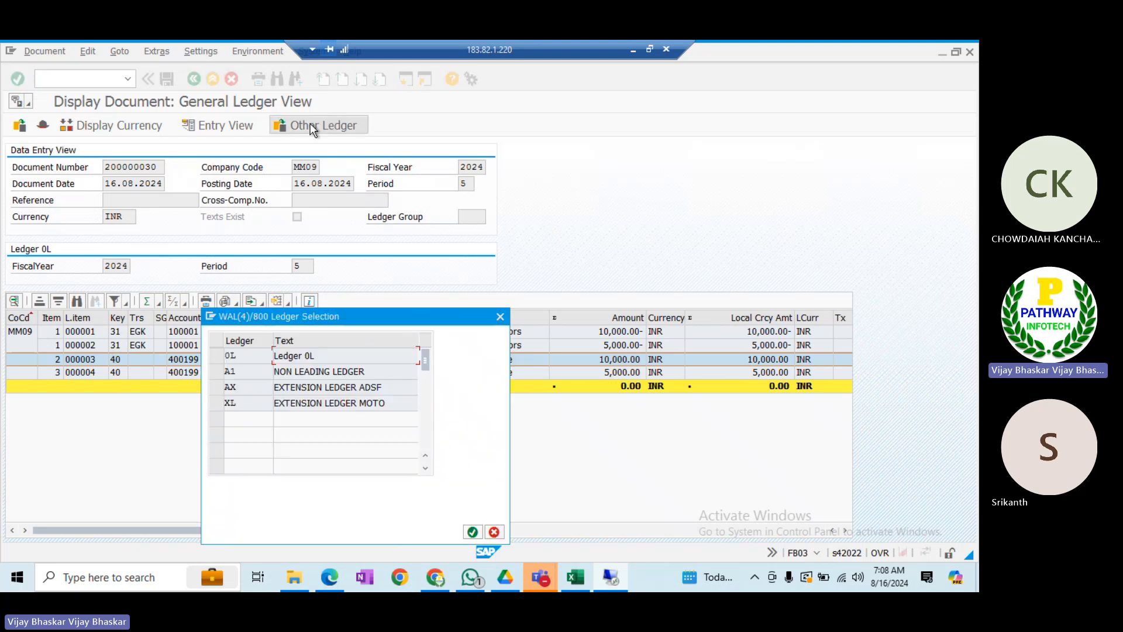
left_click(500, 318)
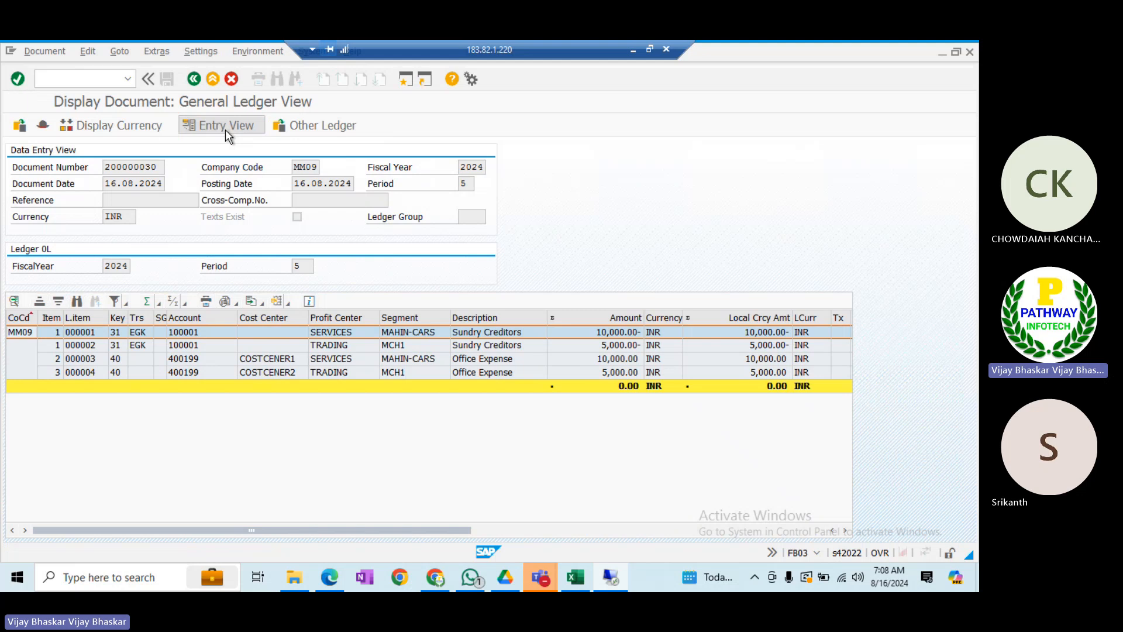
left_click(226, 128)
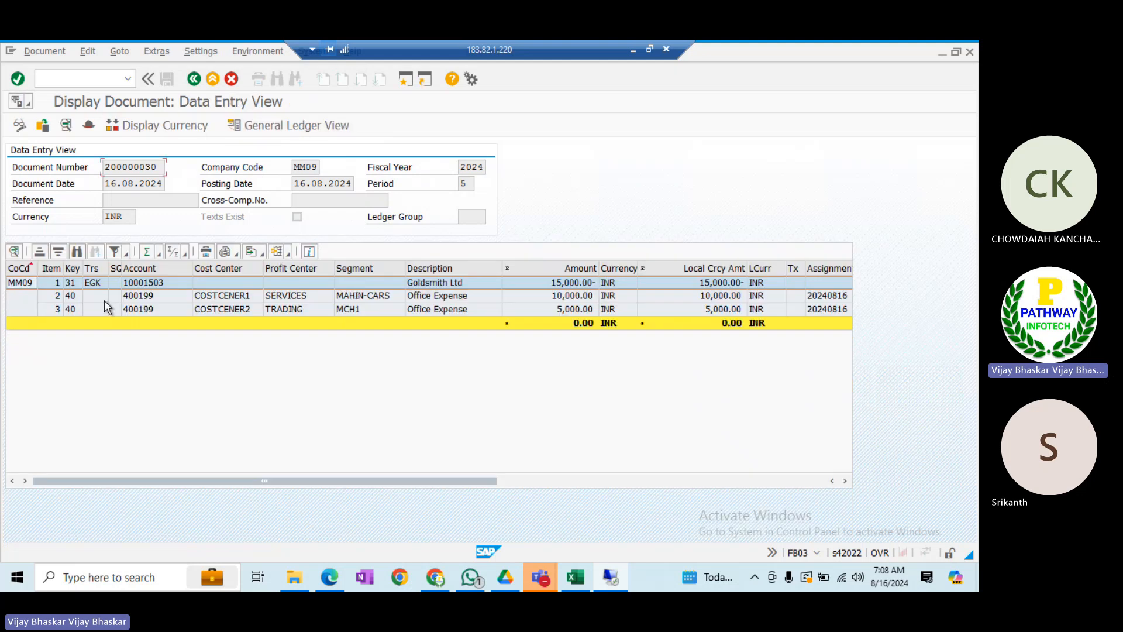
left_click(141, 286)
double_click(145, 285)
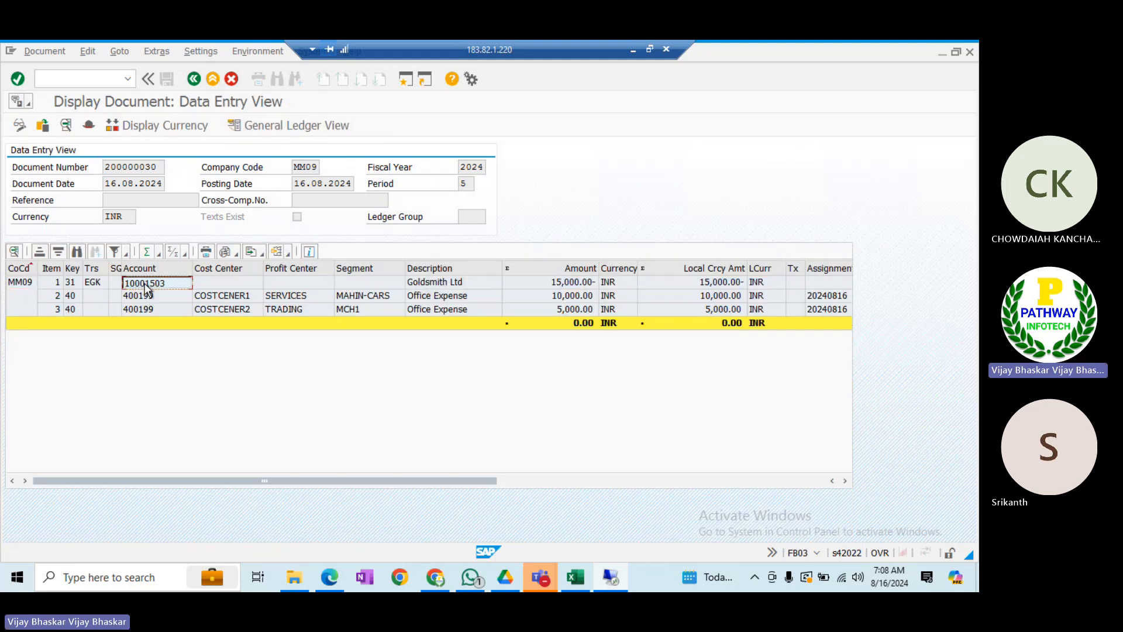
key("alt+Tab")
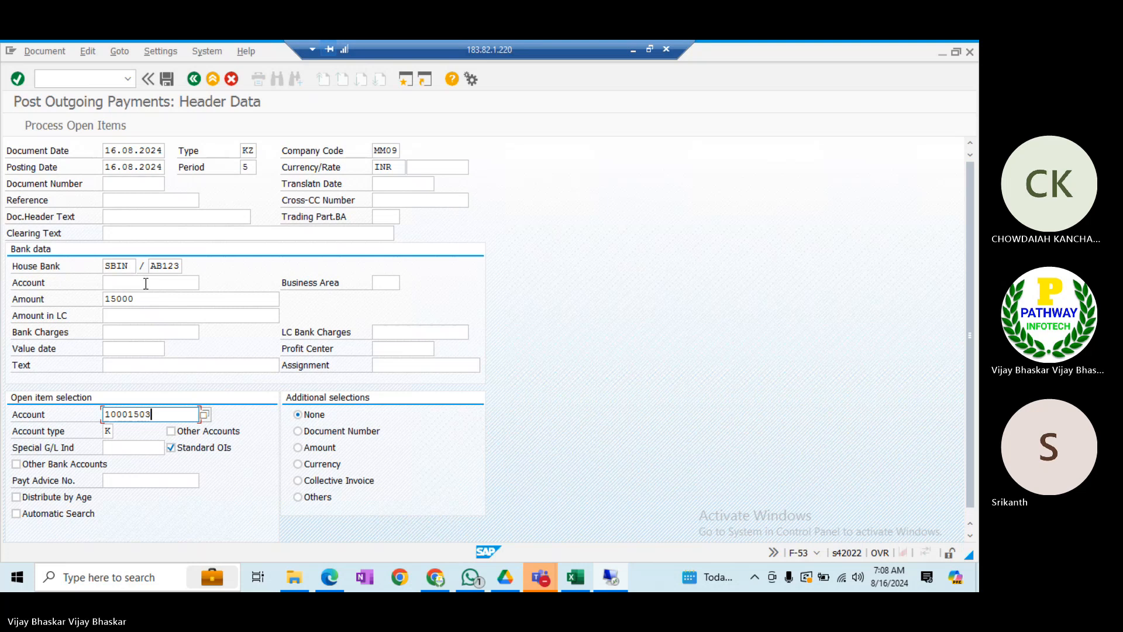
- Set the payment's value date to 16.08.2024 and process the vendor's open items
key("Return")
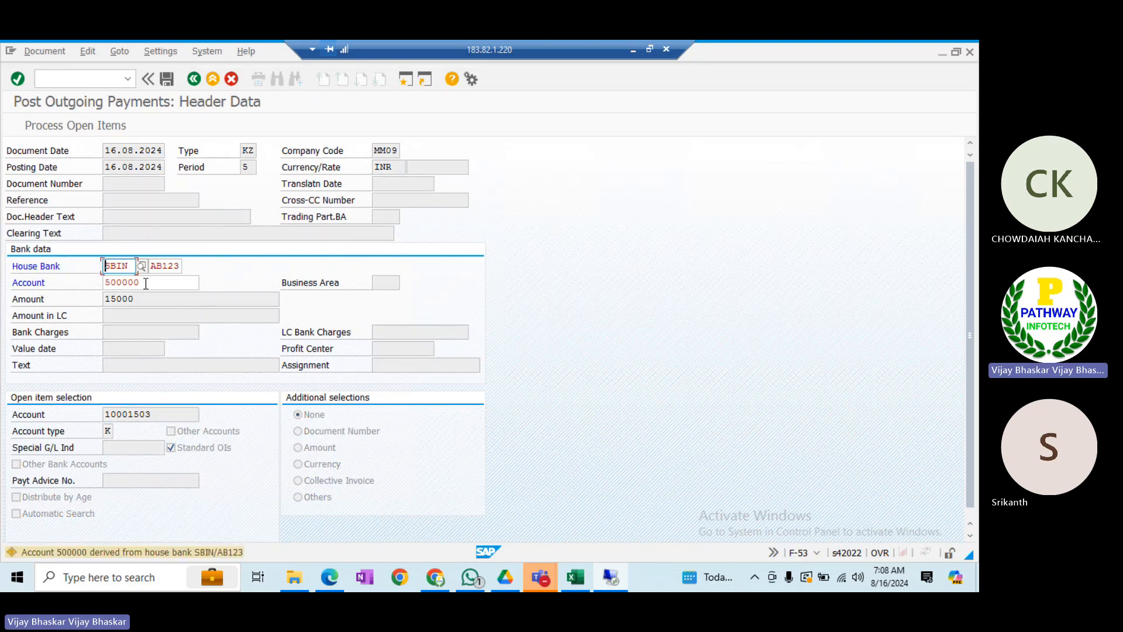
key("Return")
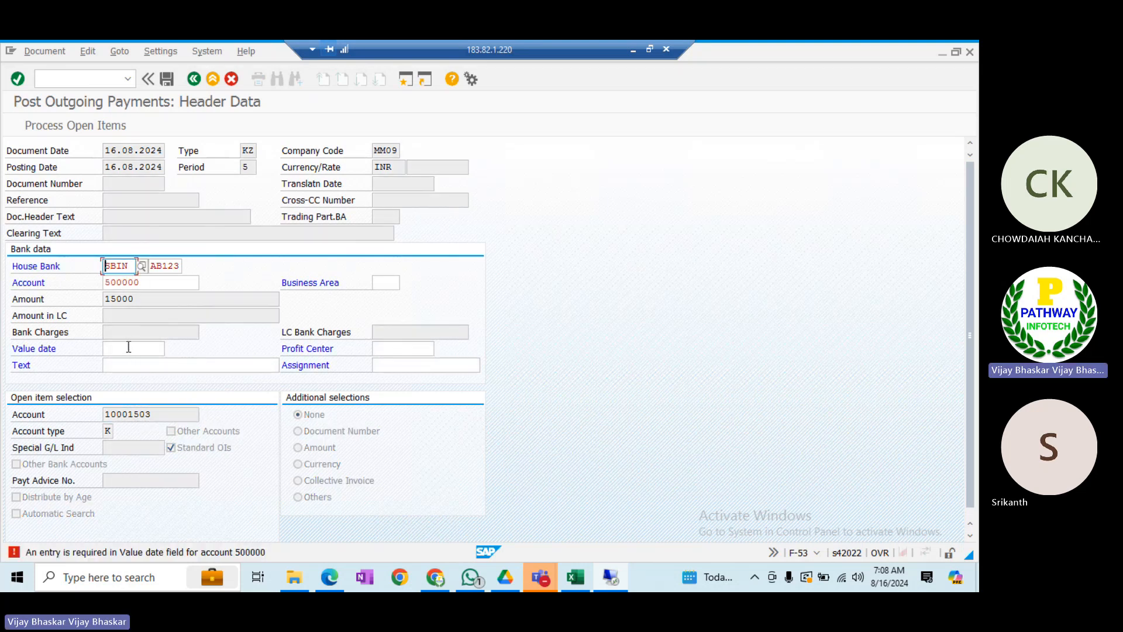
left_click(128, 347)
left_click(160, 347)
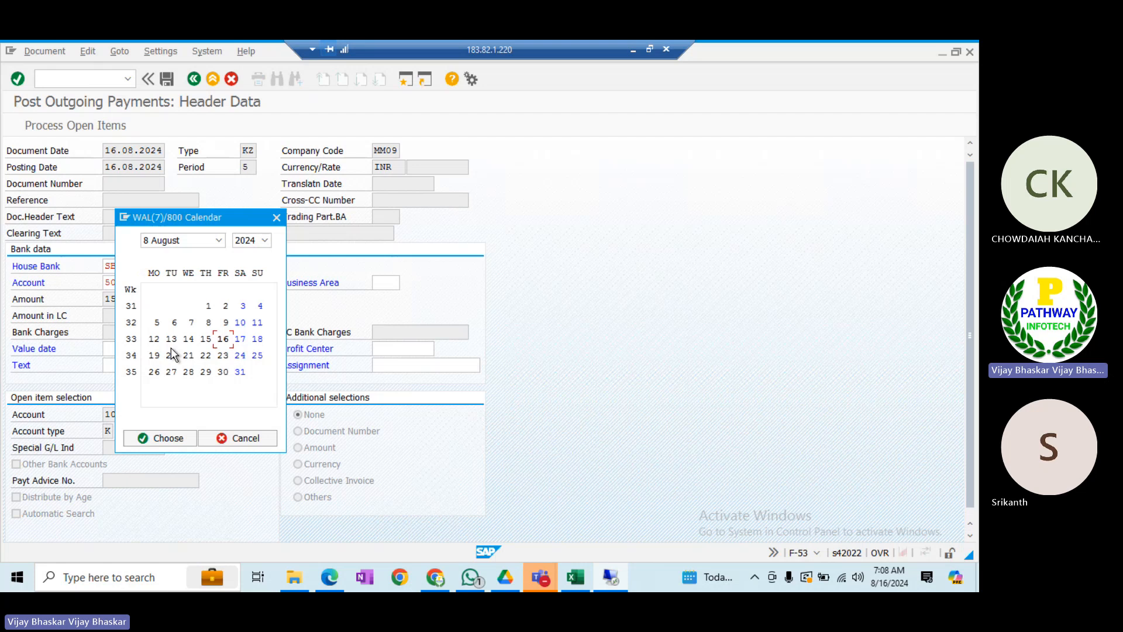
double_click(223, 339)
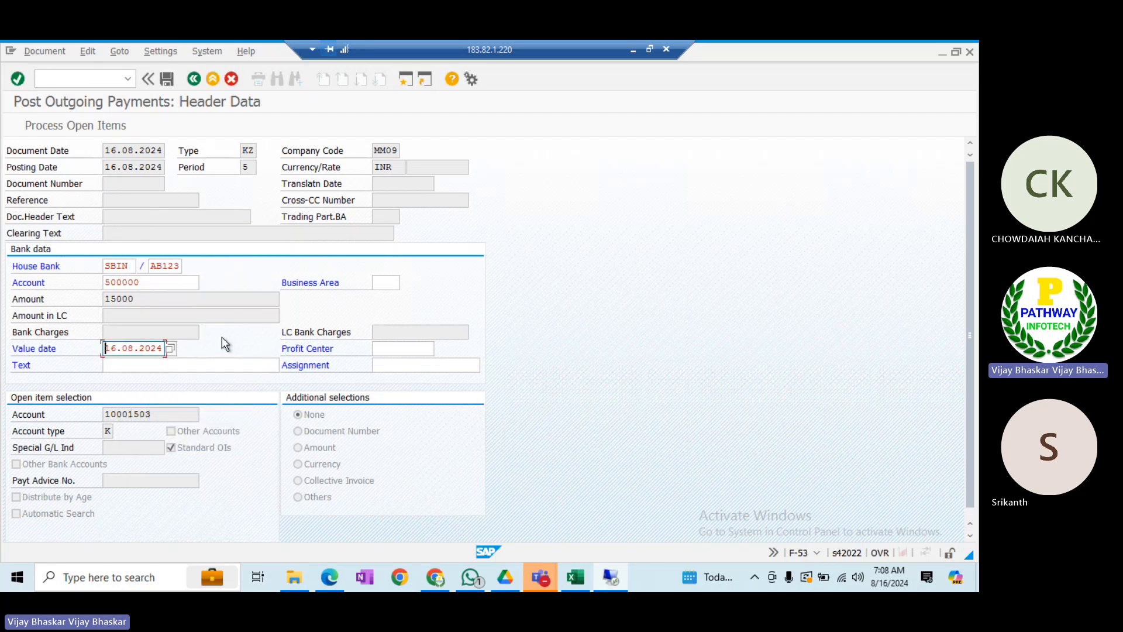
key("shift+F4")
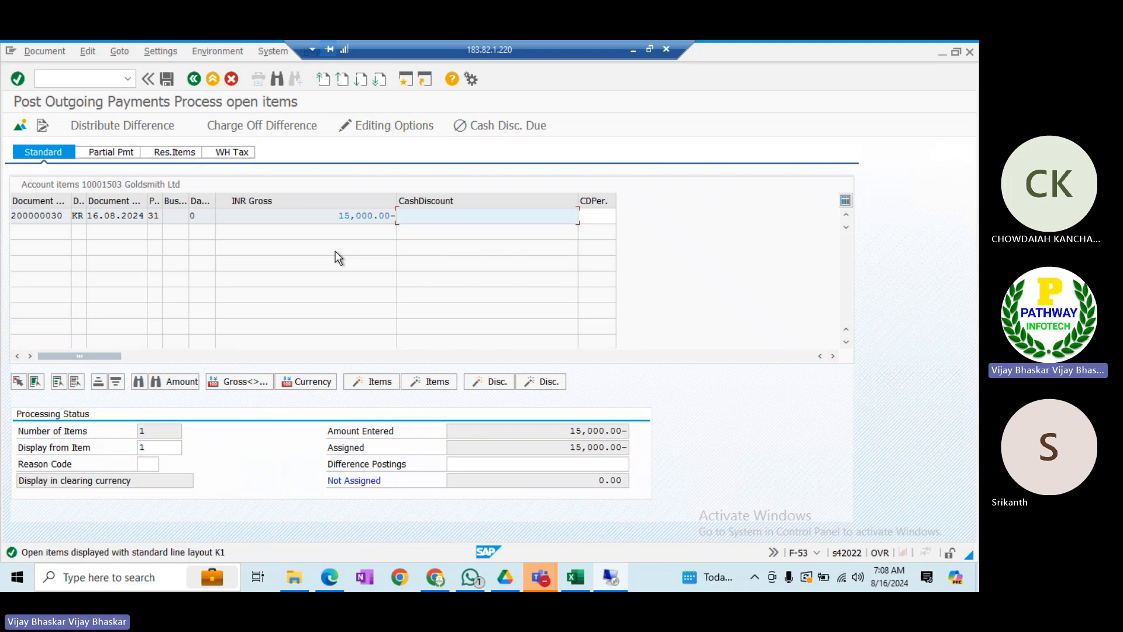
- Check the entered and assigned amounts, and compare the open item's document number with the invoice and its General Ledger View
left_click(572, 432)
left_click(573, 446)
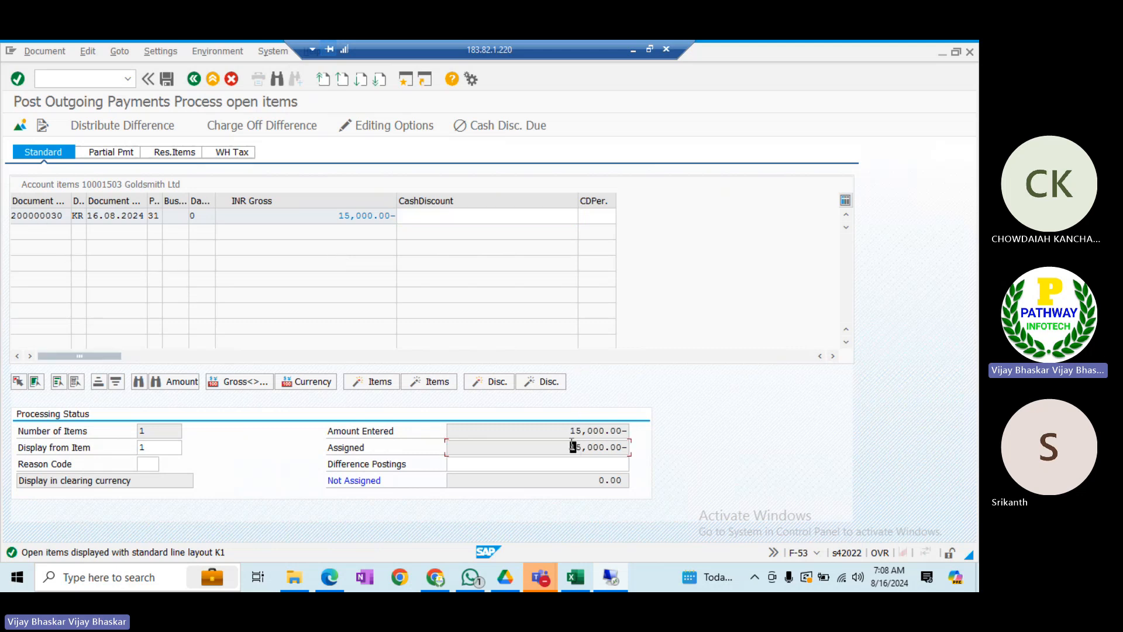
left_click(64, 214)
left_click_drag(64, 214, 16, 217)
key("alt+Tab")
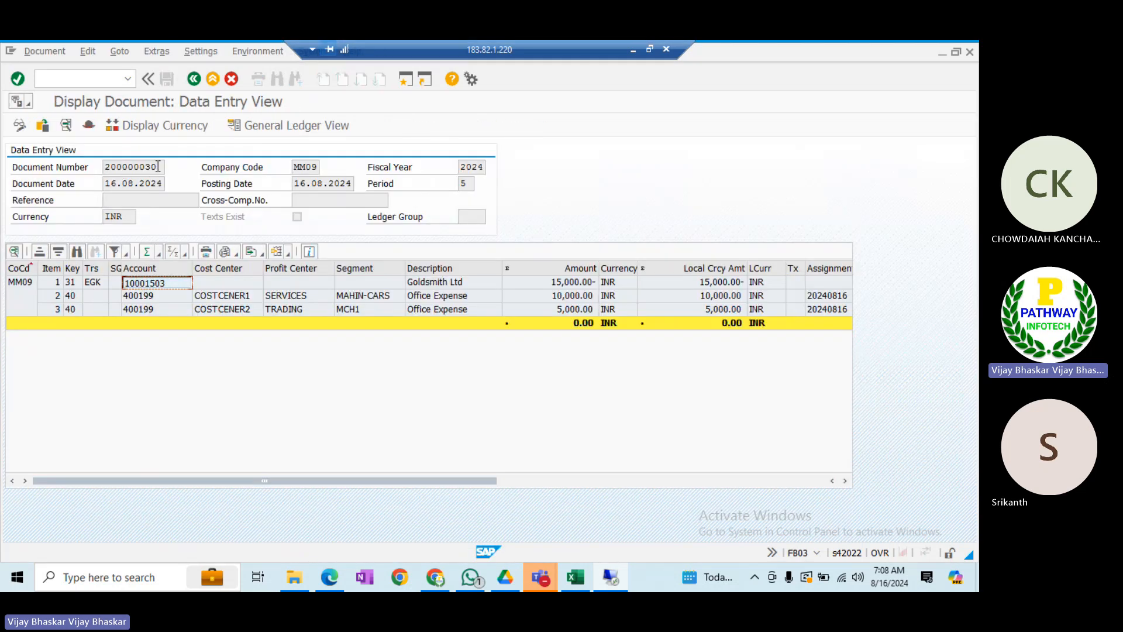
left_click_drag(165, 167, 87, 168)
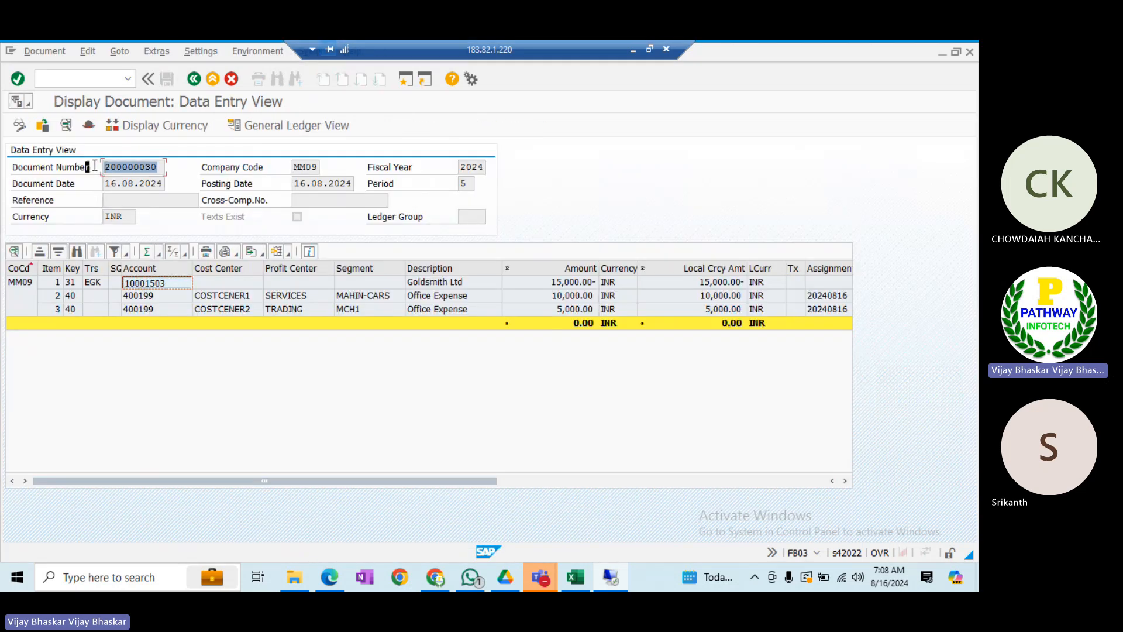
left_click(328, 125)
left_click(254, 359)
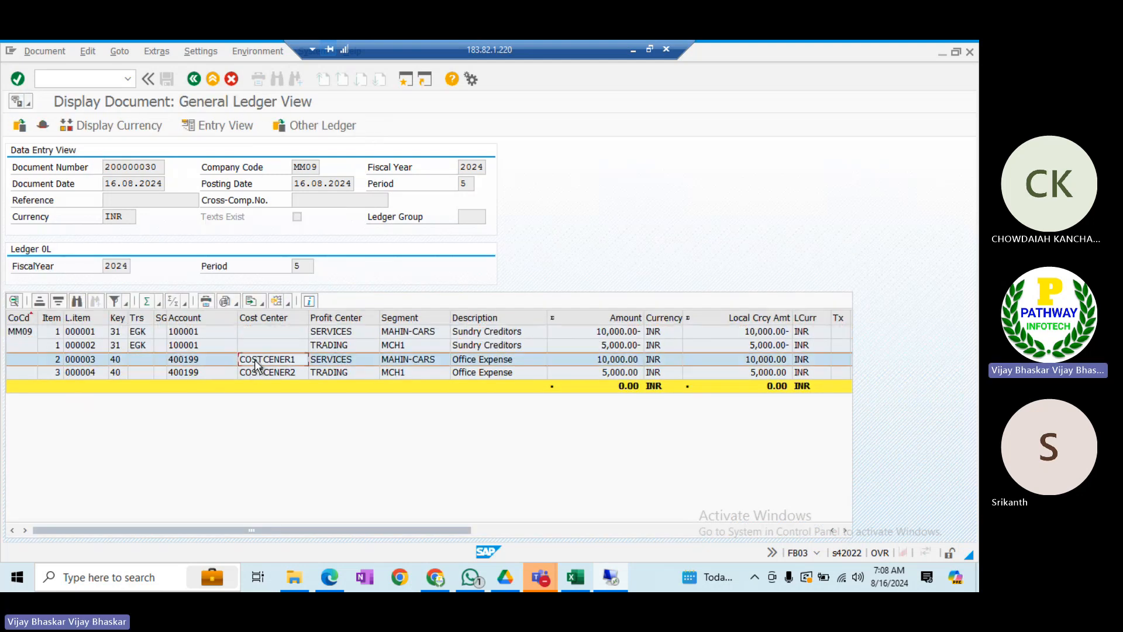
key("alt+Tab")
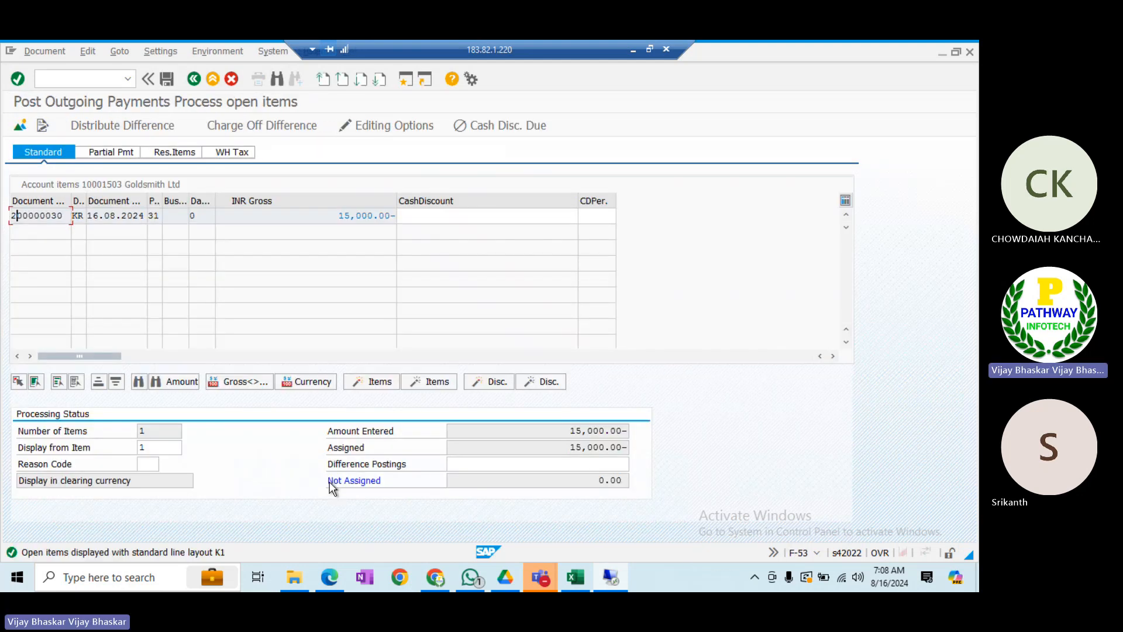
- Simulate the payment's general ledger and examine how the bank and creditor amounts are split by profit center and segment
left_click(47, 53)
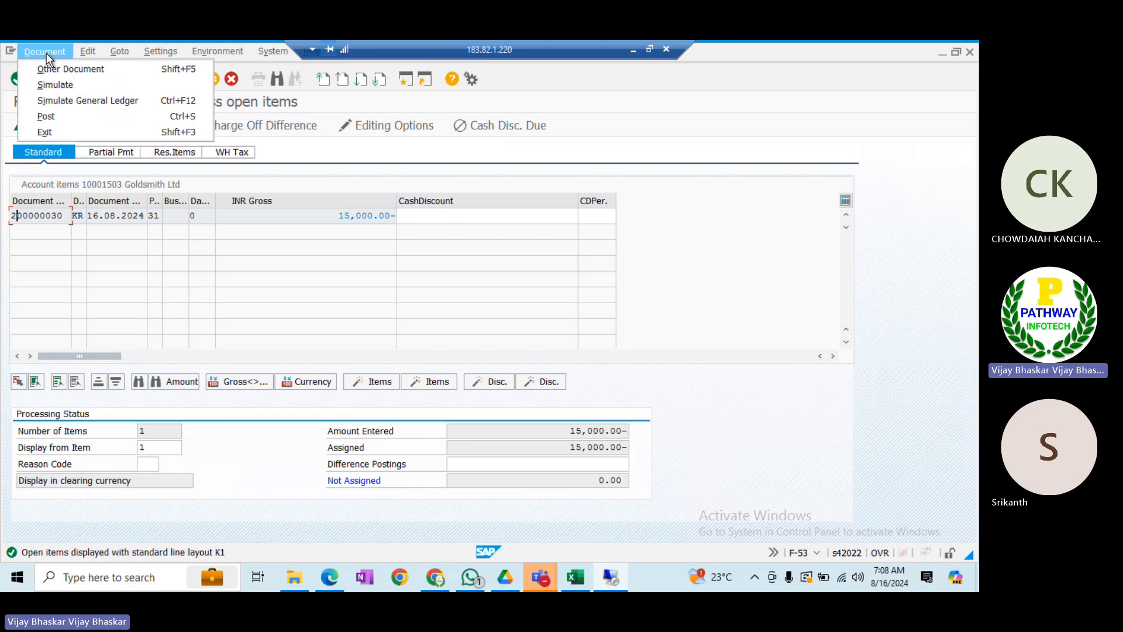
left_click(70, 101)
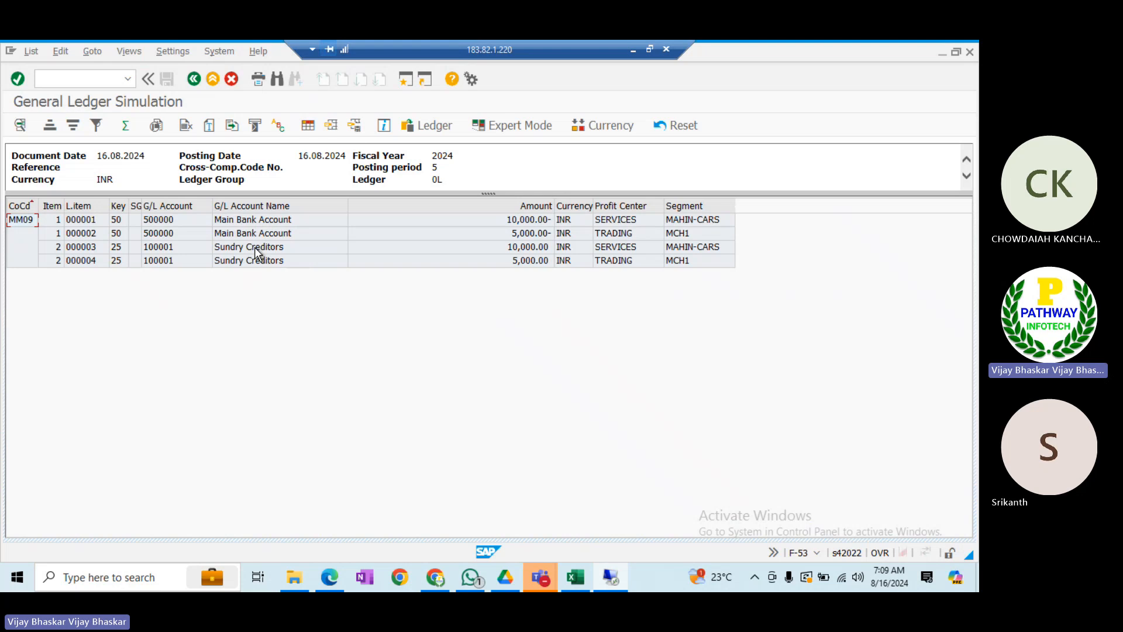
left_click(514, 248)
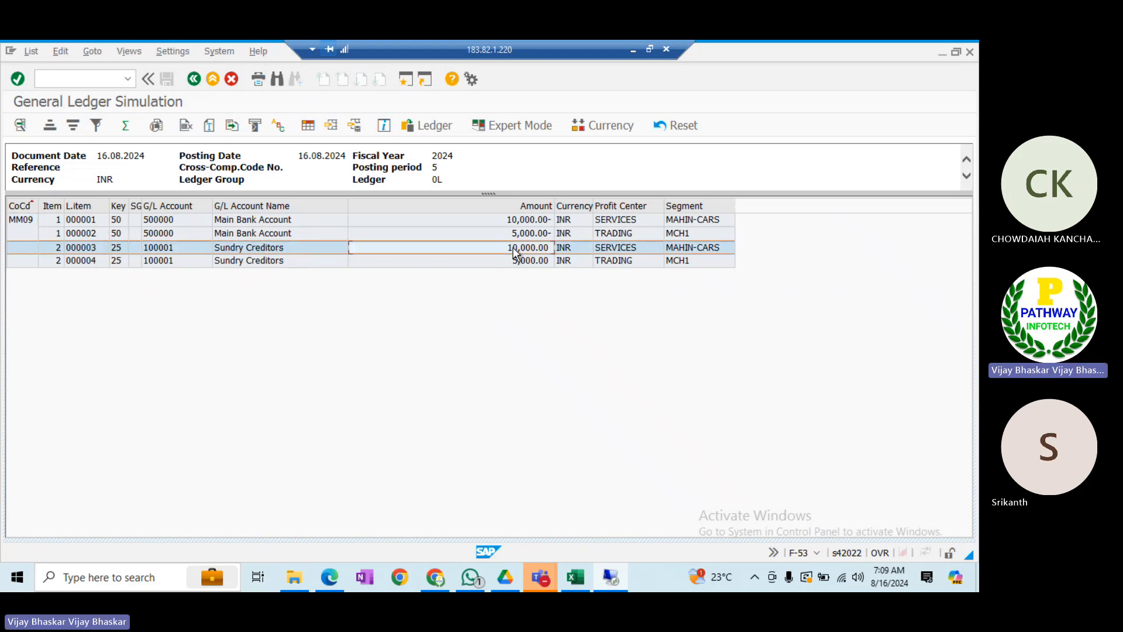
left_click(524, 221)
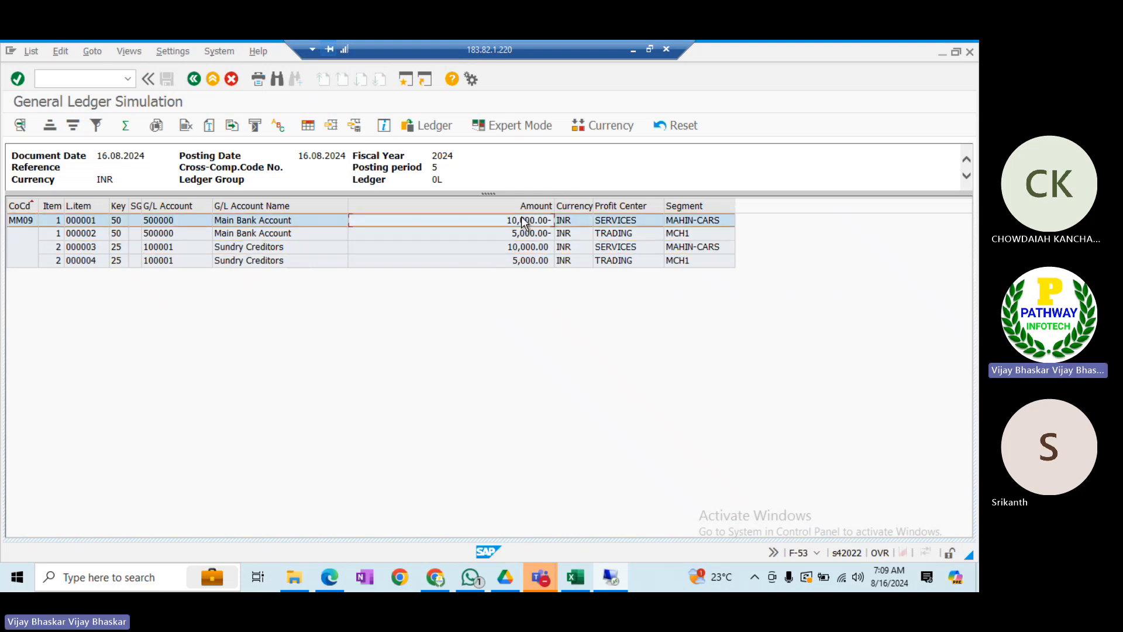
left_click(254, 263)
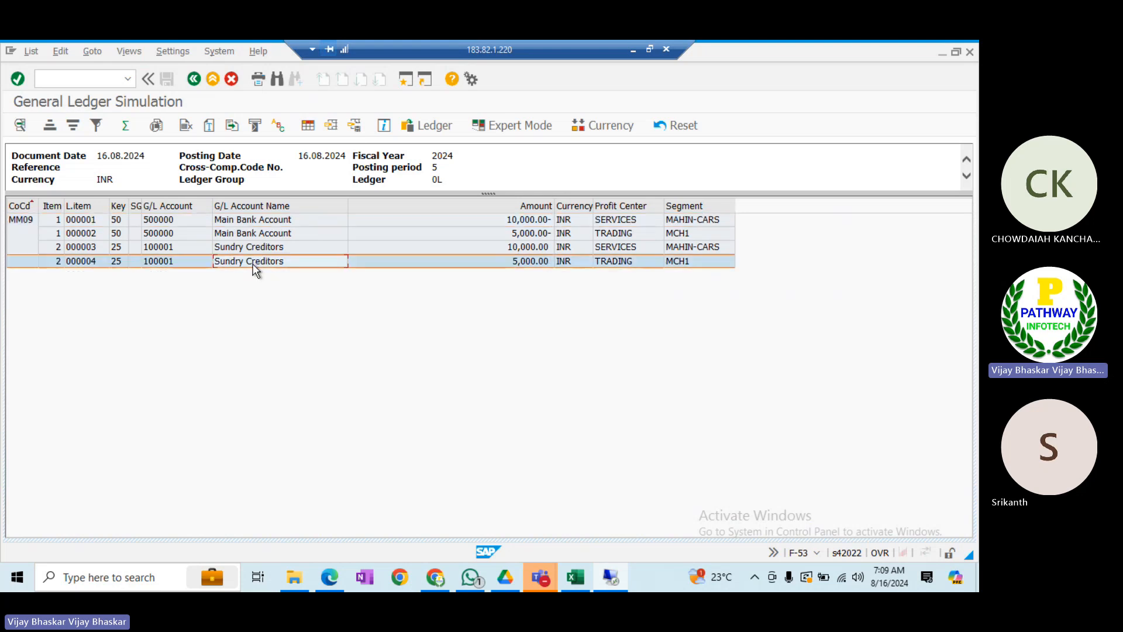
left_click(525, 234)
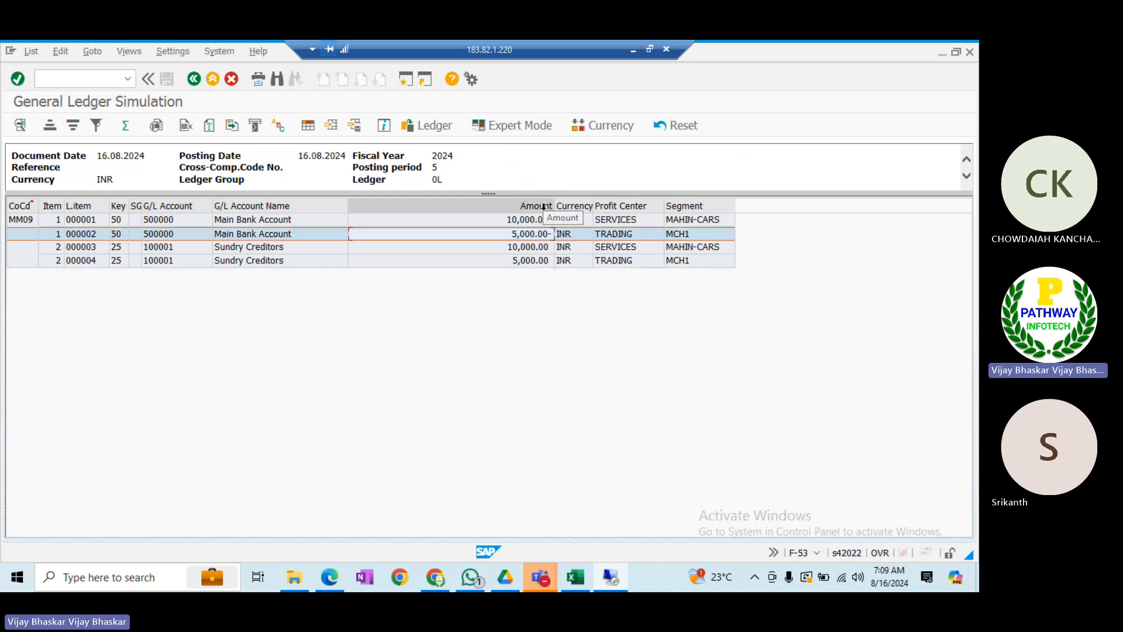
- Narrow the Amount column of the simulation and examine how each line item was split in Expert Mode
left_click_drag(554, 206, 487, 206)
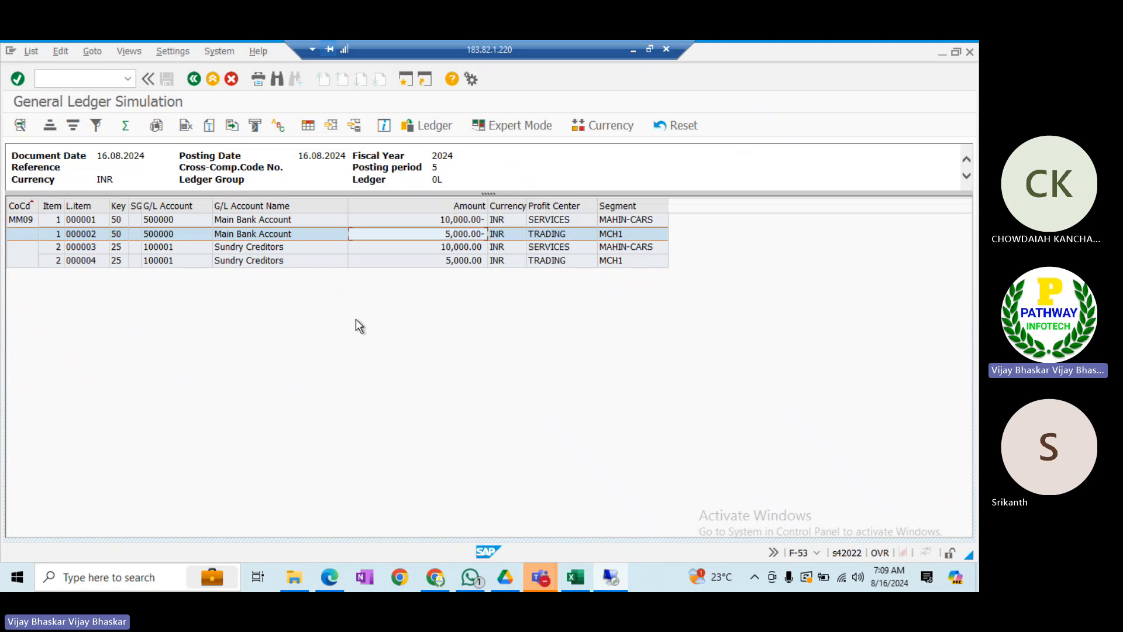
left_click(632, 260)
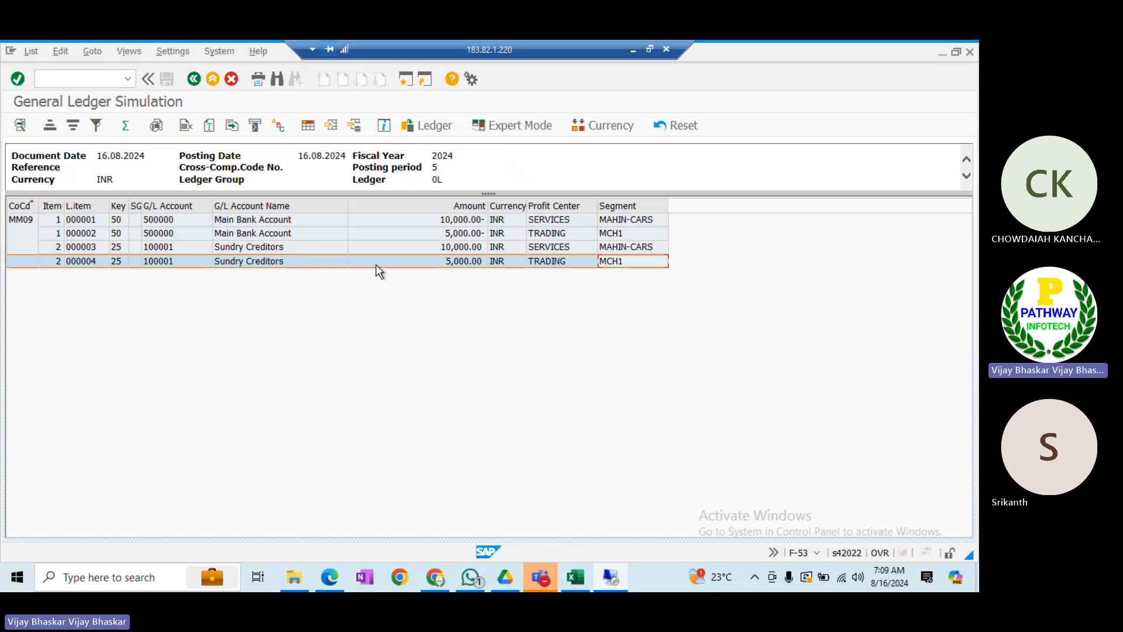
left_click(512, 128)
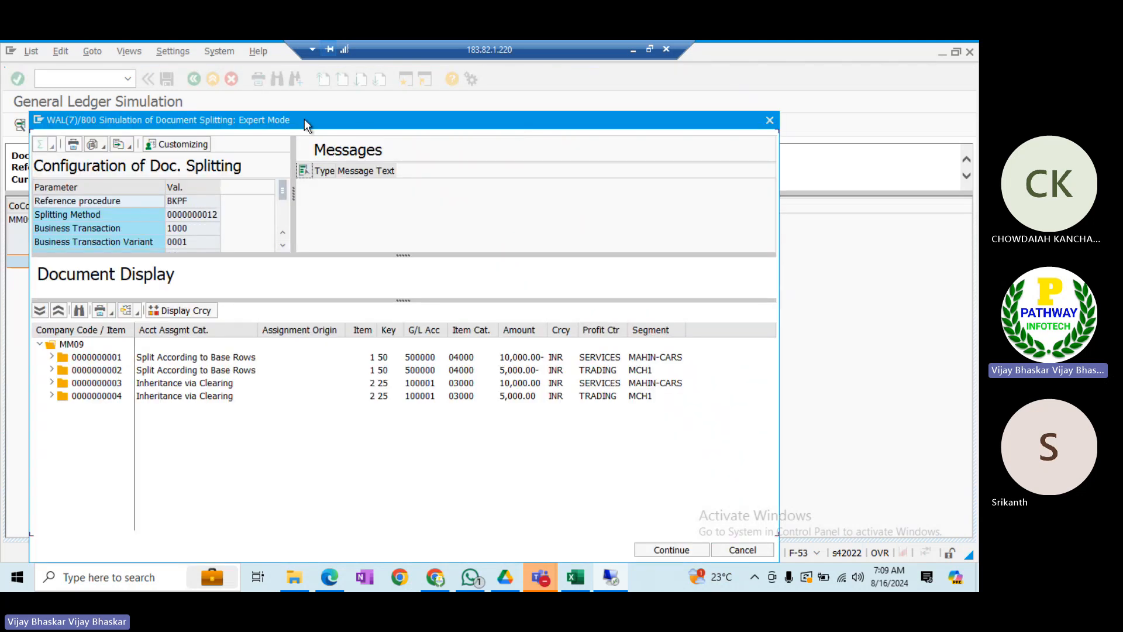
left_click_drag(282, 117, 519, 131)
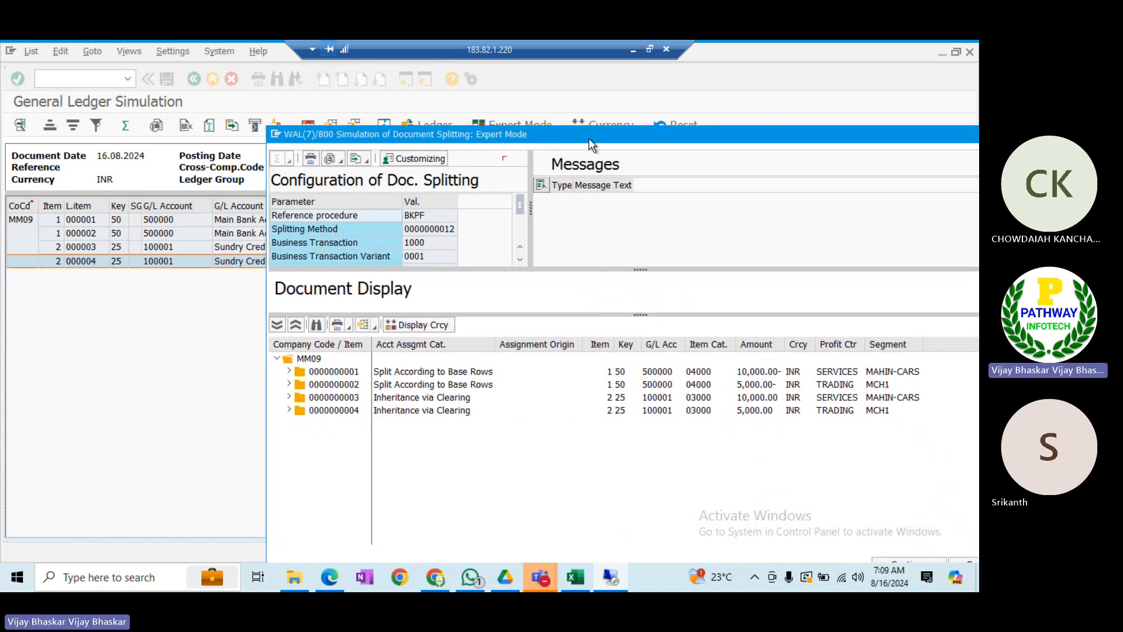
left_click_drag(588, 138, 520, 118)
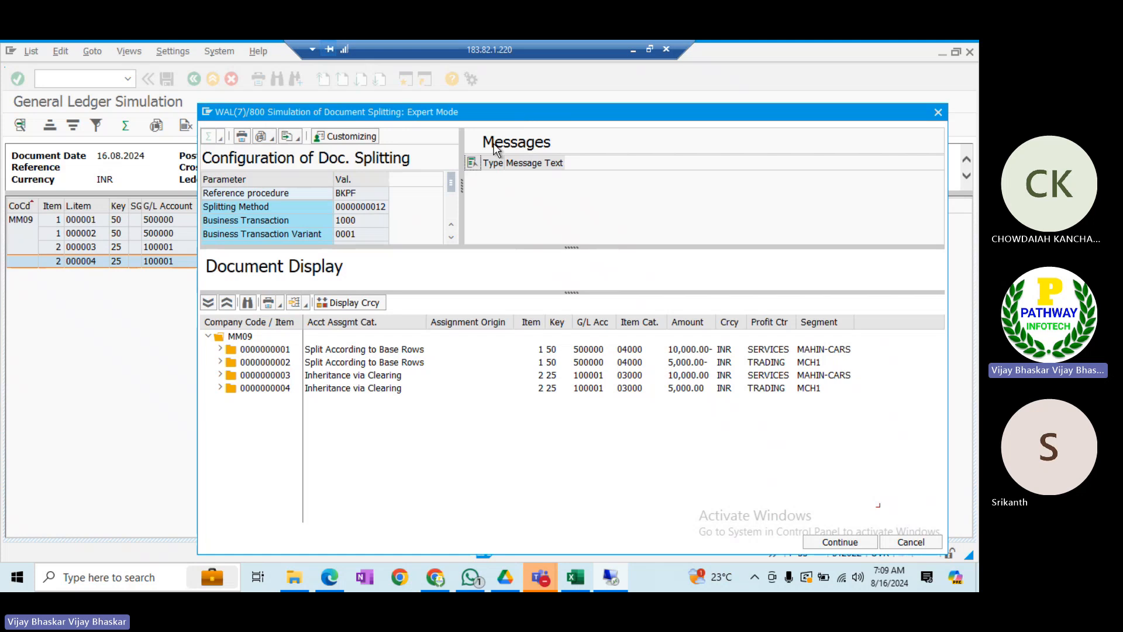
left_click_drag(600, 107, 560, 107)
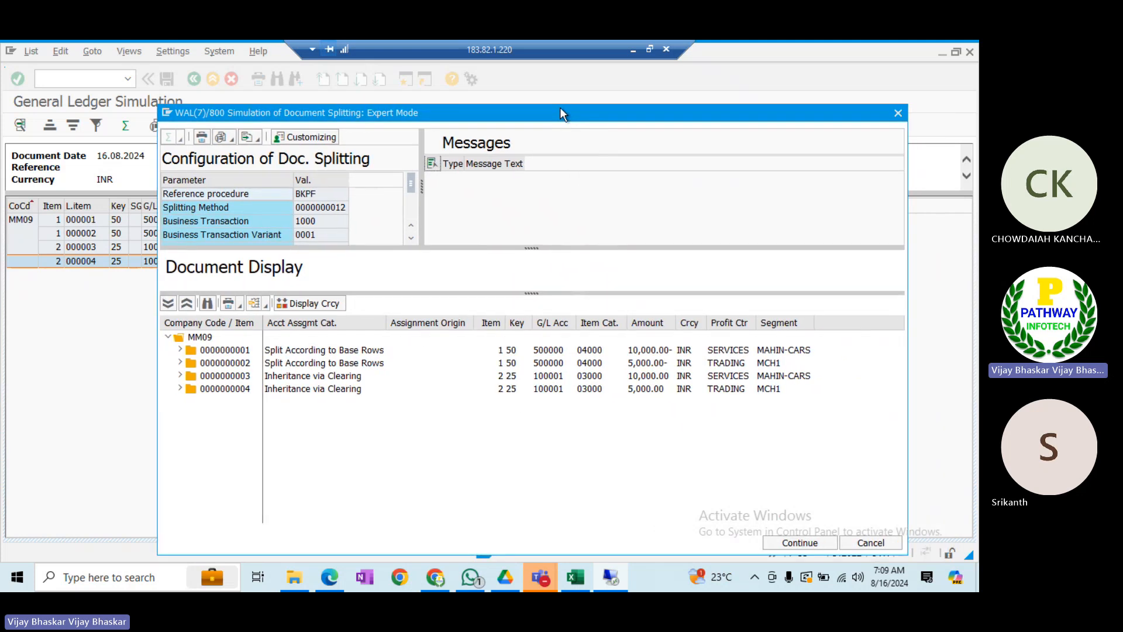
left_click(898, 112)
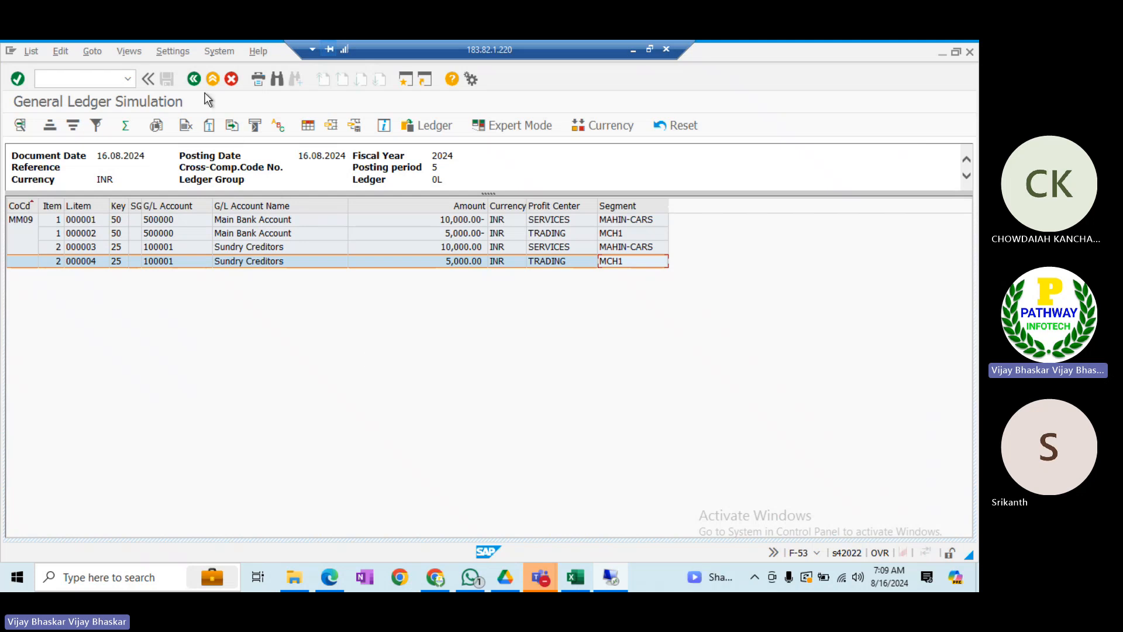
- Leave the simulation, post the outgoing payment, and display the posted document in its General Ledger View
left_click(193, 79)
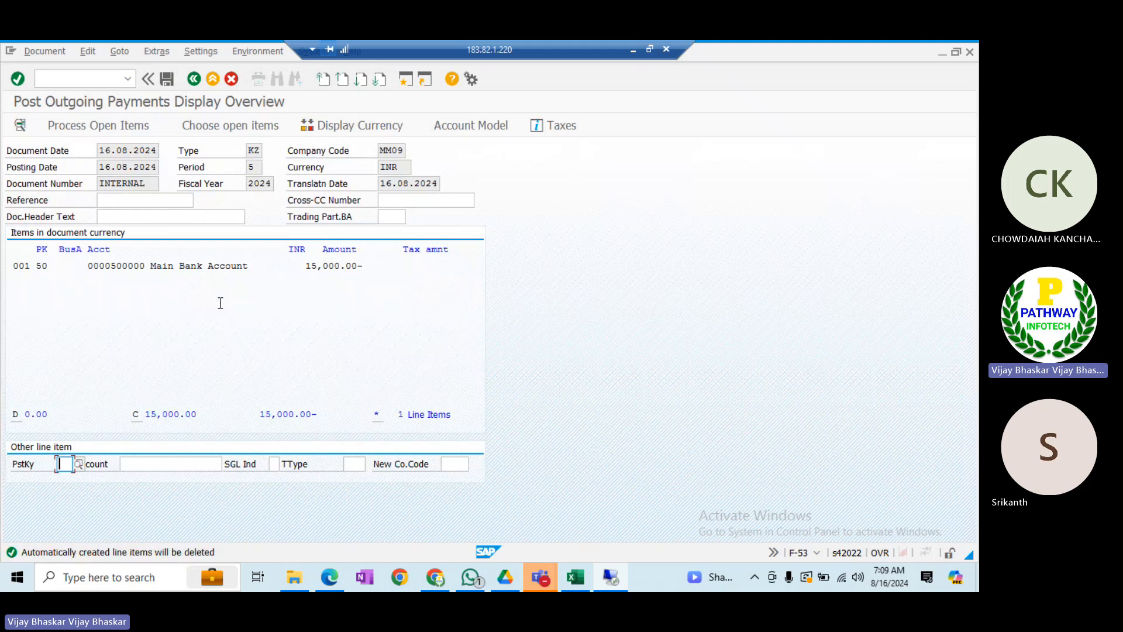
left_click(168, 80)
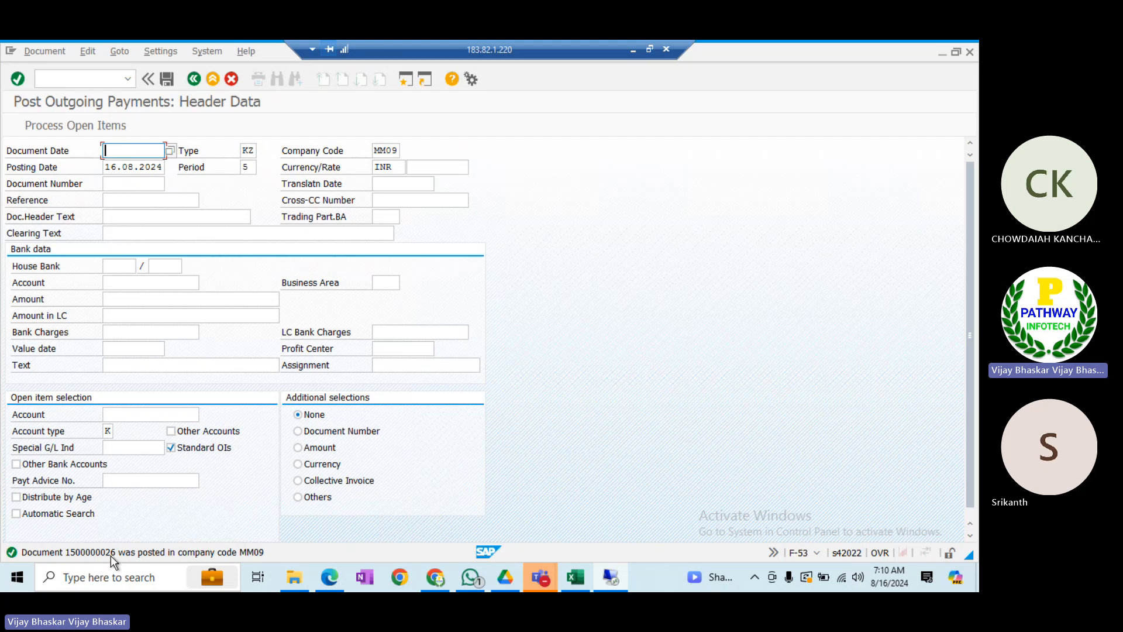
left_click(43, 49)
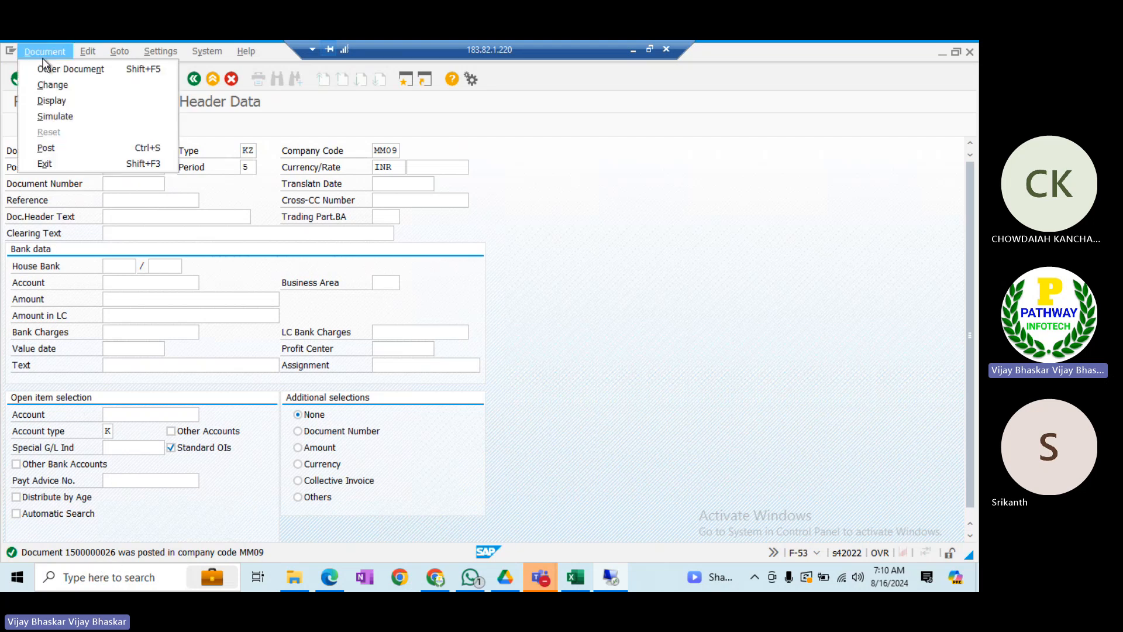
left_click(47, 99)
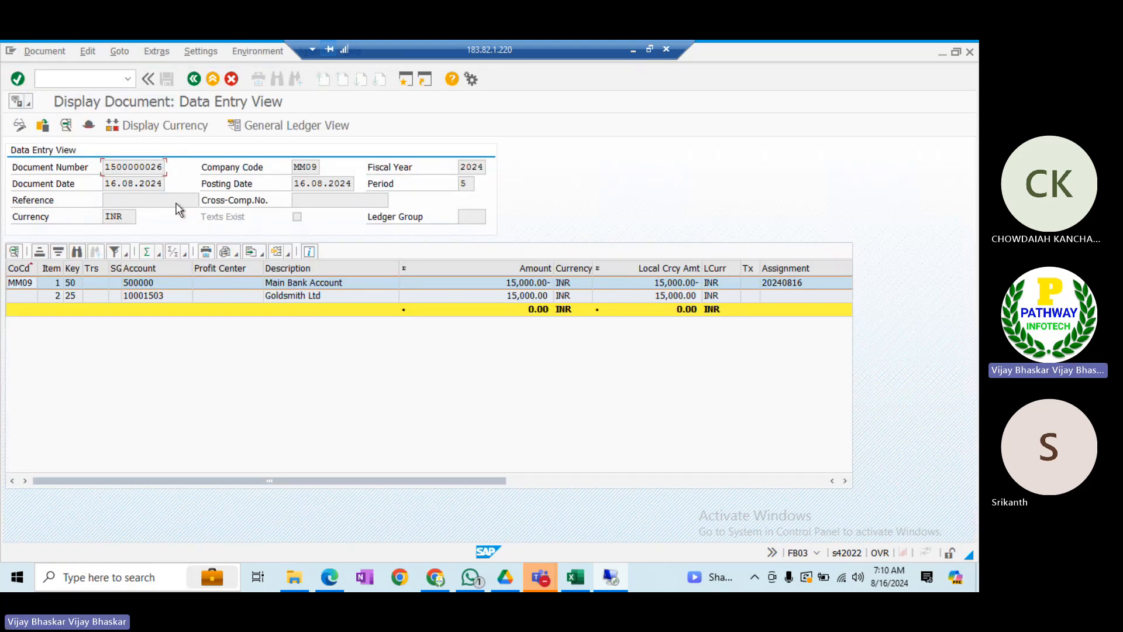
left_click(283, 125)
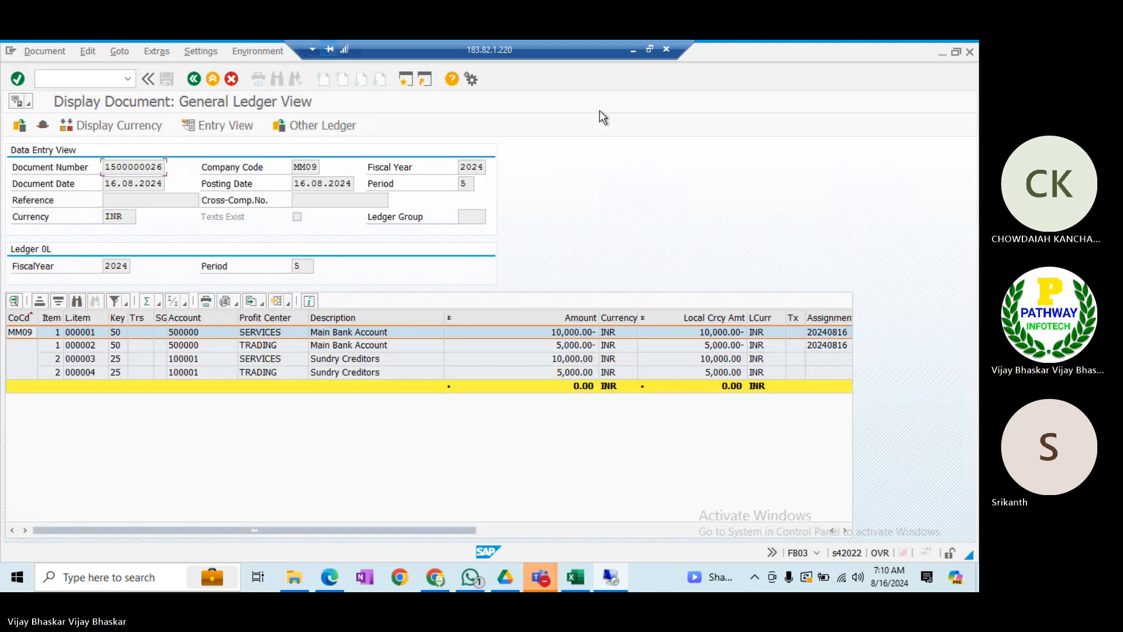
- Shrink the remote desktop window and copy a screenshot of the payment's General Ledger View, from its header to the line item totals
left_click(651, 49)
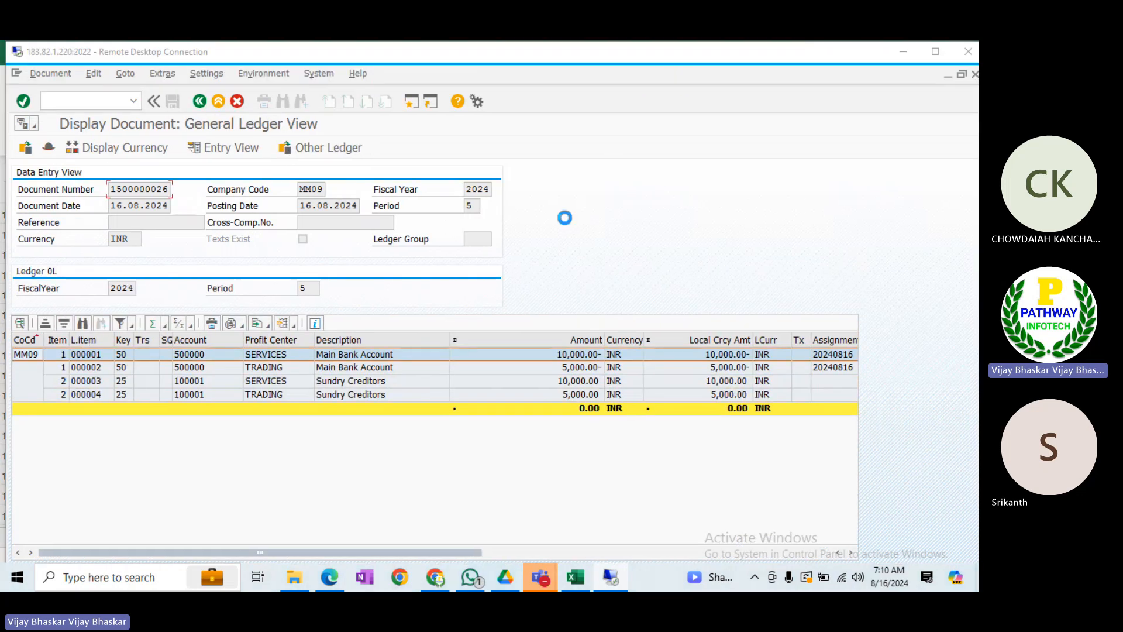
key("super+shift+s")
mouse_move(3, 61)
left_mouse_down()
mouse_move(549, 352)
mouse_move(846, 428)
mouse_move(860, 419)
left_mouse_up()
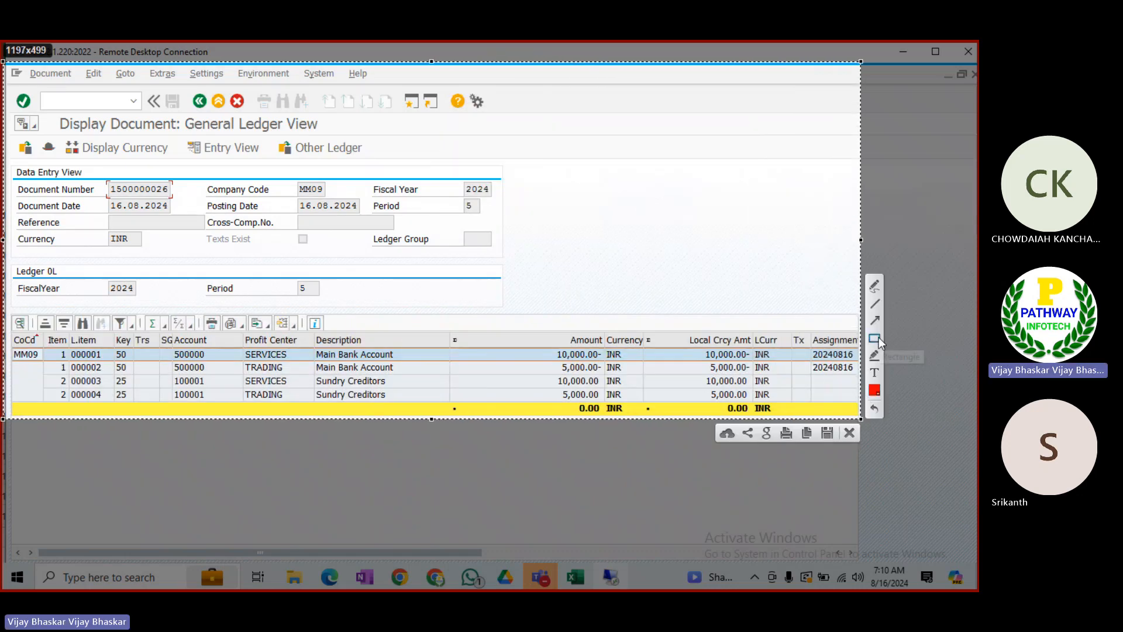
key("ctrl+c")
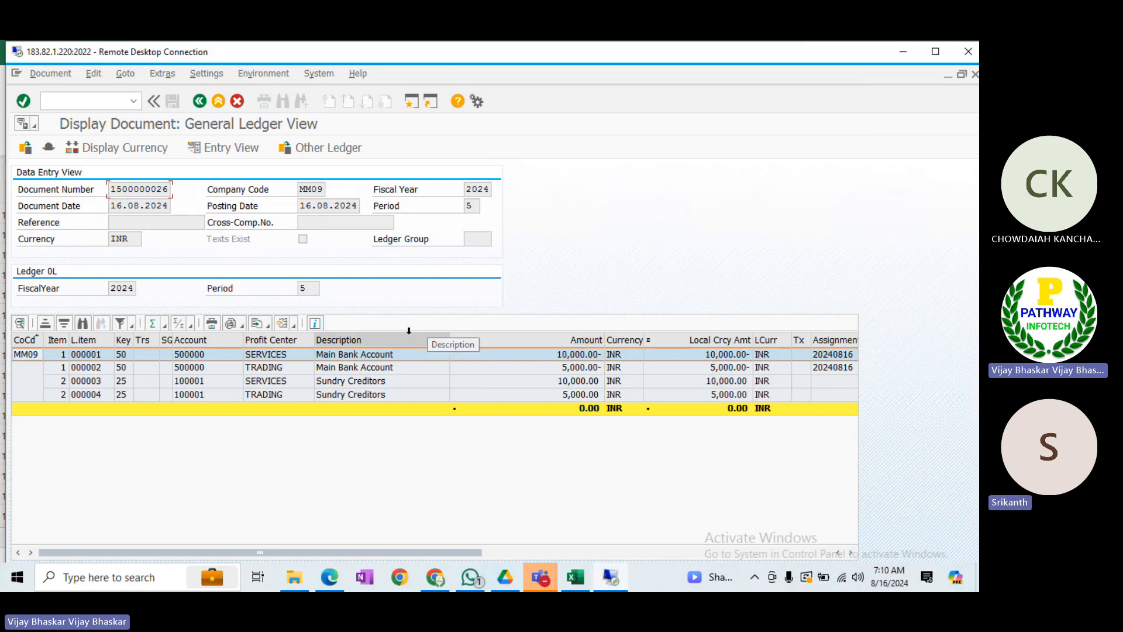
- Open the line item layout for changing and sort the available column set by name
left_click(296, 327)
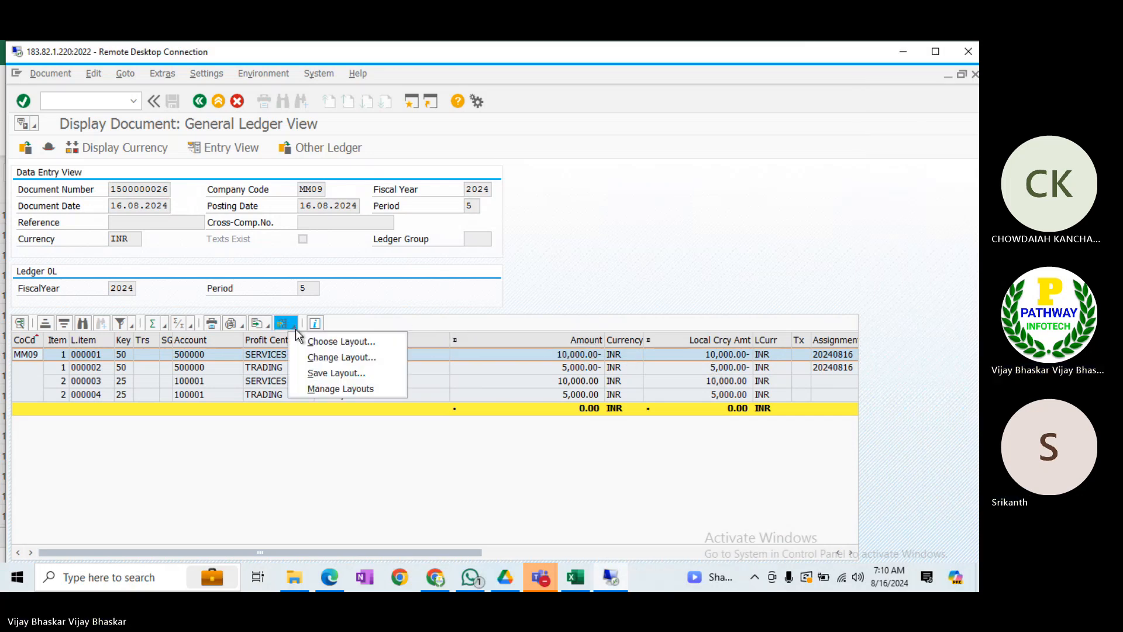
left_click(317, 357)
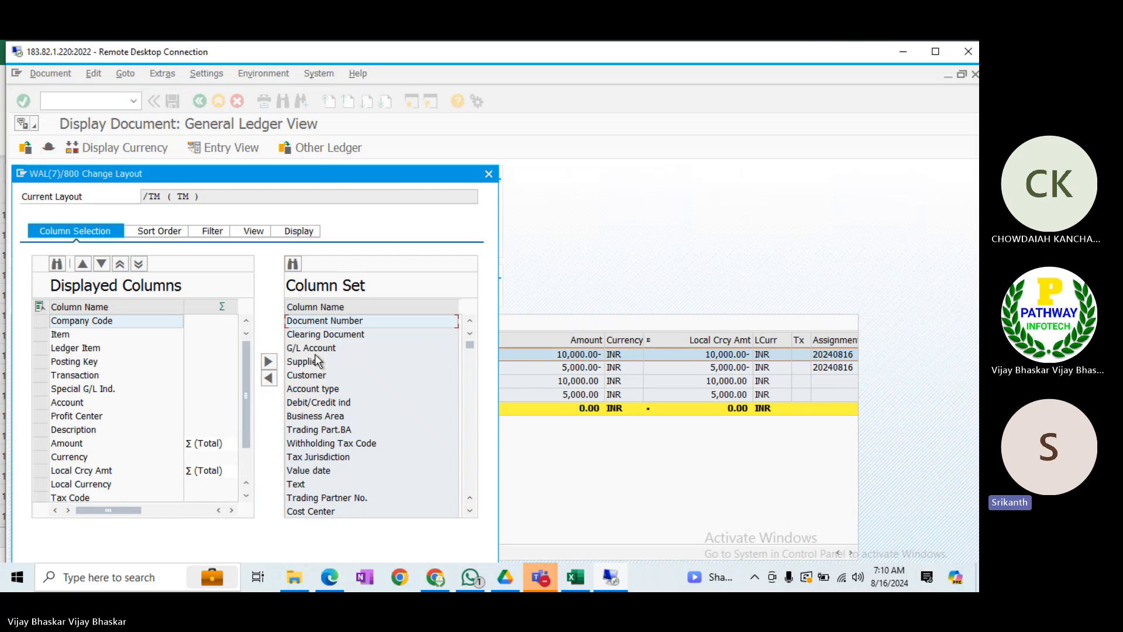
left_click(316, 305)
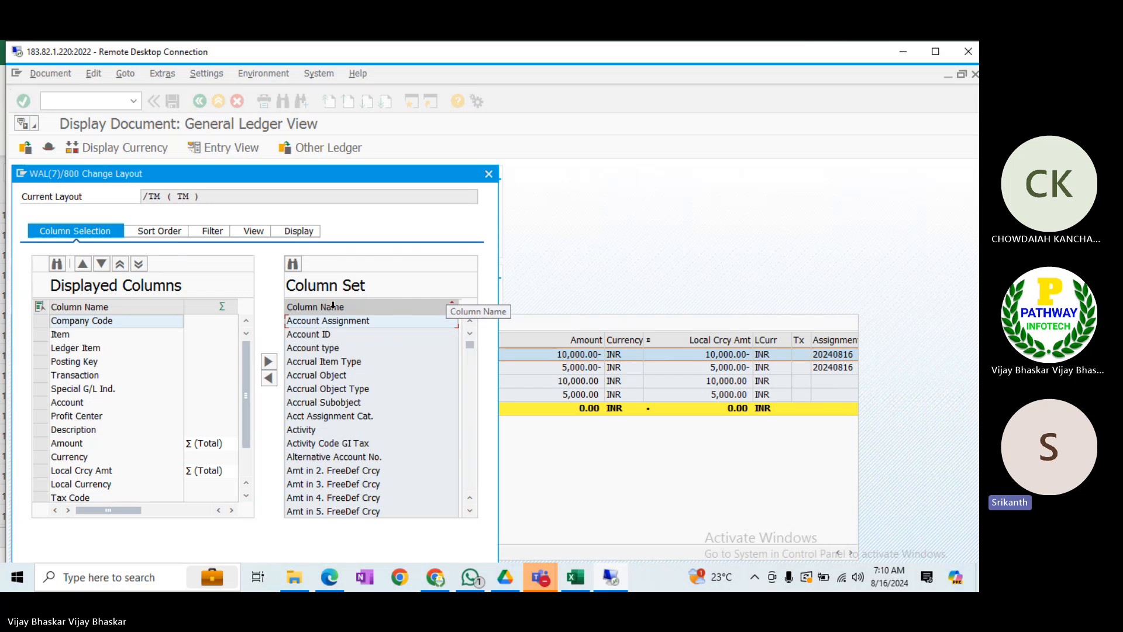
- Search the column set for "Cost" and add Cost Center to the displayed columns
left_click(292, 264)
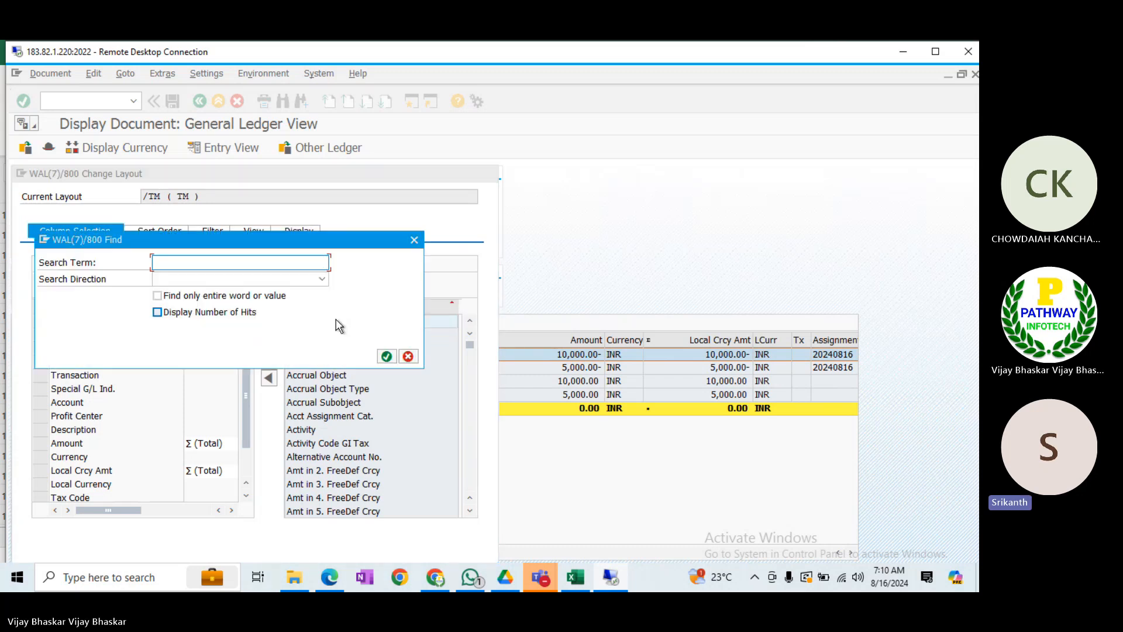
type("COst")
key("BackSpace")
key("BackSpace")
key("BackSpace")
type("ost")
left_click(385, 357)
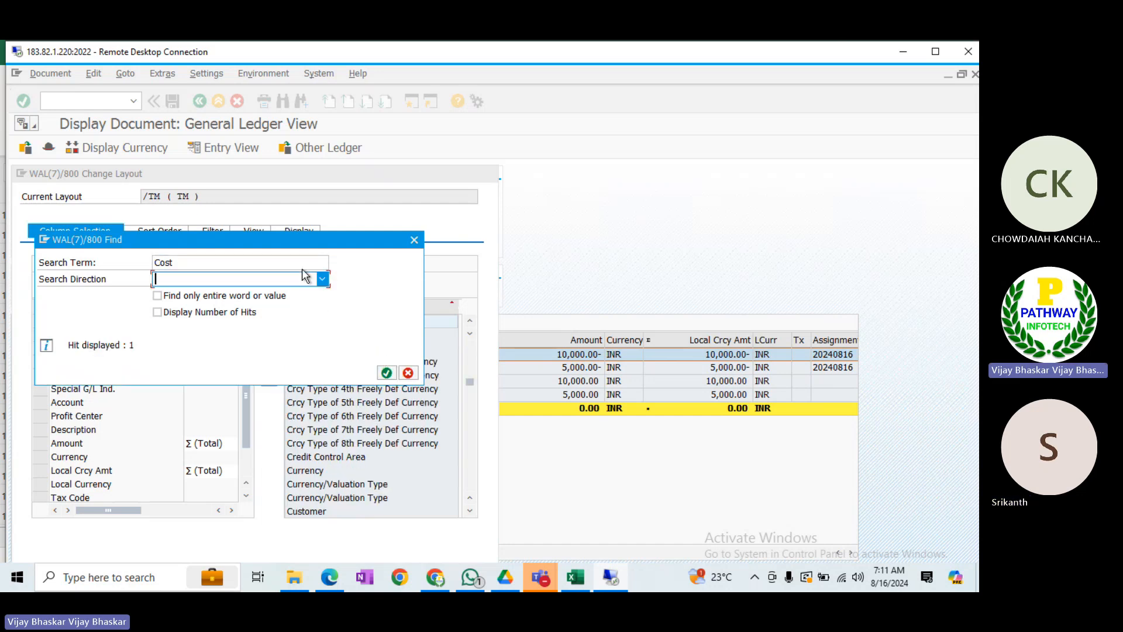
left_click_drag(244, 237, 685, 291)
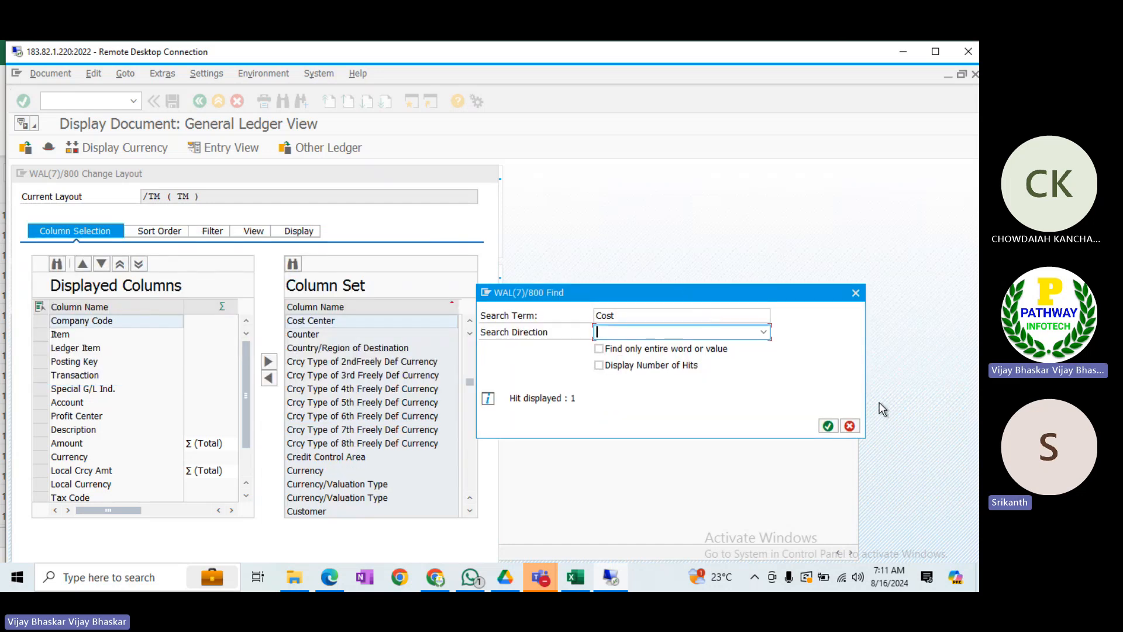
left_click(849, 425)
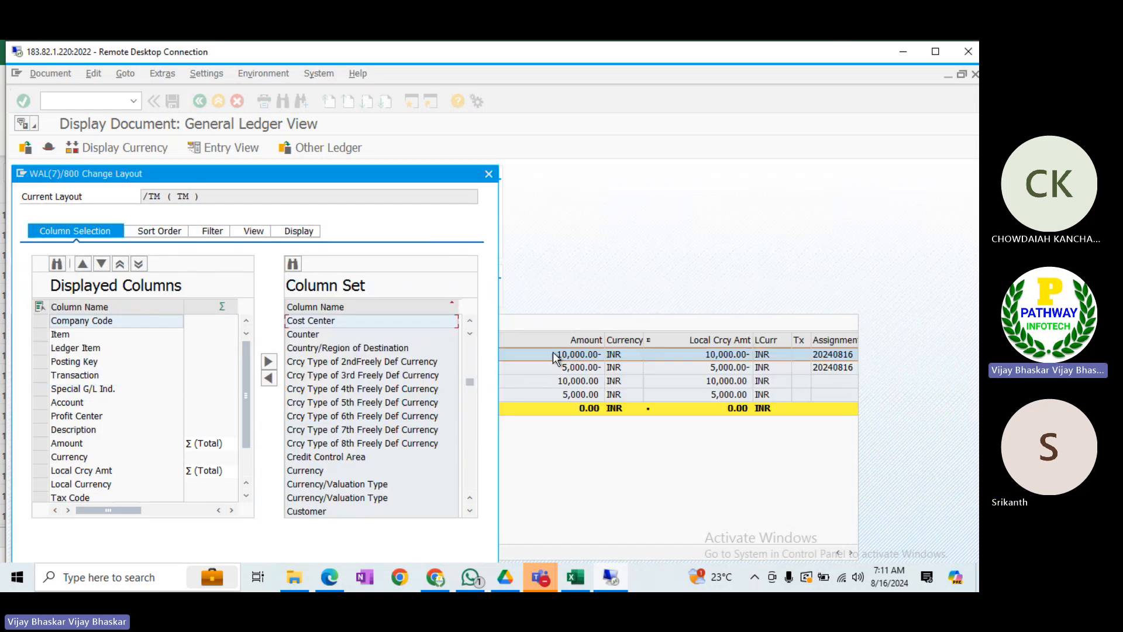
left_click(82, 417)
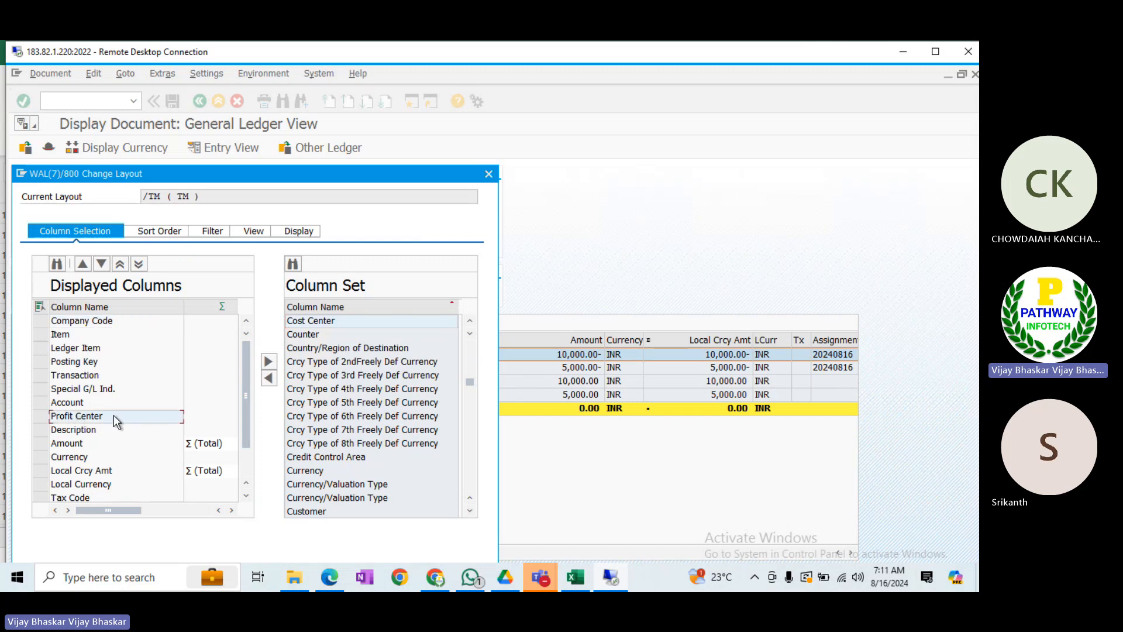
left_click(268, 380)
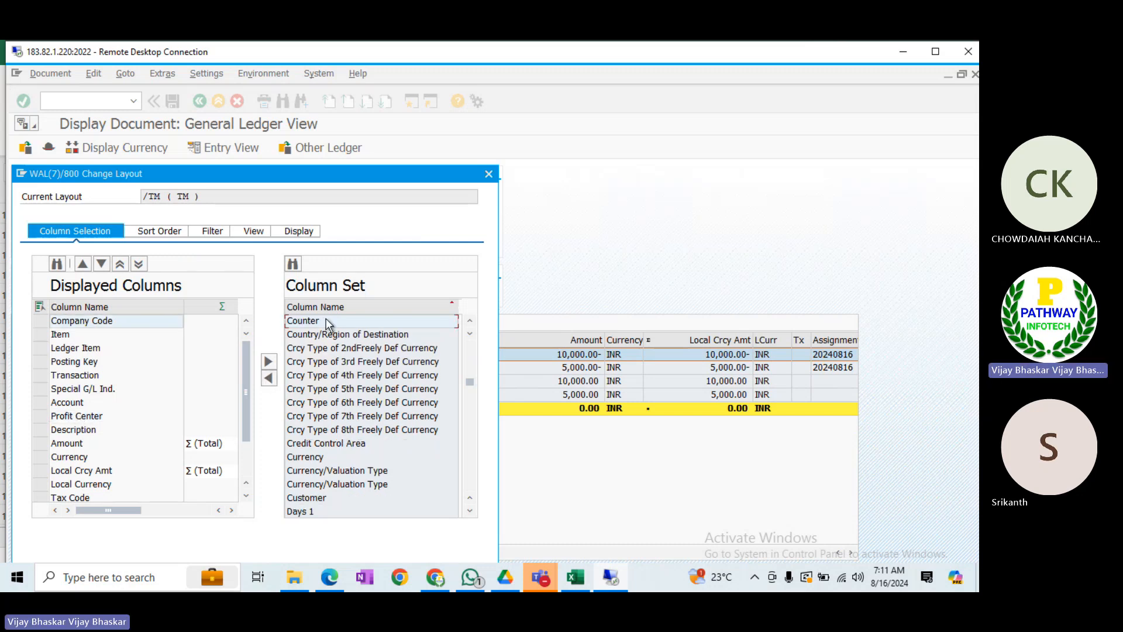
- Search the column set for "Segment" up to the plain Segment entry and add it to the displayed columns
left_click(292, 264)
type("S")
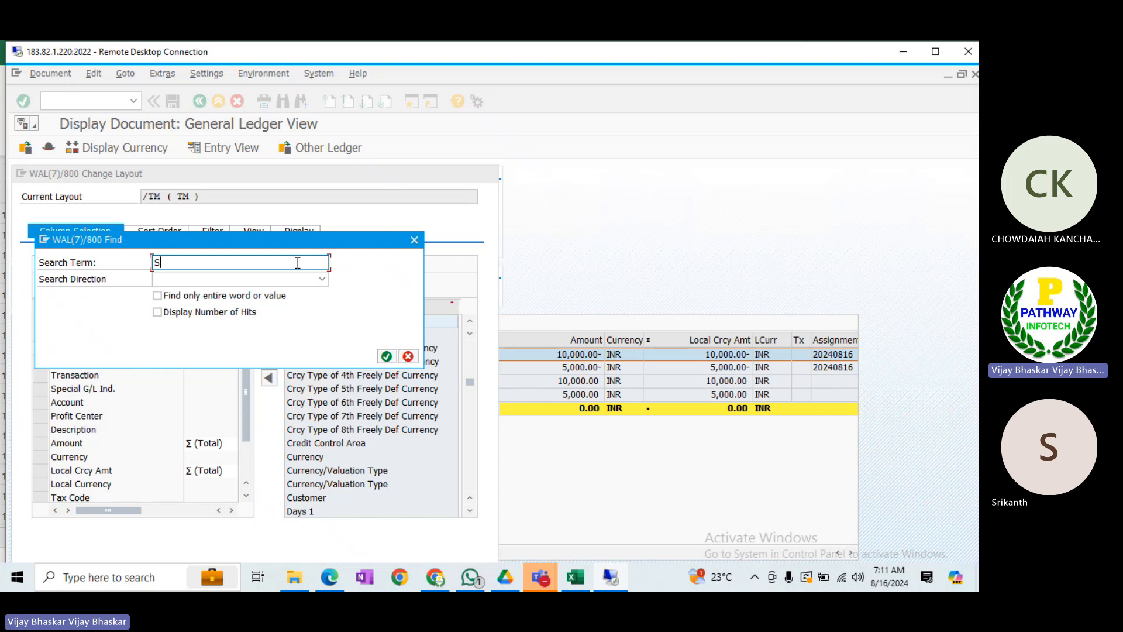
type("egment")
left_click(386, 356)
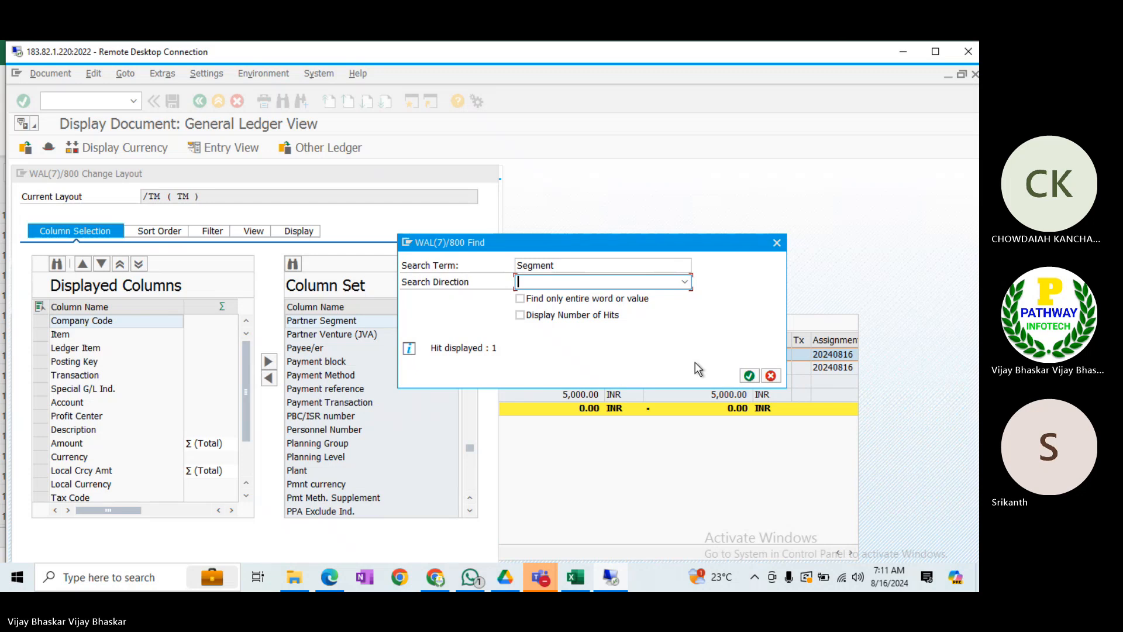
left_click(749, 376)
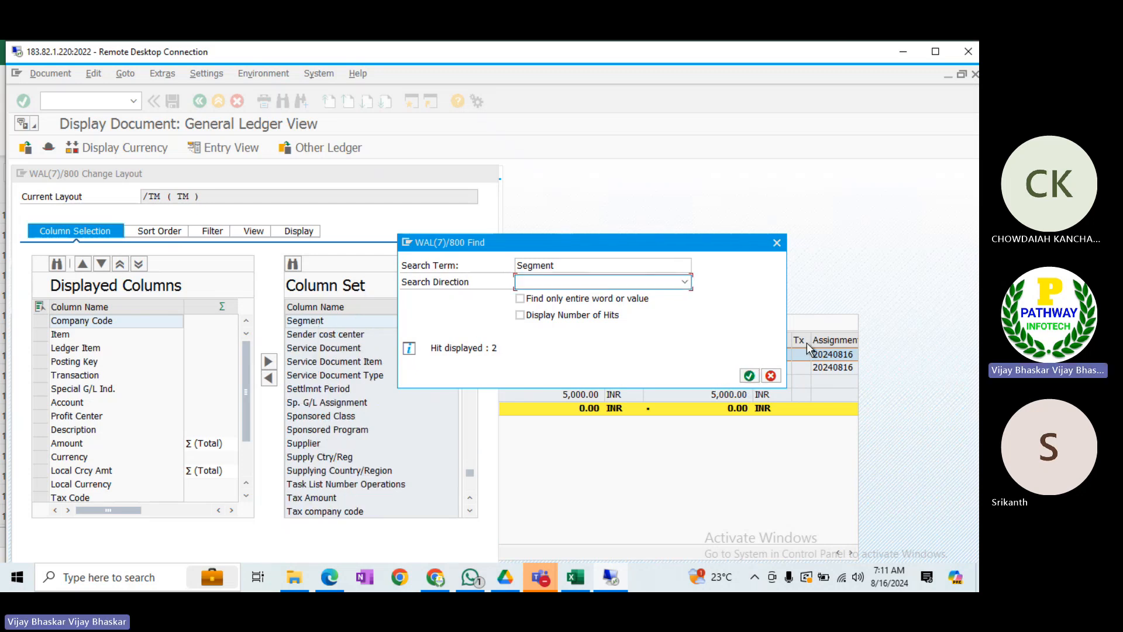
left_click(770, 376)
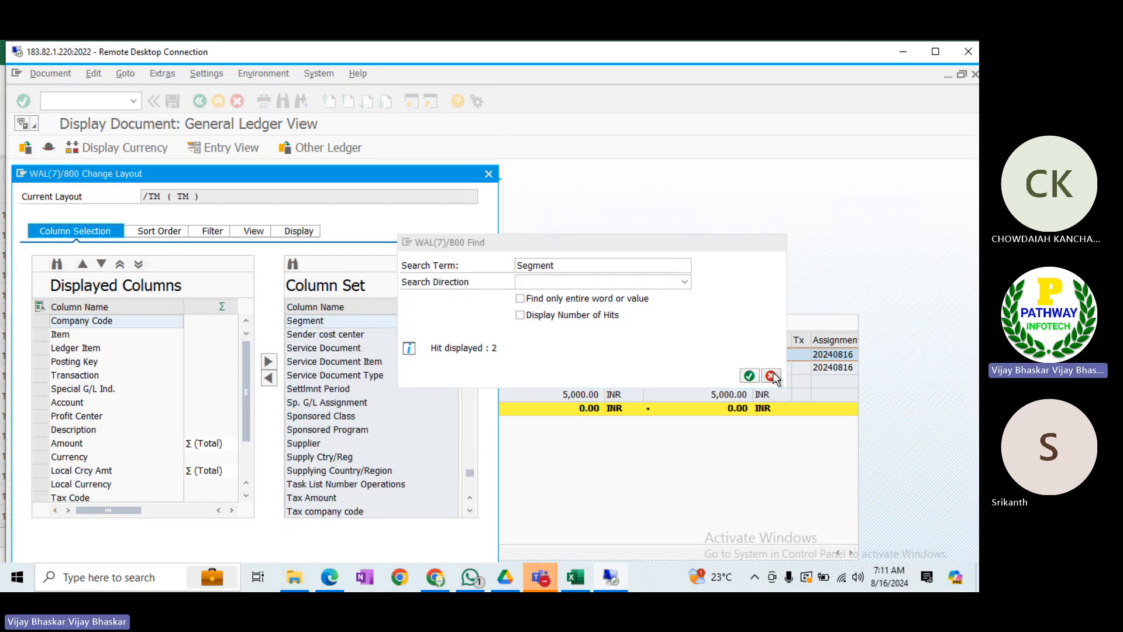
left_click(63, 419)
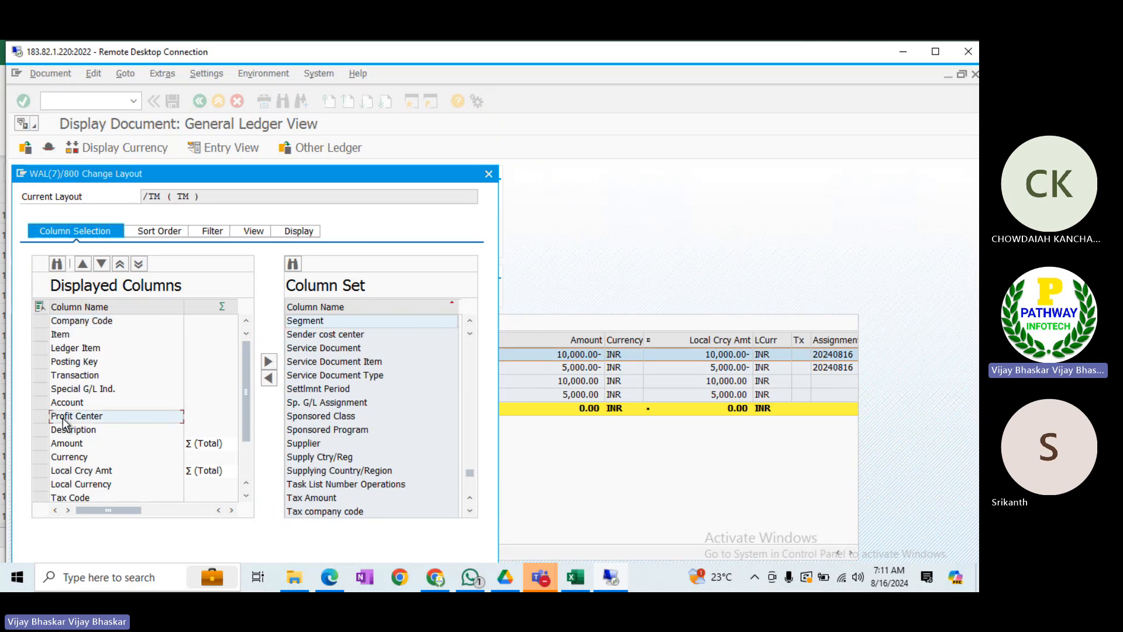
left_click(269, 379)
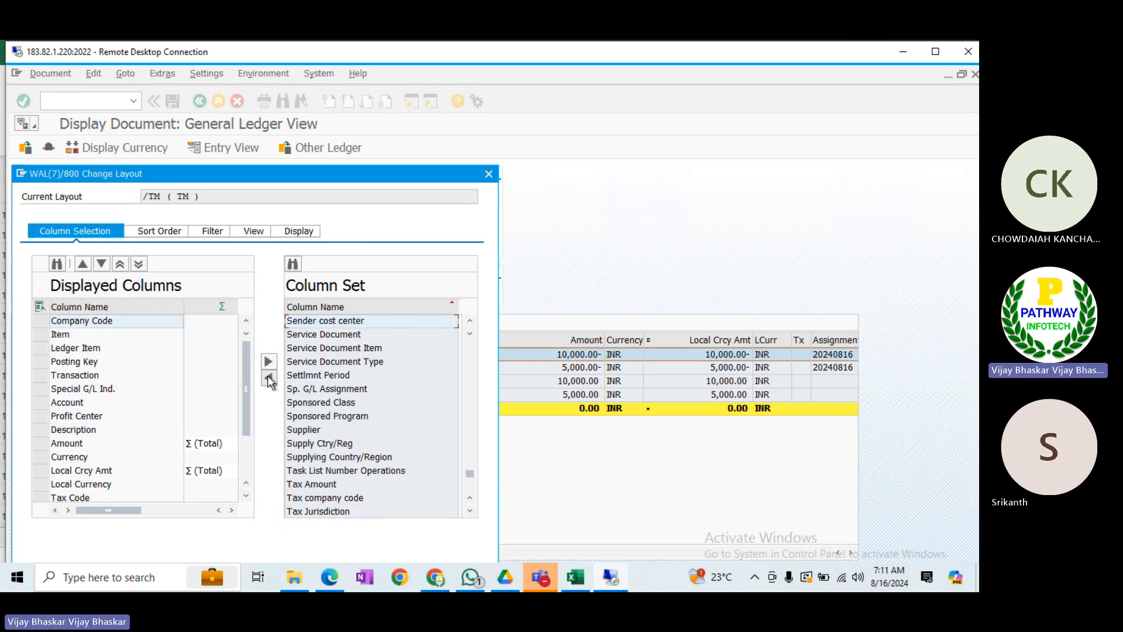
- Place Segment directly above Cost Center in the displayed columns and apply the layout to the line items
left_click_drag(246, 389, 247, 491)
left_click(69, 485)
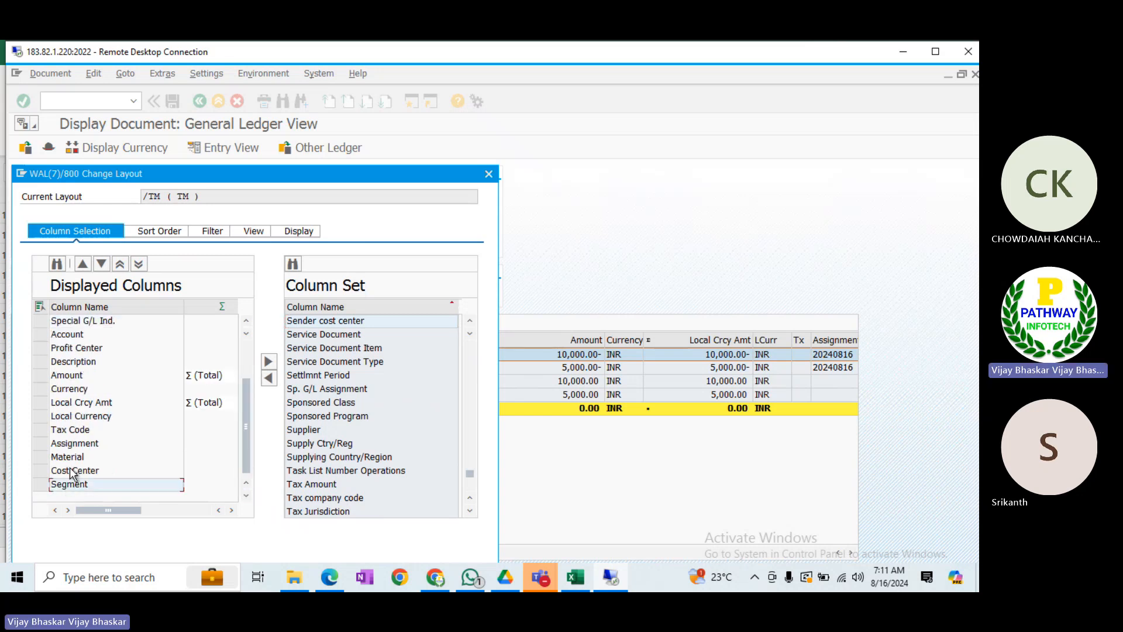
left_click(82, 263)
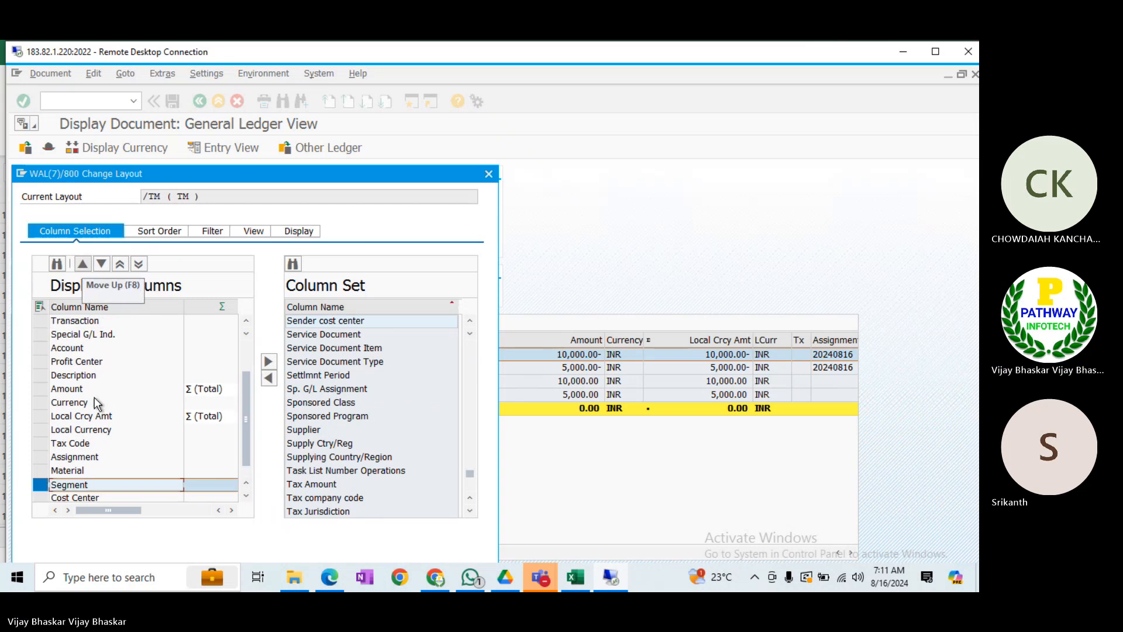
left_click(88, 497)
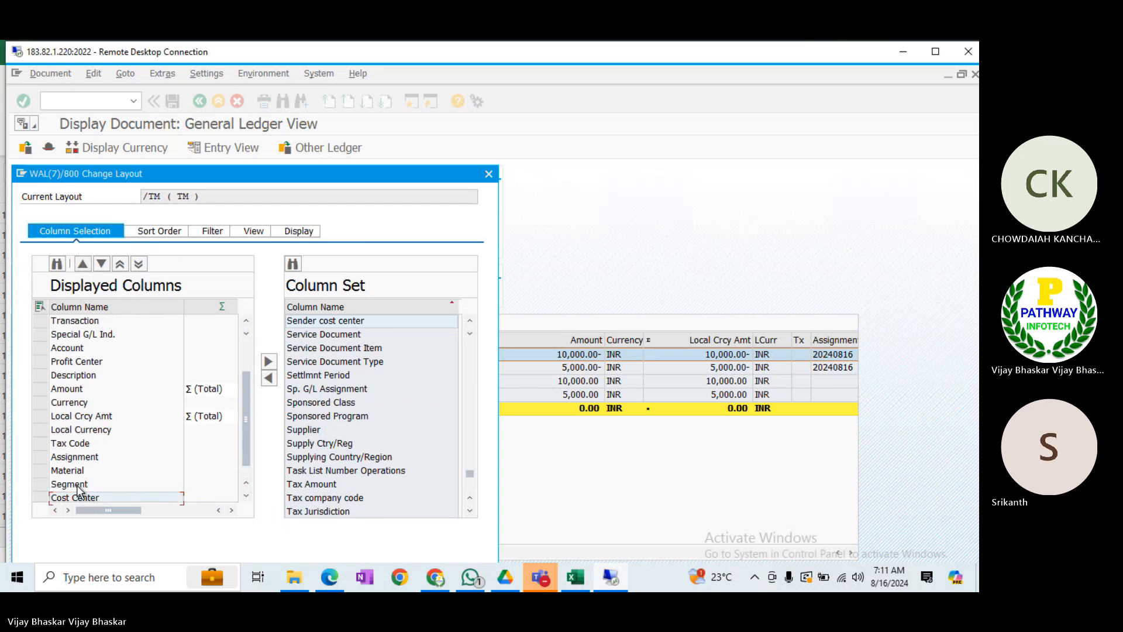
left_click(79, 484)
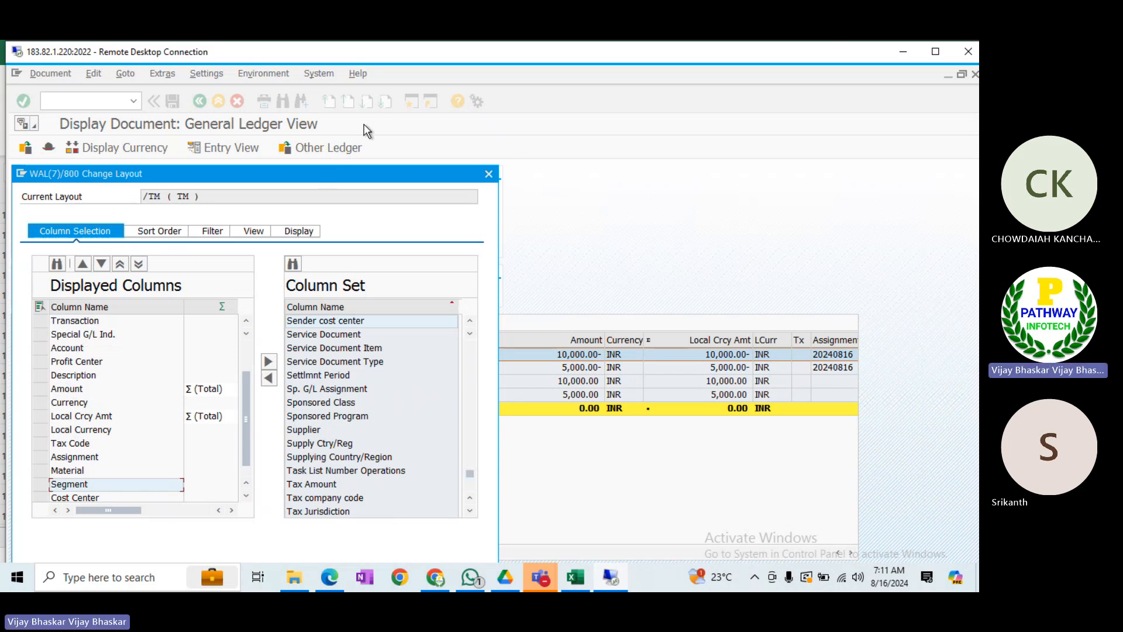
left_click_drag(323, 171, 370, 113)
left_click(319, 512)
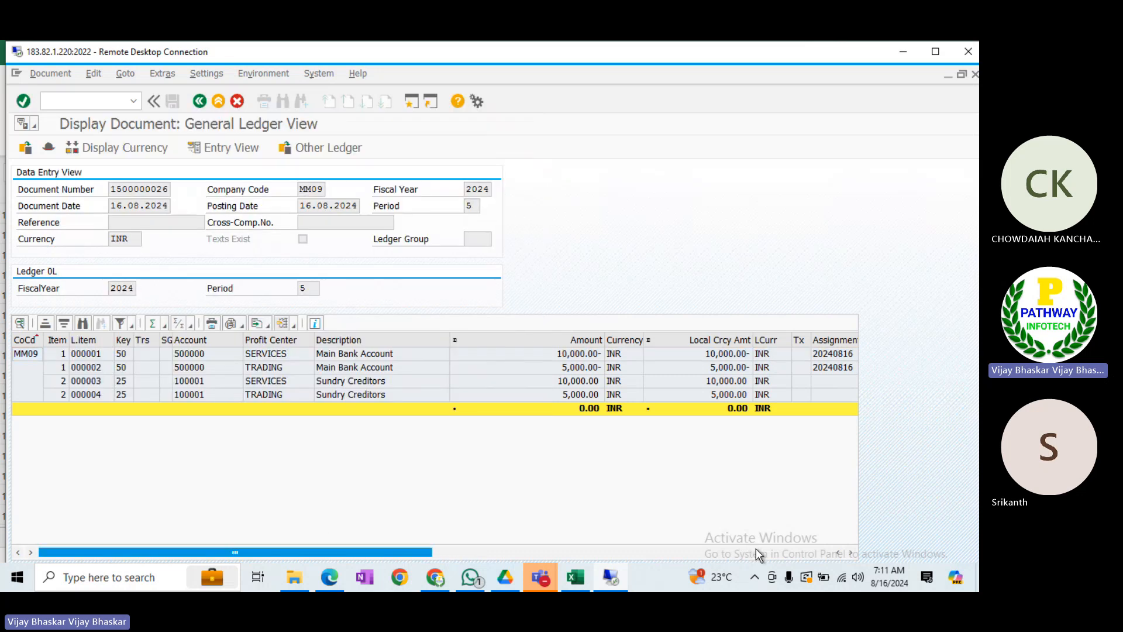
- Examine the Segment and Cost Center columns of the payment document's line items, comparing them with the leading columns
left_click(755, 551)
left_click(640, 338)
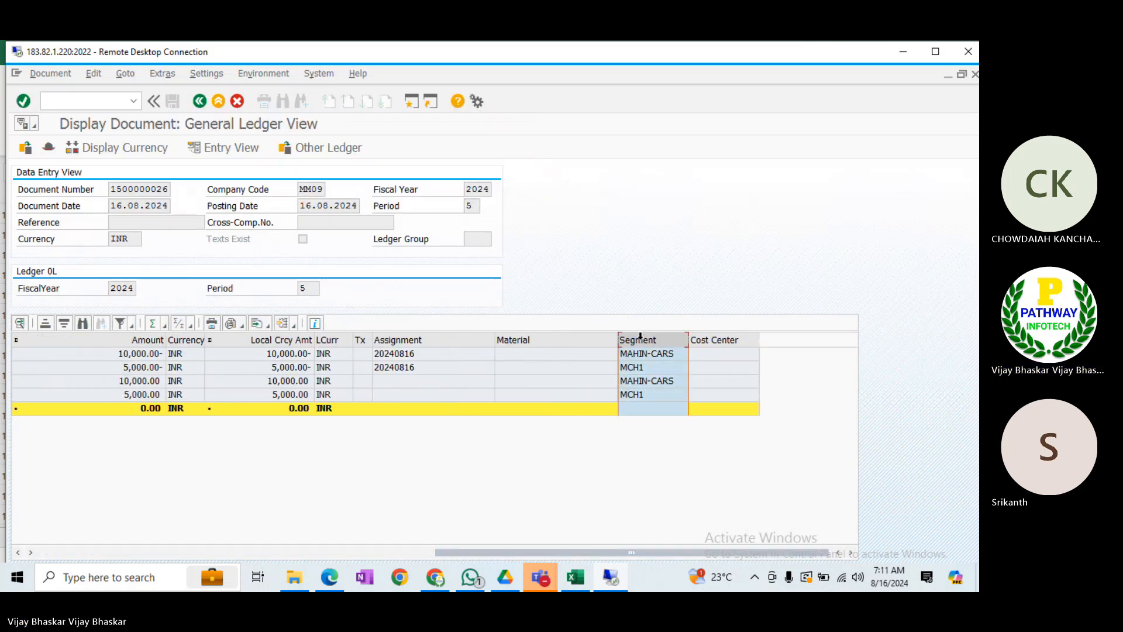
left_click(706, 339)
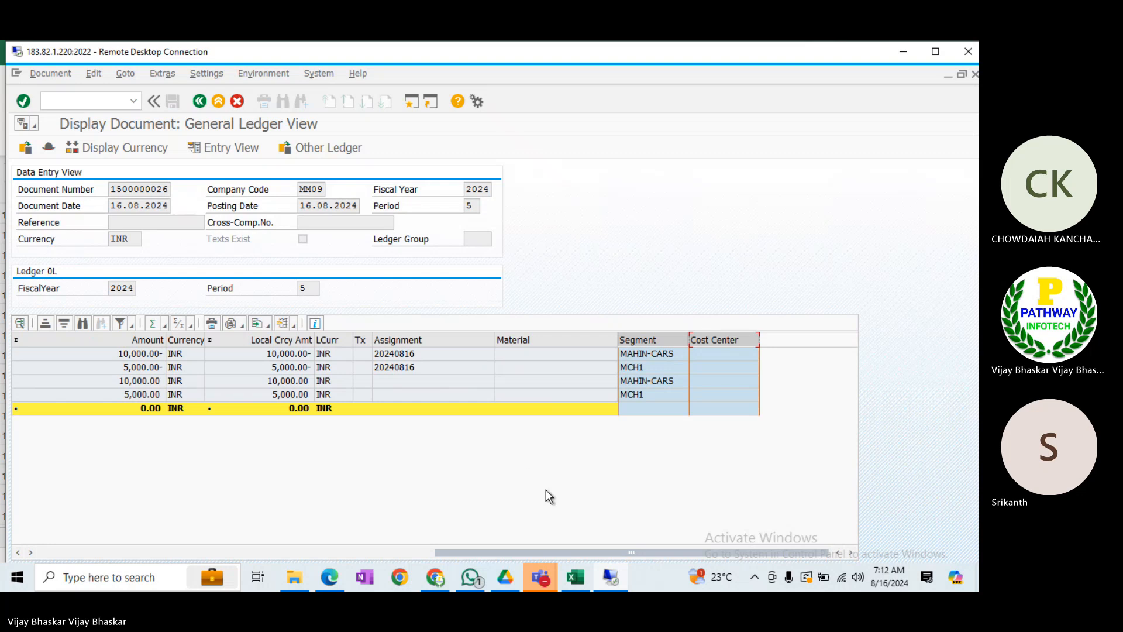
left_click(195, 552)
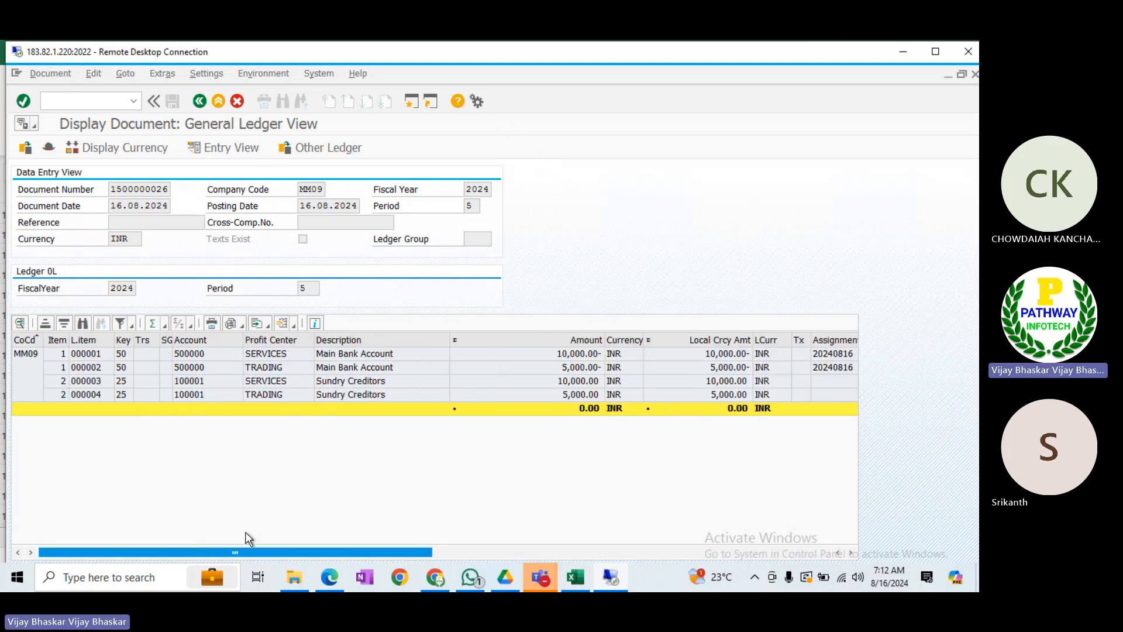
left_click(771, 551)
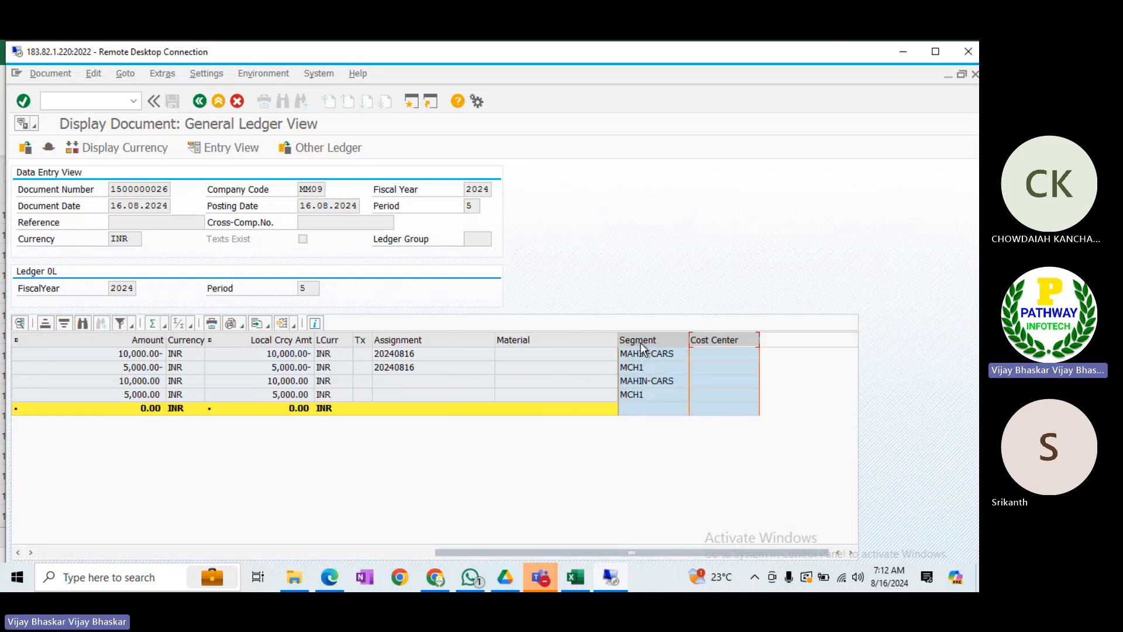
left_click(704, 353)
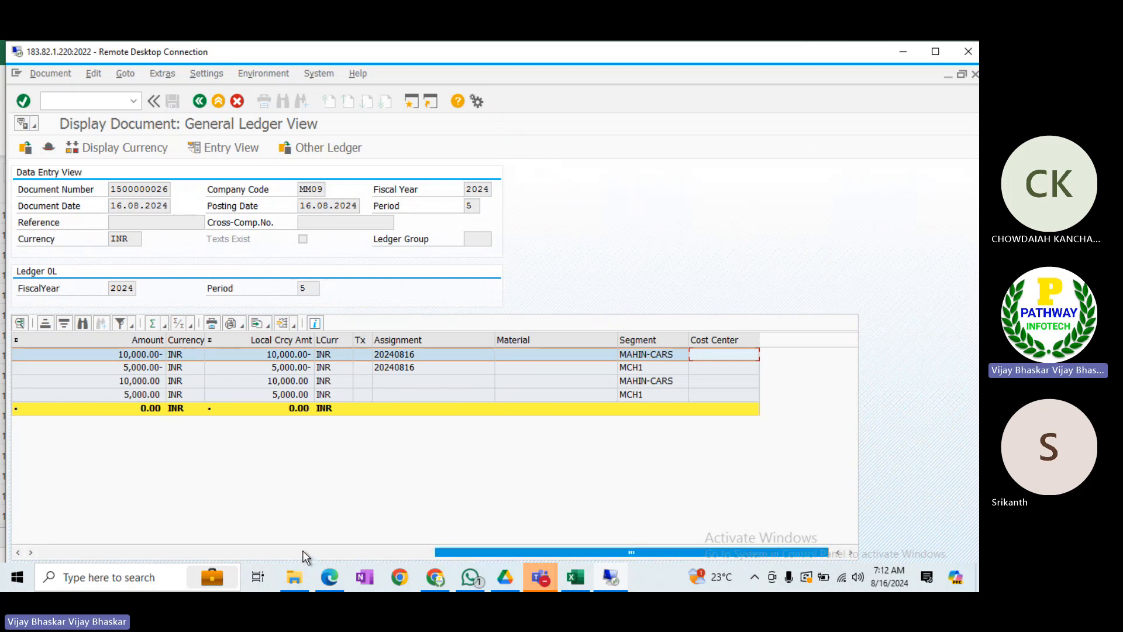
left_click(203, 552)
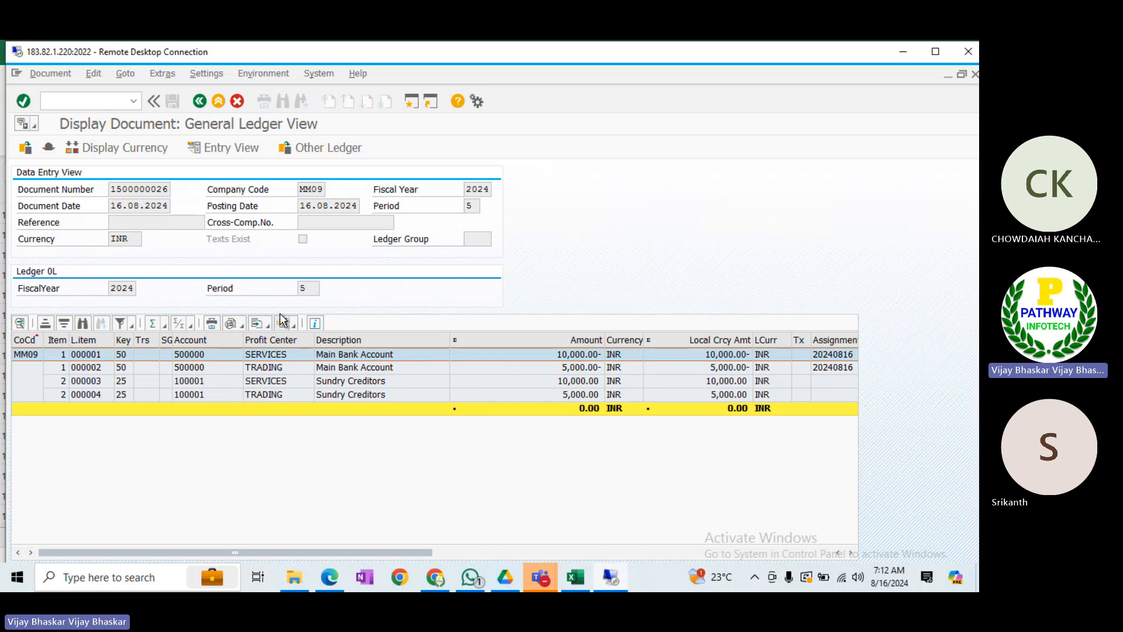
- Check the profit centers on the Main Bank Account and Sundry Creditors lines, and maximize the remote session
left_click(288, 368)
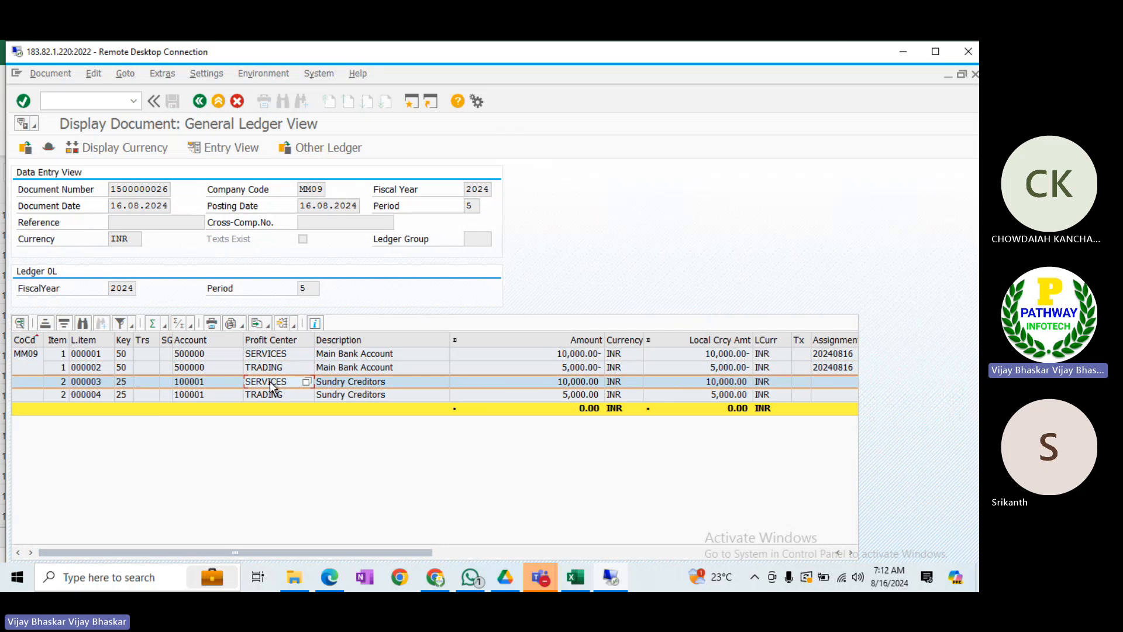
left_click(269, 396)
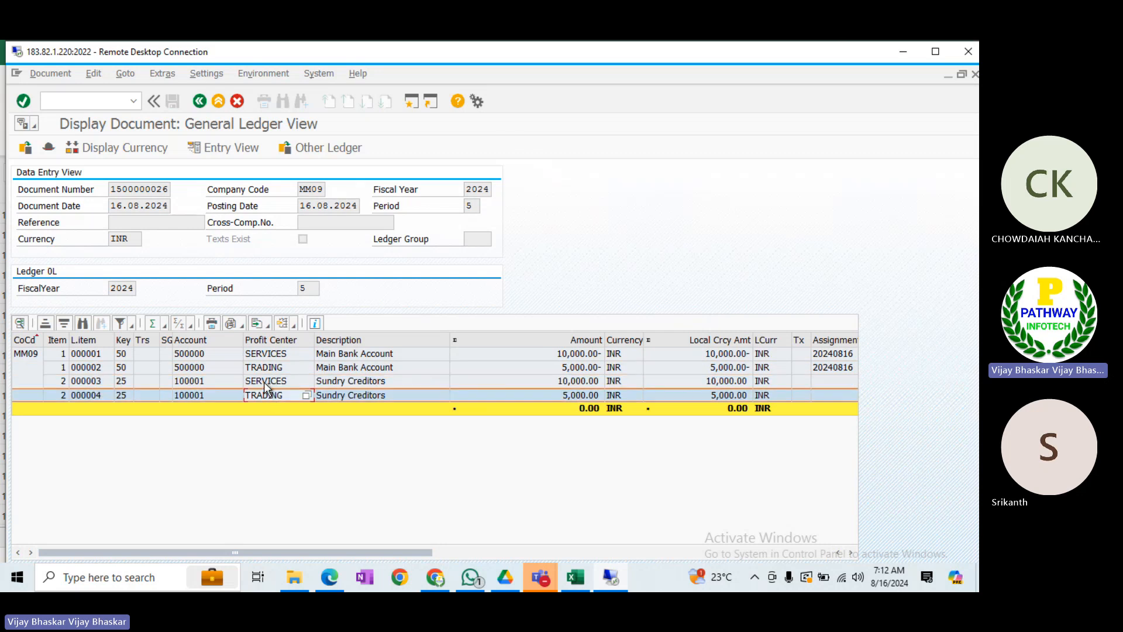
left_click(266, 383)
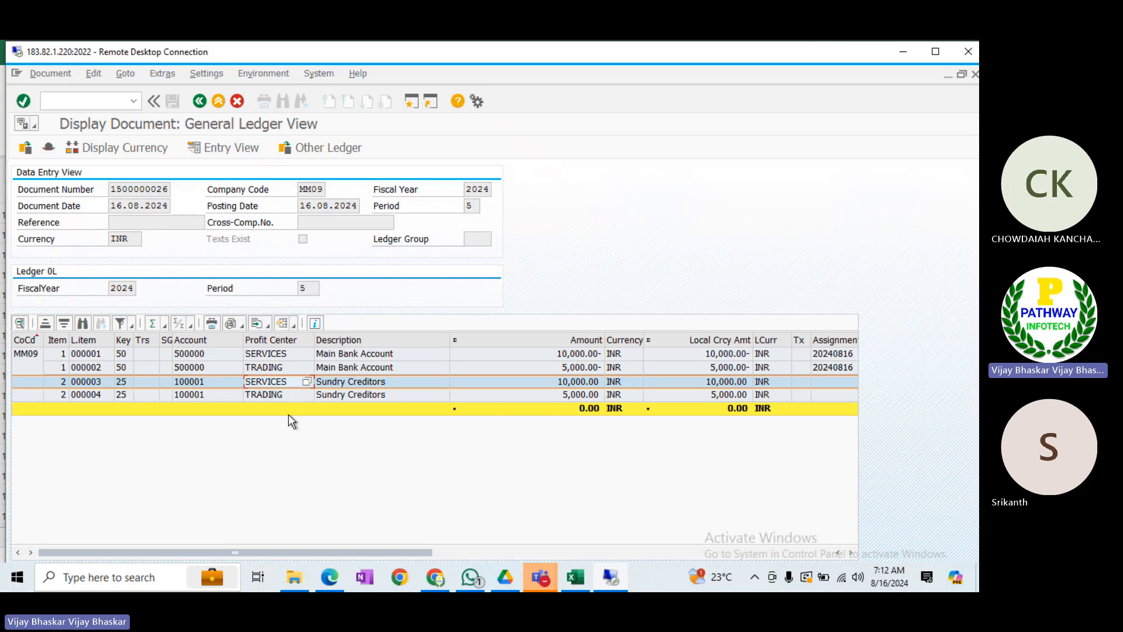
left_click(936, 51)
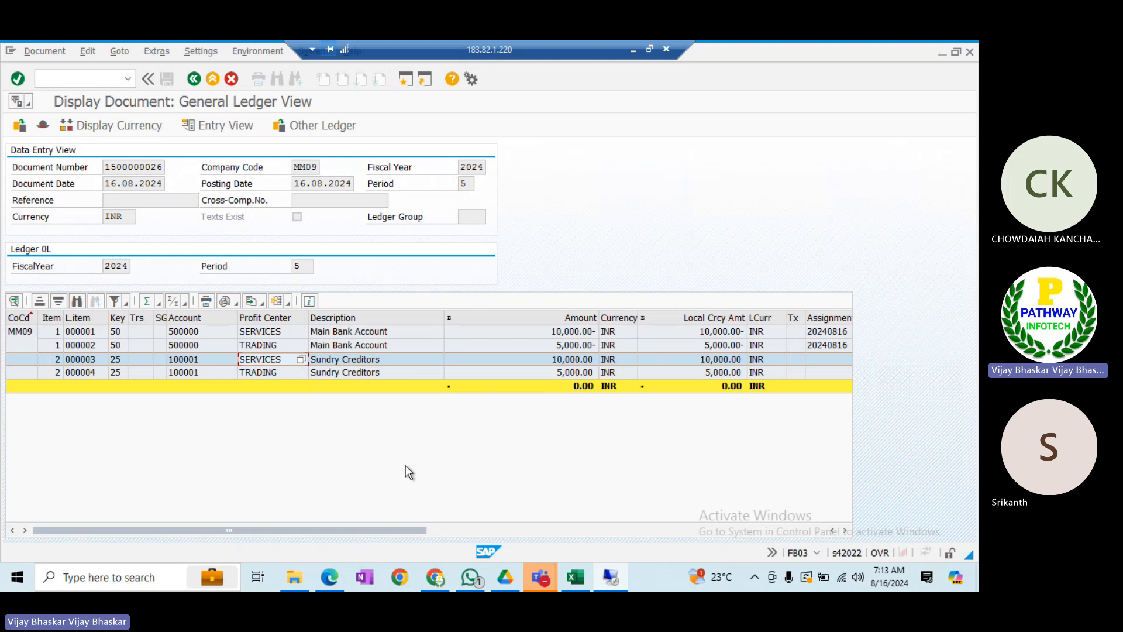
- Switch to the Excel notes and correct cell A157 to "Passive Splitting: At the time of vendor payment"
left_click(566, 577)
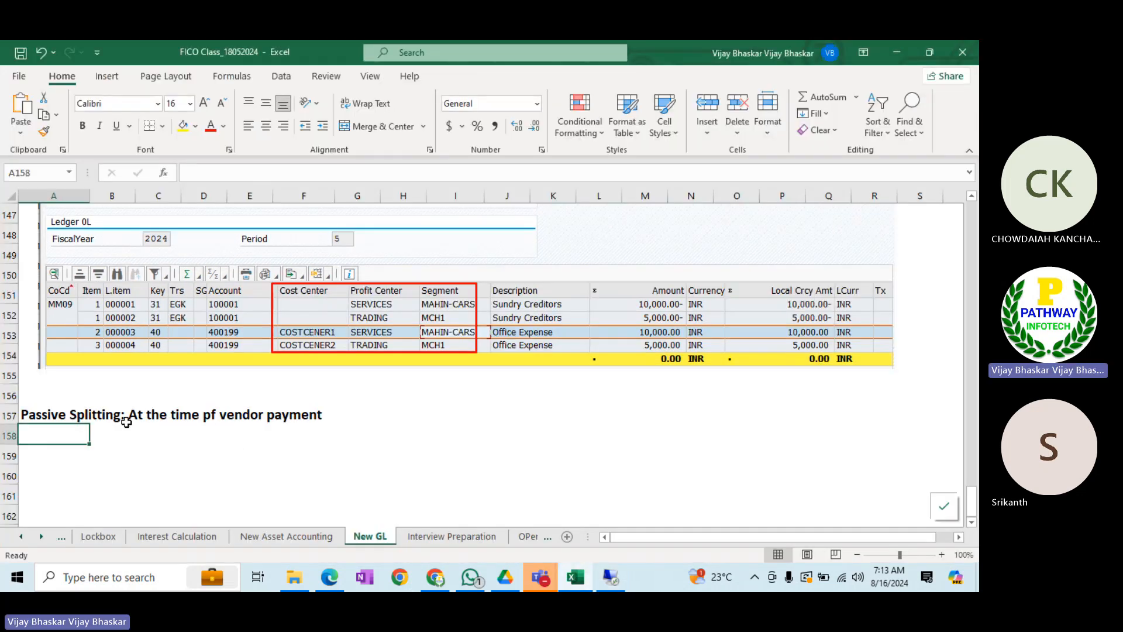
left_click(66, 413)
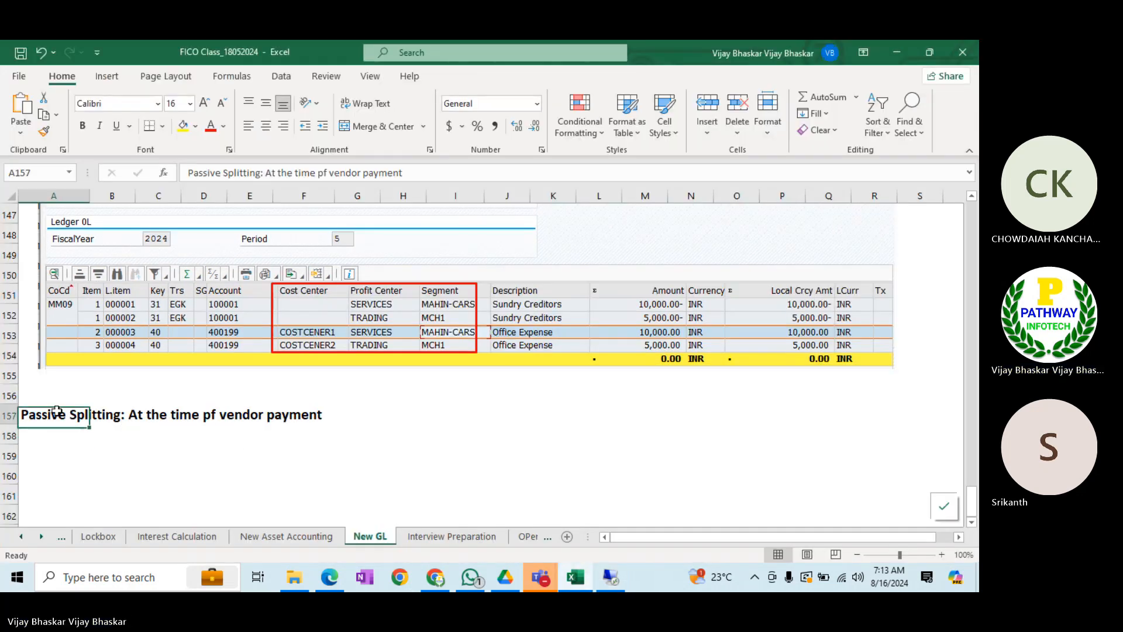
left_click(327, 176)
key("BackSpace")
key("BackSpace")
key("BackSpace")
type("of")
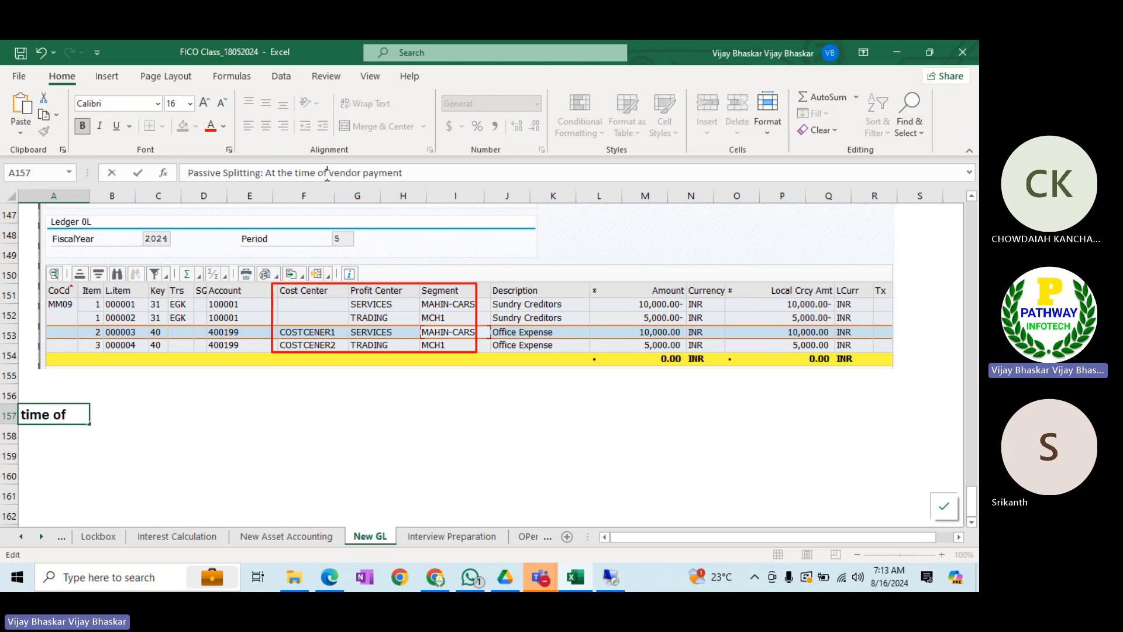
key("Return")
- Capture the payment's General Ledger View down to its totals line and paste the screenshot at A158 in the Excel notes
key("alt+Tab")
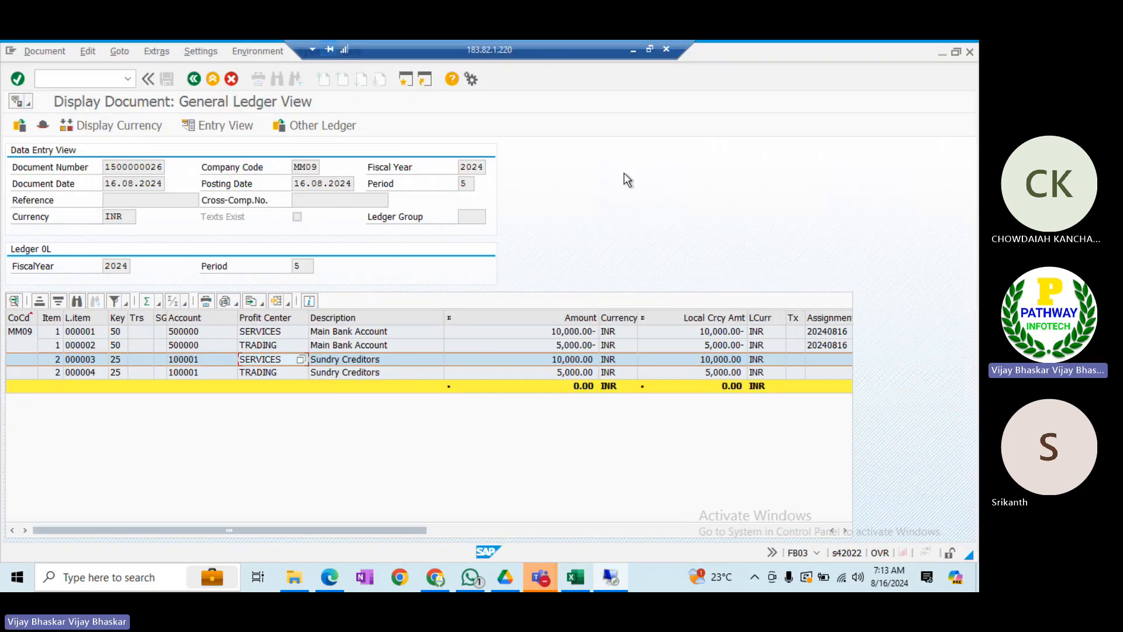
left_click(647, 54)
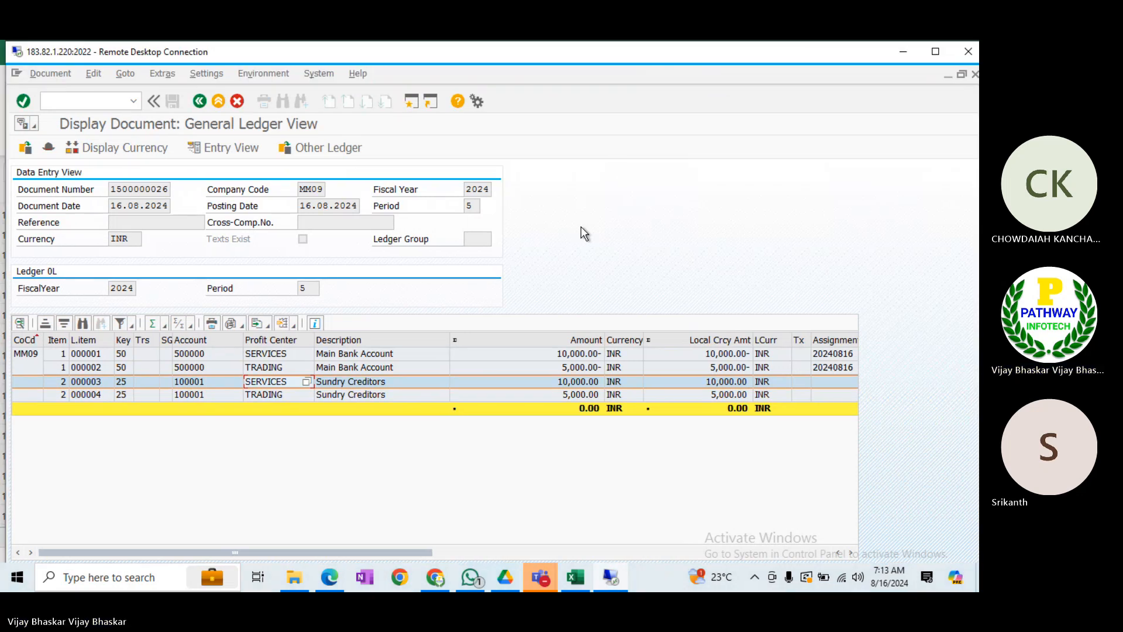
key("Print")
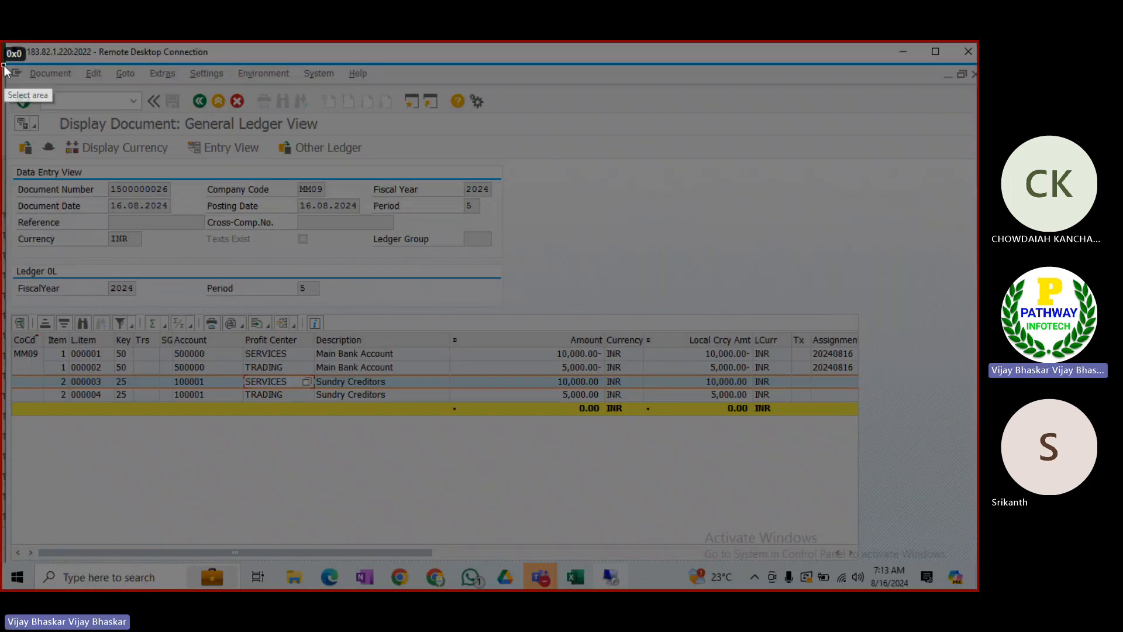
left_click_drag(4, 64, 857, 418)
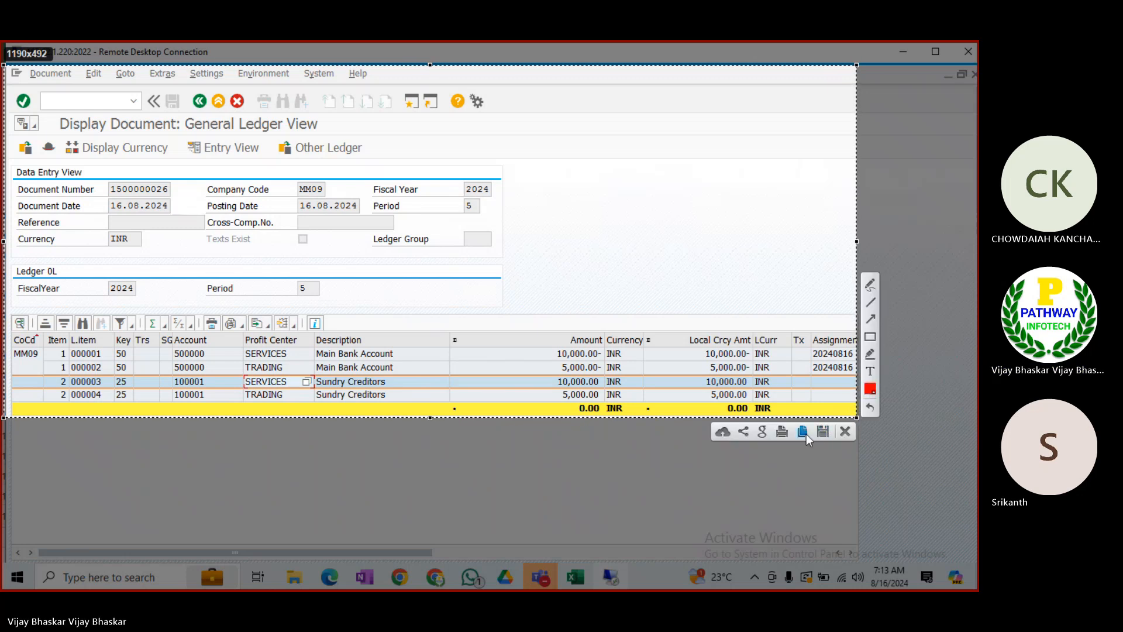
left_click(805, 433)
left_click(572, 578)
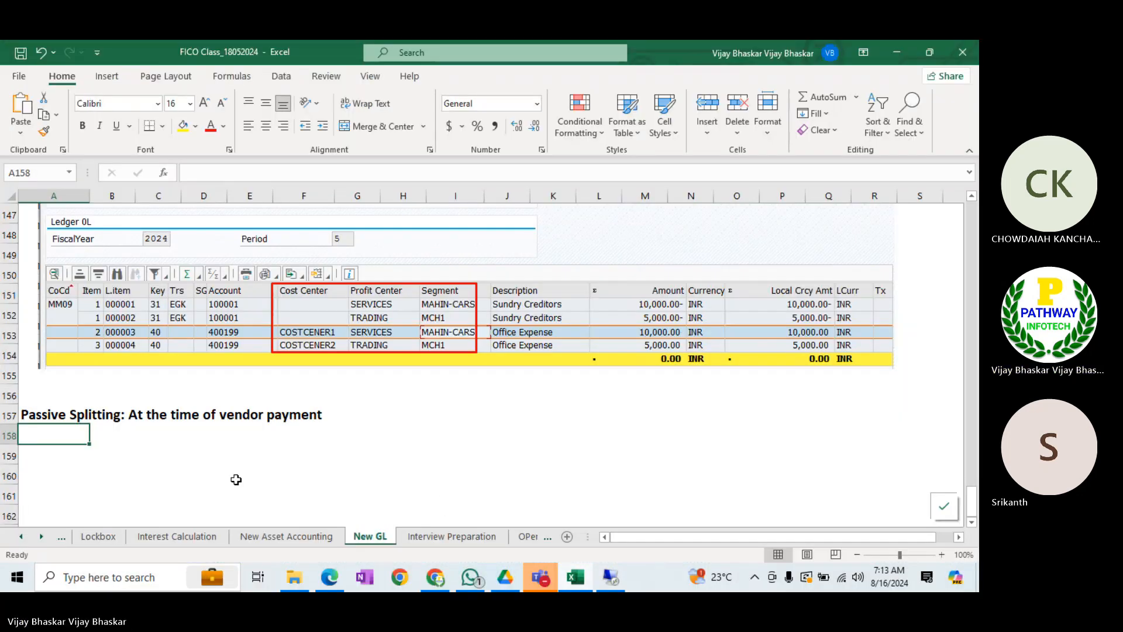
key("ctrl+v")
scroll(555, 470, "down", 7)
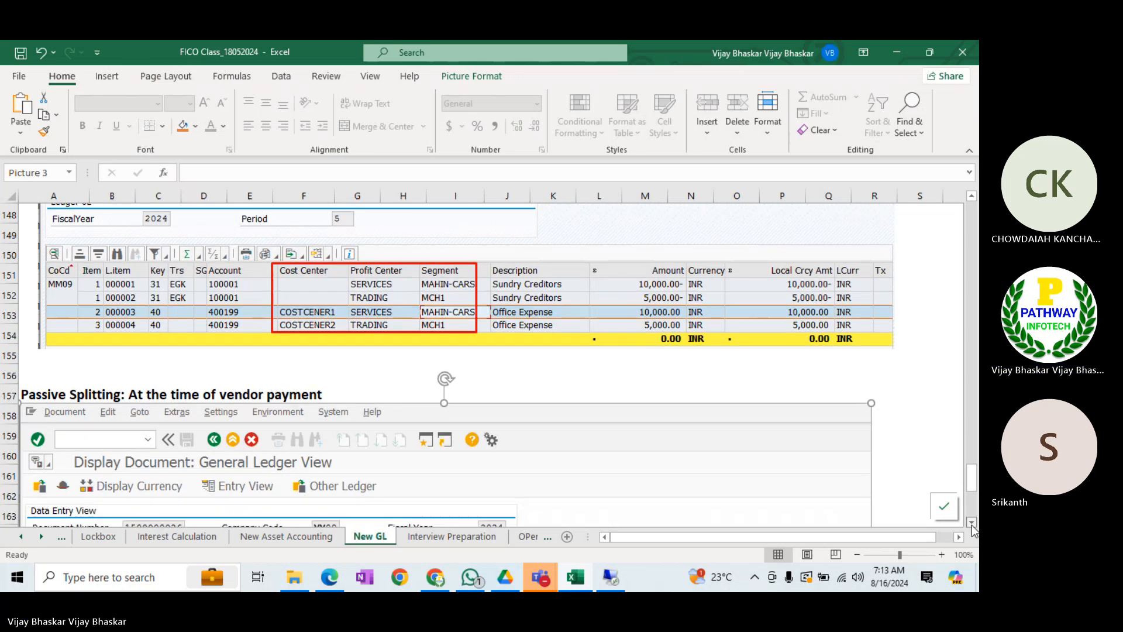
- Enter the heading "Zero Balance Splitting:" in cell A177 below the pasted screenshot and make it bold
left_click(30, 423)
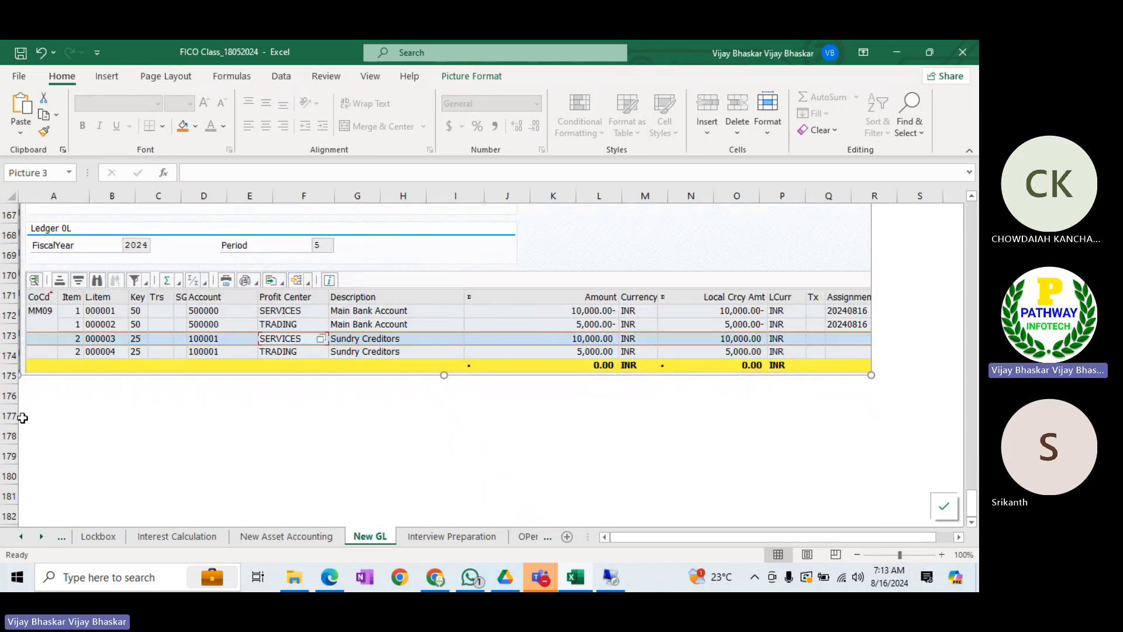
type("Aero")
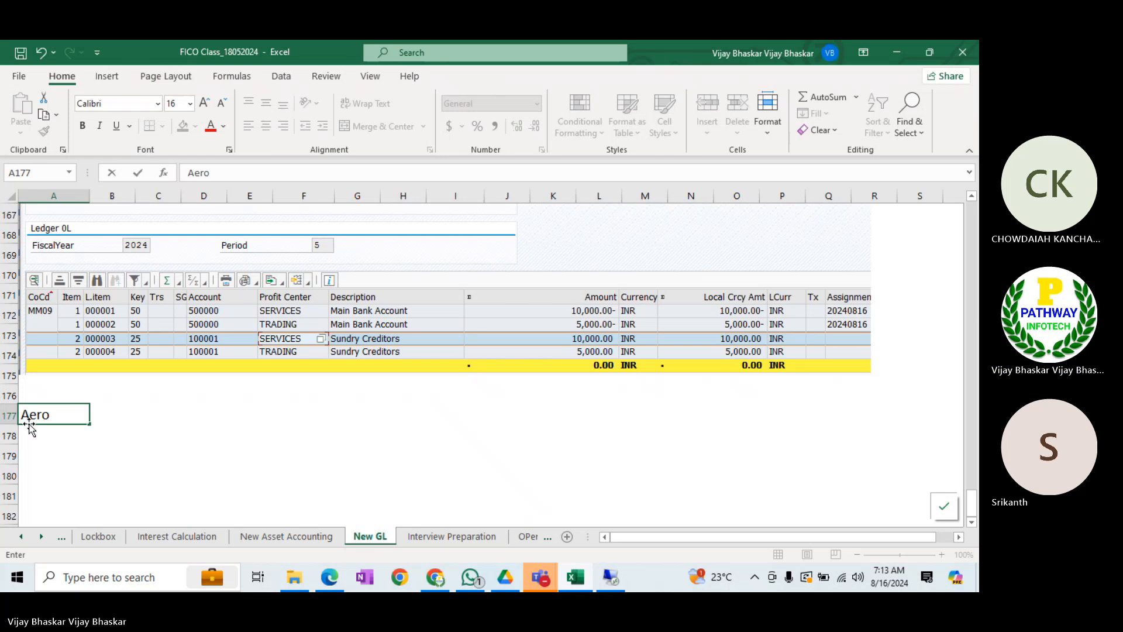
key("BackSpace")
key("BackSpace")
key("BackSpace")
key("BackSpace")
type("Zero Bal")
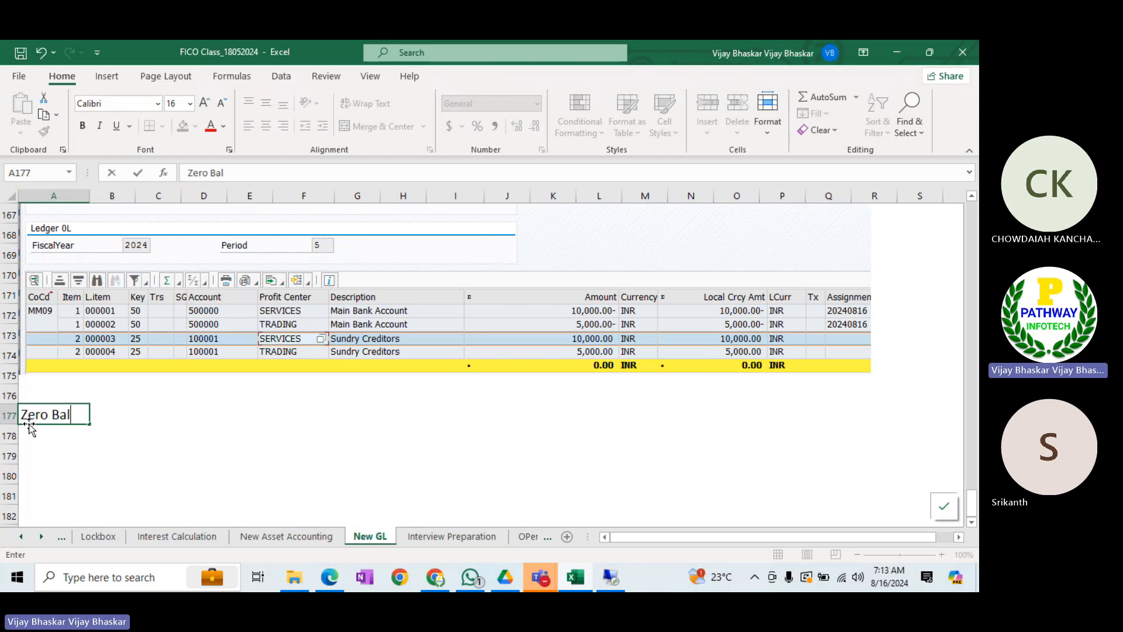
type("ance SplittingL")
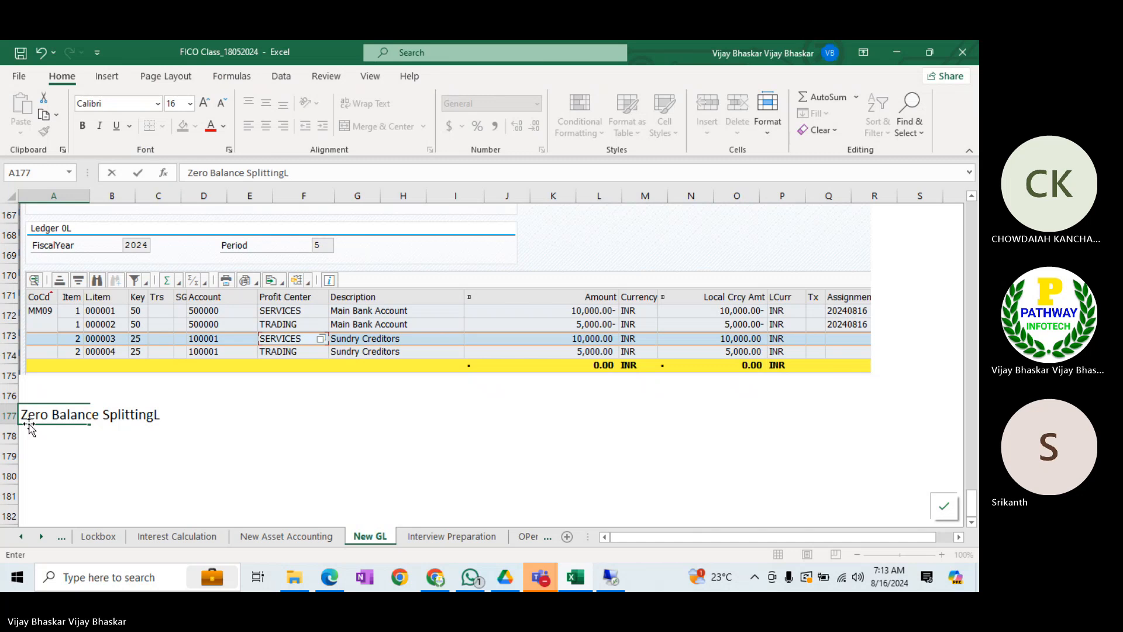
key("BackSpace")
type(":")
key("Return")
left_click(28, 421)
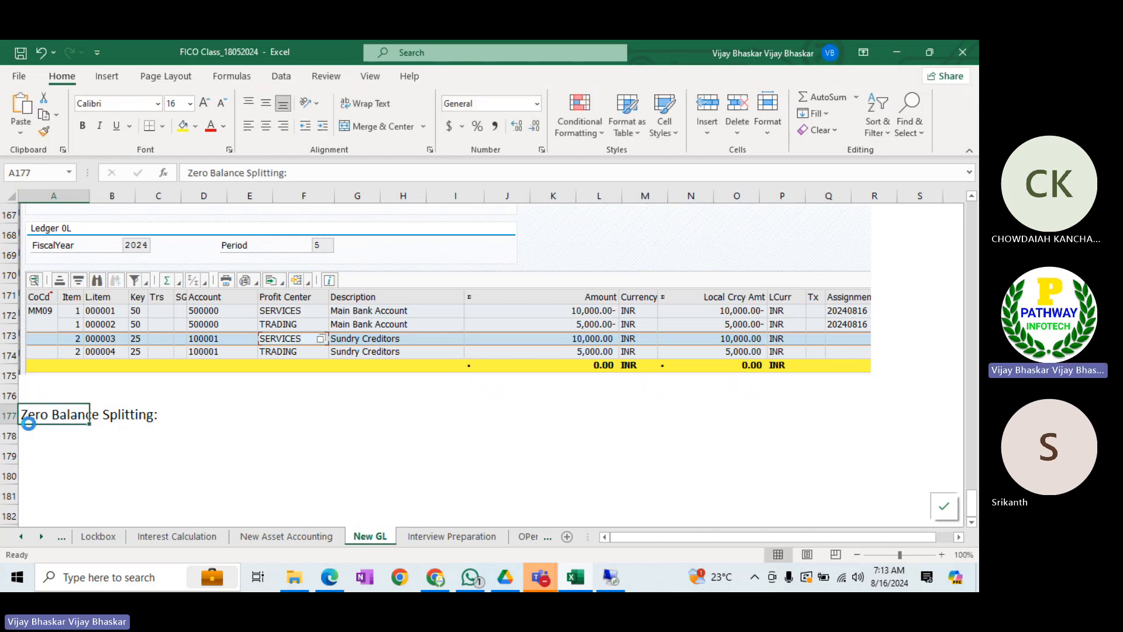
key("ctrl+b")
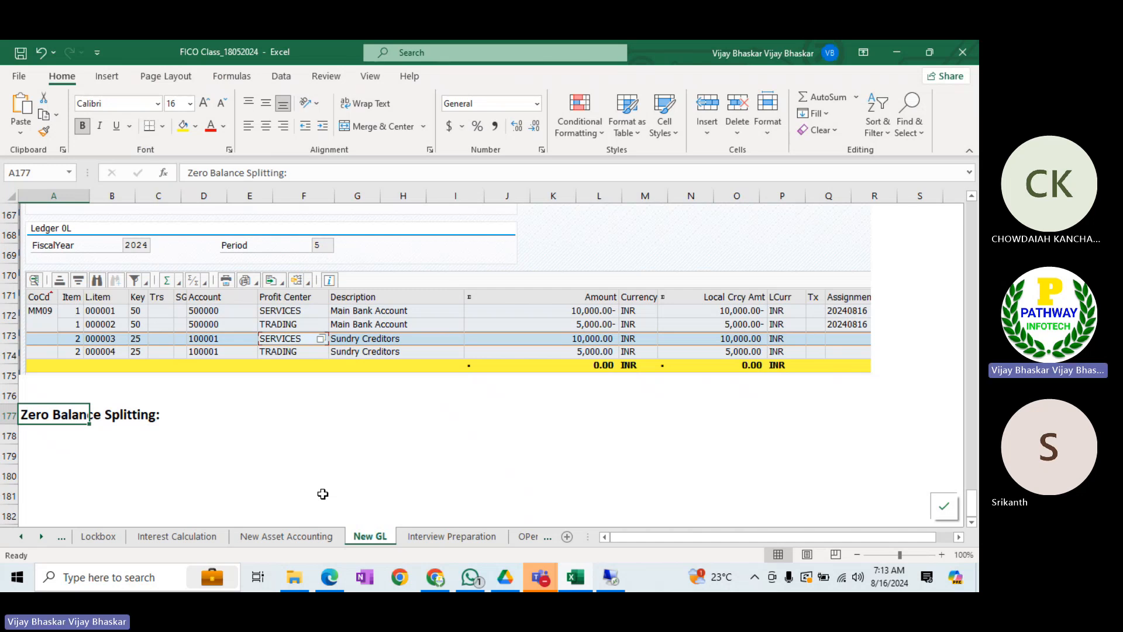
- Switch to the maximized SAP session and leave the payment document display for the Post Outgoing Payments header screen
key("alt+Tab")
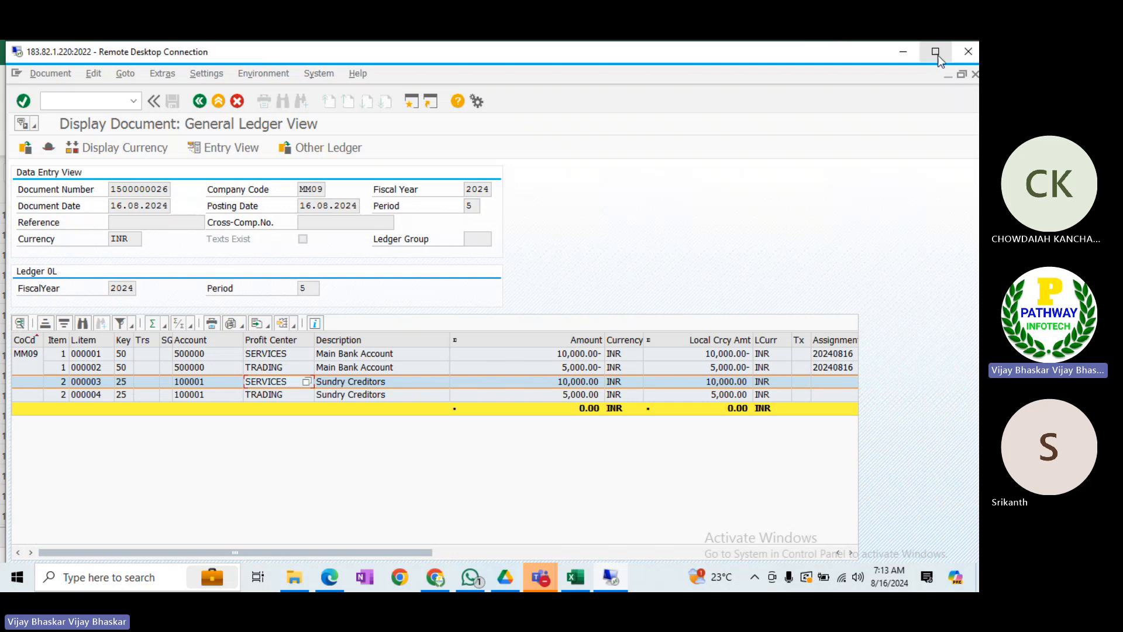
left_click(938, 55)
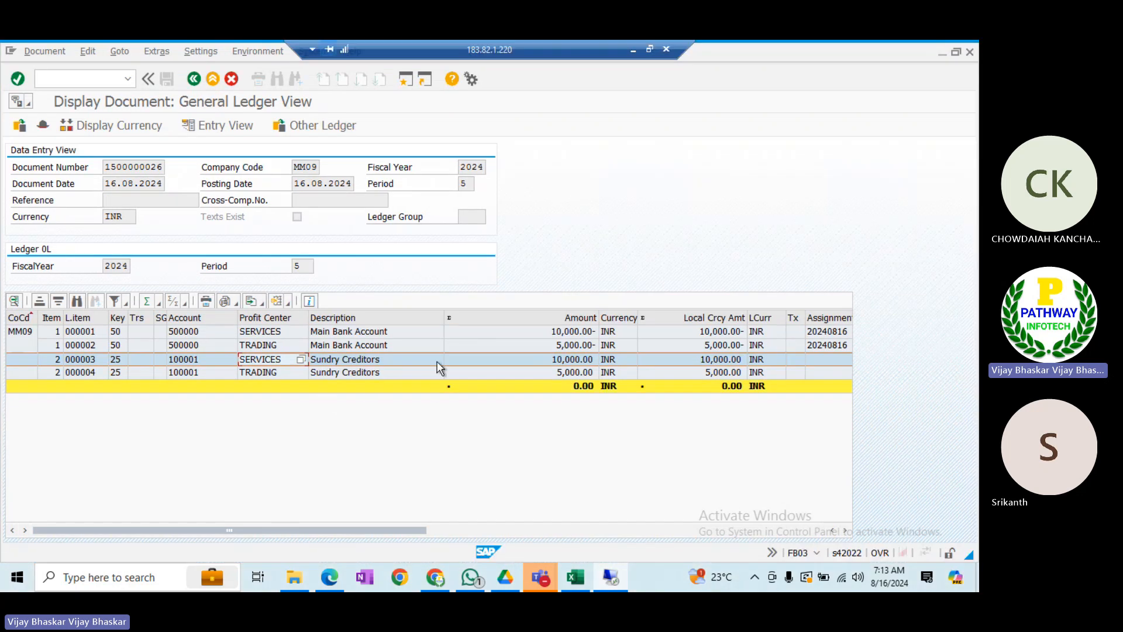
left_click(198, 80)
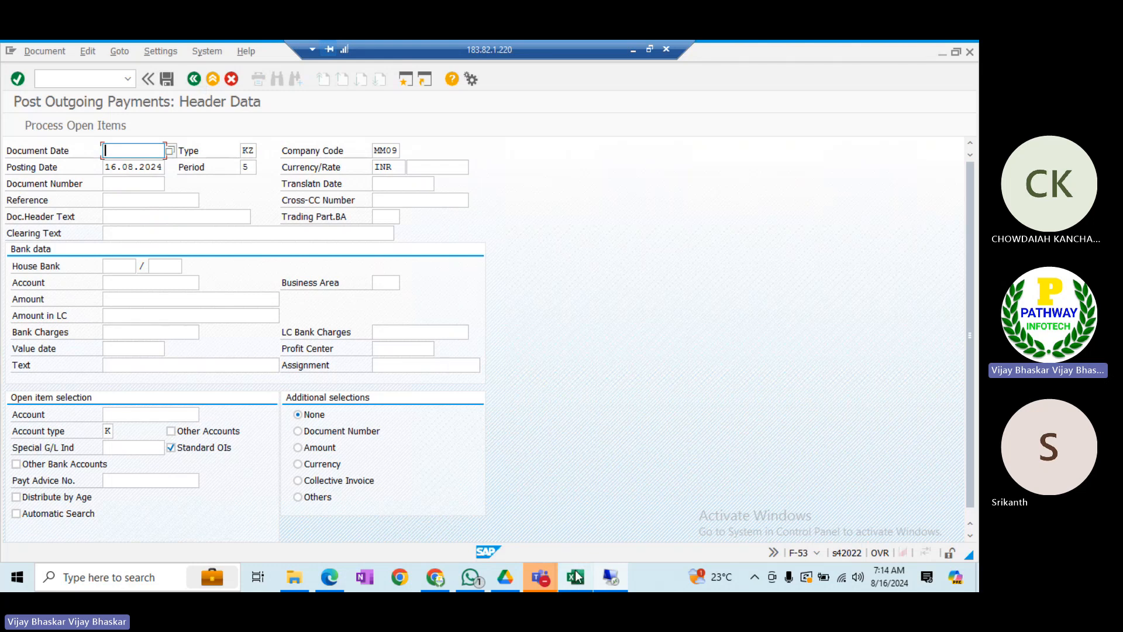
- Switch to the Excel notes and select cell A179 below the Zero Balance Splitting heading
mouse_move(576, 578)
left_click(563, 518)
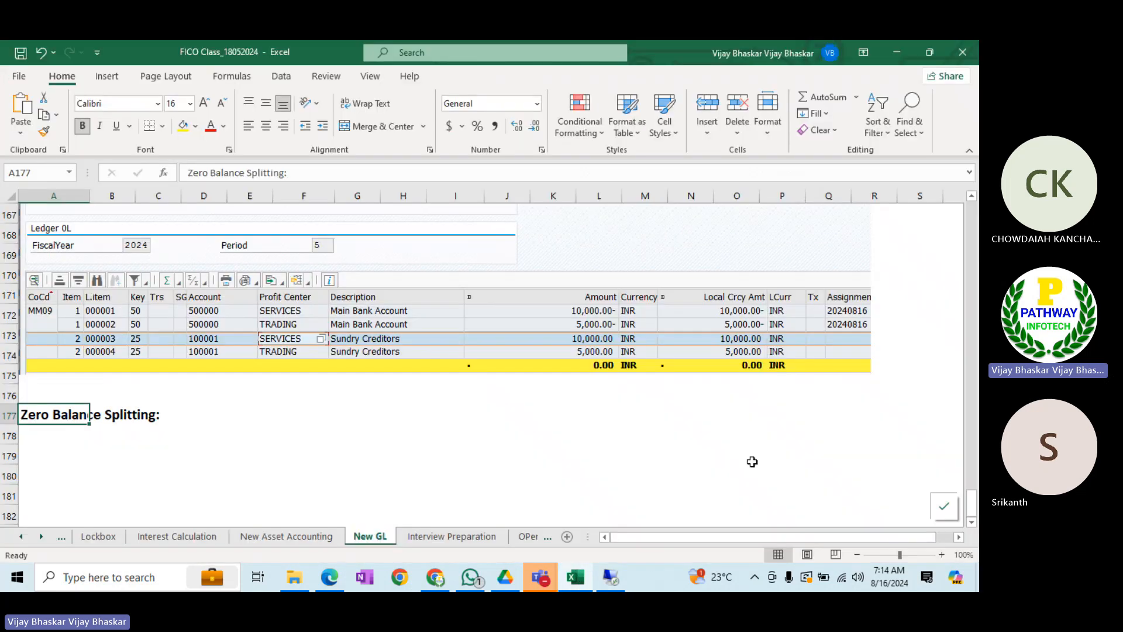
left_click(972, 522)
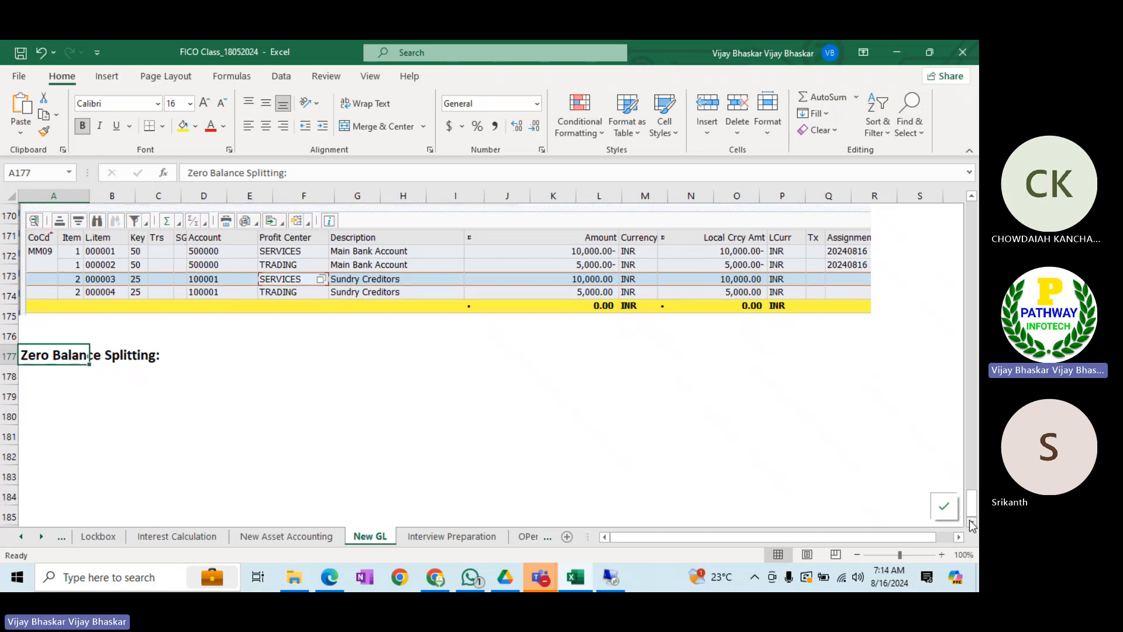
left_click(66, 393)
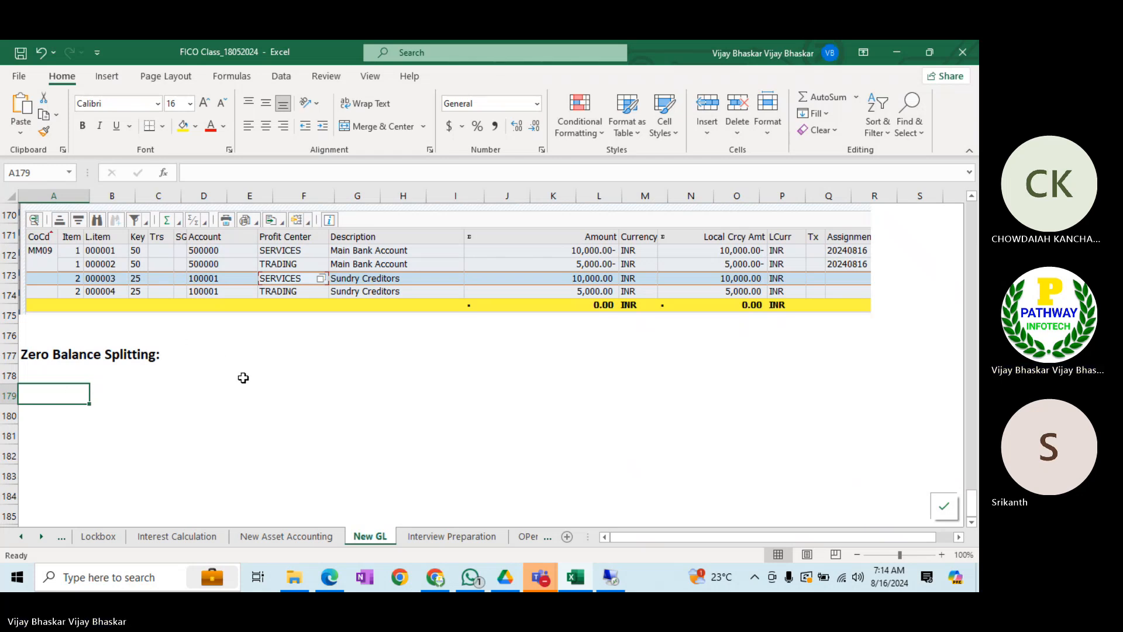
- Switch to the SAP General Ledger View of the vendor invoice and examine the Office Expense line with account 400199
key("alt+Tab")
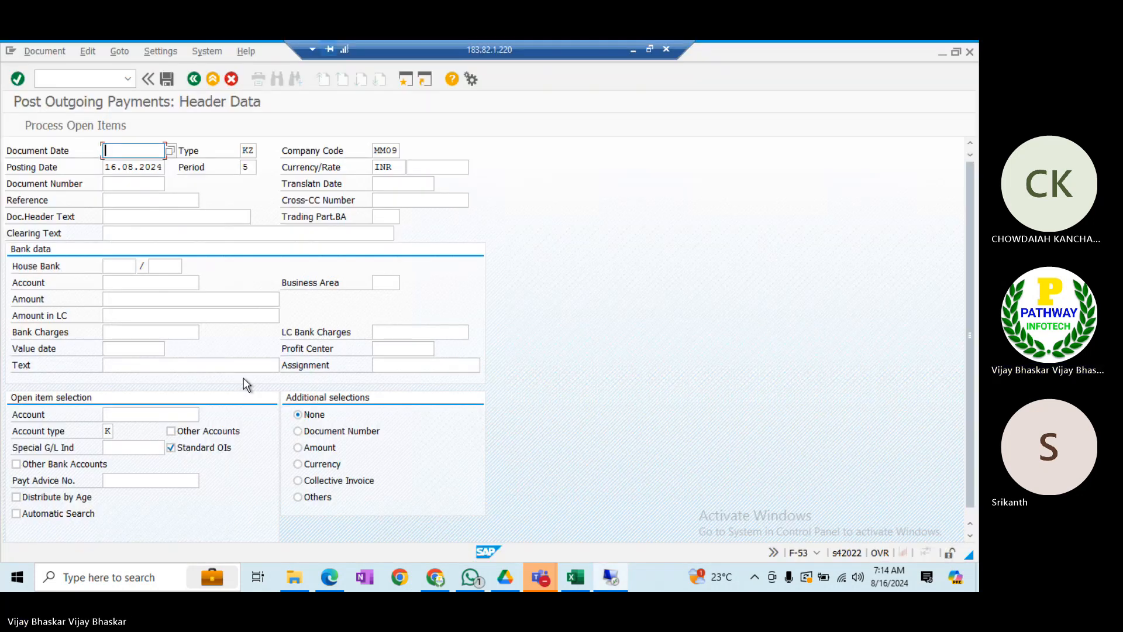
key("alt+Tab")
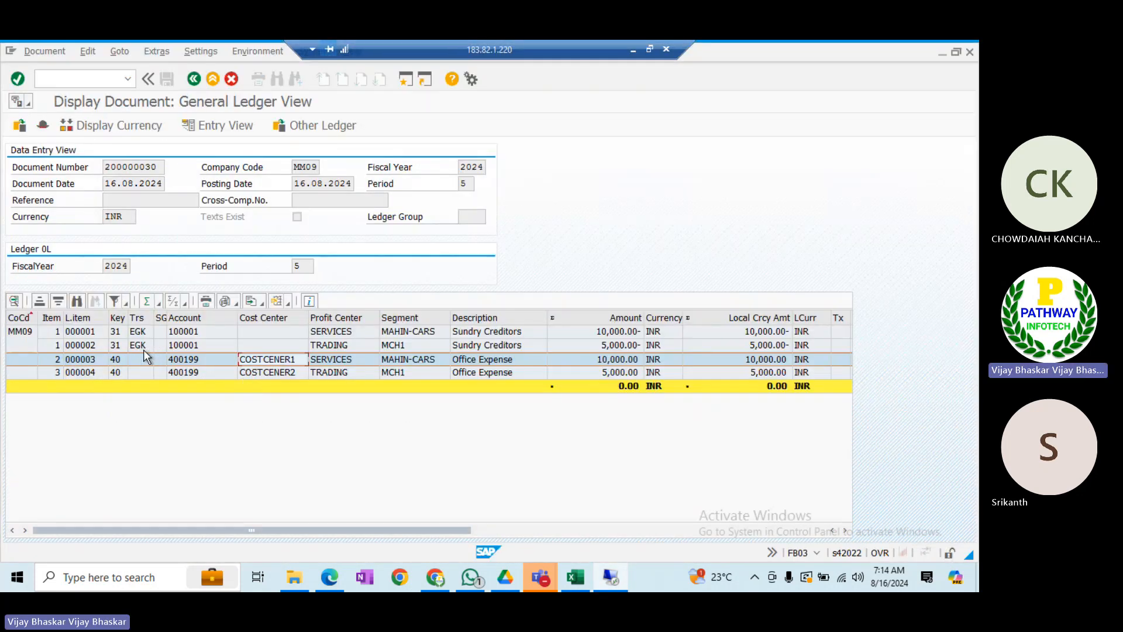
left_click(181, 360)
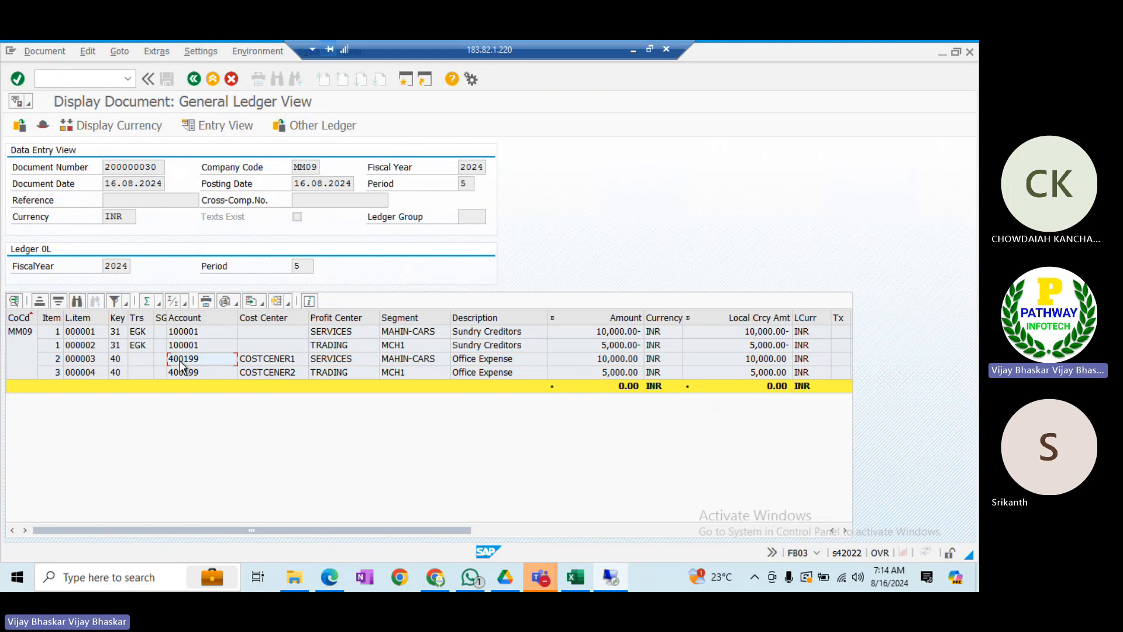
left_click(180, 361)
mouse_move(587, 576)
left_click(196, 360)
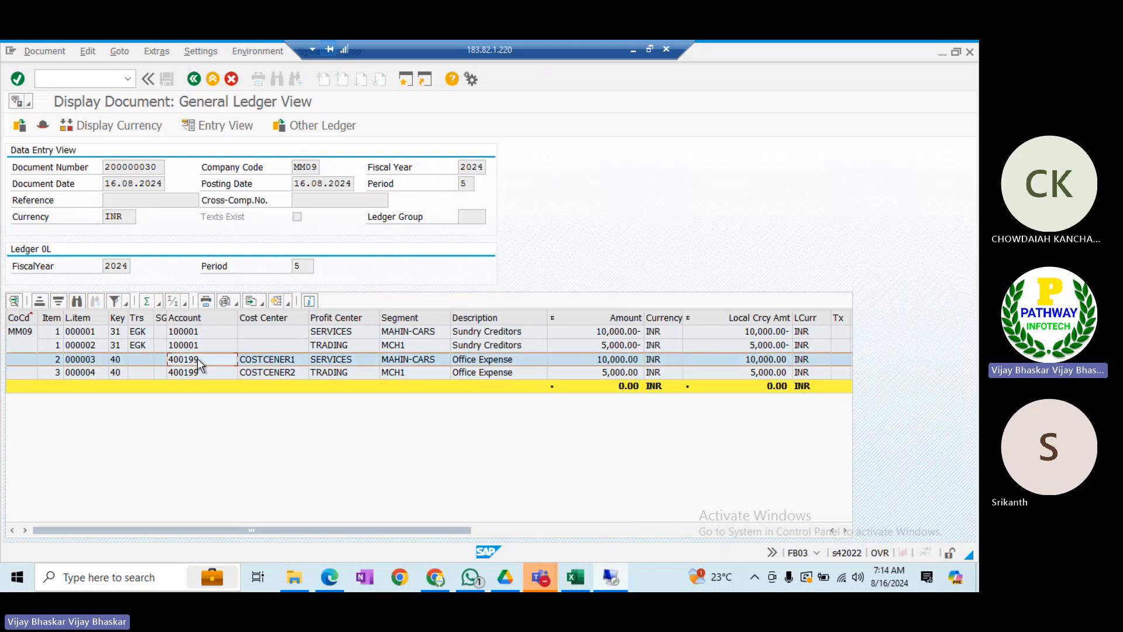
- Open the details of the SERVICES Office Expense line for account 400199 and return to the Excel notes
double_click(197, 359)
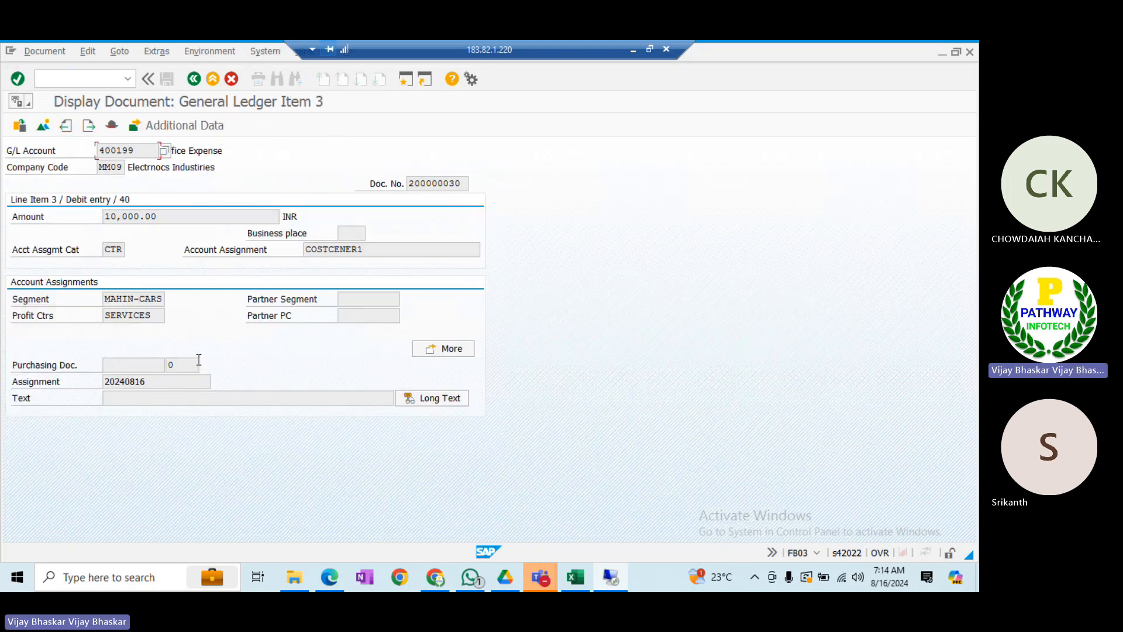
left_click(189, 153)
left_click(573, 570)
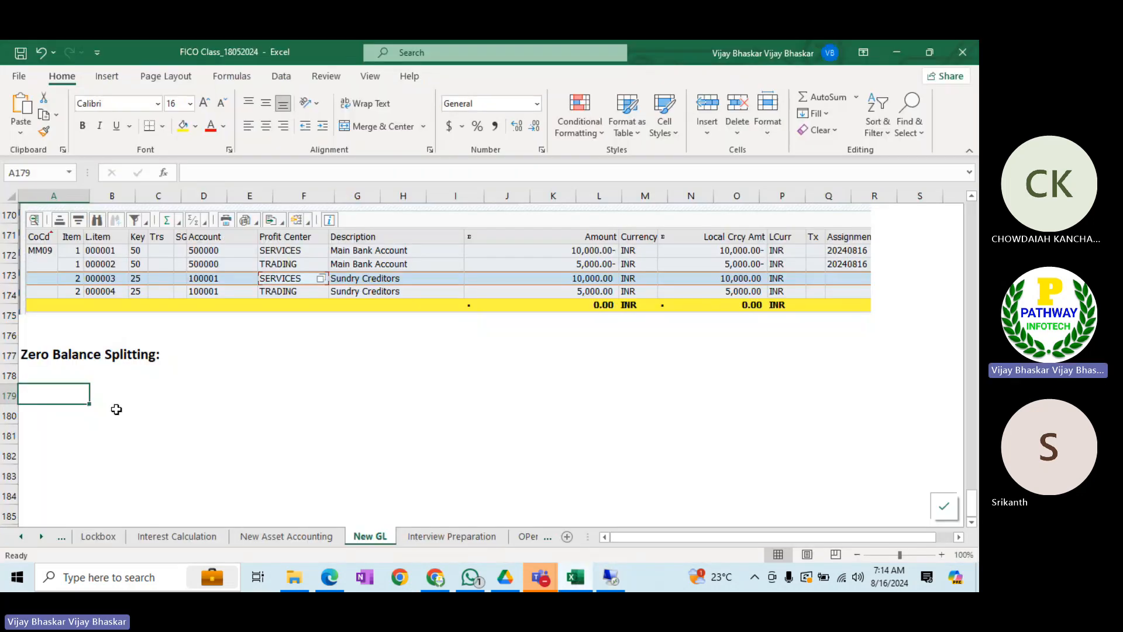
- Enter account 400199 in cell A179 and the description "Office expenses" in B179 beside it
type("400199")
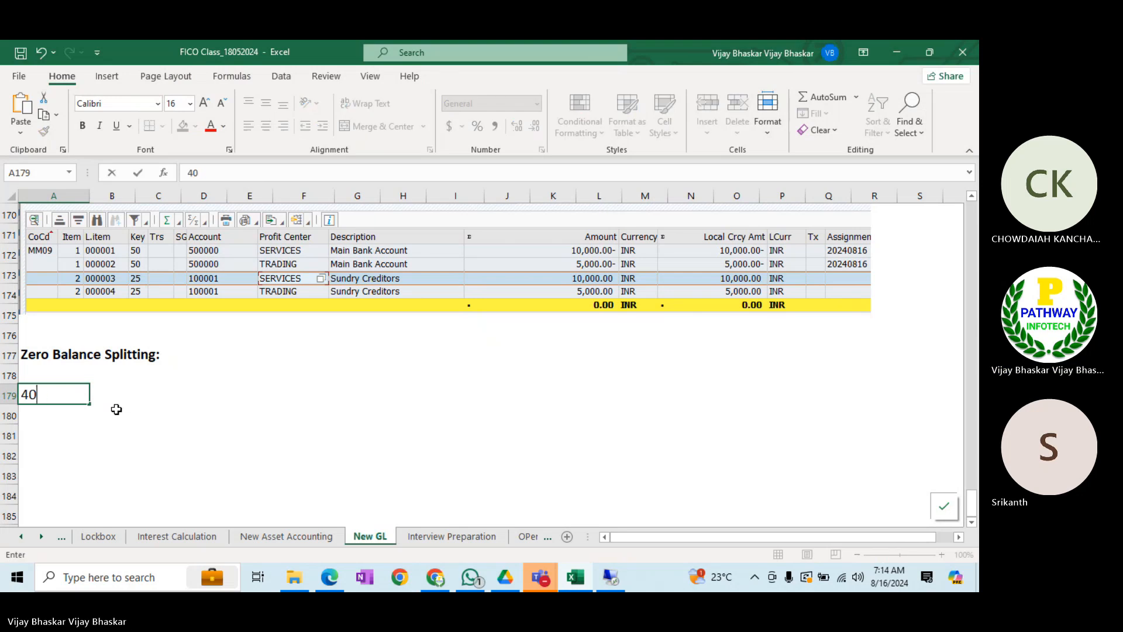
key("Tab")
type("Of")
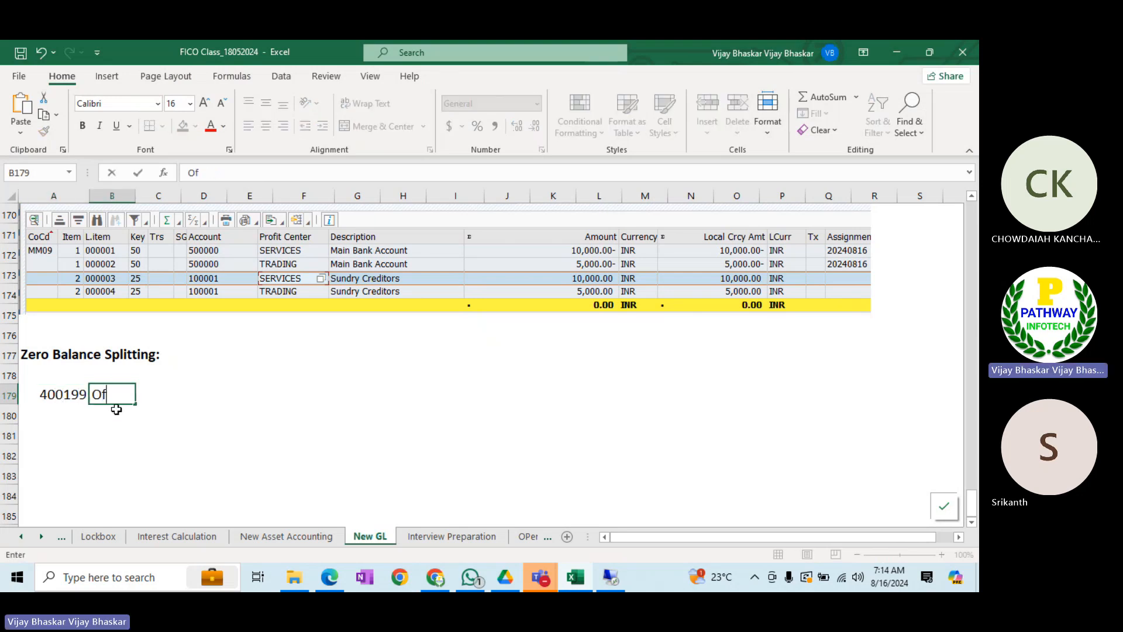
type("fice expenses")
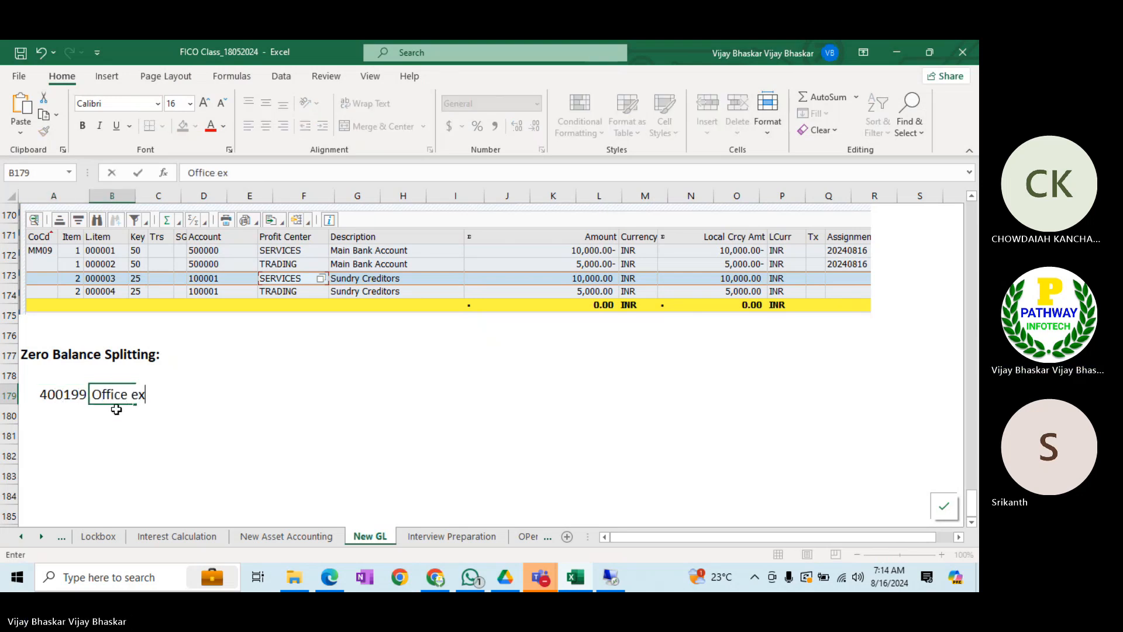
key("Tab")
key("Tab")
key("Tab")
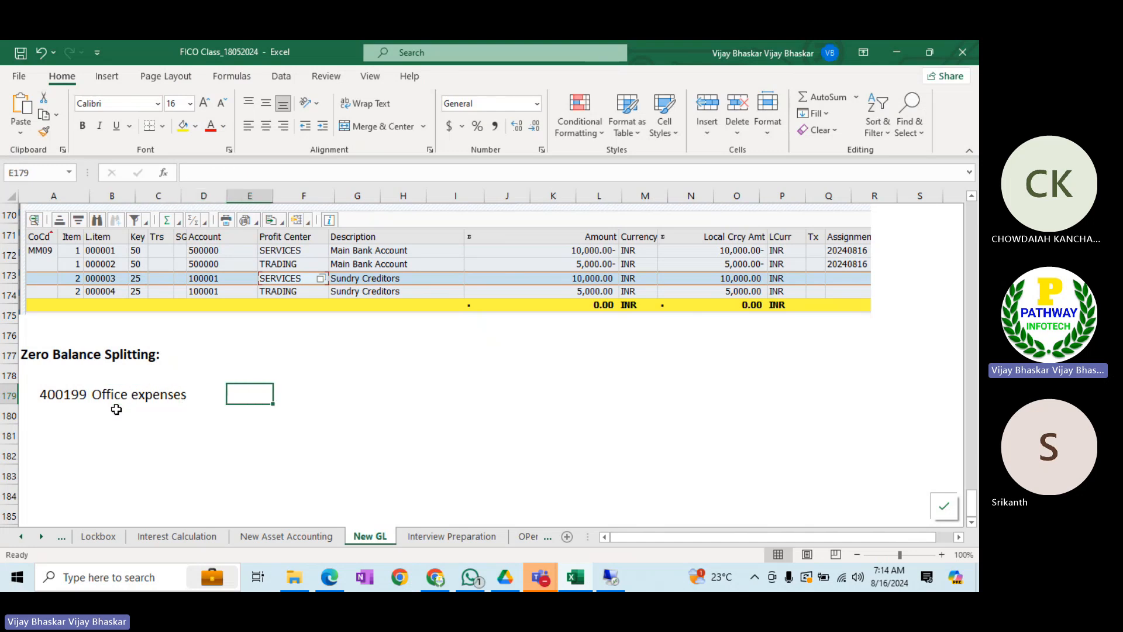
key("Return")
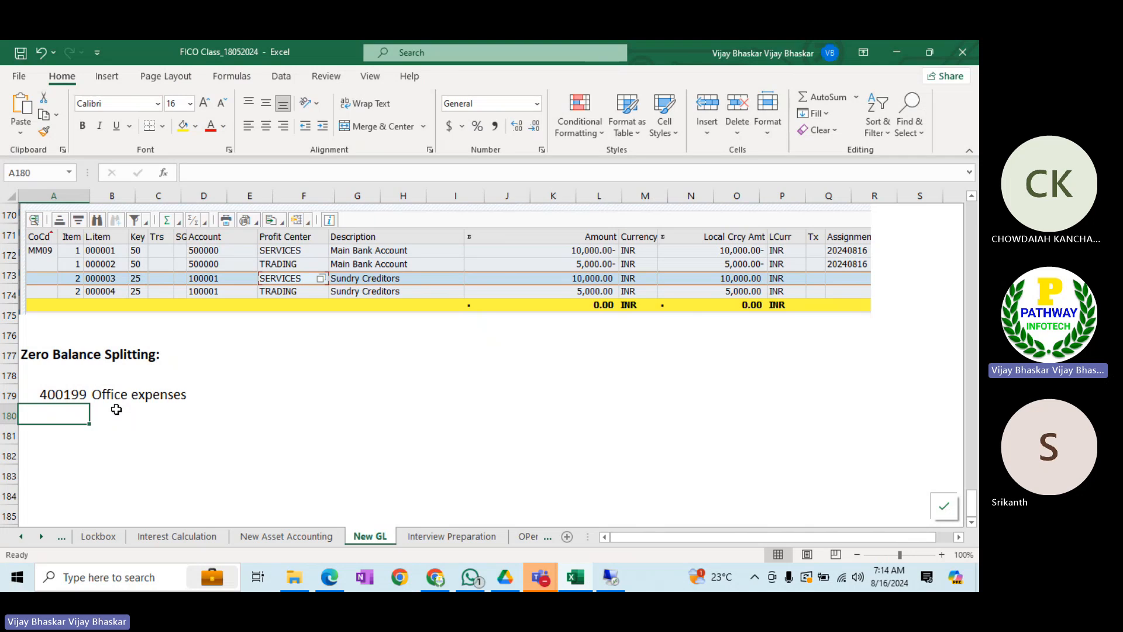
- Enter account 400199 in cell A180 and fill the "Office expenses" description down into B180
type("400199")
key("Return")
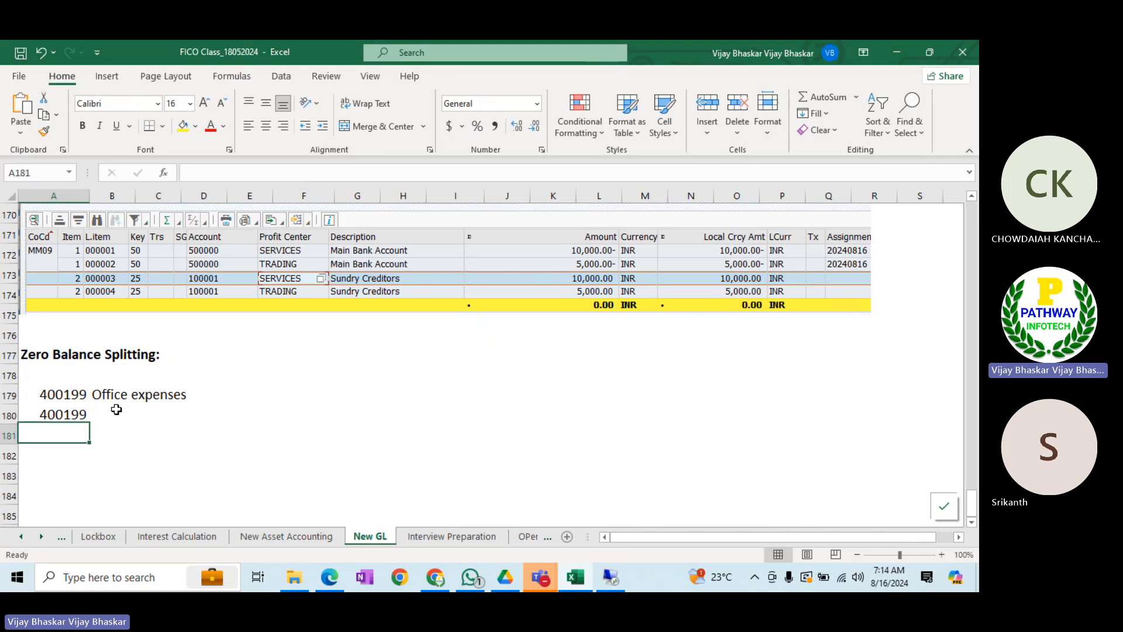
left_click(117, 409)
key("ctrl+d")
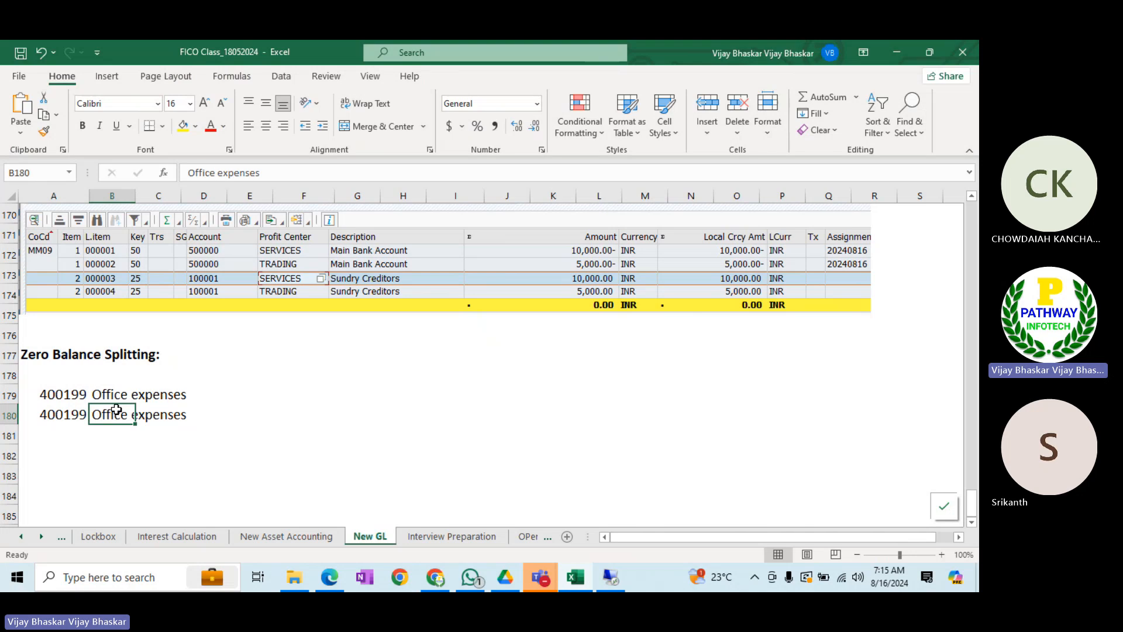
- Enter the profit centers Service in cell E179 and Trading in cell E180 for the two expense lines
left_click(262, 392)
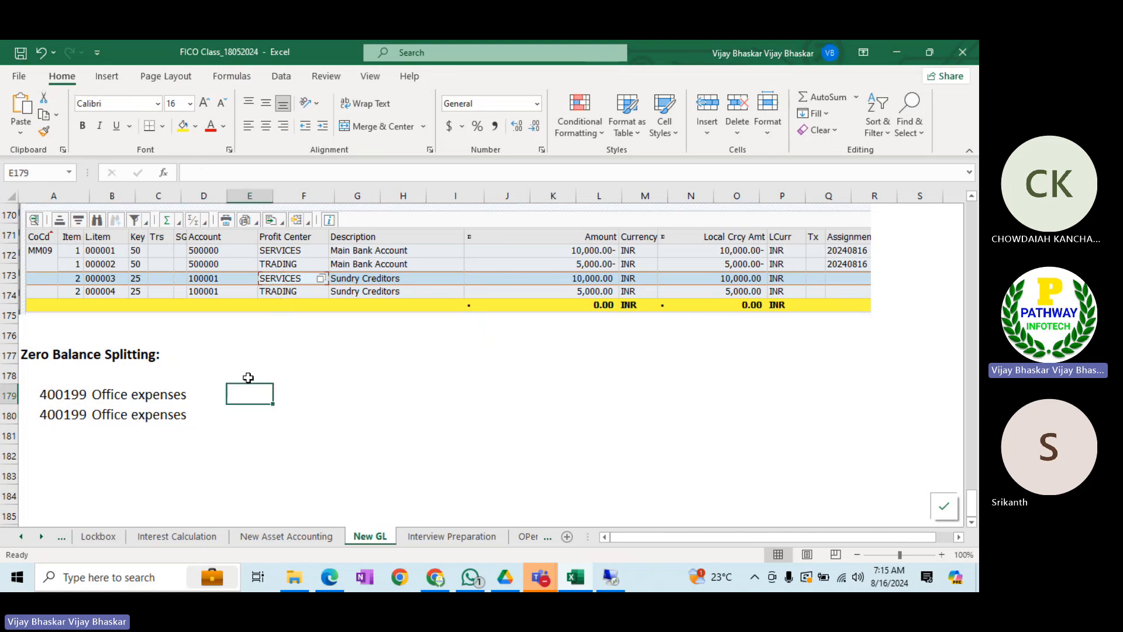
type("Service")
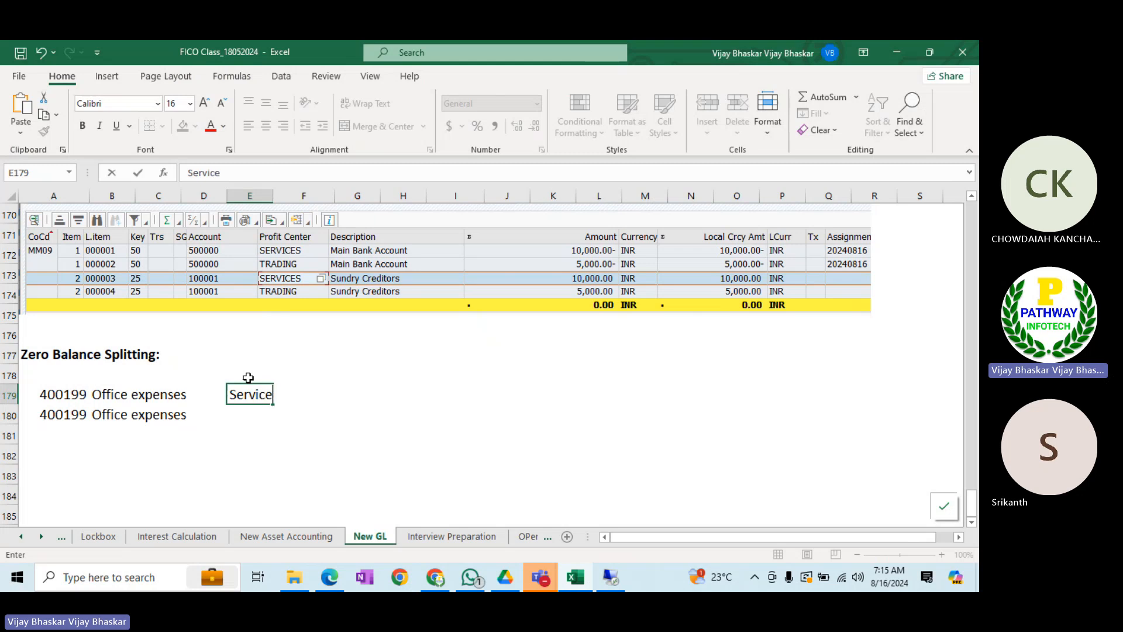
key("Return")
type("Trading")
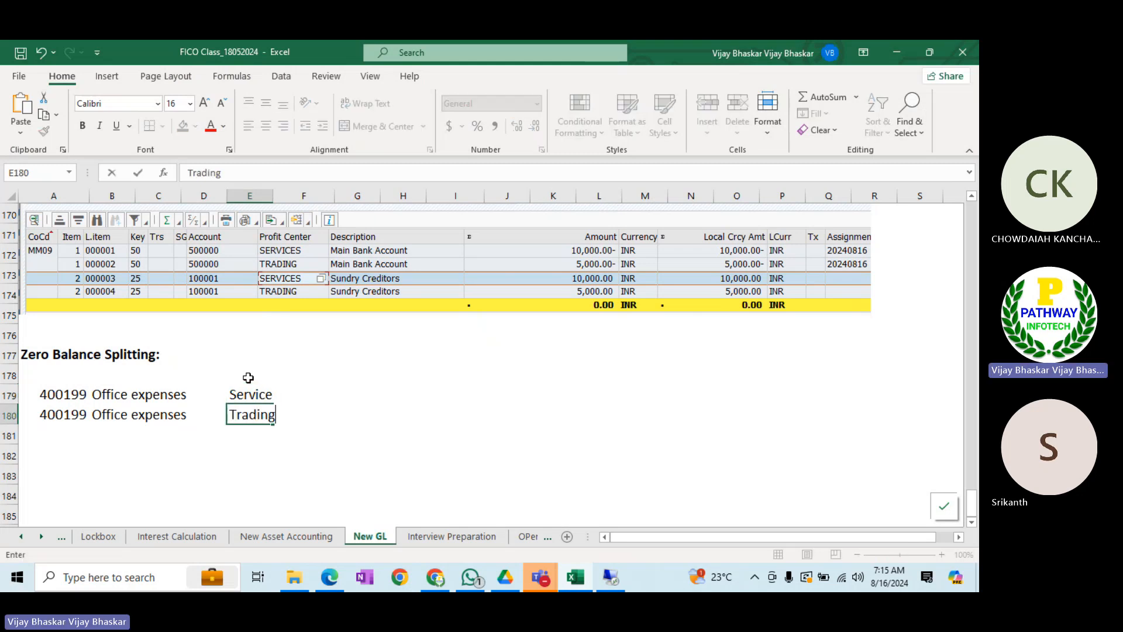
key("Return")
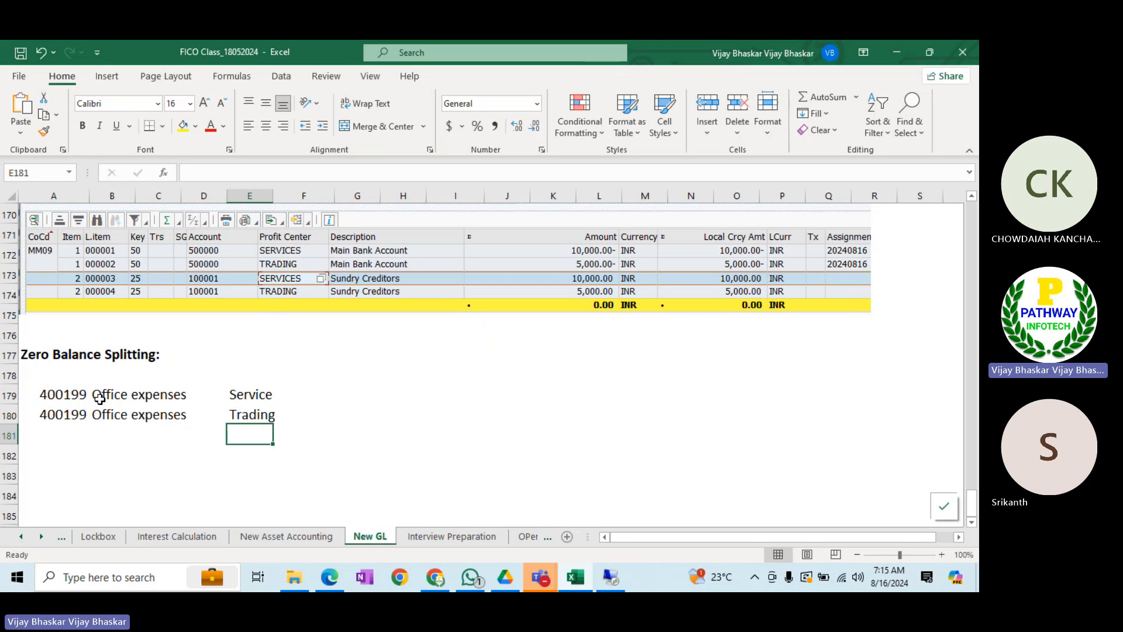
- Enter "Company Code - MM09" in cell A178 under the Zero Balance Splitting heading
left_click(77, 394)
left_click(75, 415)
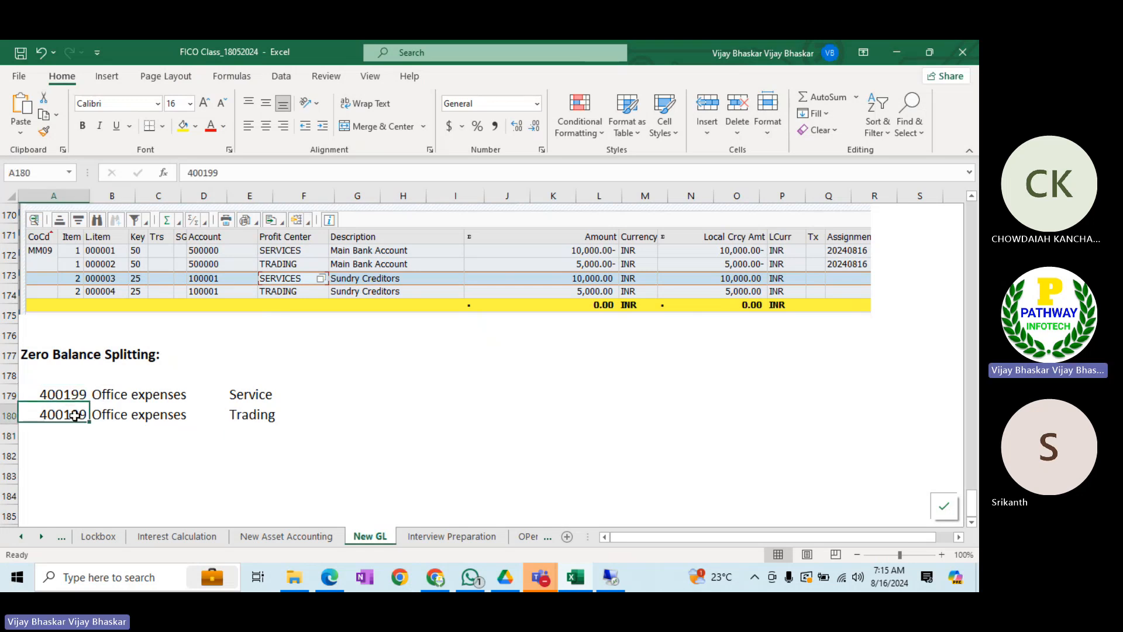
left_click(56, 378)
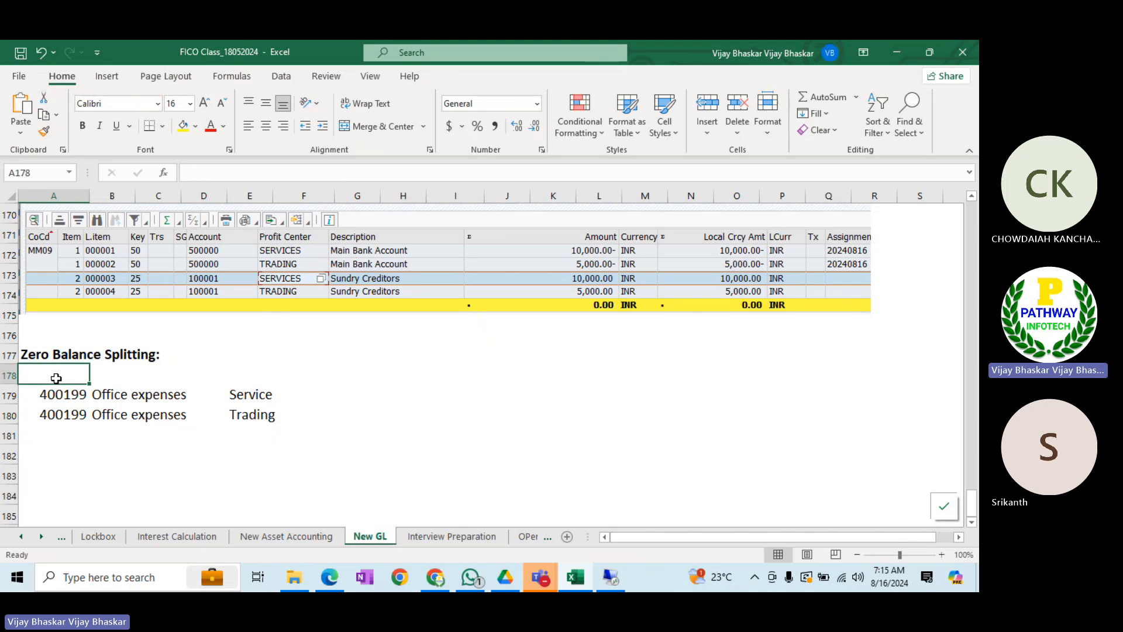
type("Com")
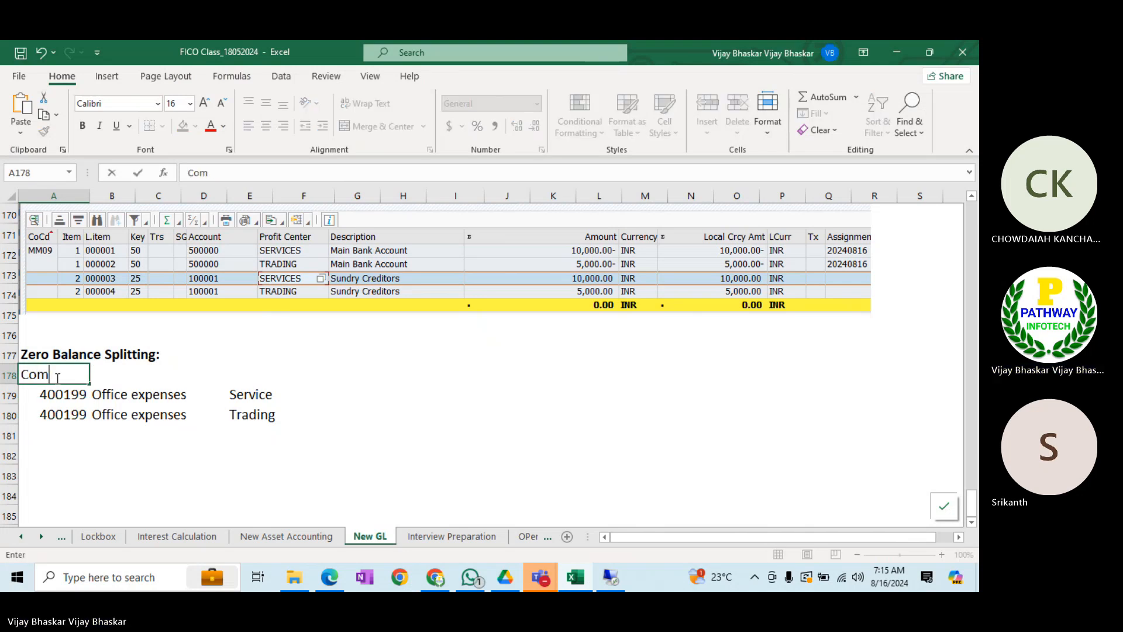
type("pany Co")
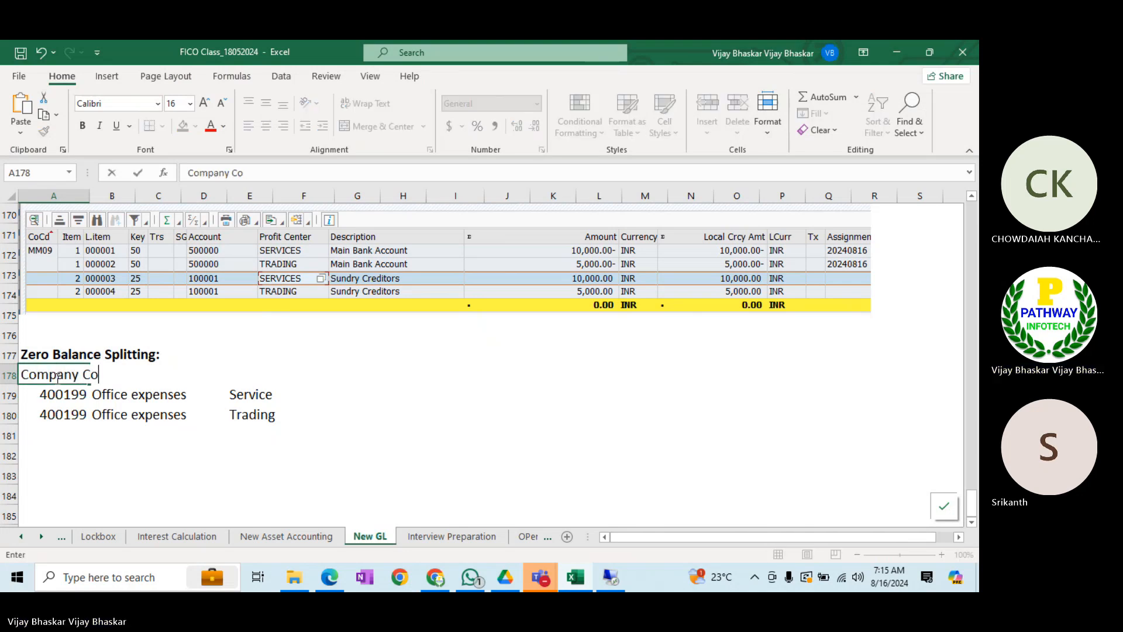
type("de - 252")
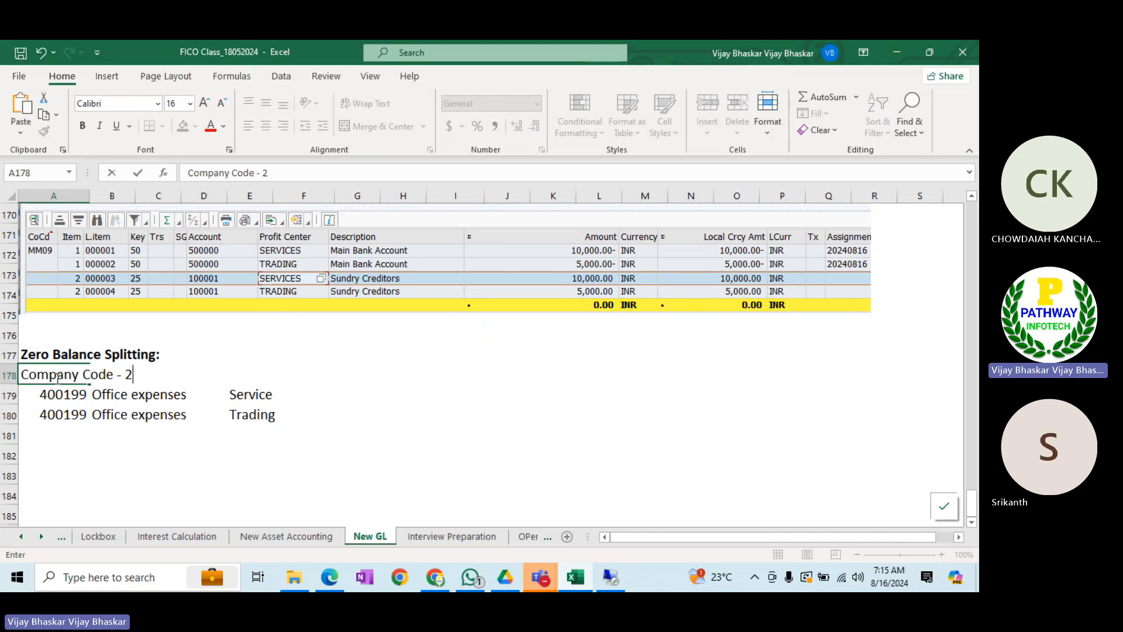
key("BackSpace")
key("BackSpace")
key("BackSpace")
type("MM09")
key("Tab")
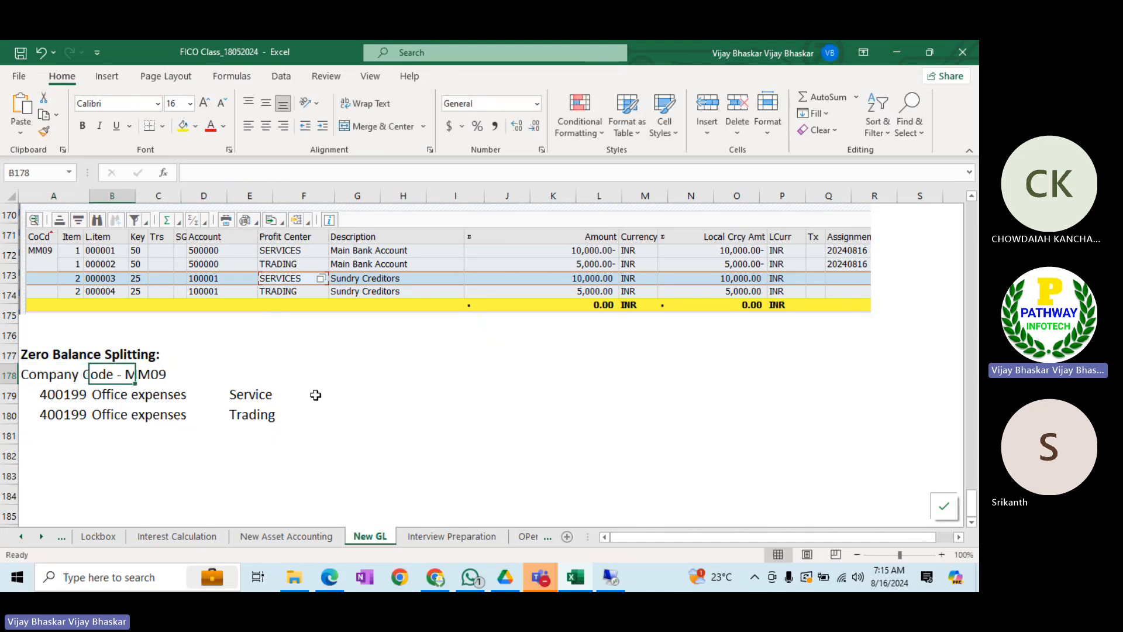
- Insert a blank row above the first expense line and enter the bold heading "G/L Account" in cell A179
left_click(337, 397)
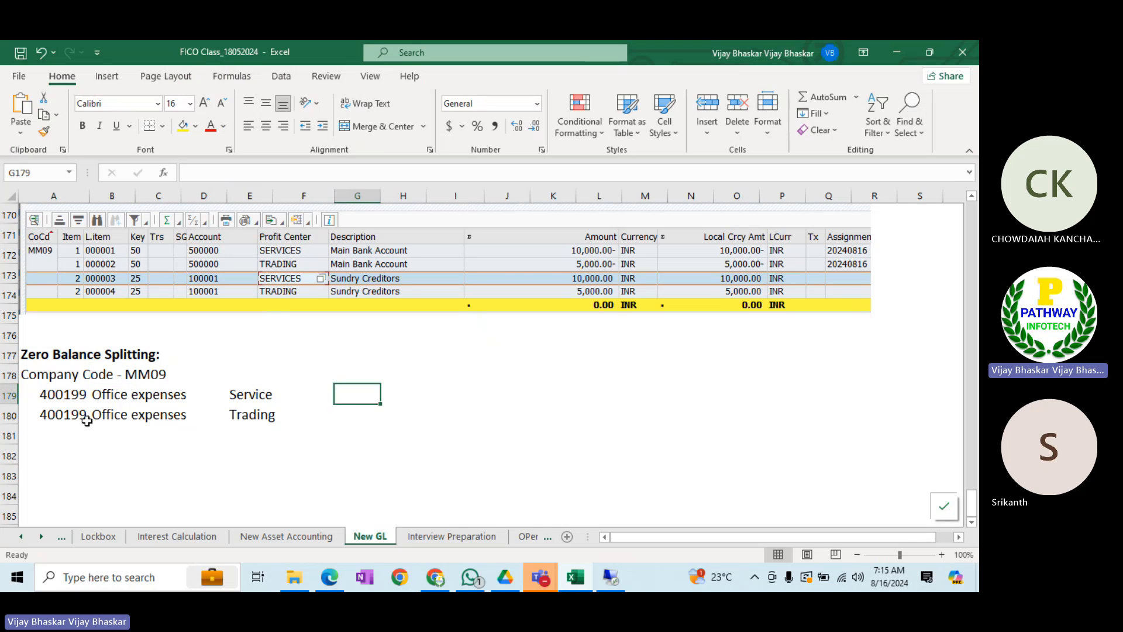
left_click(4, 396)
key("ctrl+shift+plus")
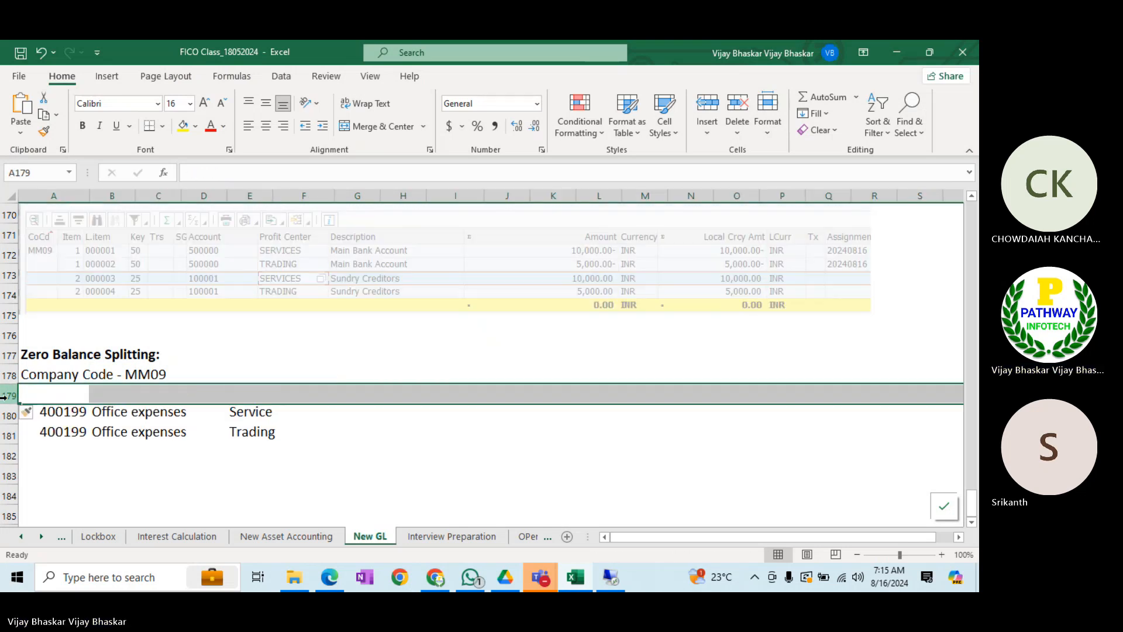
left_click(54, 394)
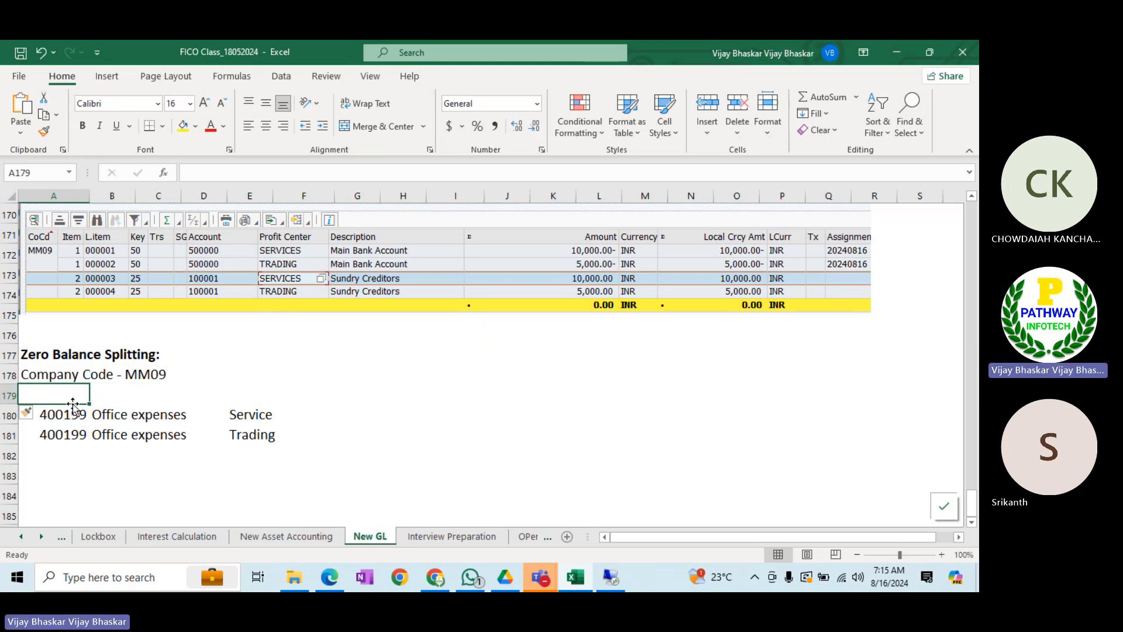
type("G/L Acc")
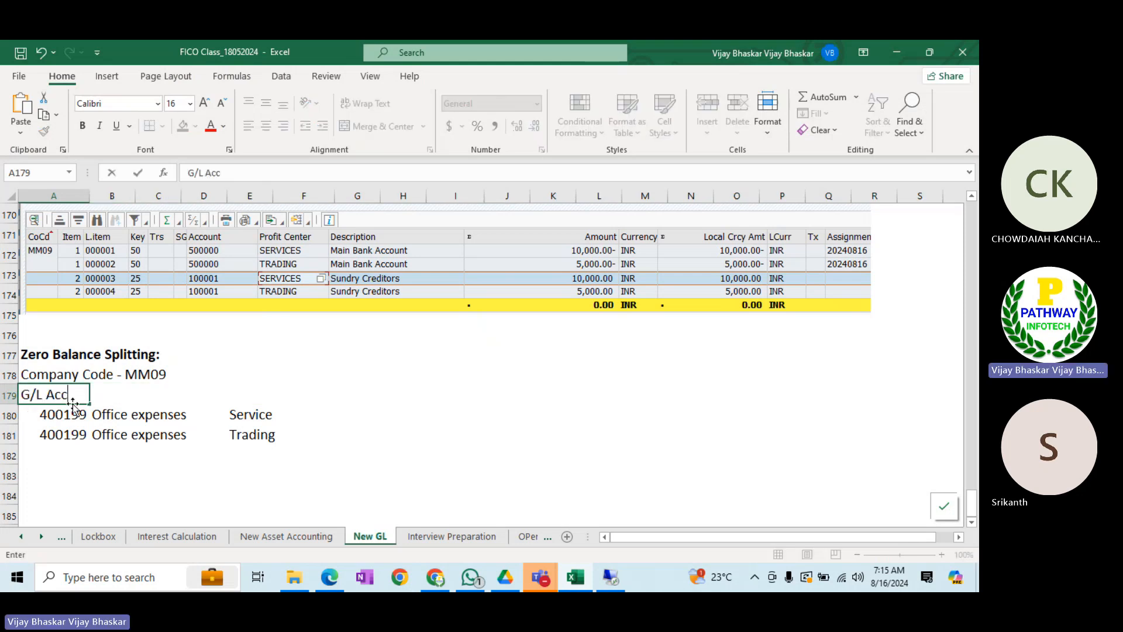
type("ount")
key("Return")
key("Up")
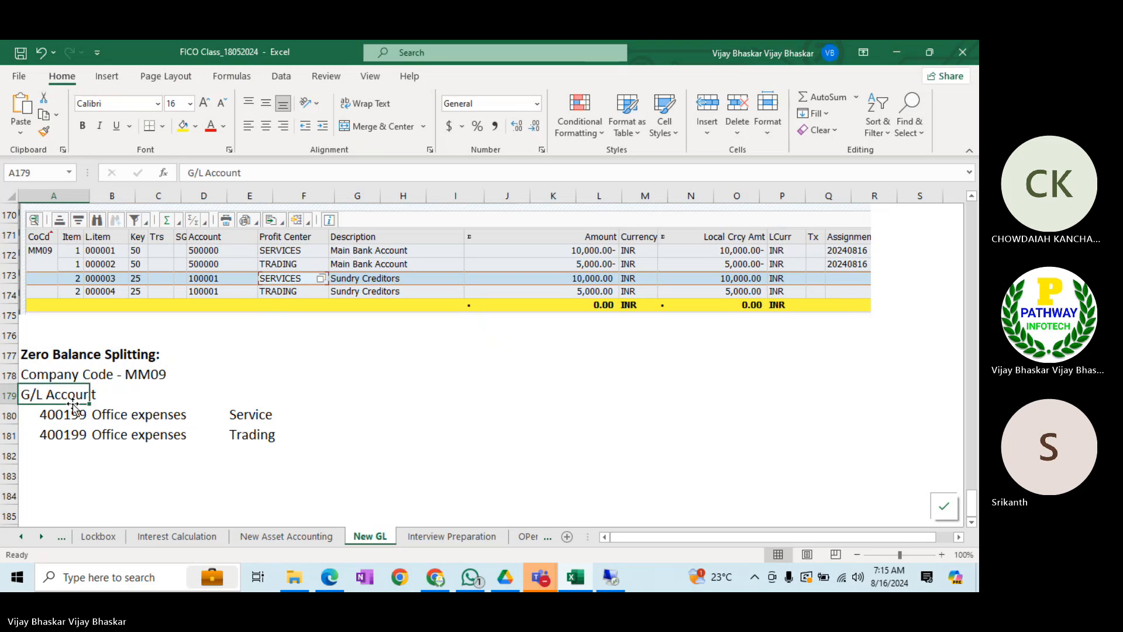
key("ctrl+b")
- Add the bold column heading "Profit Center" in cell E179 above Service and Trading
key("Right")
key("Right")
key("Right")
key("Right")
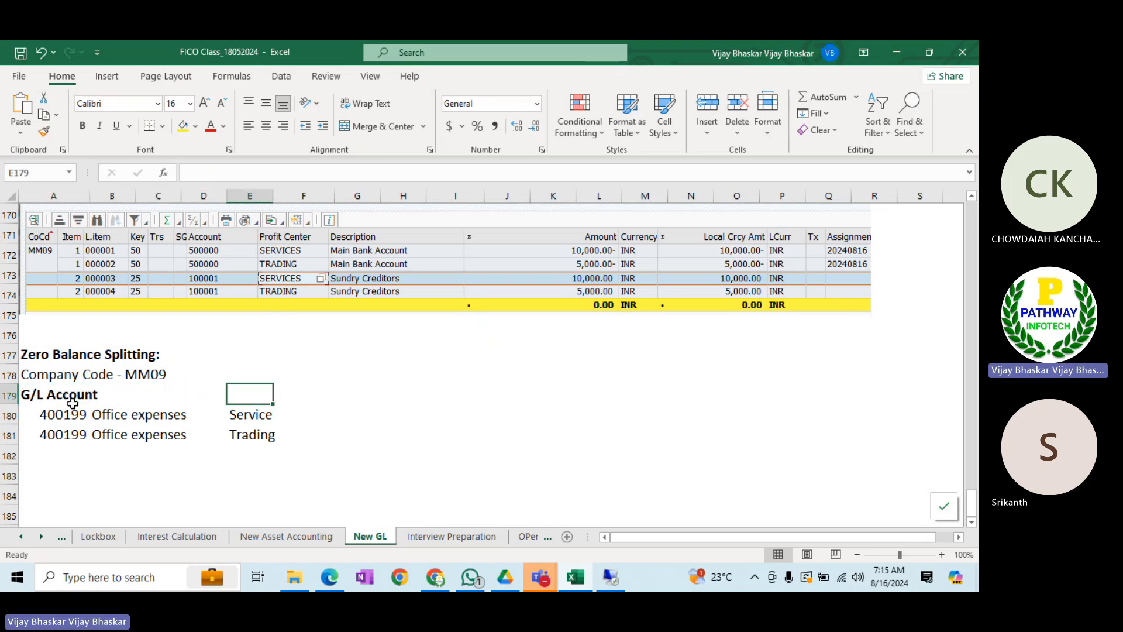
type("P")
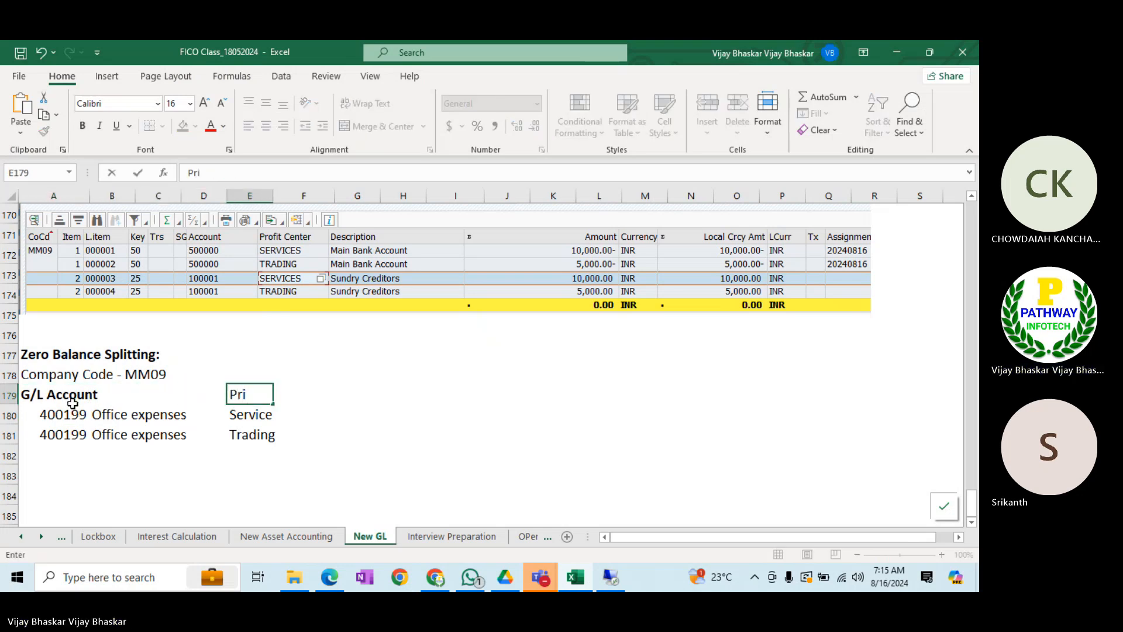
type("rofit Center")
key("Return")
key("Up")
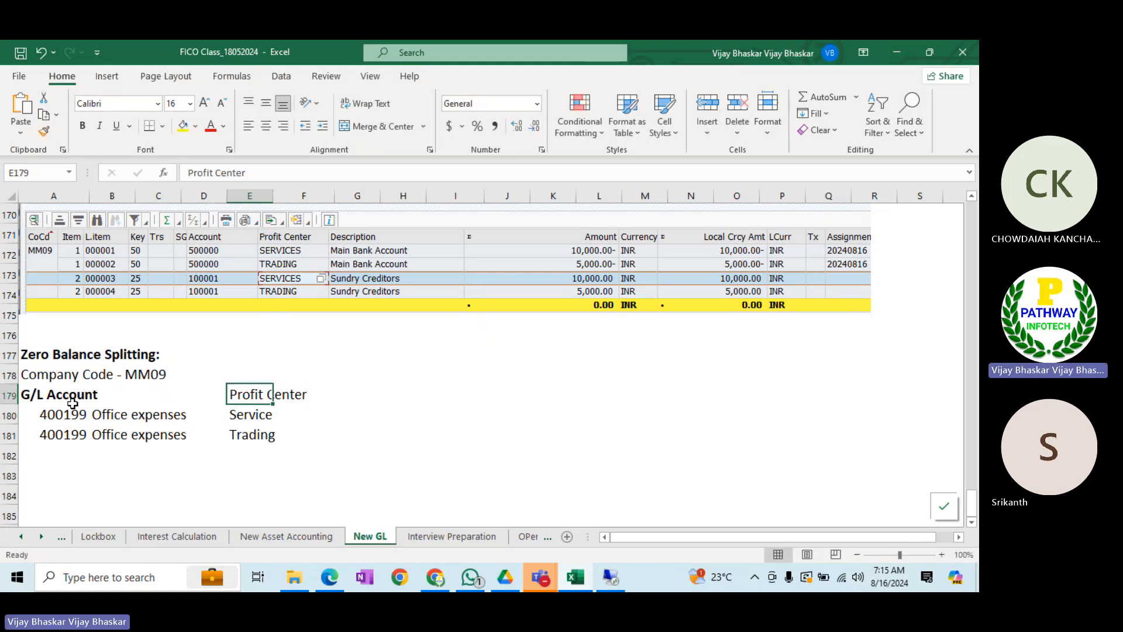
key("ctrl+b")
- Add the bold column heading "Amount" in cell G179
key("Right")
key("Right")
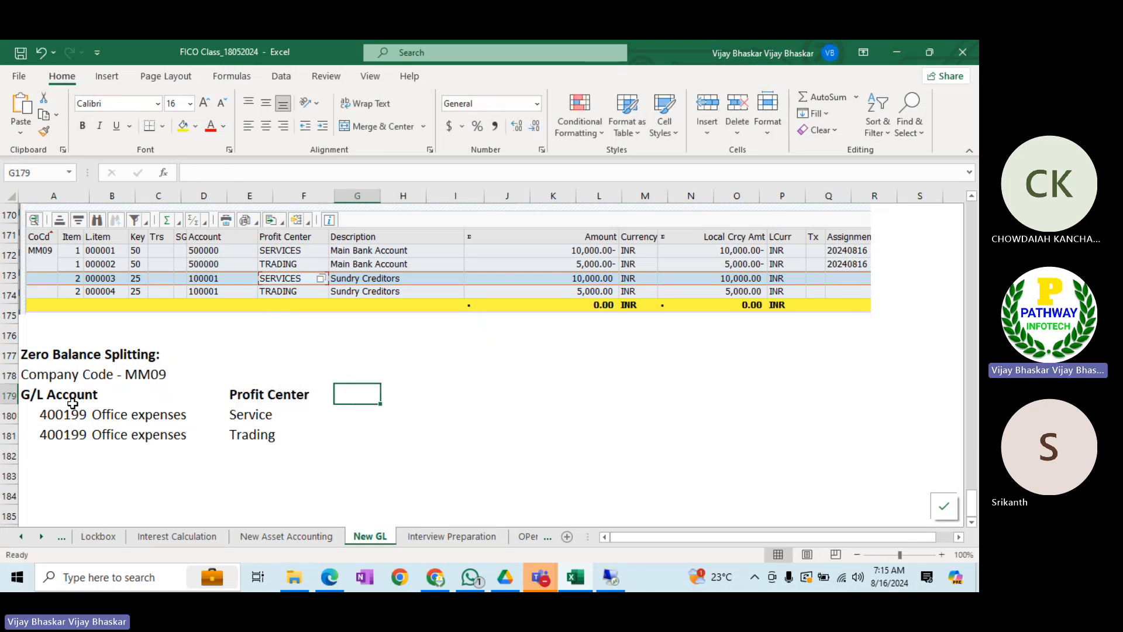
type("Amount")
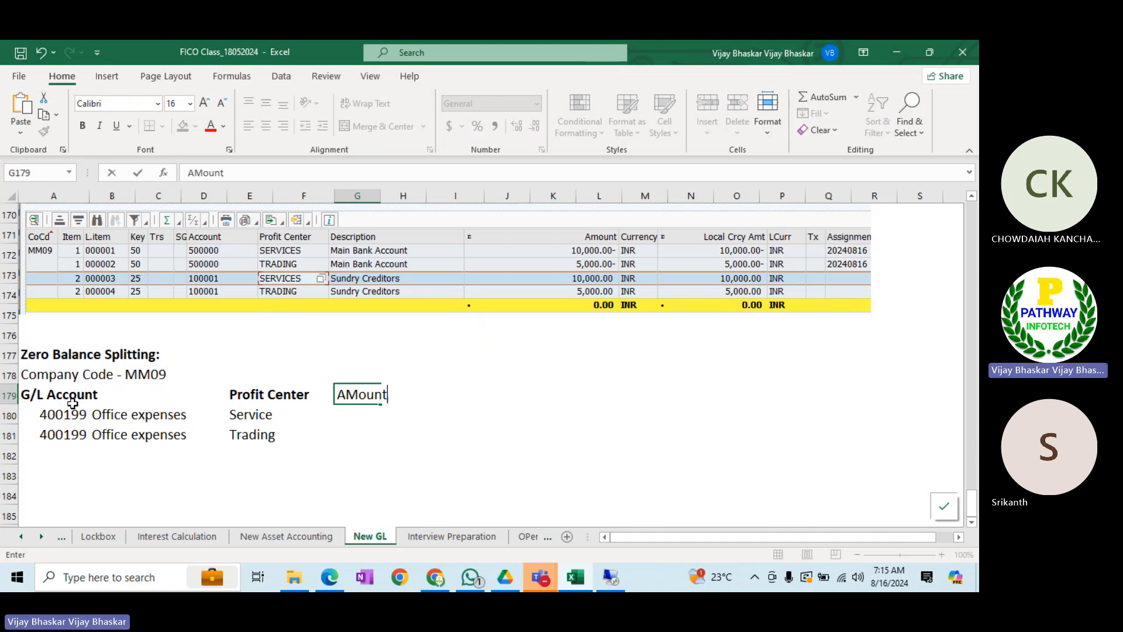
key("Return")
key("Up")
key("ctrl+b")
- Enter the amount 1000 in cell G180 for the Service line and review both profit center entries
key("Down")
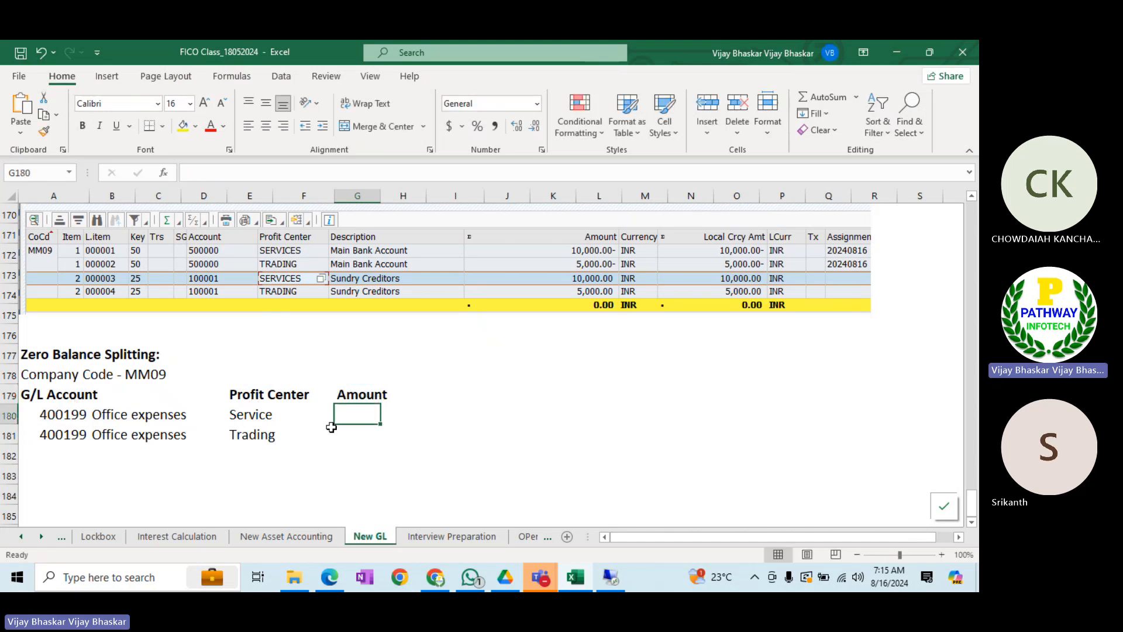
type("1000")
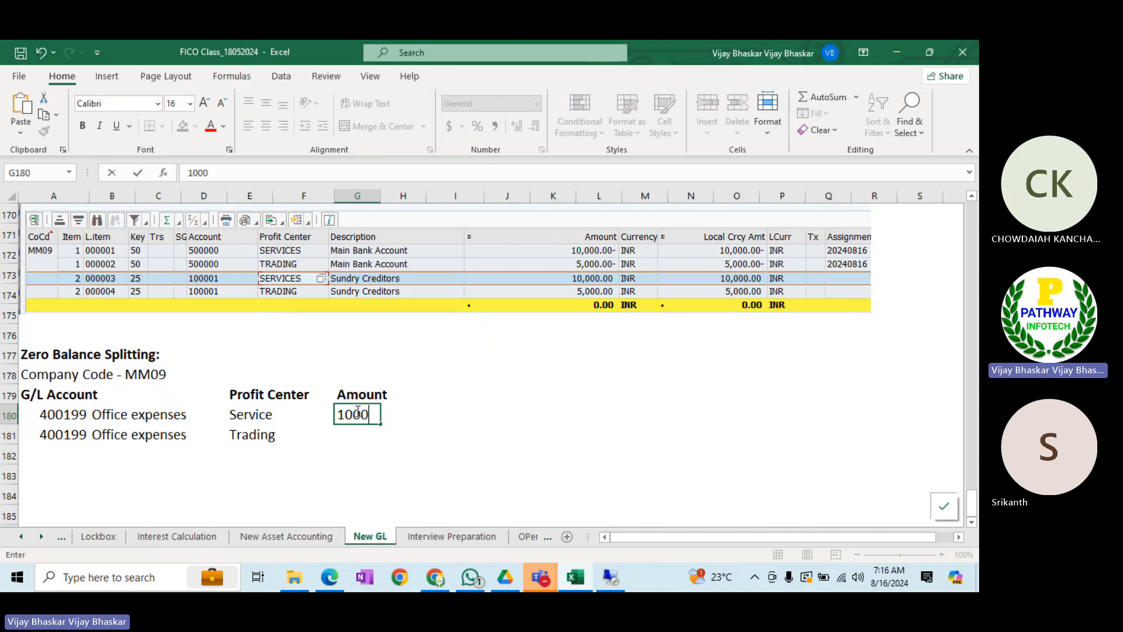
key("Return")
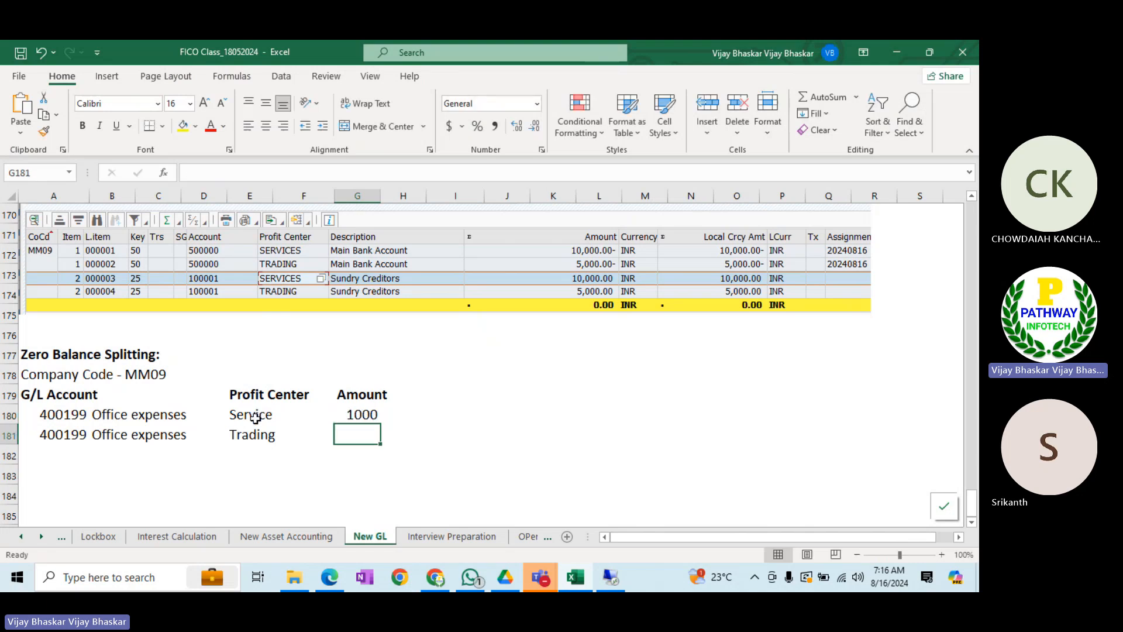
left_click(361, 414)
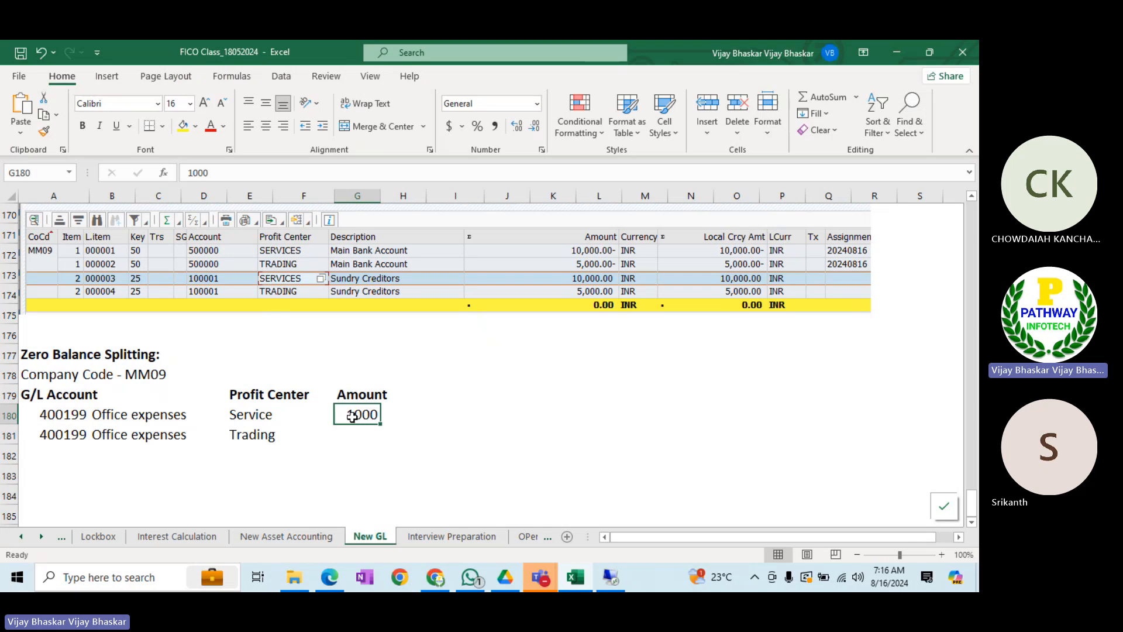
left_click(261, 414)
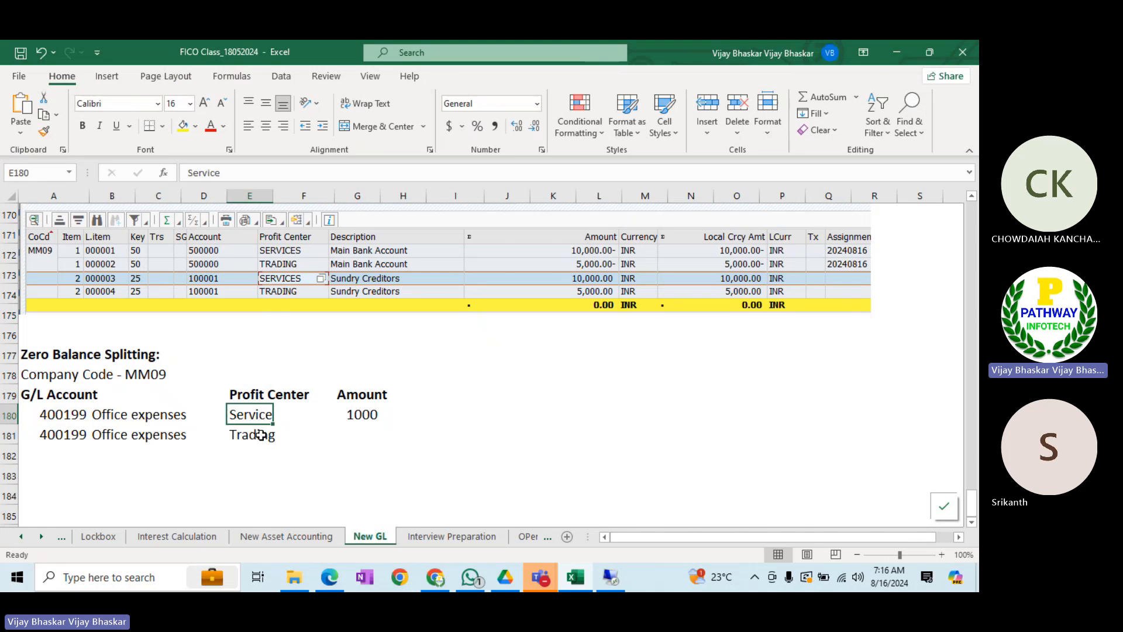
left_click(261, 434)
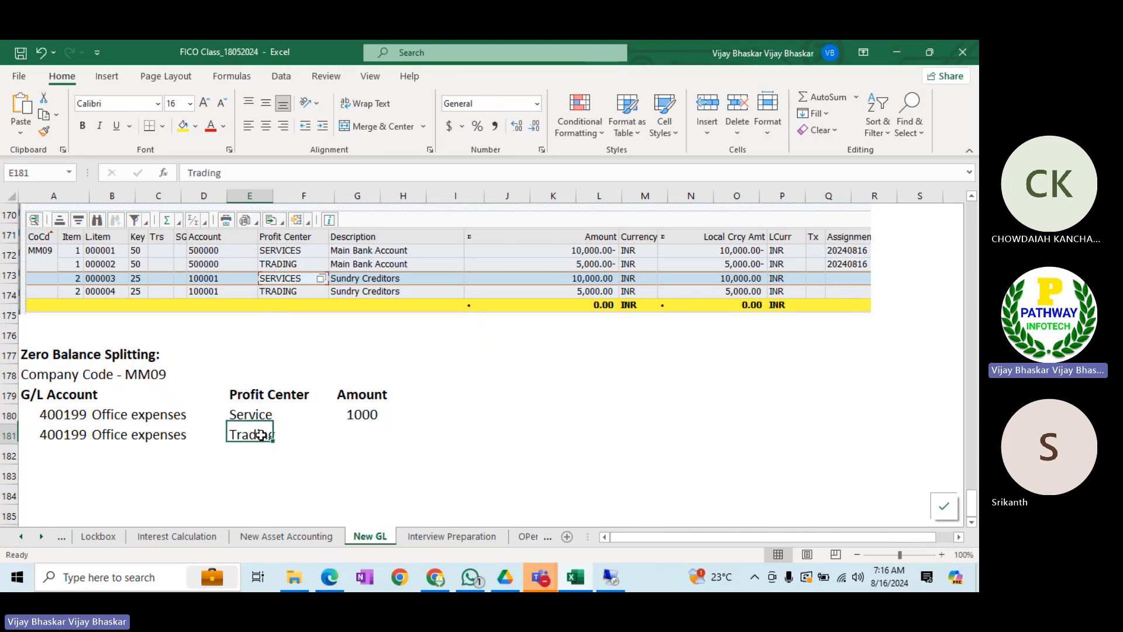
- Enter the amount -1000 in cell G181 for the Trading line and review both expense lines' accounts and profit centers
left_click(350, 436)
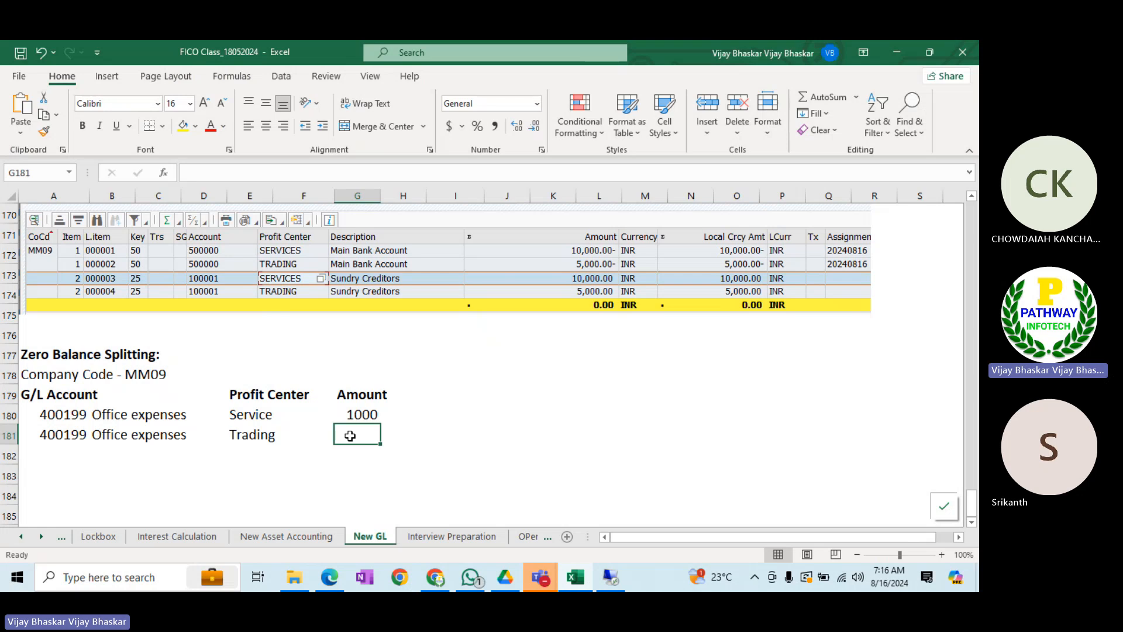
type("-1000")
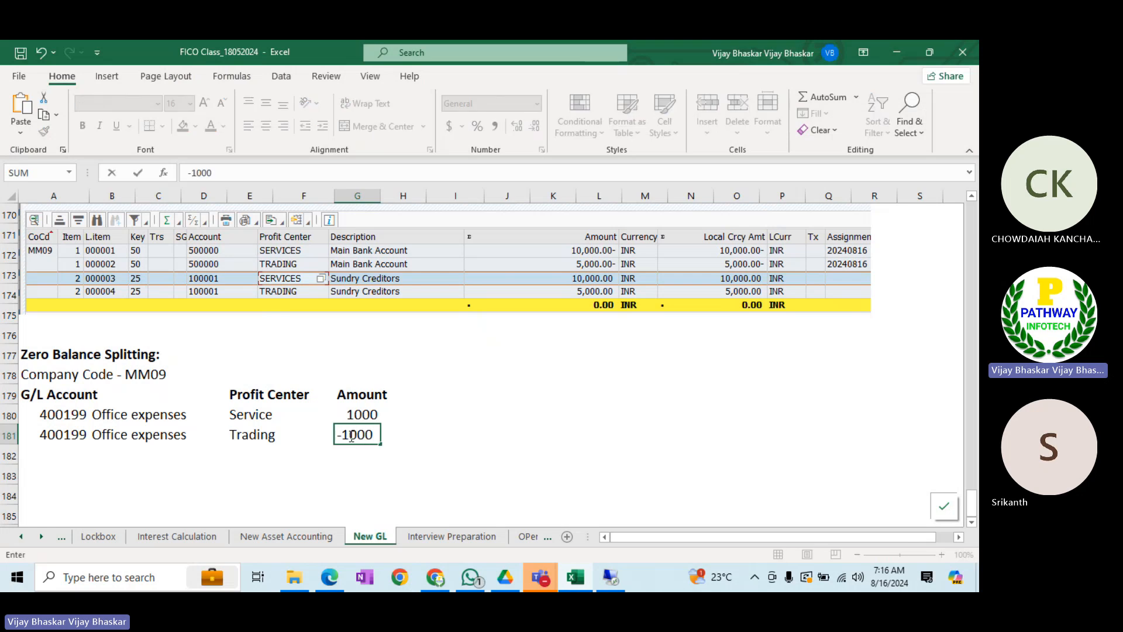
key("ctrl+Return")
key("Return")
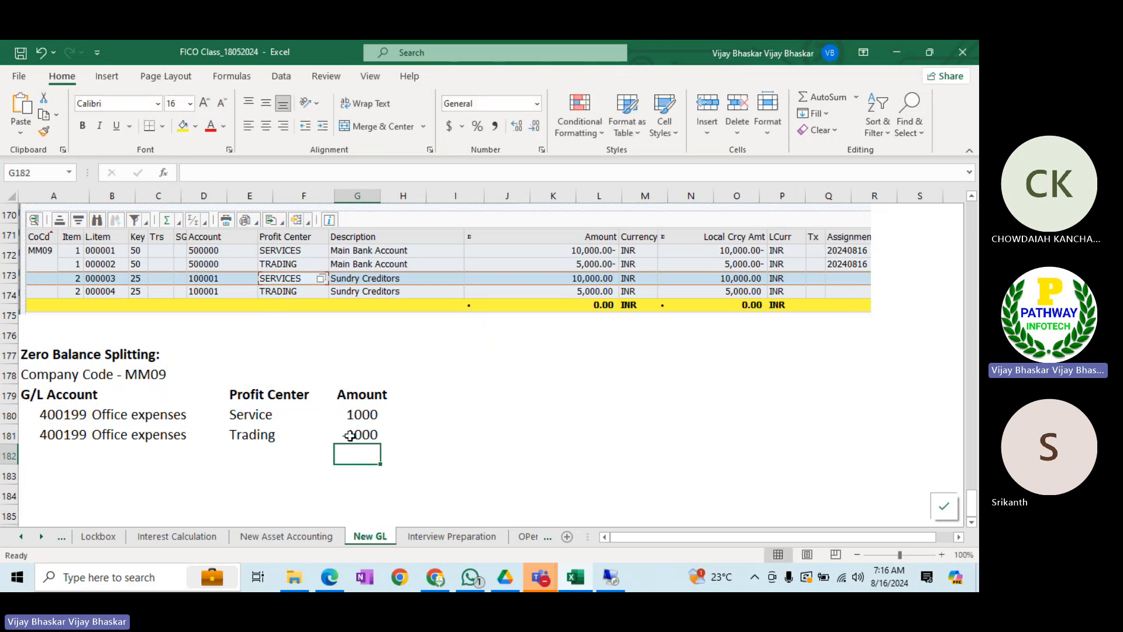
left_click(60, 416)
left_click(63, 436)
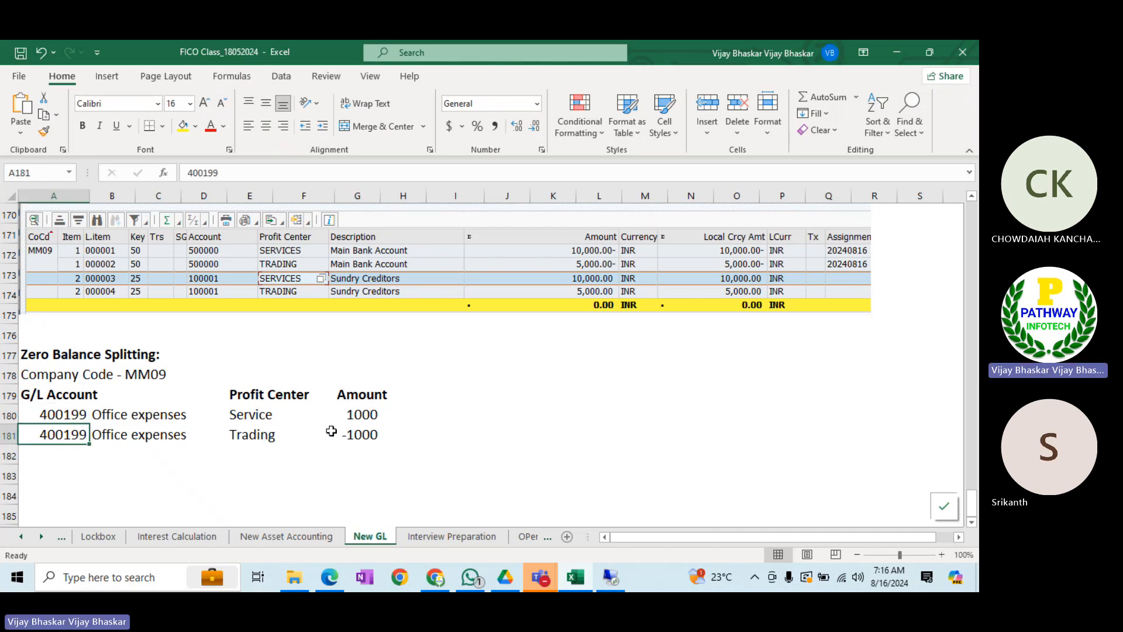
left_click(267, 414)
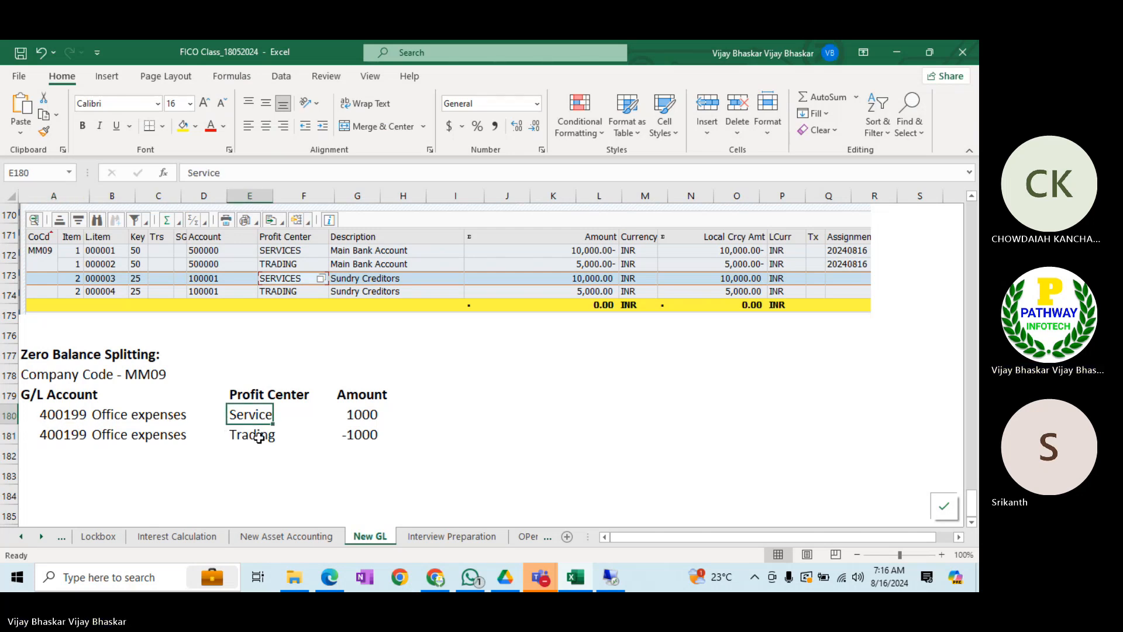
left_click(258, 438)
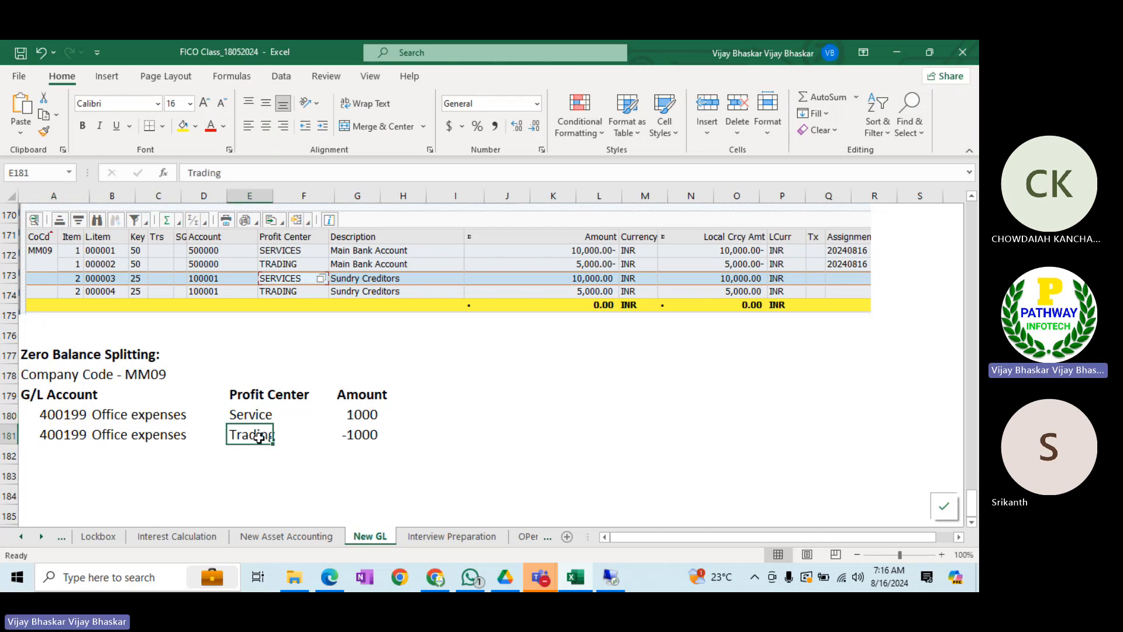
- Enter the note "The balance tranfer between the 2 profit centers" in cell A183 below the expense lines
left_click(51, 468)
type("The bal")
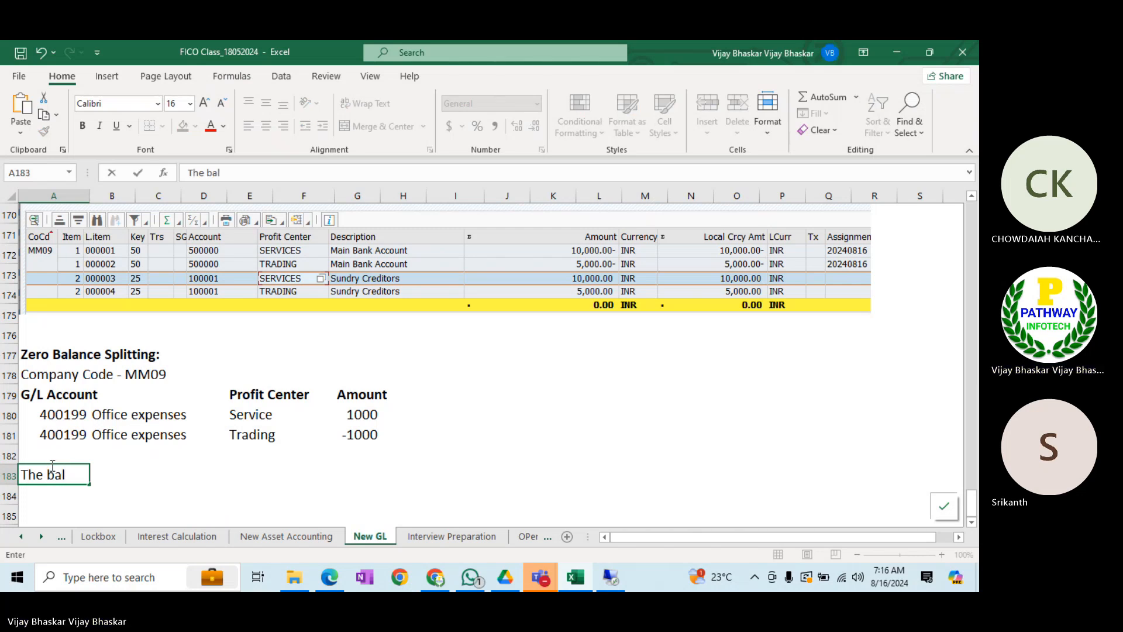
type("ance tra")
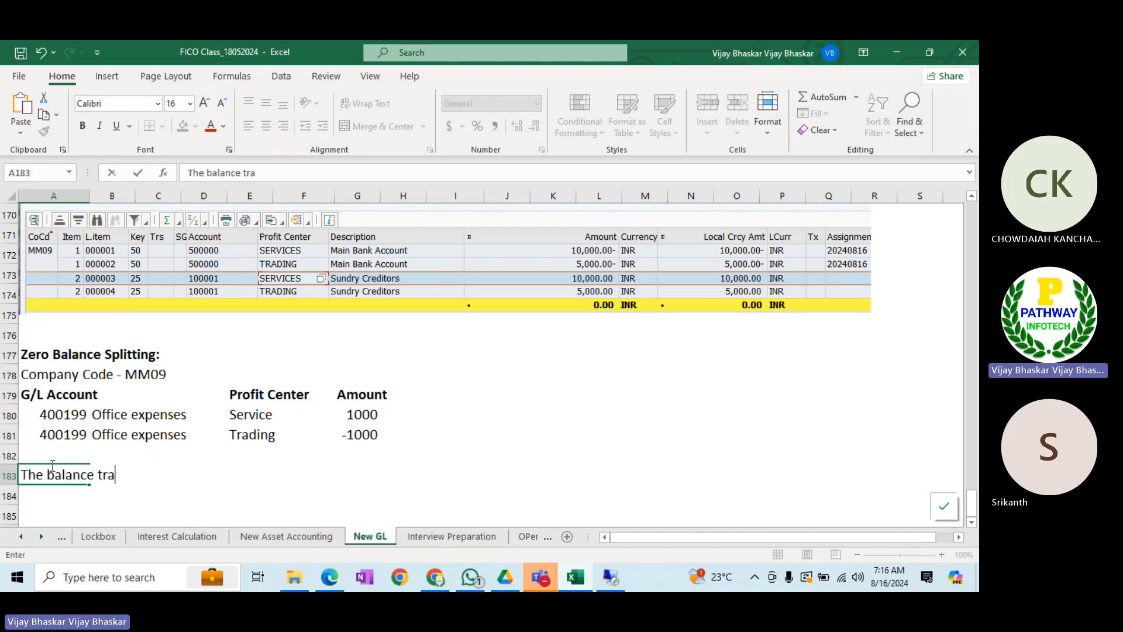
type("nfer betw")
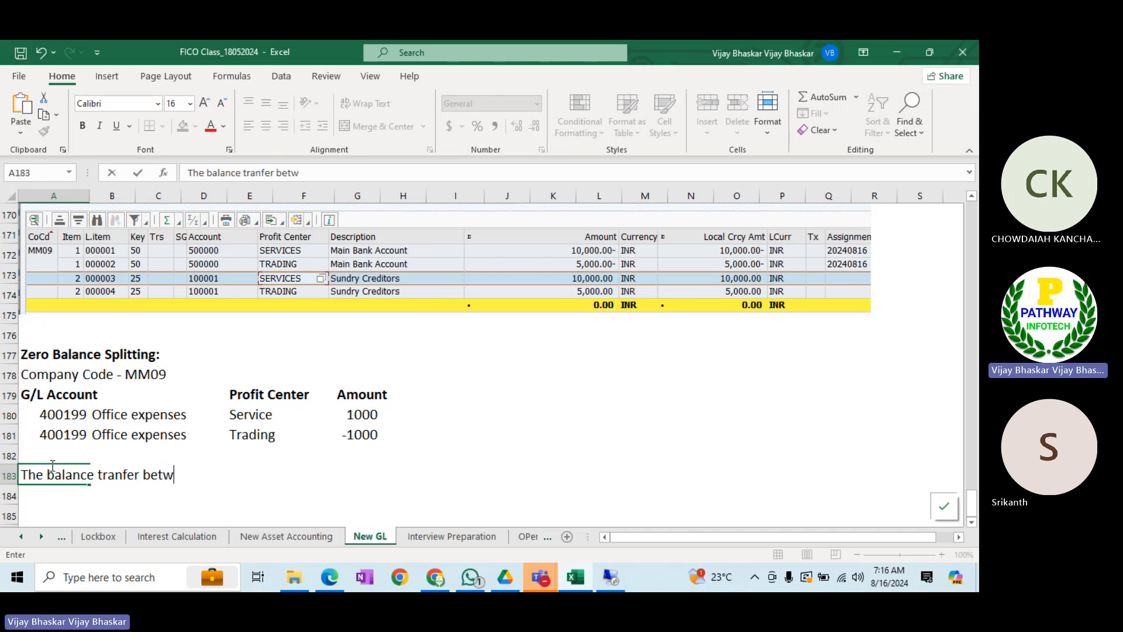
type("een the 2 ")
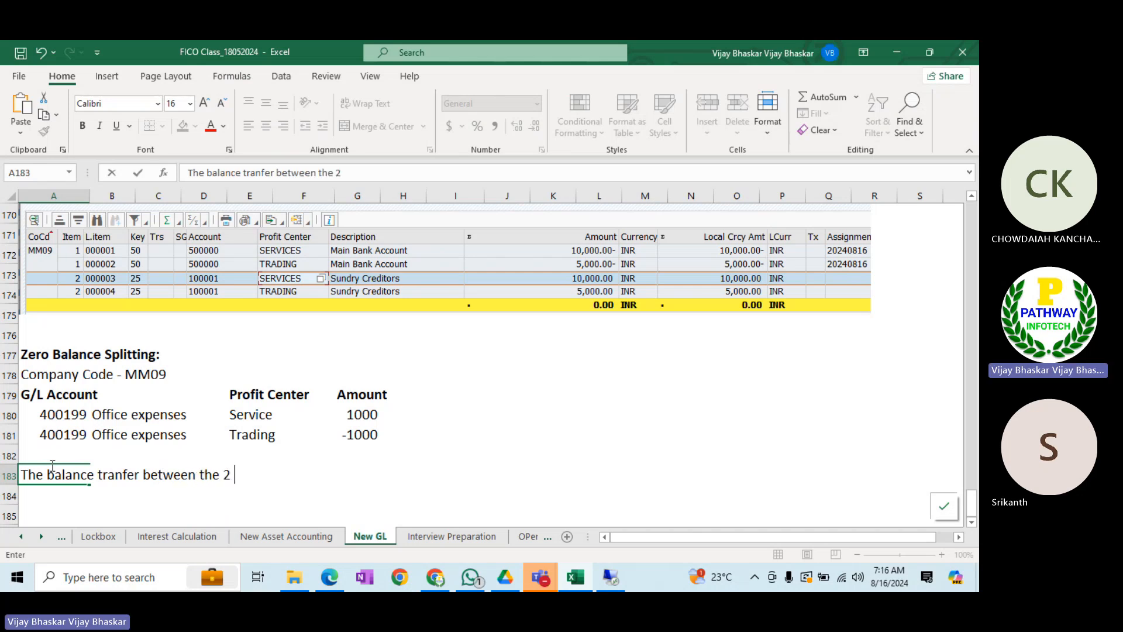
type("profit center")
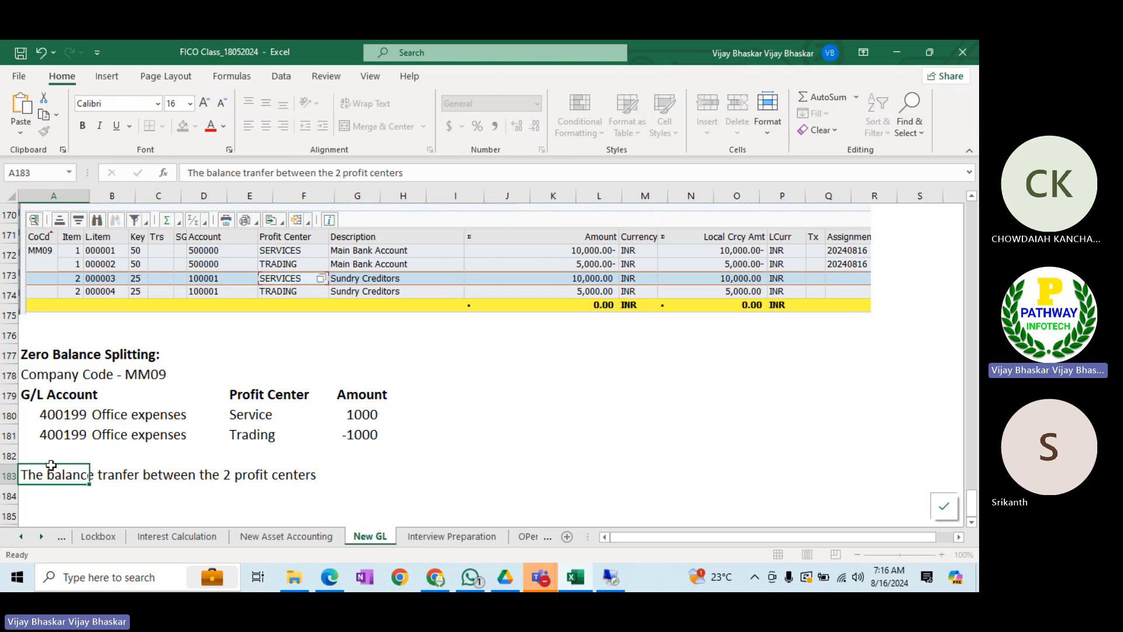
key("Return")
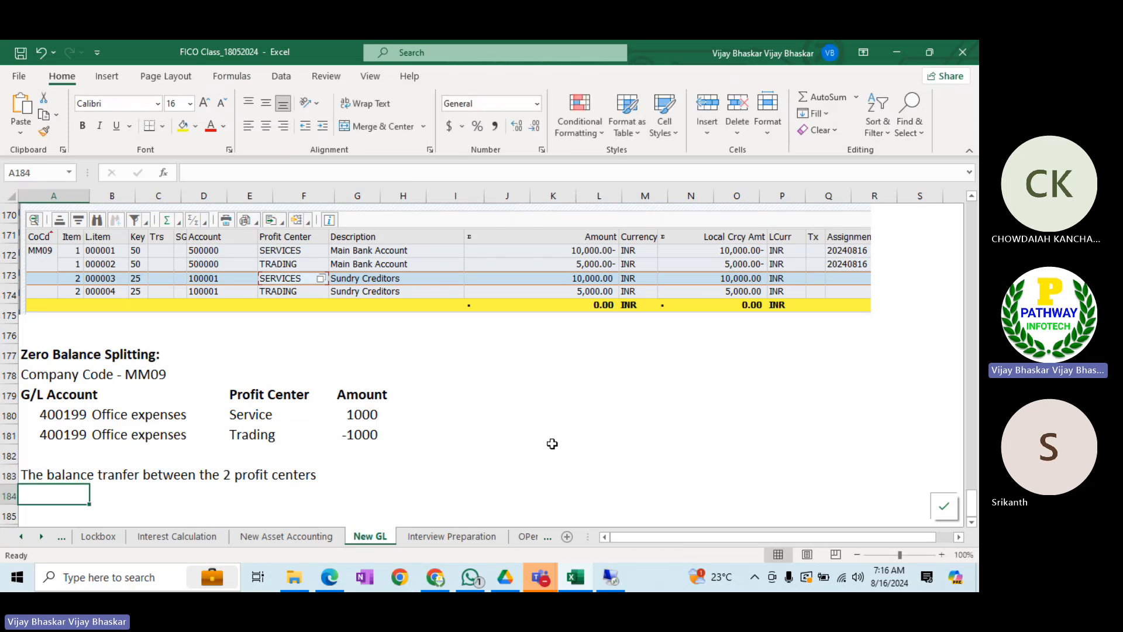
- Add the bold column heading "Segments" in cell I179 of the zero balance splitting table
left_click(971, 525)
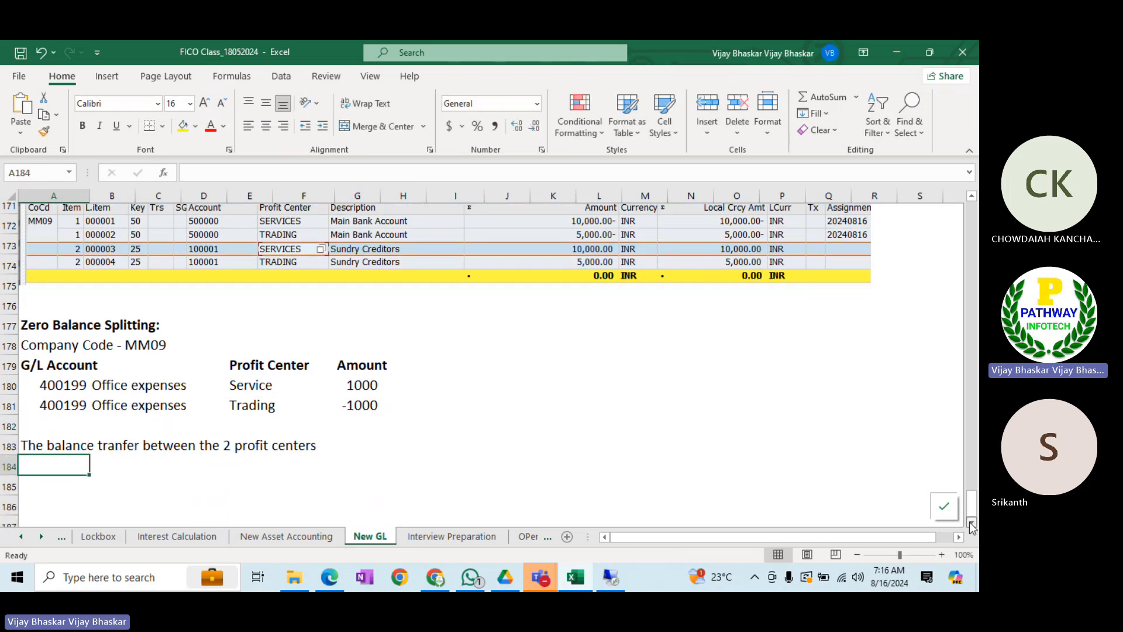
left_click(971, 524)
left_click(416, 359)
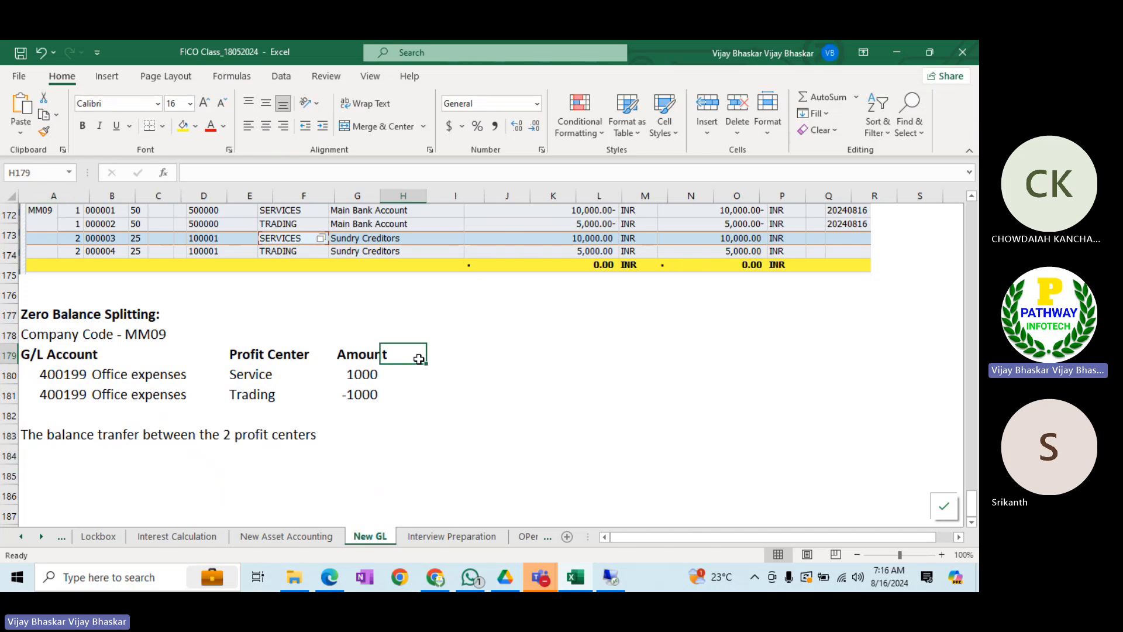
left_click(458, 355)
type("Segemnt")
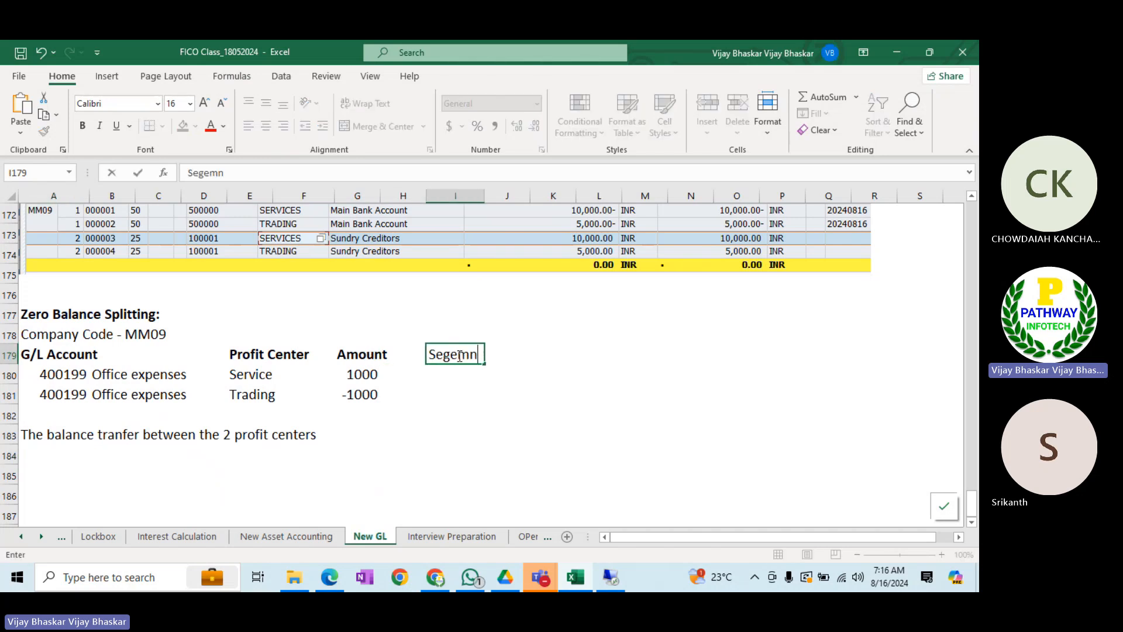
key("BackSpace")
key("BackSpace")
key("BackSpace")
key("BackSpace")
type("ments")
key("Return")
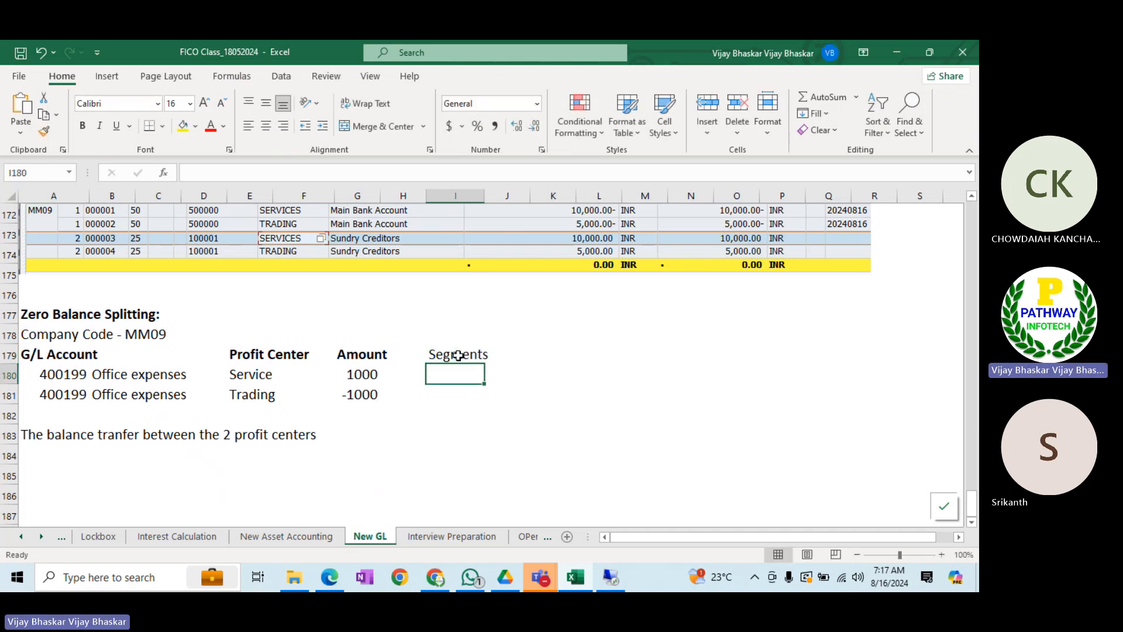
left_click(458, 355)
key("ctrl+b")
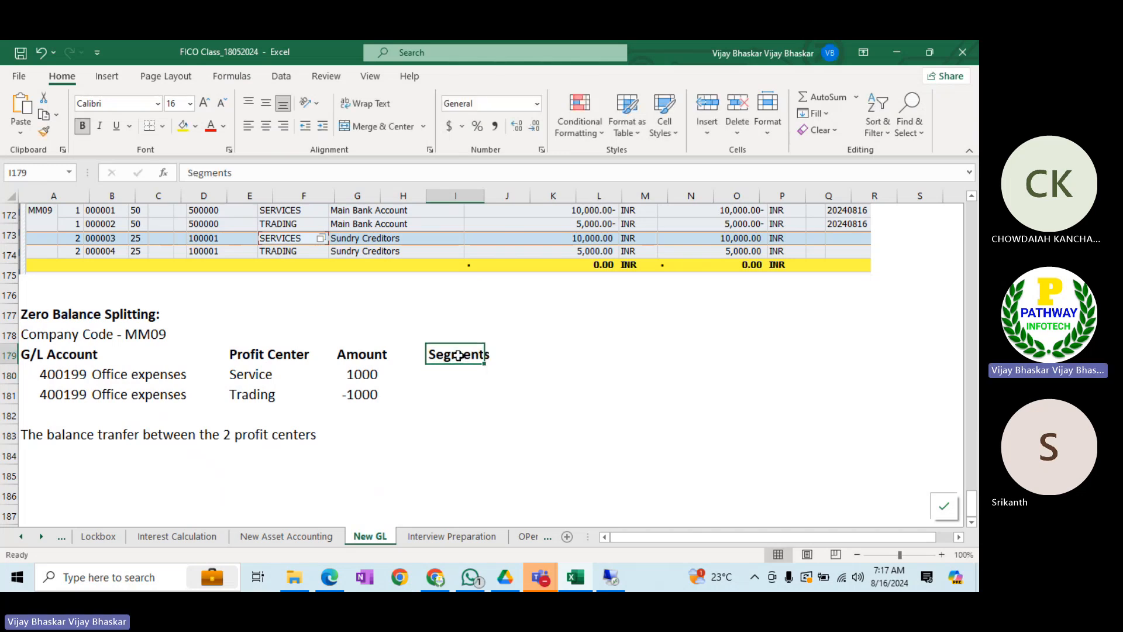
key("Return")
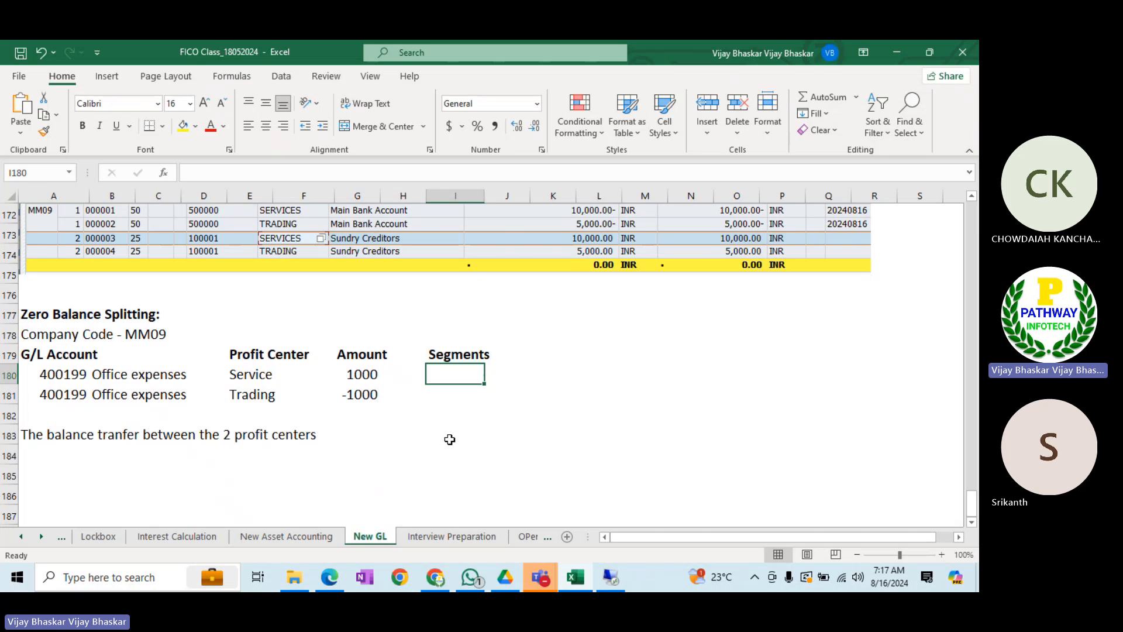
- Copy the segment MAHIN-CARS from the displayed general ledger item in SAP into cell I180 of the Excel notes
key("alt+Tab")
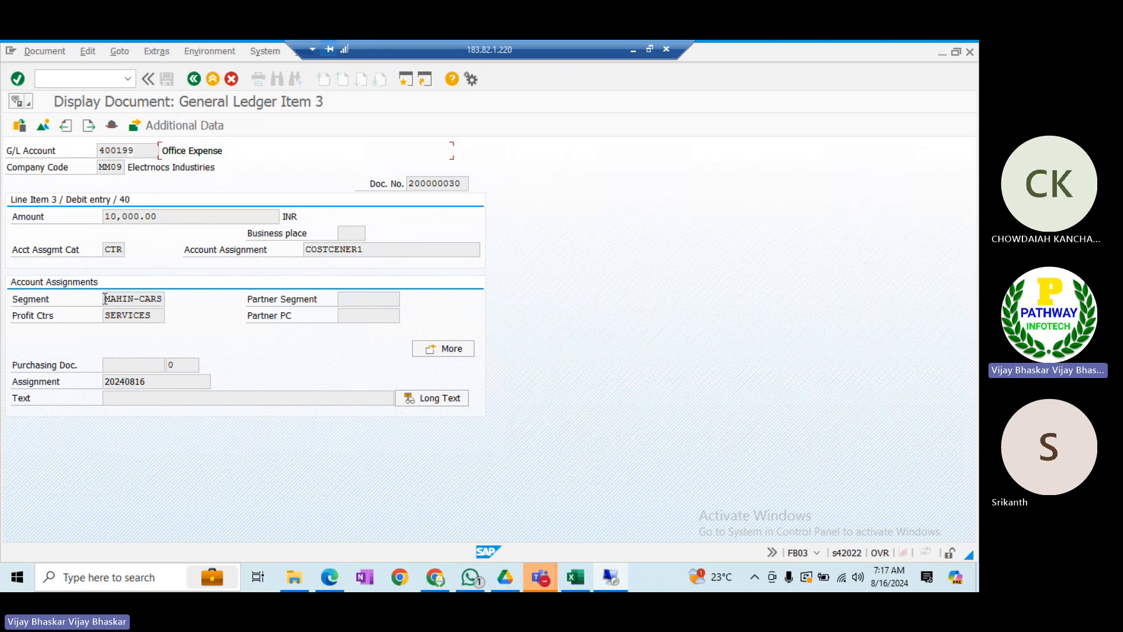
mouse_move(105, 299)
left_mouse_down()
mouse_move(167, 298)
mouse_move(144, 316)
mouse_move(103, 317)
mouse_move(153, 299)
mouse_move(103, 299)
left_mouse_up()
key("ctrl+c")
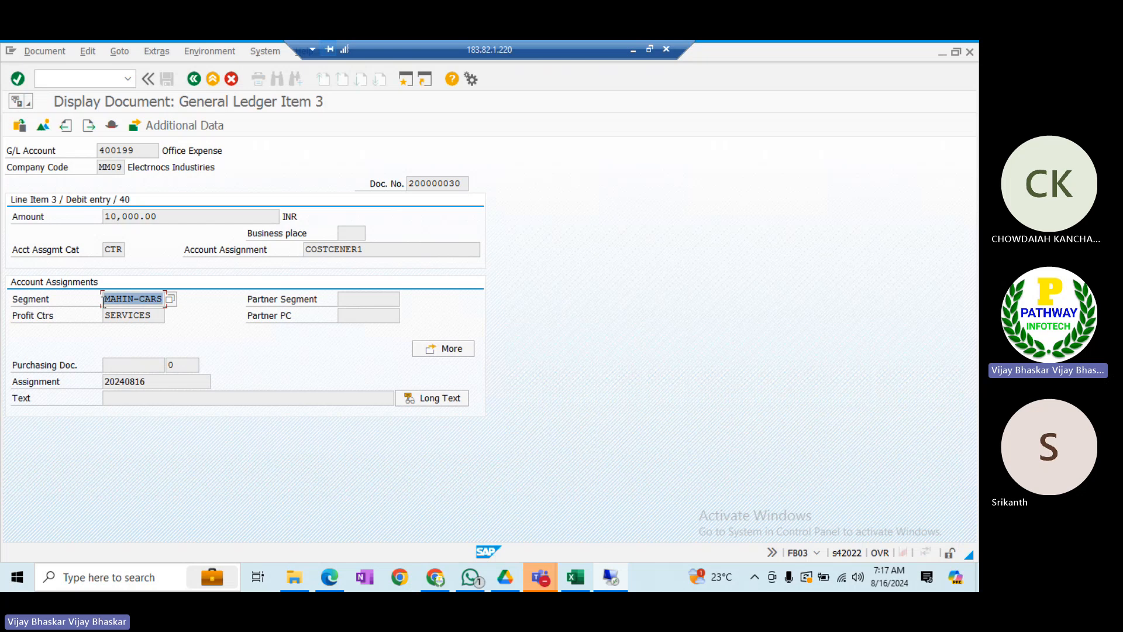
left_click(566, 576)
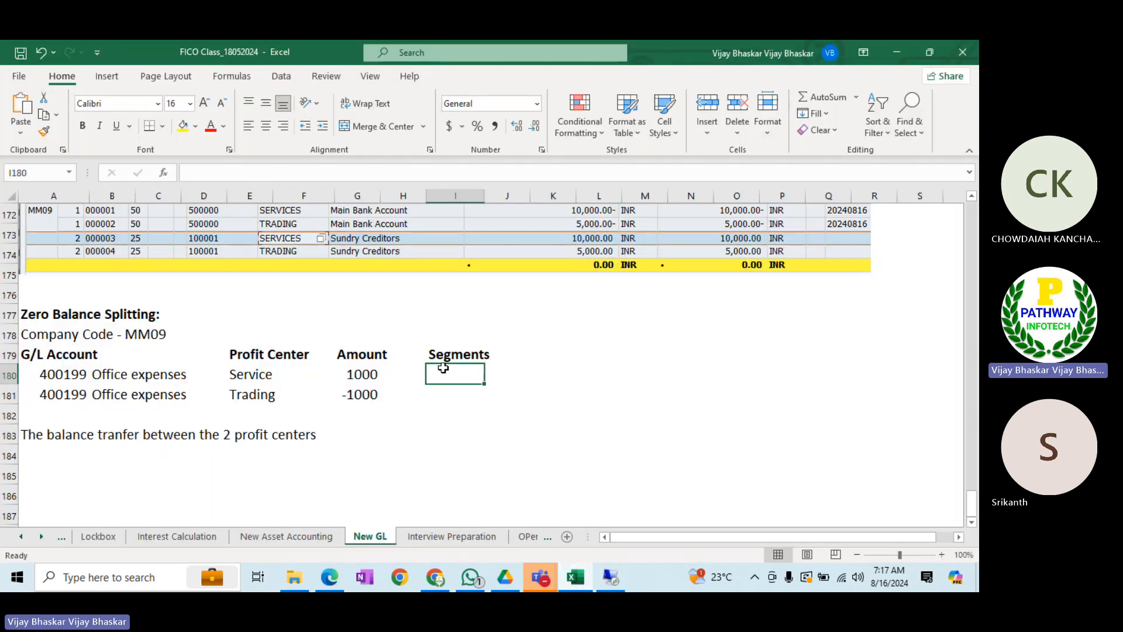
key("alt+Tab")
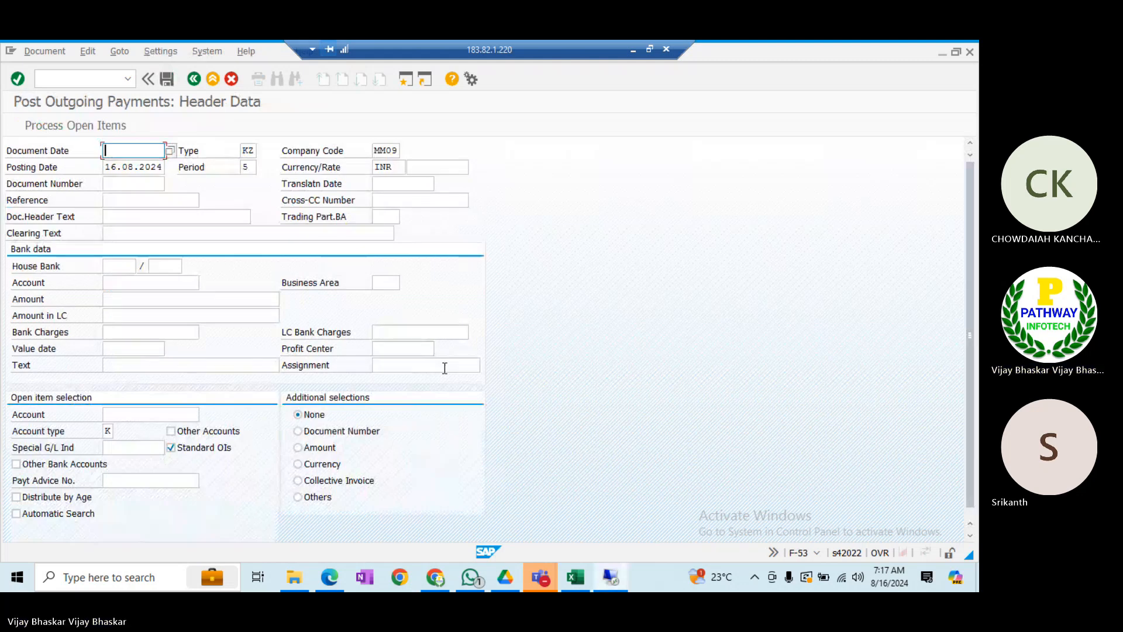
left_click(576, 577)
key("ctrl+v")
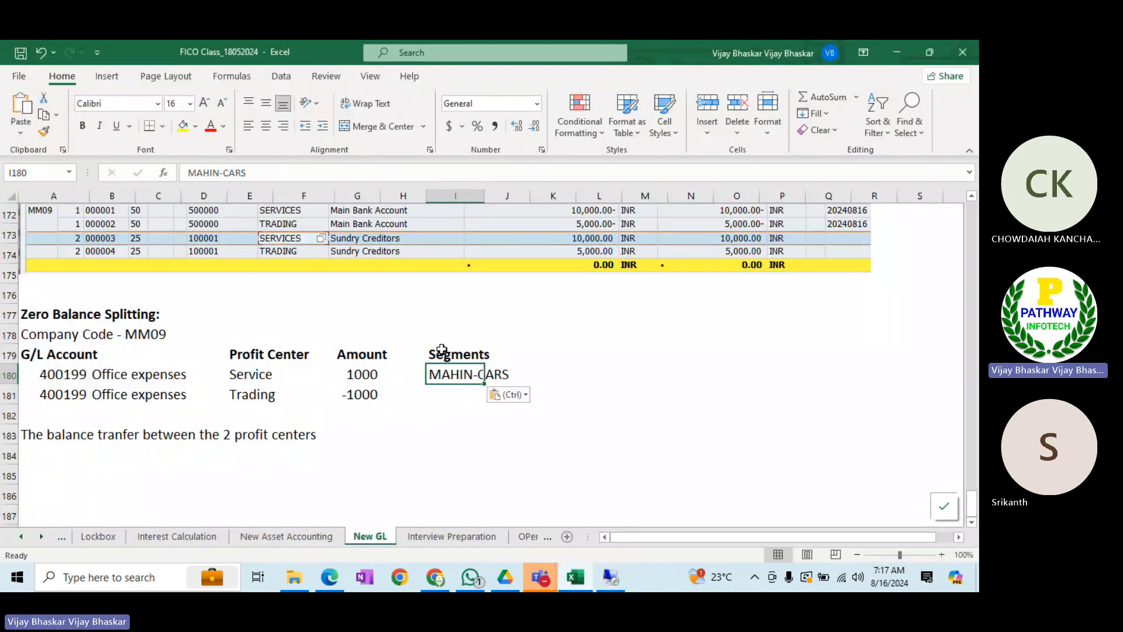
- Copy the segment MCH1 from the TRADING office expense line item in SAP into cell I181 of the Excel notes
left_click(447, 393)
key("alt+Tab")
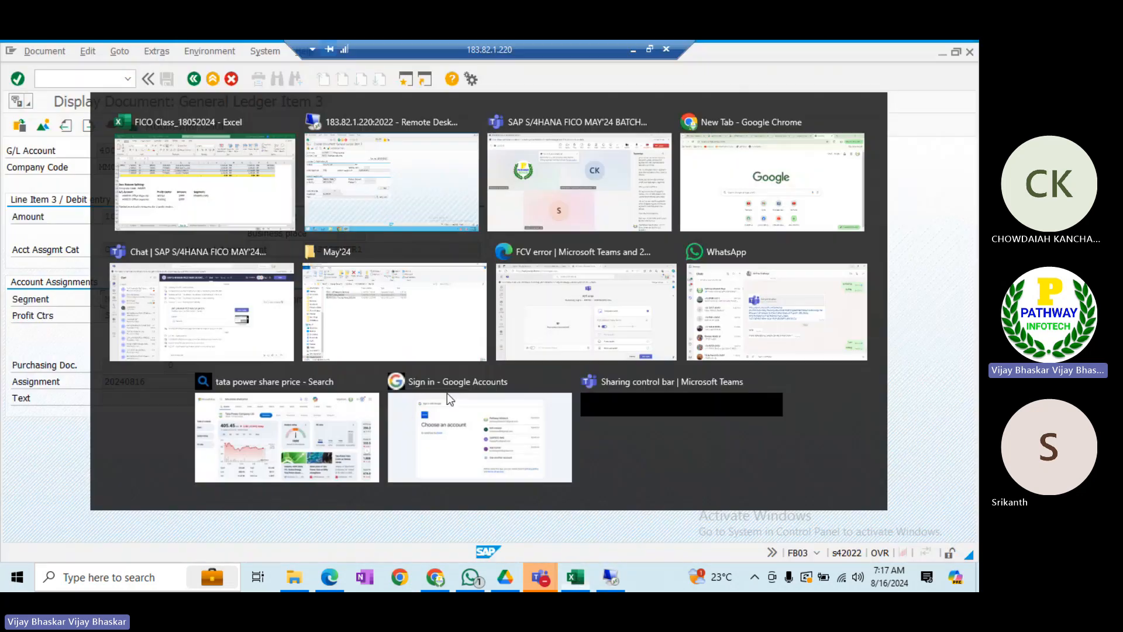
left_click(192, 78)
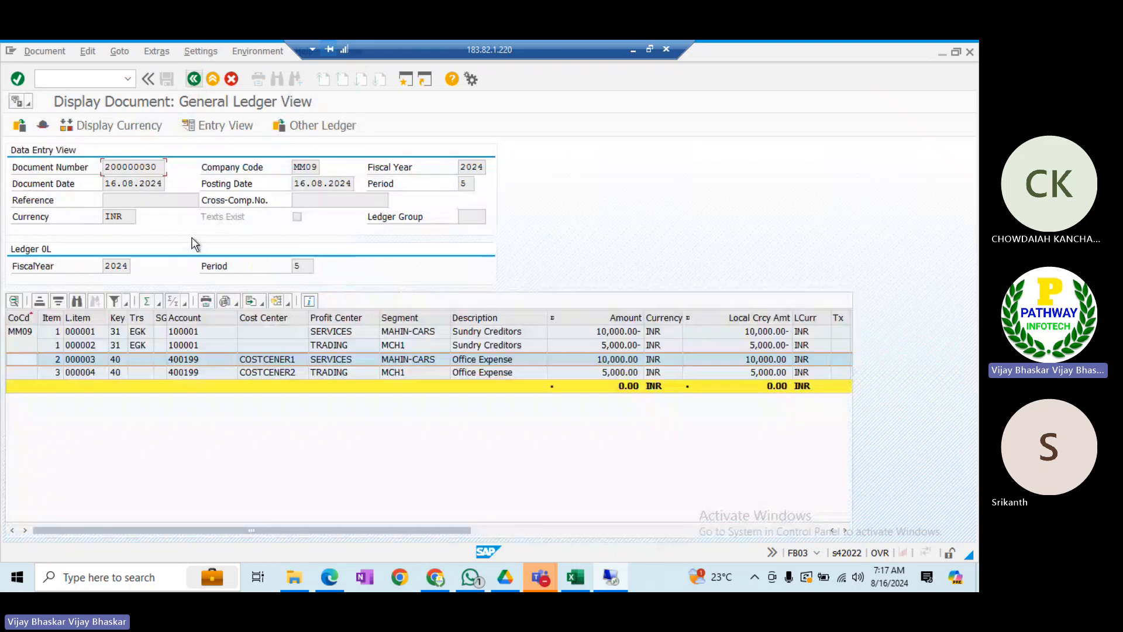
left_click(261, 375)
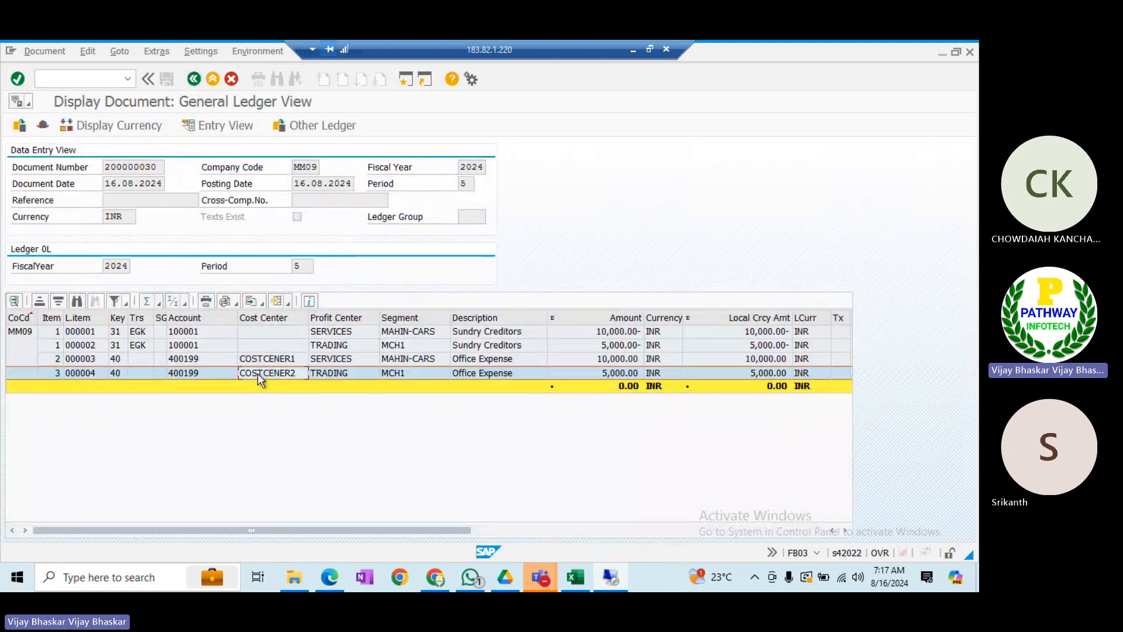
double_click(331, 373)
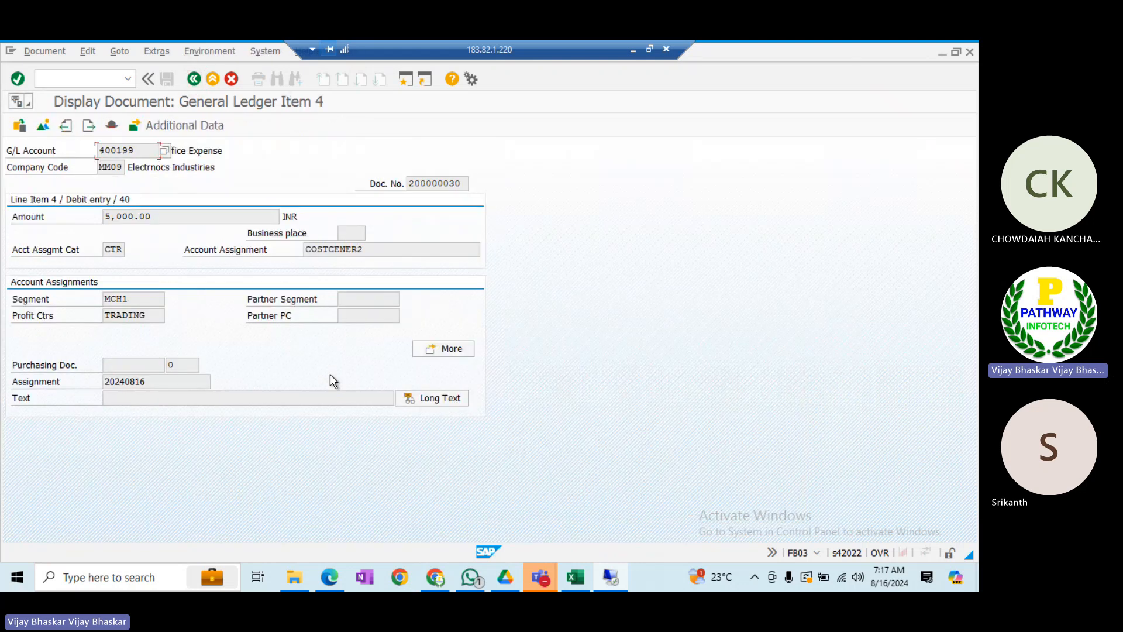
left_click_drag(138, 299, 101, 298)
key("ctrl+c")
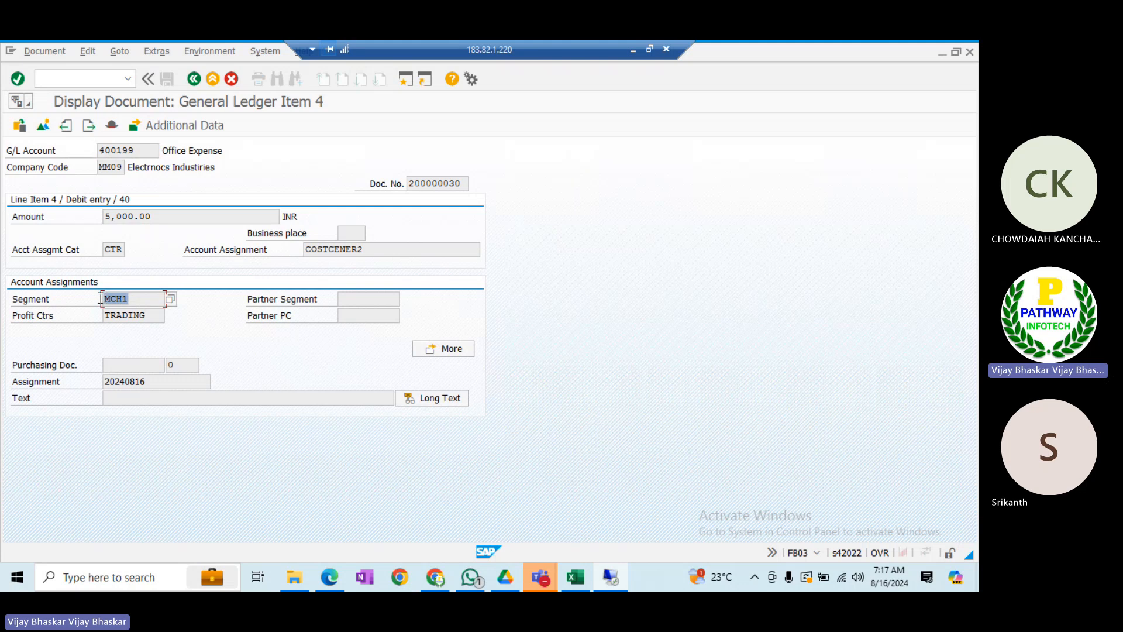
left_click(575, 577)
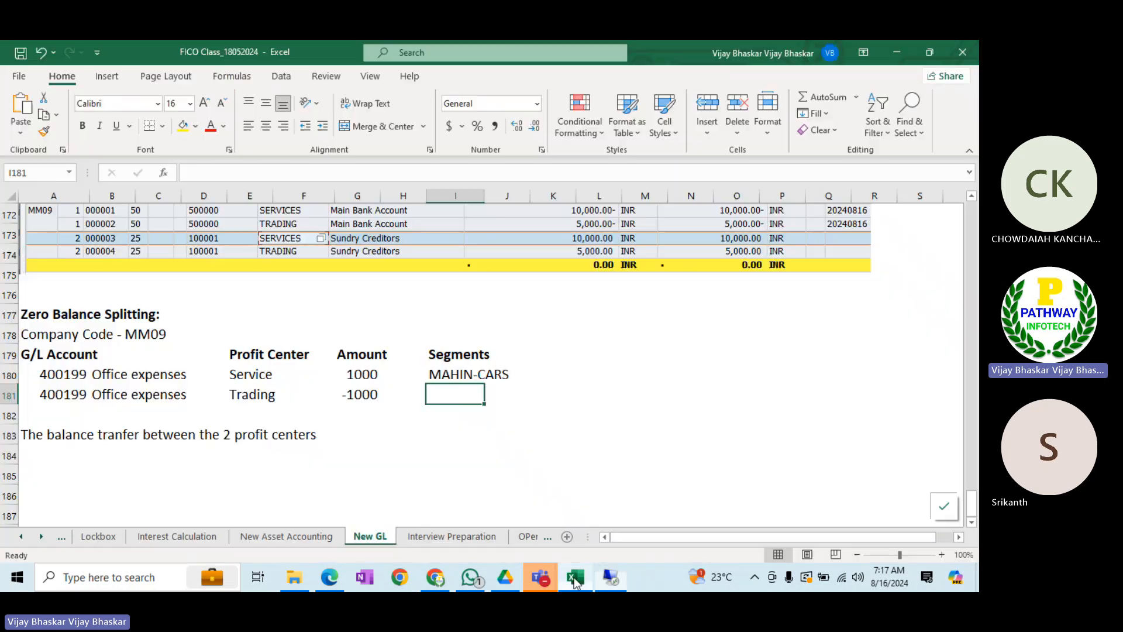
key("ctrl+v")
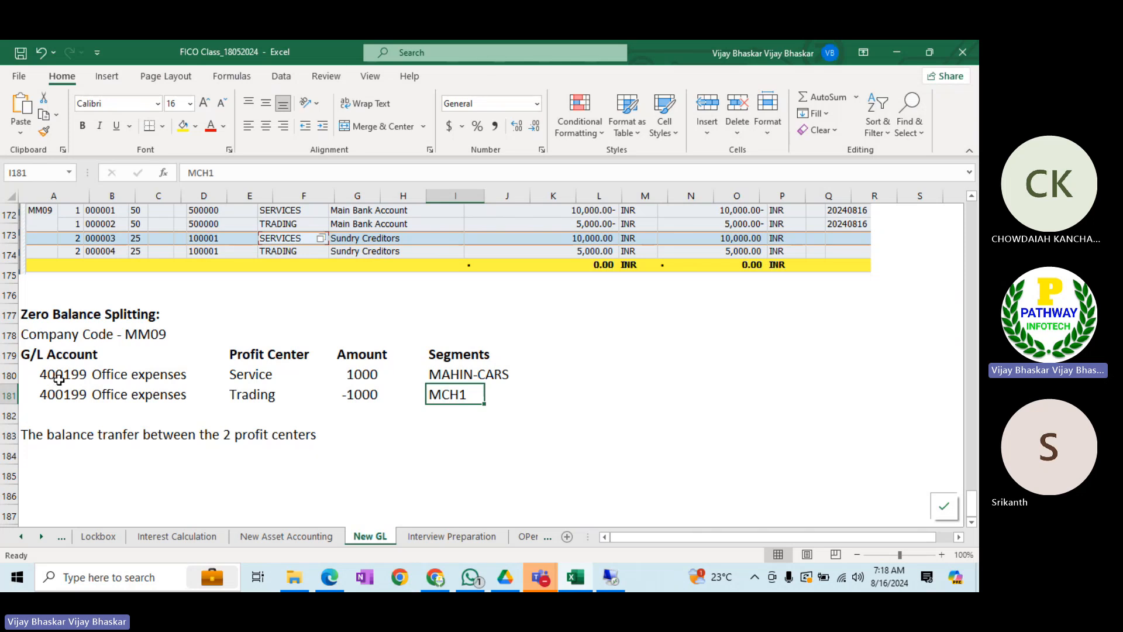
- Enter "Service Profit center DR" in cell C185 below the note and move to cell G185 in the same row
left_click(259, 382)
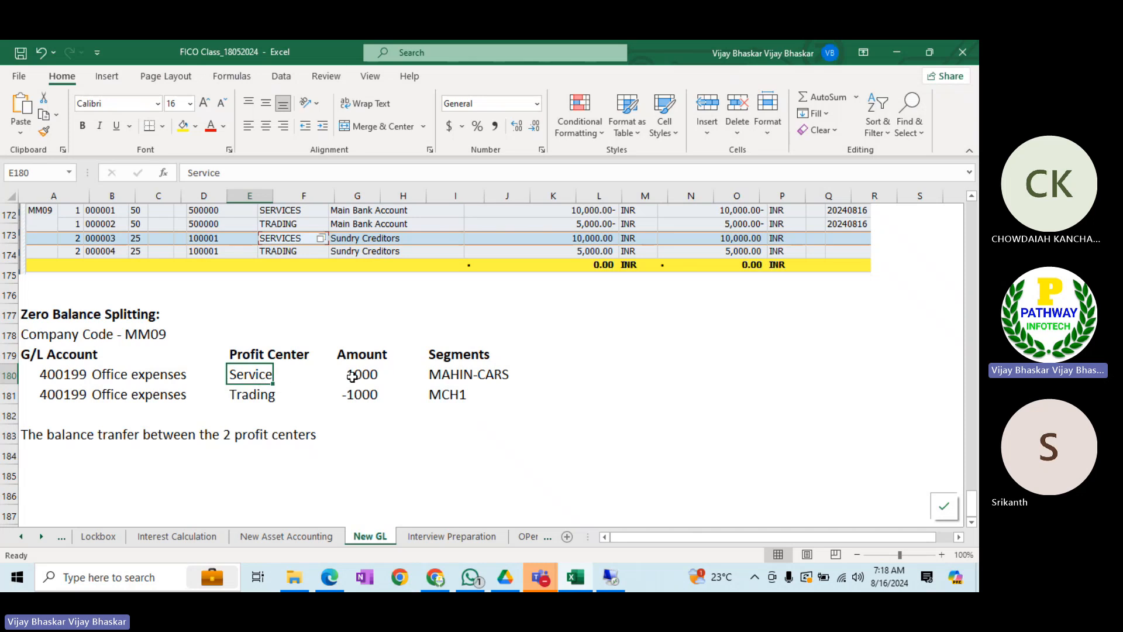
left_click(164, 472)
type("Serice")
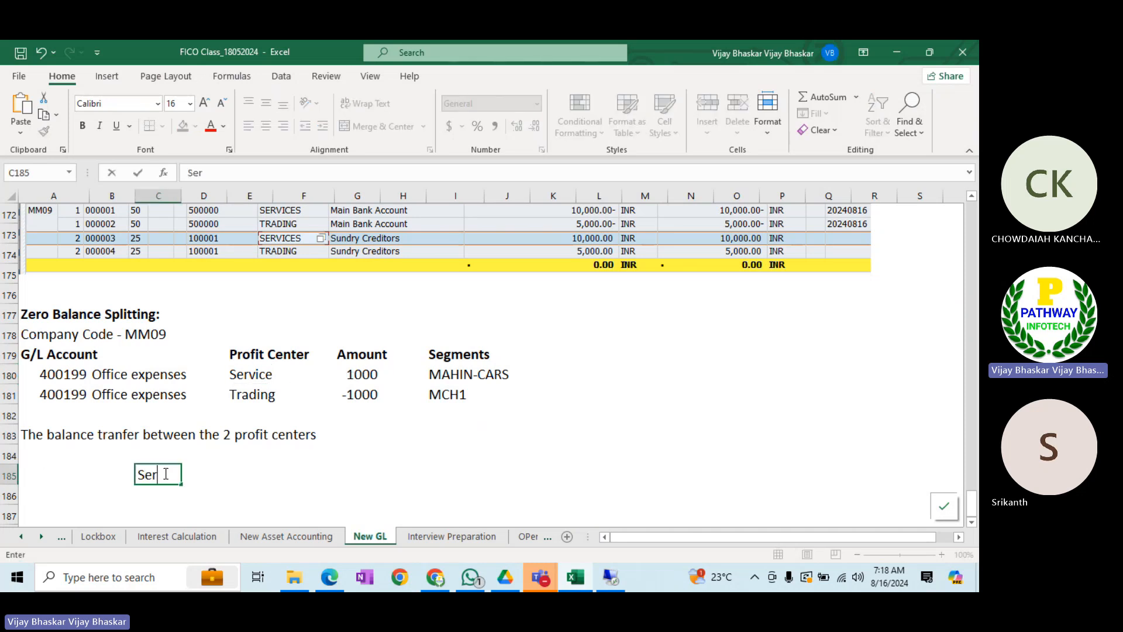
key("BackSpace")
key("BackSpace")
key("BackSpace")
type("vice Profic")
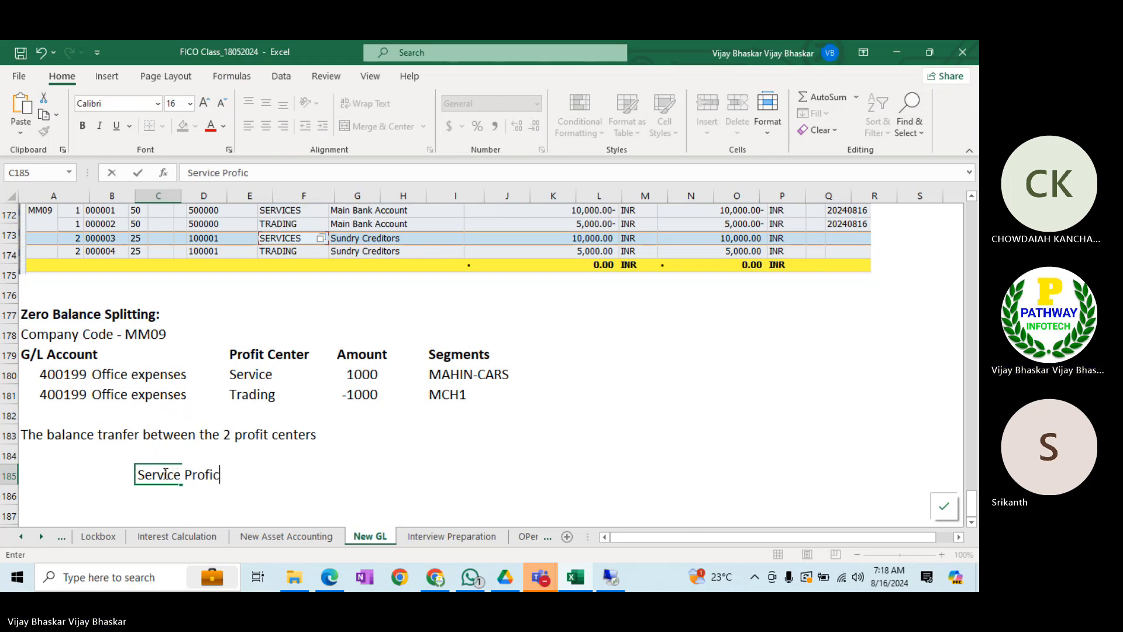
key("BackSpace")
type("t")
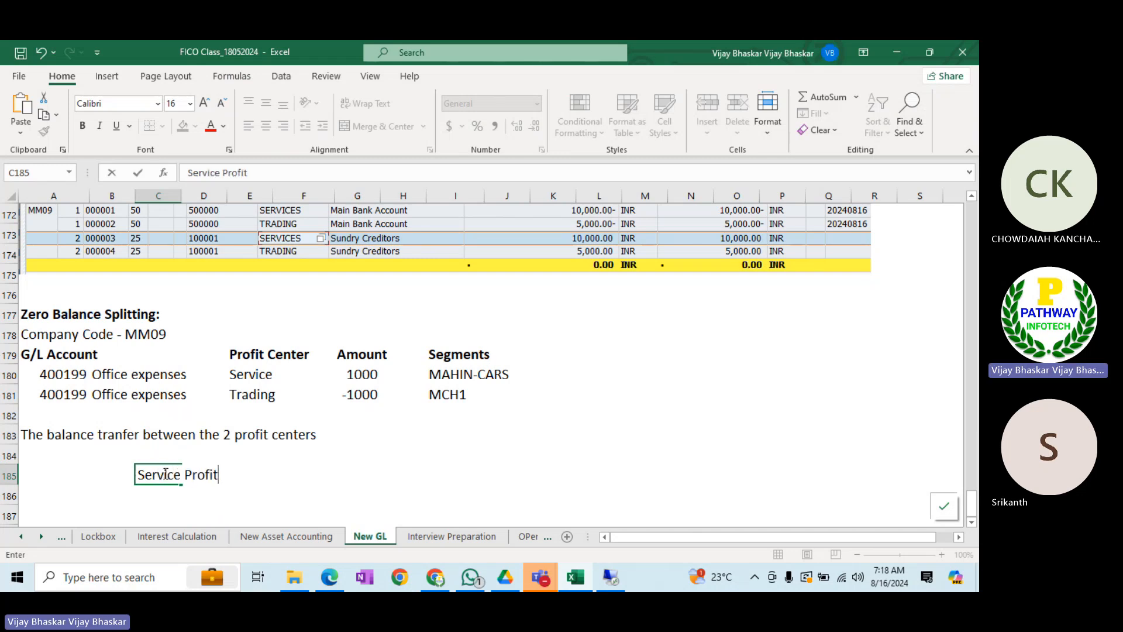
type(" center DR")
key("Tab")
key("Tab")
key("Tab")
key("Tab")
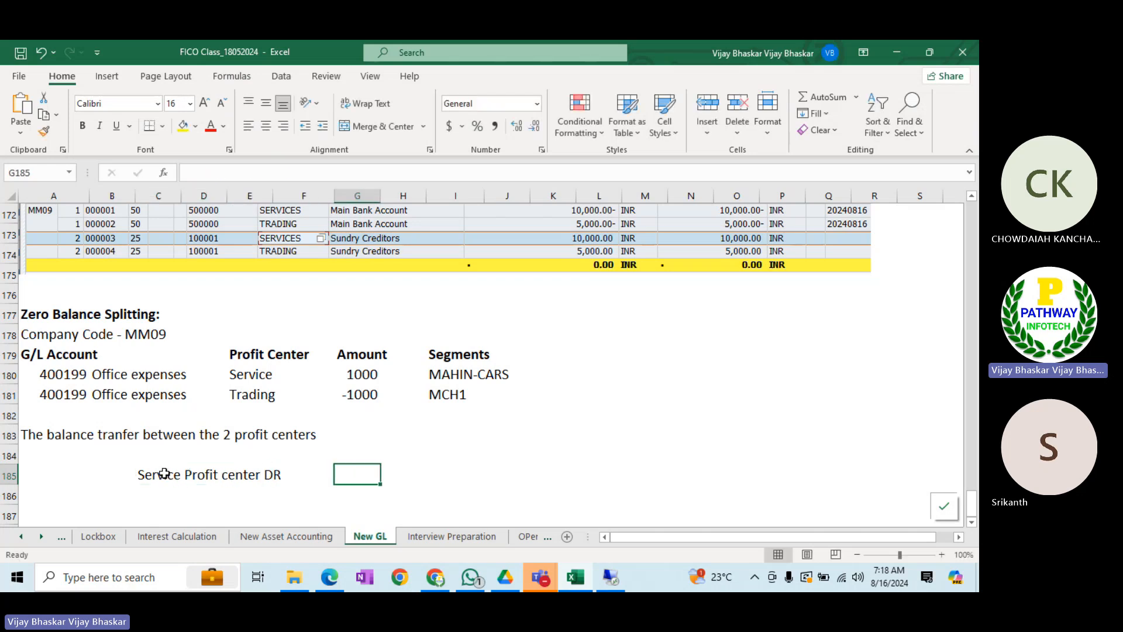
- Enter 1000 for the Service Profit center DR line and add "Trading Profit Center CR" with -1000 in row 186
type("1000")
key("Return")
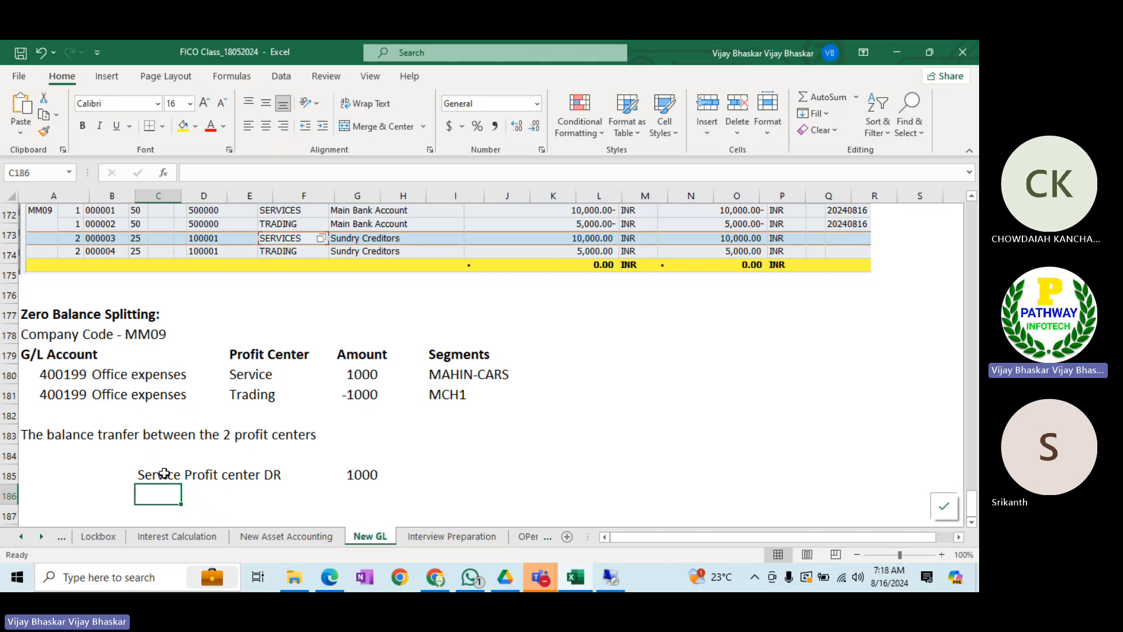
type("Tra")
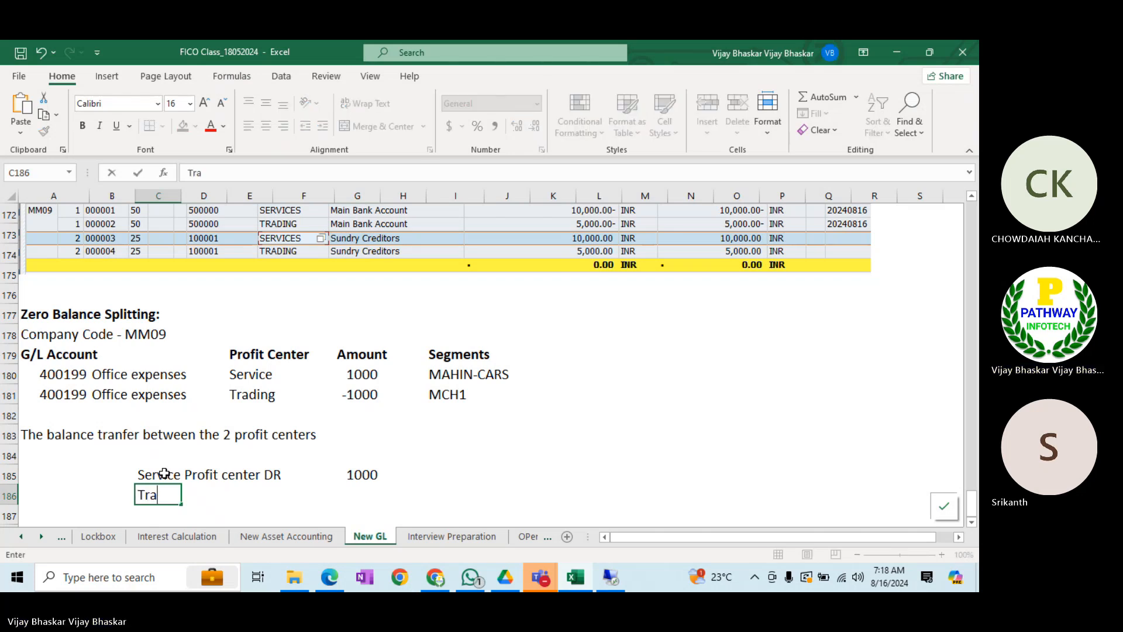
type("ding Pr")
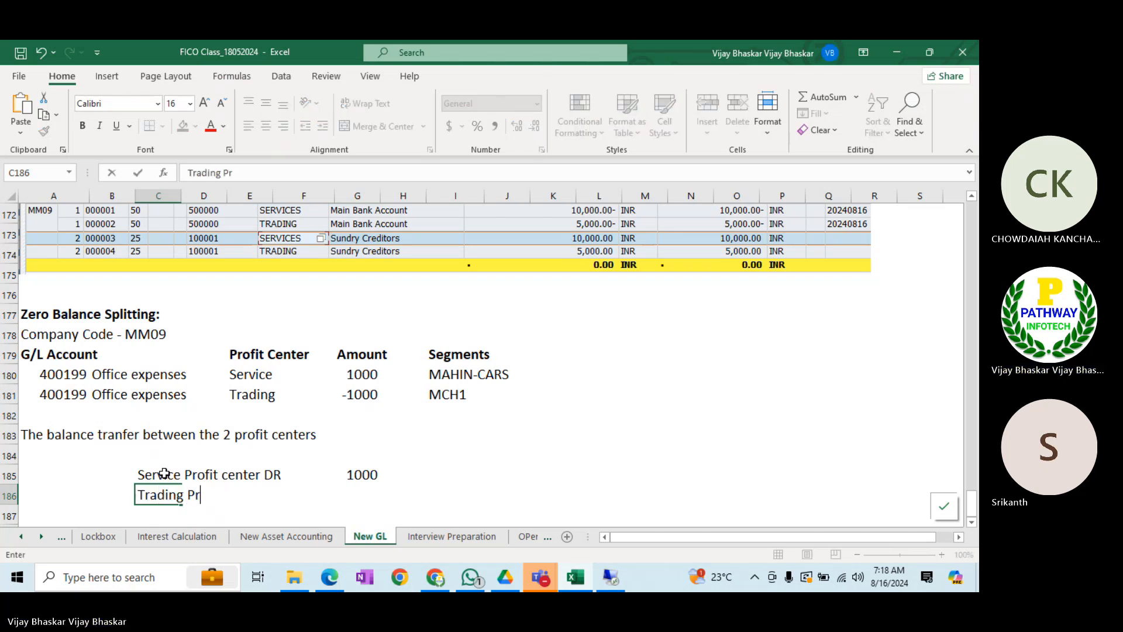
type("ofit Cente")
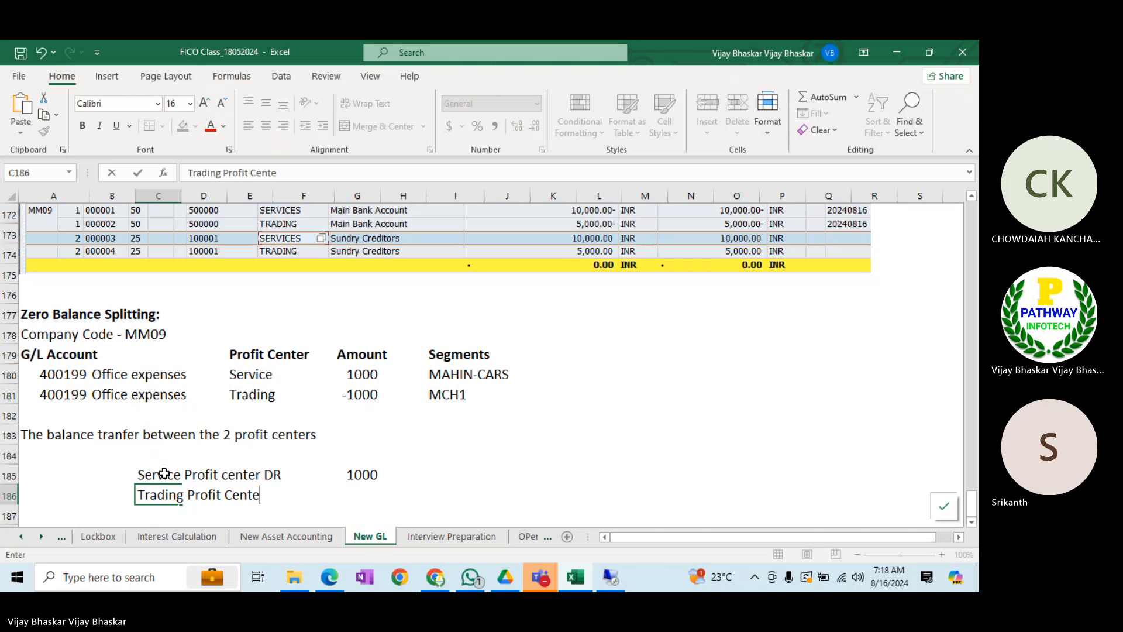
type("r CR")
key("Right")
key("Right")
key("Right")
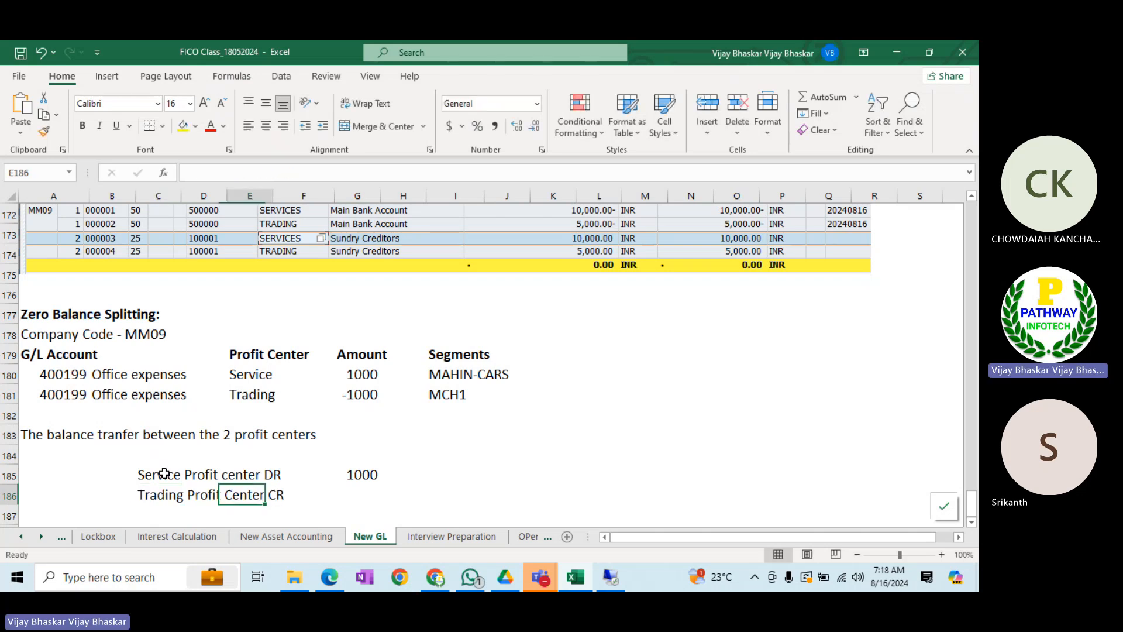
key("Right")
type("-1000")
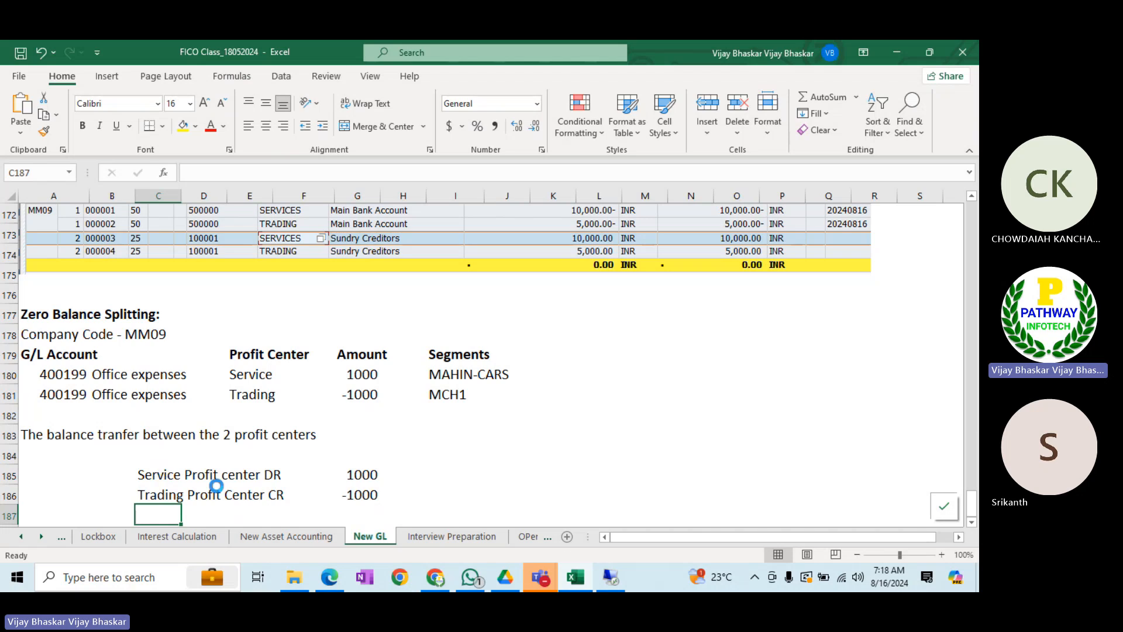
- Insert a blank row between the Service Profit center DR and Trading Profit Center CR lines
left_click(183, 476)
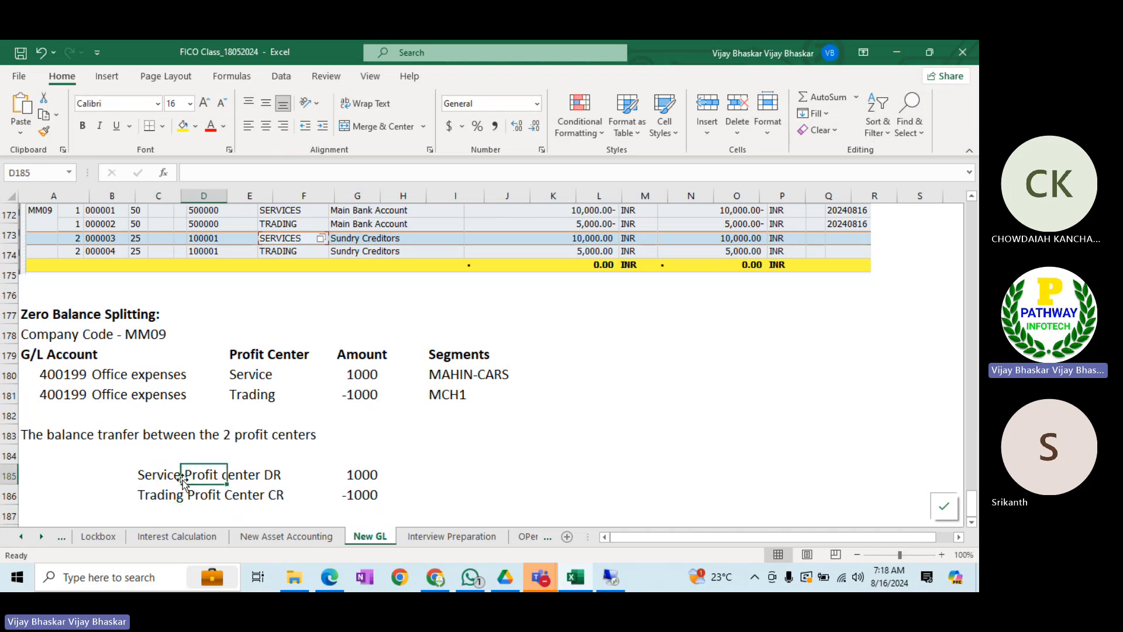
left_click(151, 478)
scroll(421, 441, "down", 2)
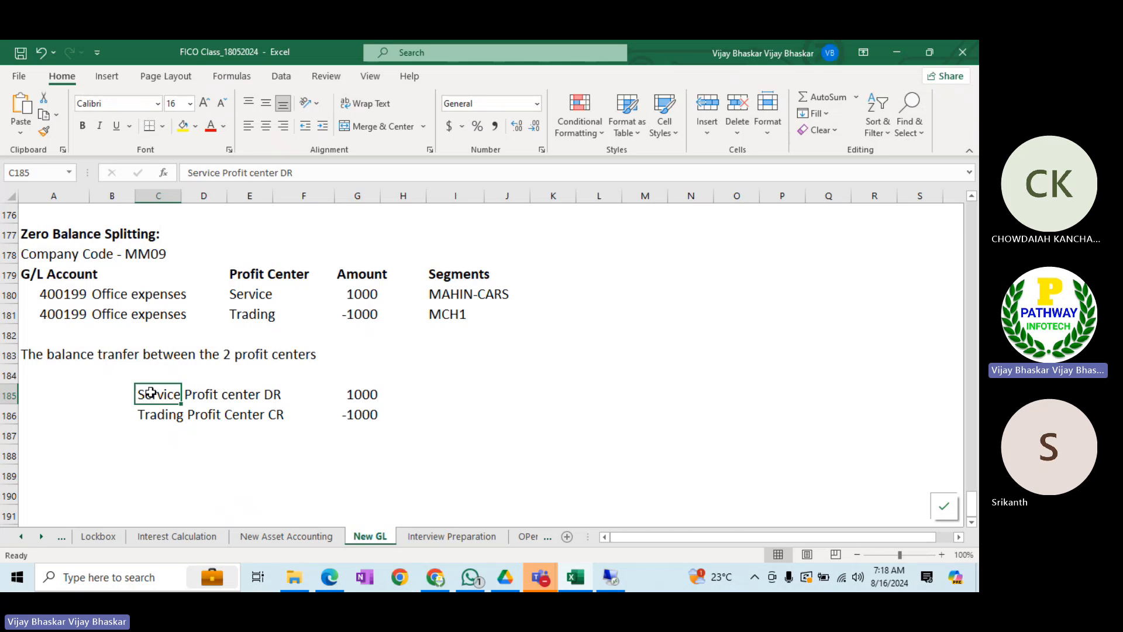
left_click(152, 417)
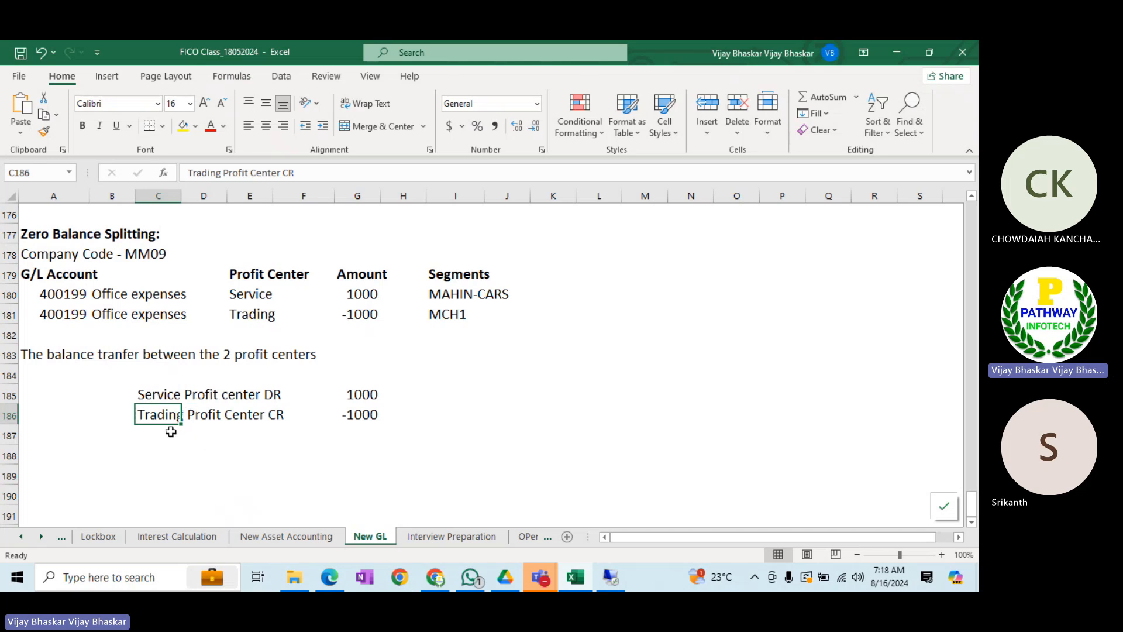
left_click(12, 417)
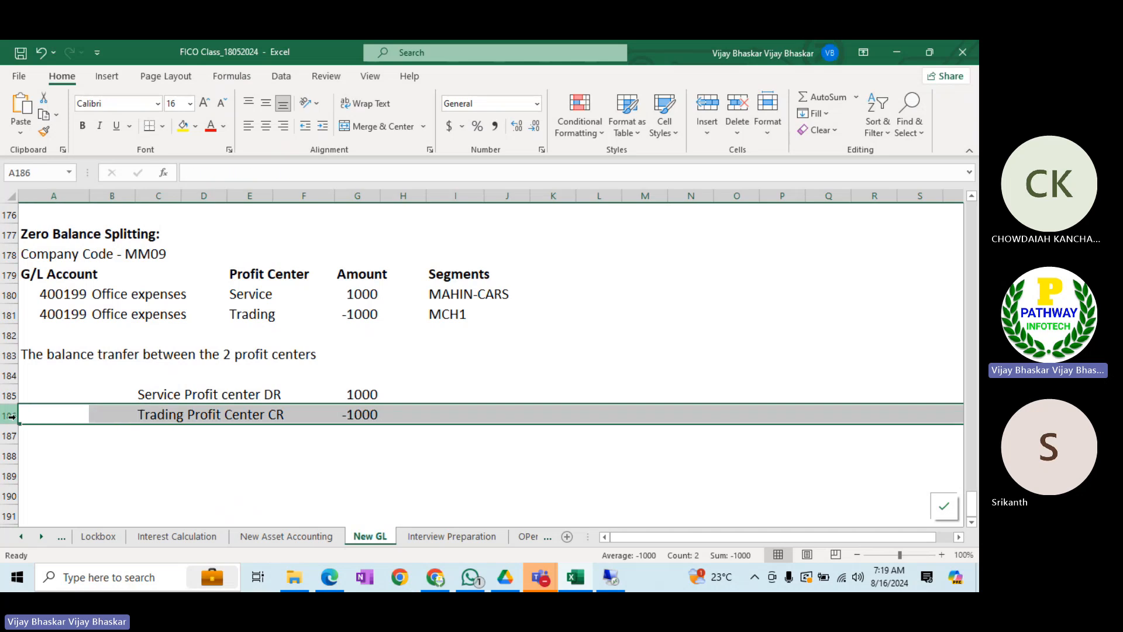
key("ctrl+shift+plus")
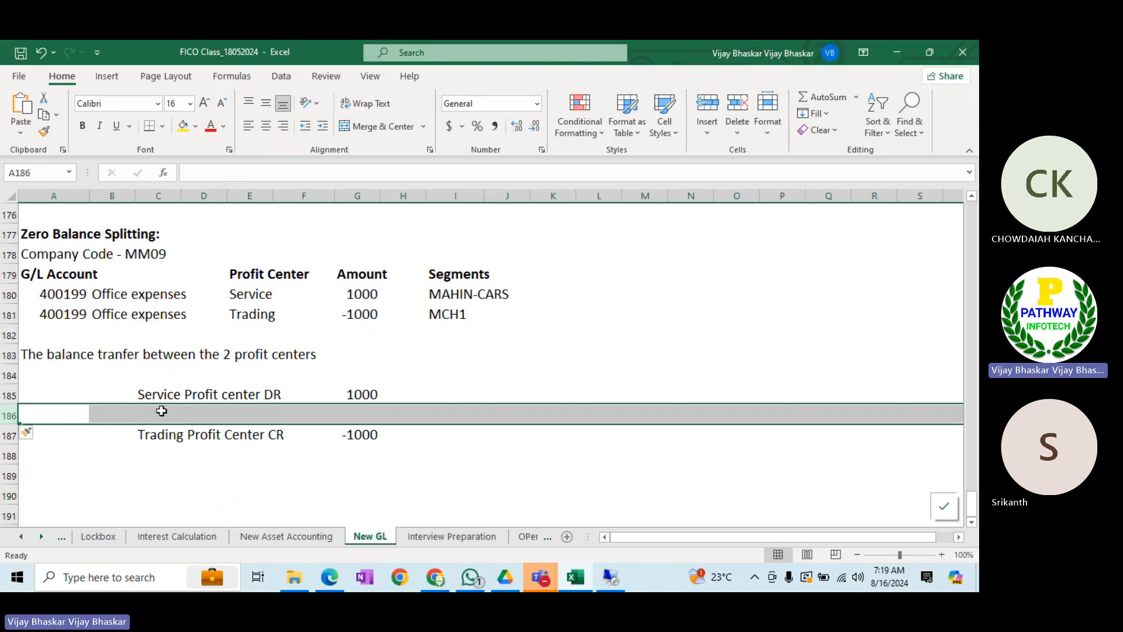
- Enter the label "Zero Balace Acc Cr" in cell C186 of the inserted row
left_click(161, 412)
type("Zero Bal")
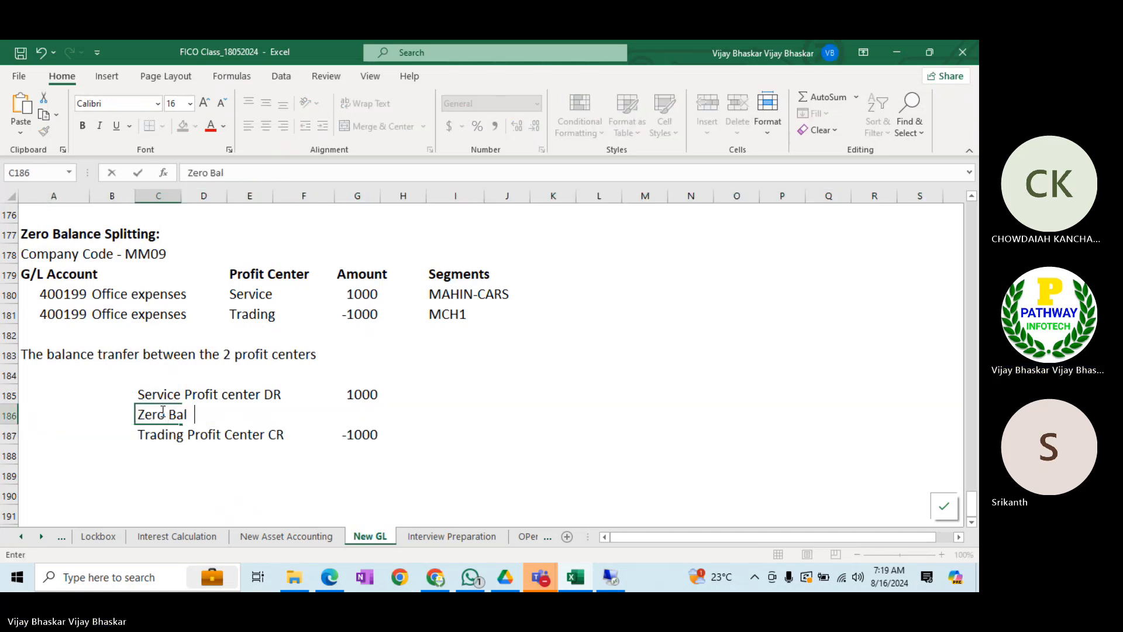
key("BackSpace")
type("ace Acc")
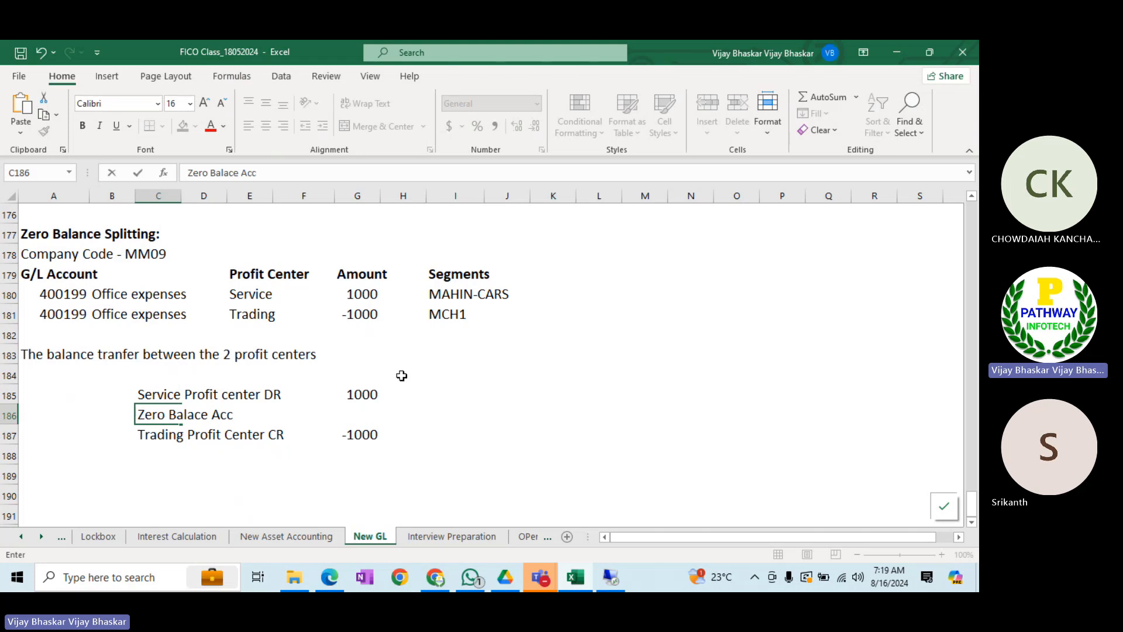
key("Right")
key("Right")
key("Right")
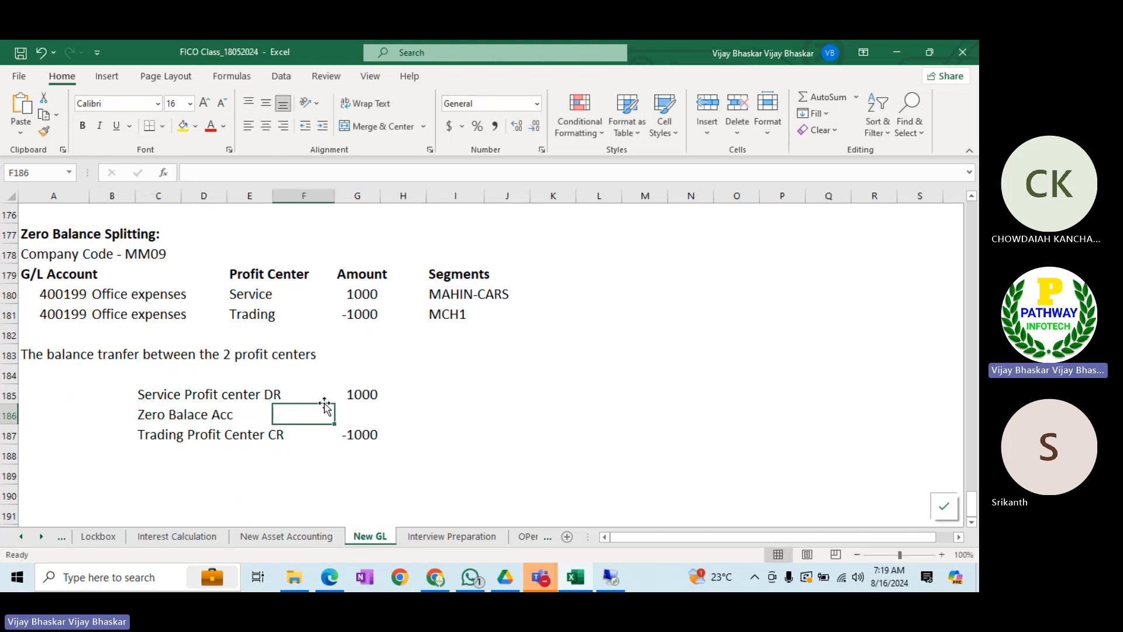
left_click(169, 415)
left_click(279, 177)
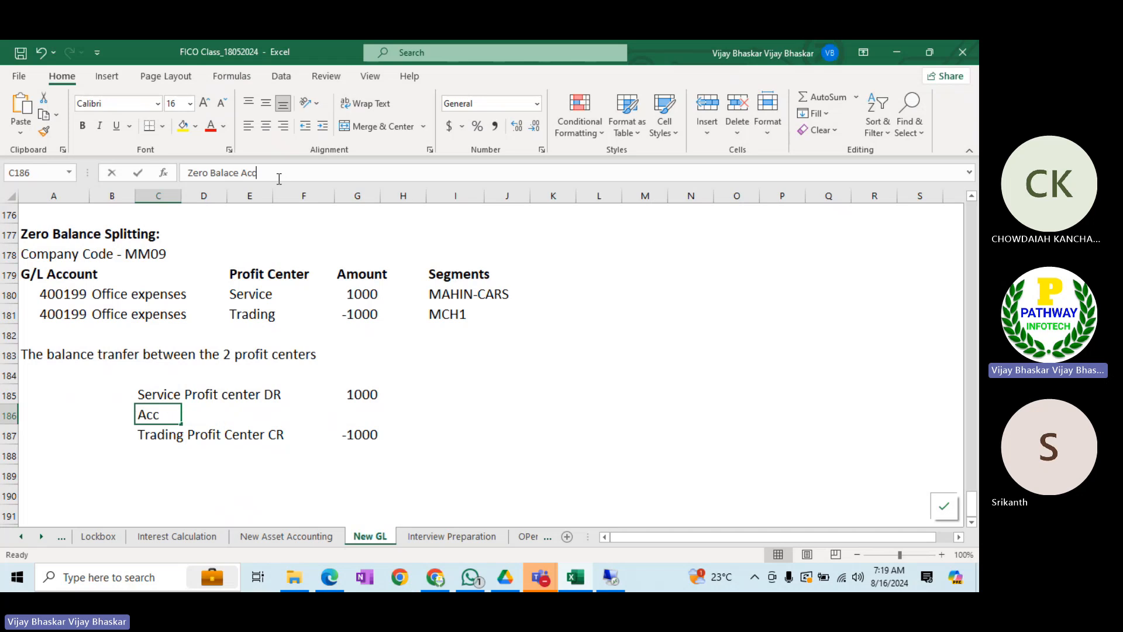
type("Cr")
- Enter the amount -1000 in cell G186 for the zero balance account credit line
key("Tab")
key("Tab")
key("Tab")
key("Tab")
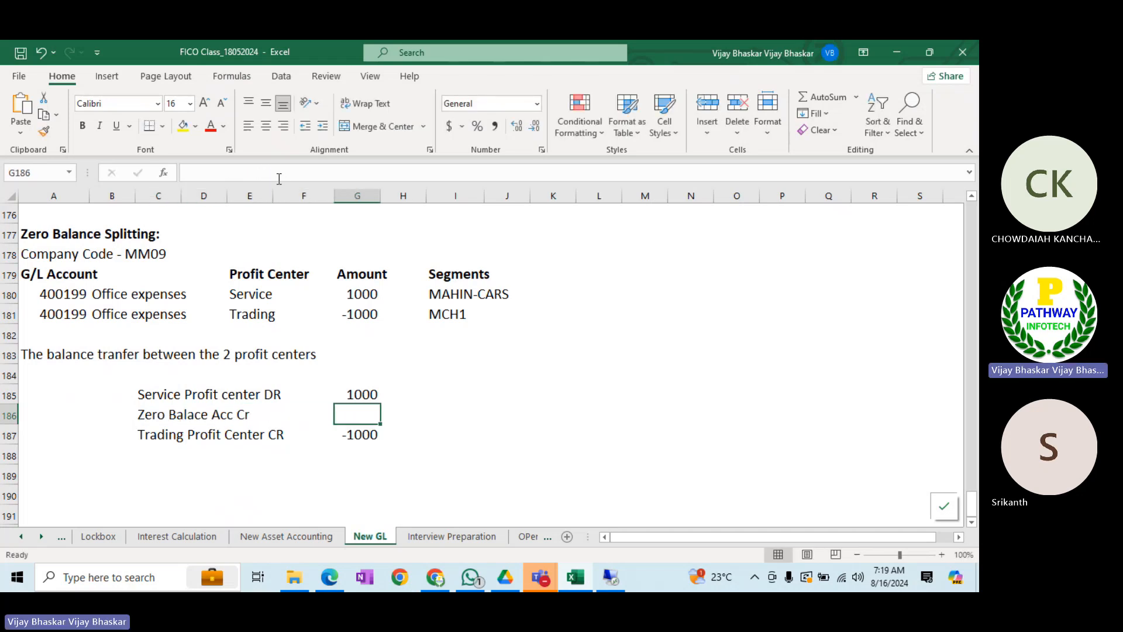
type("-1000")
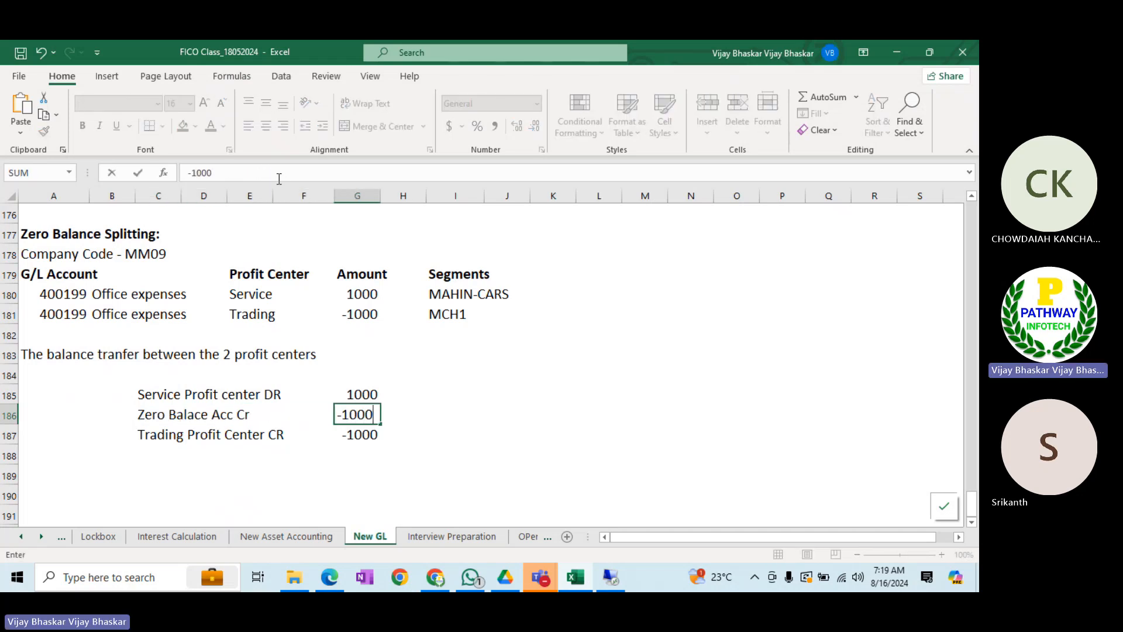
key("Return")
- Copy the zero balance account label from C186 to C188 and change its ending so it reads "Zero Balace Acc DR"
key("Up")
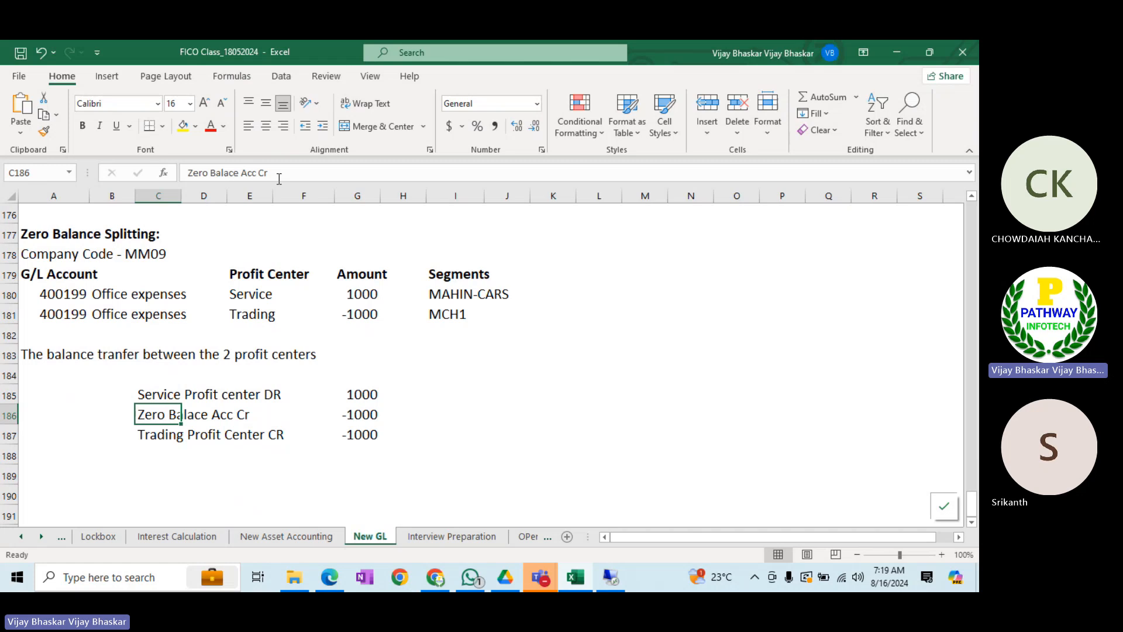
key("ctrl+c")
key("Down")
key("Down")
key("Return")
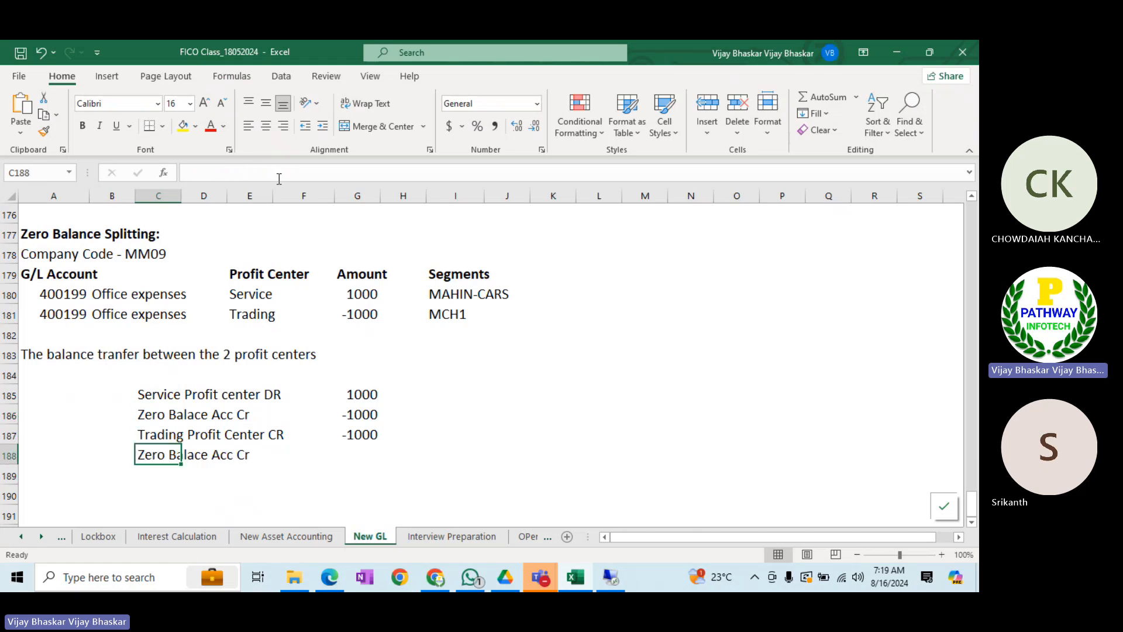
left_click(284, 177)
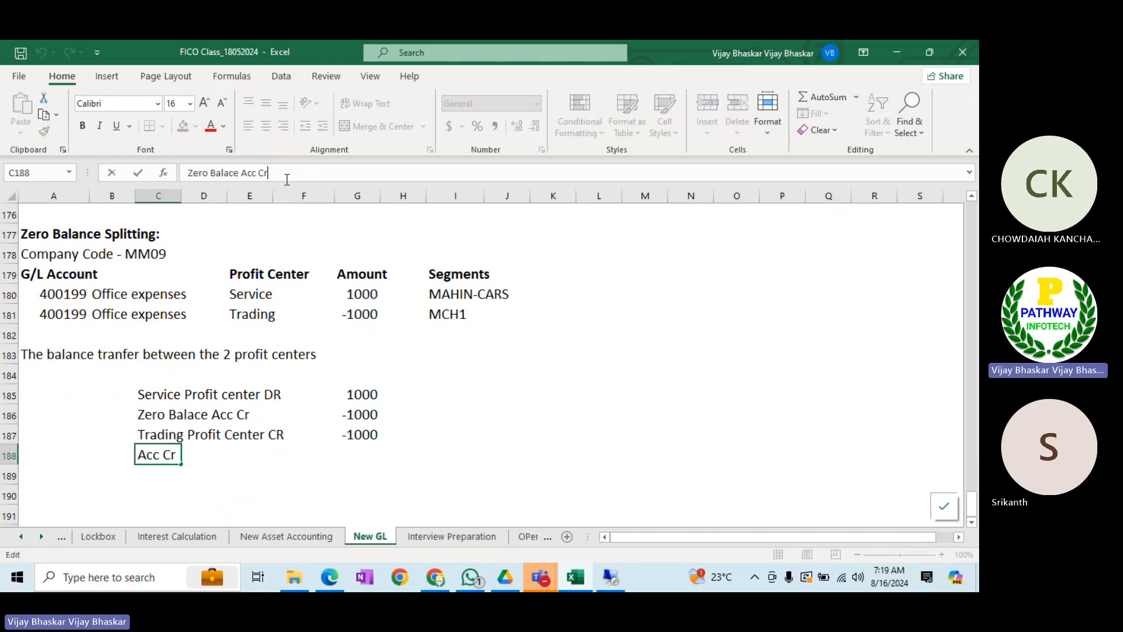
key("BackSpace")
key("BackSpace")
key("BackSpace")
type("DR")
- Enter the amount 1000 in cell G188 for the zero balance account debit line
key("Tab")
key("Tab")
key("Tab")
key("Tab")
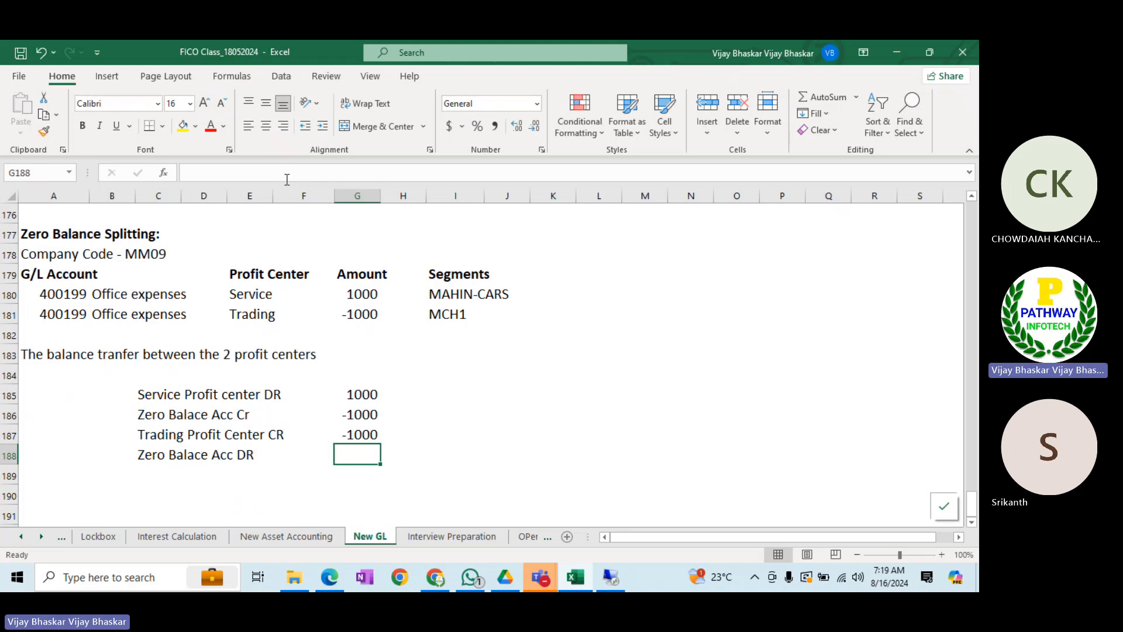
type("1000")
key("Return")
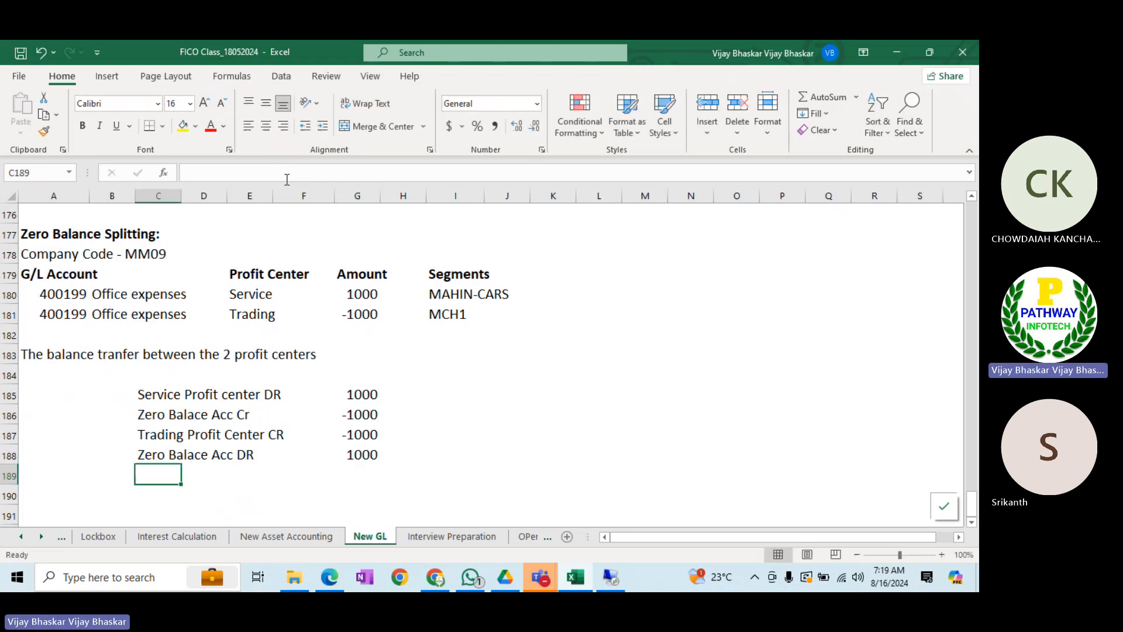
- Review the debit and credit lines in rows 185 to 188, comparing the profit center amounts with their zero balance account offsets
left_click(363, 394)
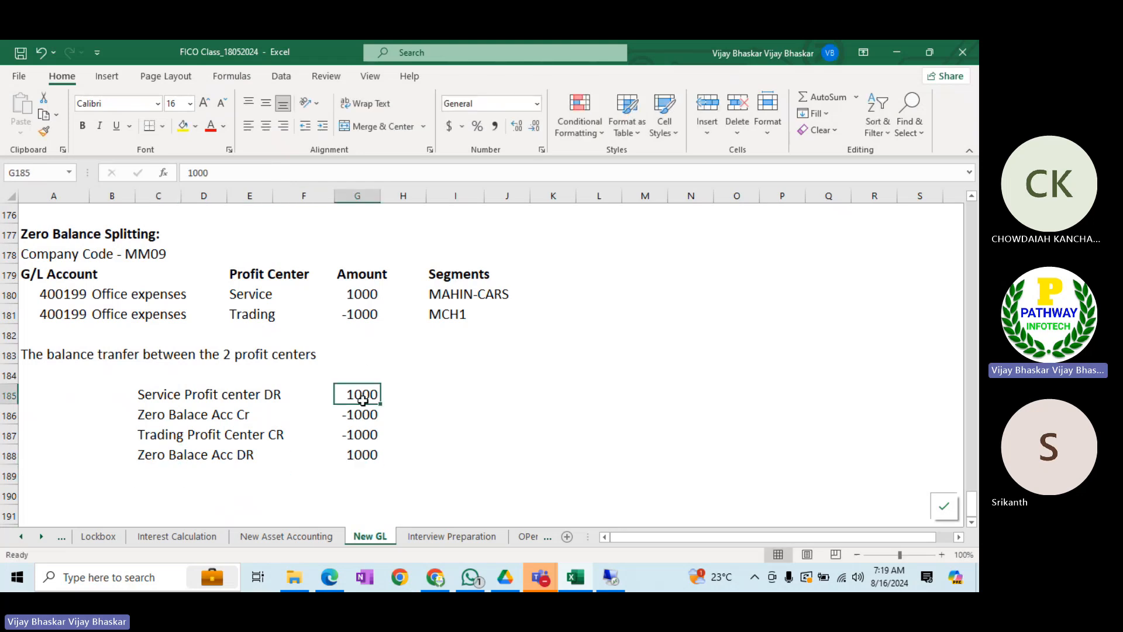
left_click(363, 420, "ctrl")
left_click(362, 448)
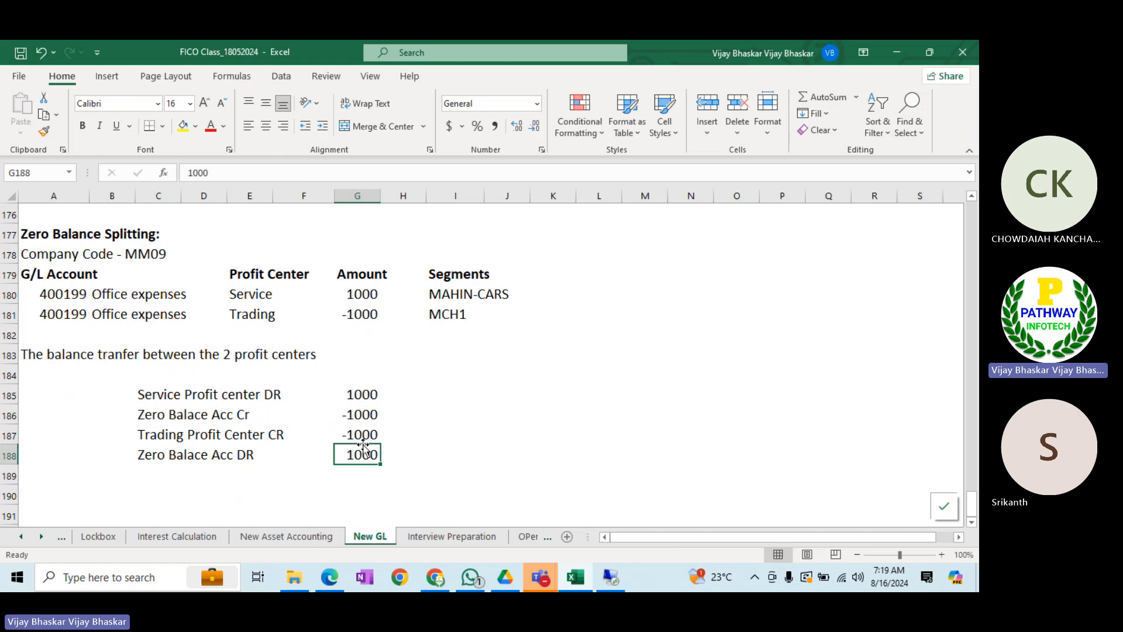
left_click(360, 434)
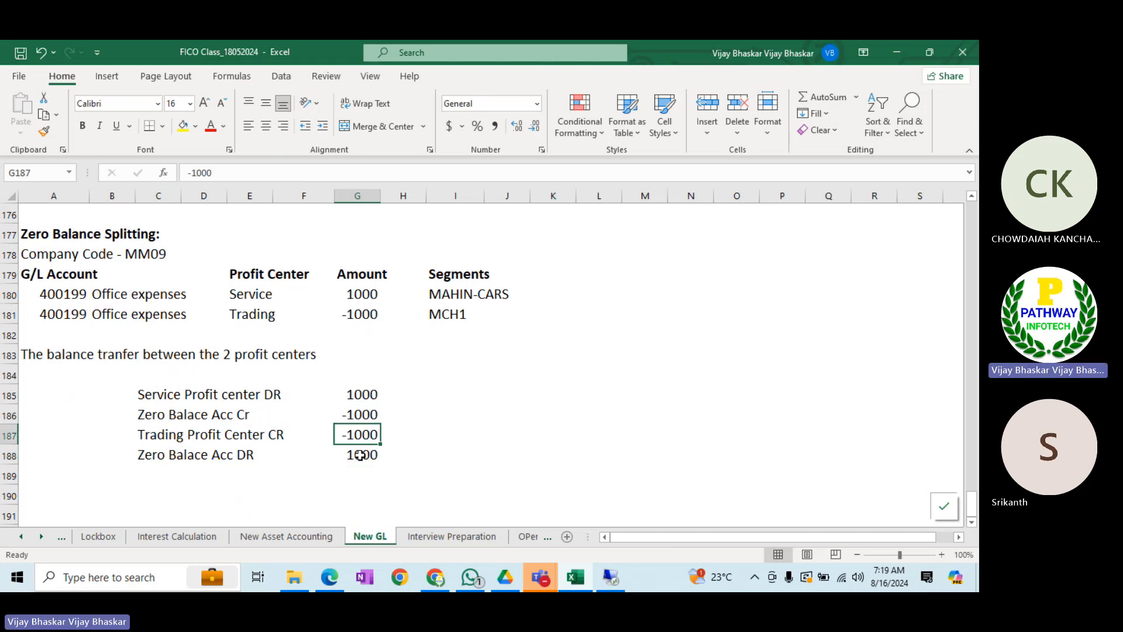
left_click(363, 454)
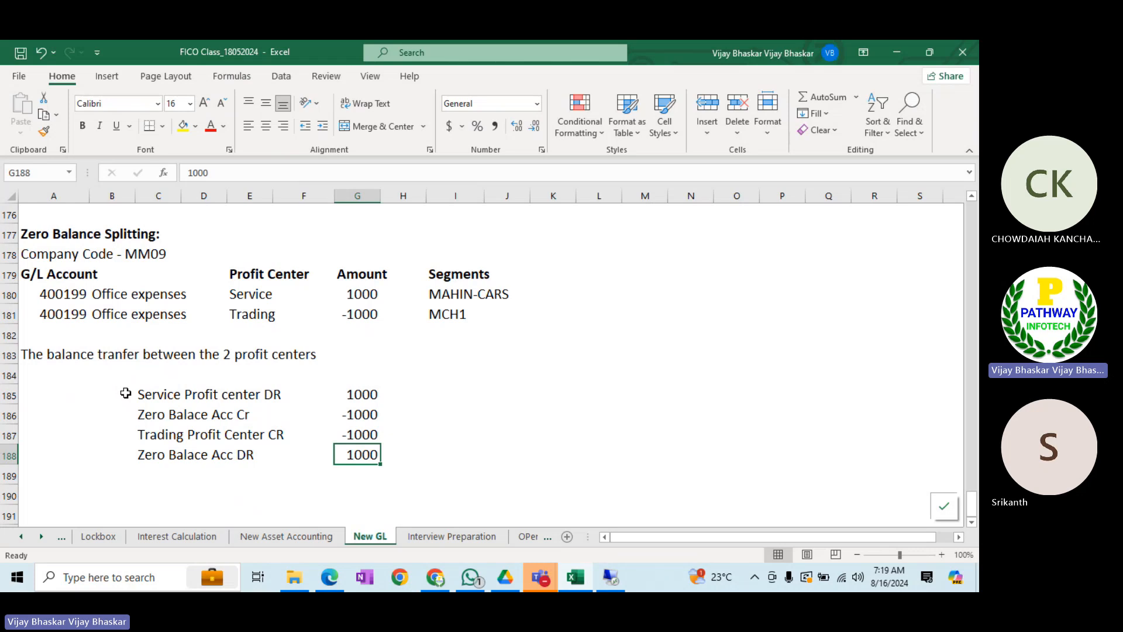
left_click_drag(140, 394, 347, 416)
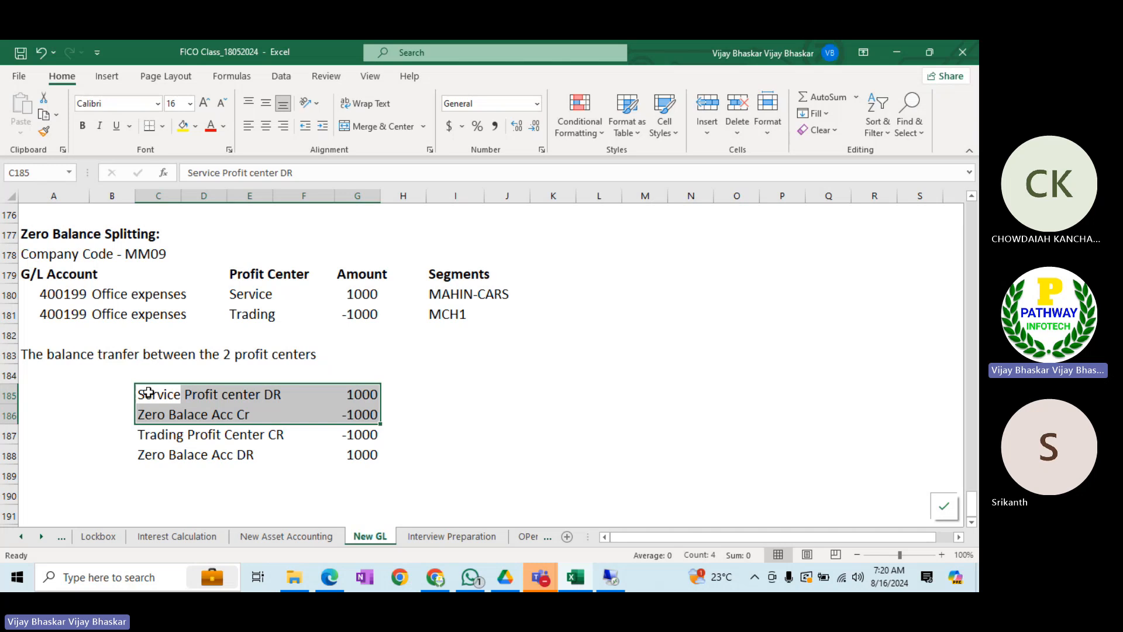
left_click(375, 395)
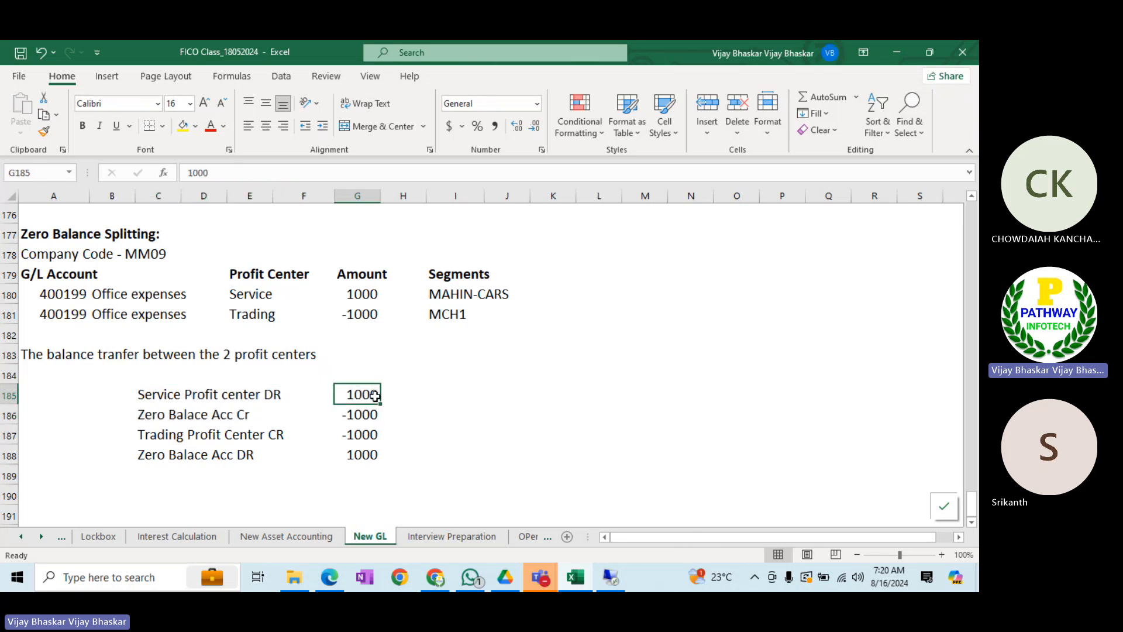
left_click(363, 416)
left_click(364, 436)
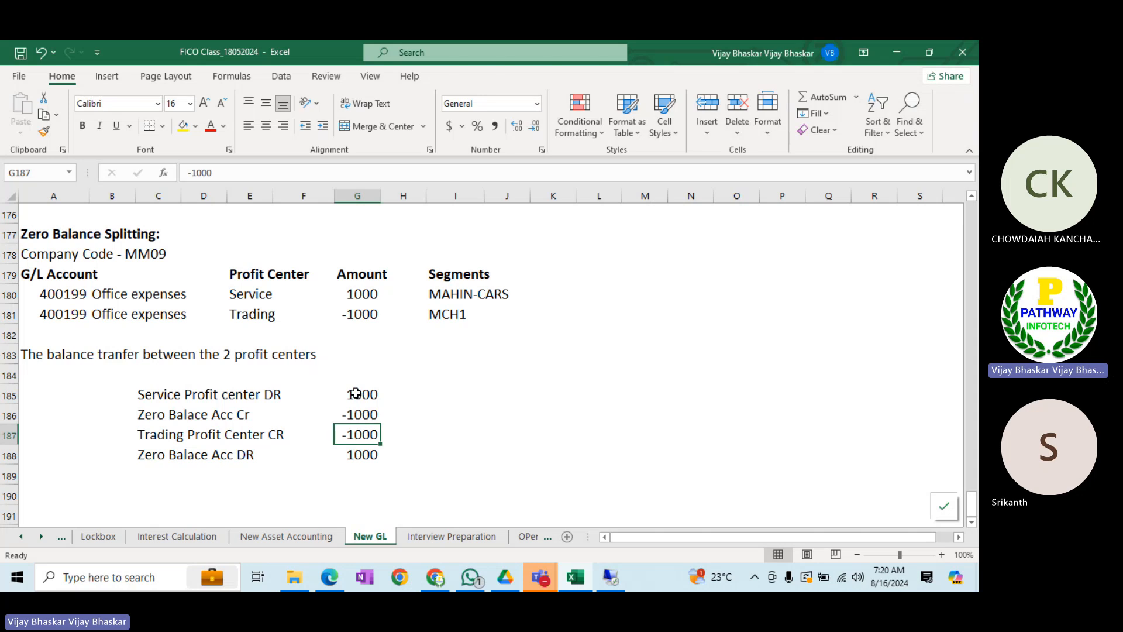
left_click(356, 393)
left_click(358, 415)
left_click(357, 437)
left_click(379, 394)
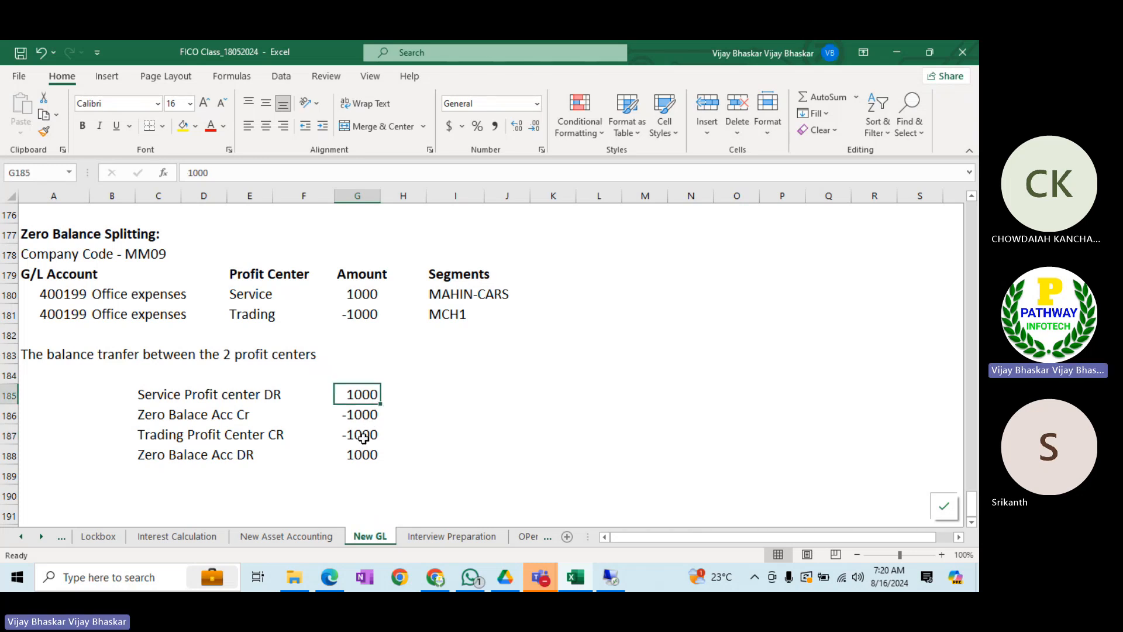
left_click(155, 419)
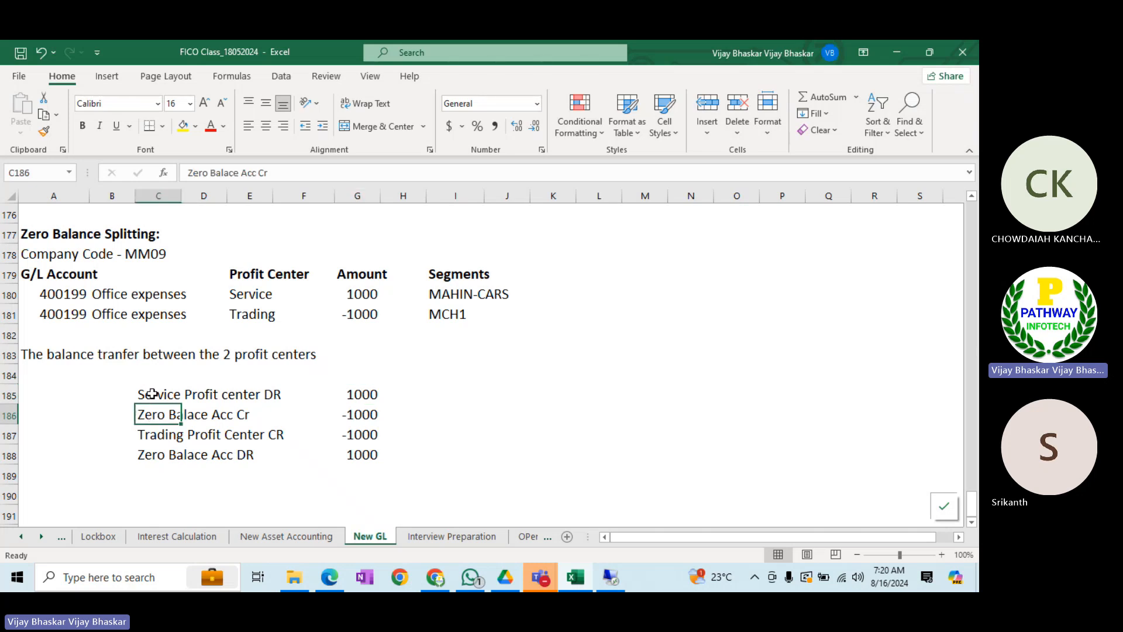
left_click(155, 458)
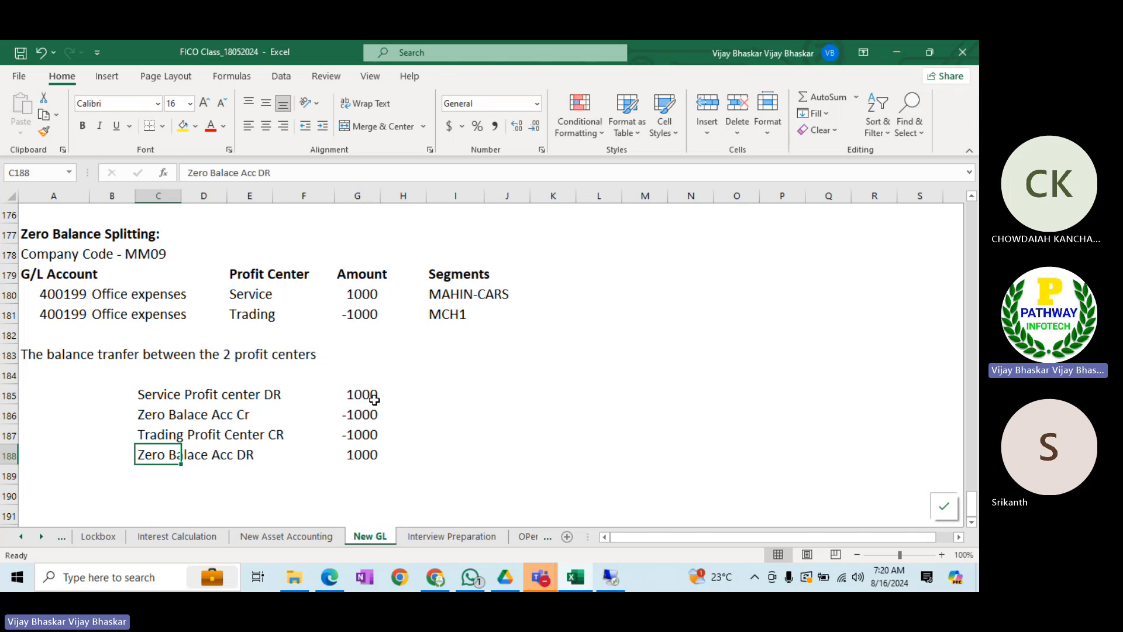
left_click(5, 415)
left_click(7, 455, "ctrl")
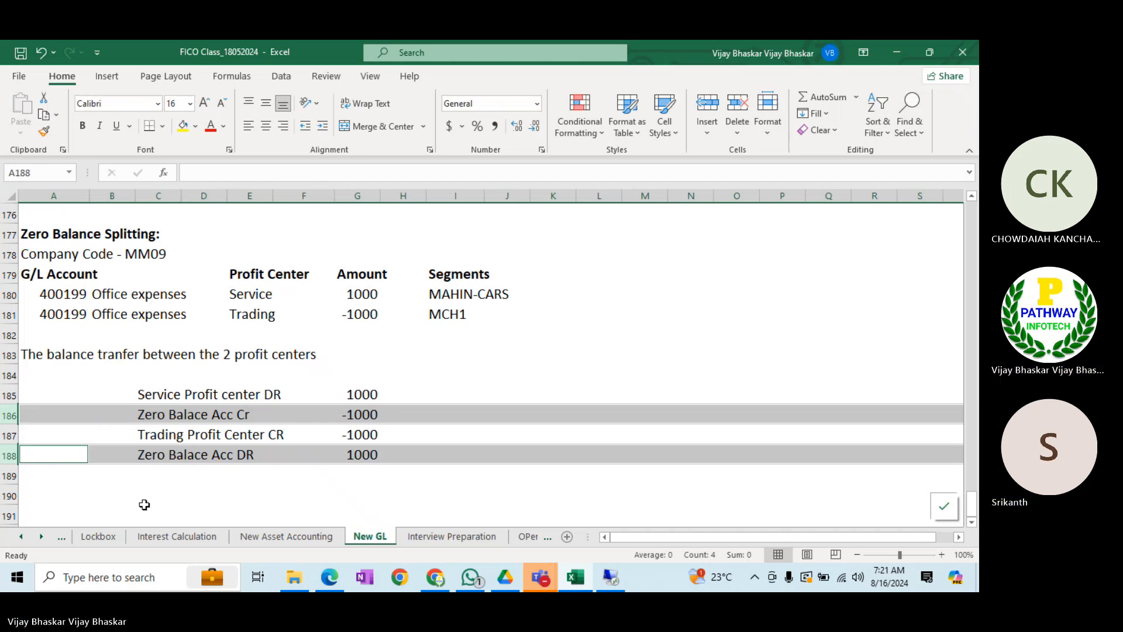
left_click(61, 490)
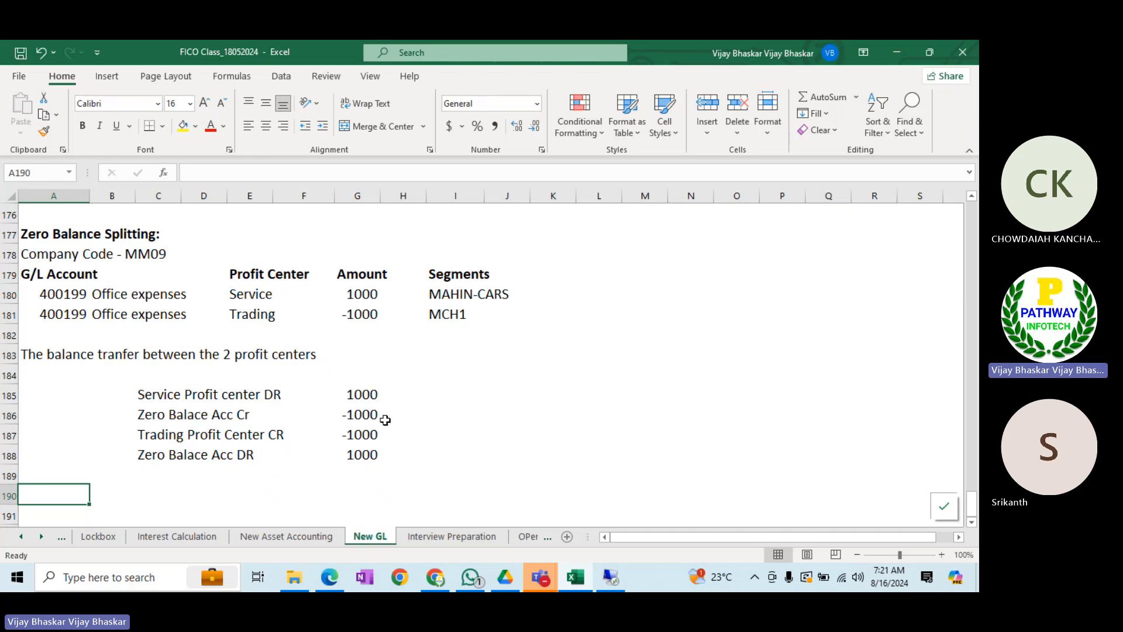
- Switch to the SAP session displaying the G/L account and open the SAP Reference IMG through transaction SPRO
key("alt+Tab")
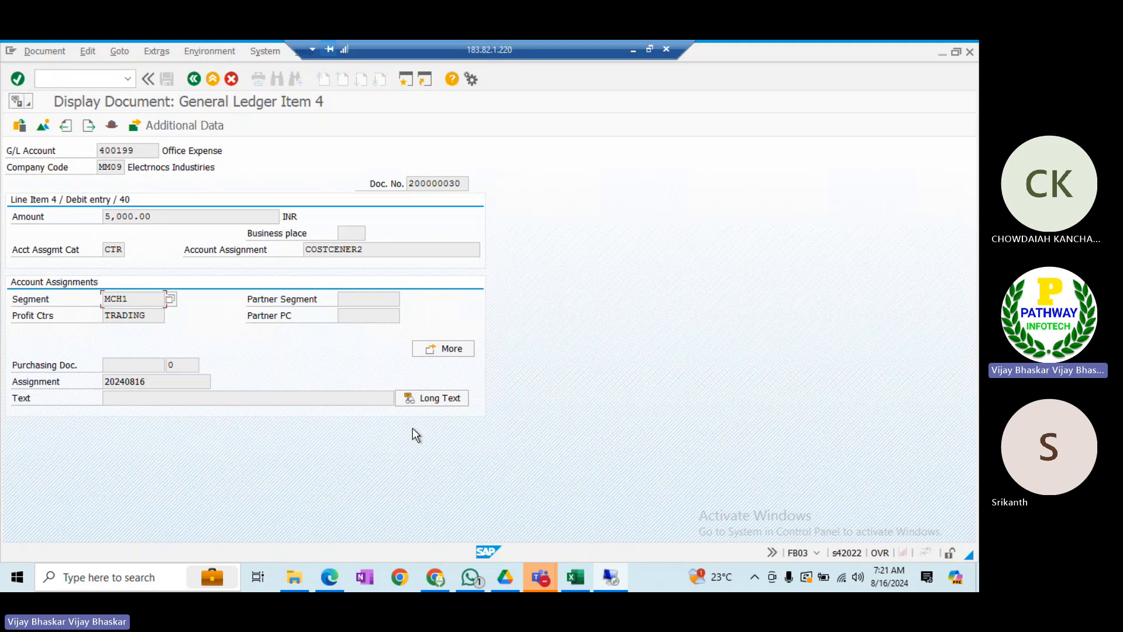
key("alt+Tab")
key("alt+Tab")
key("alt+Tab")
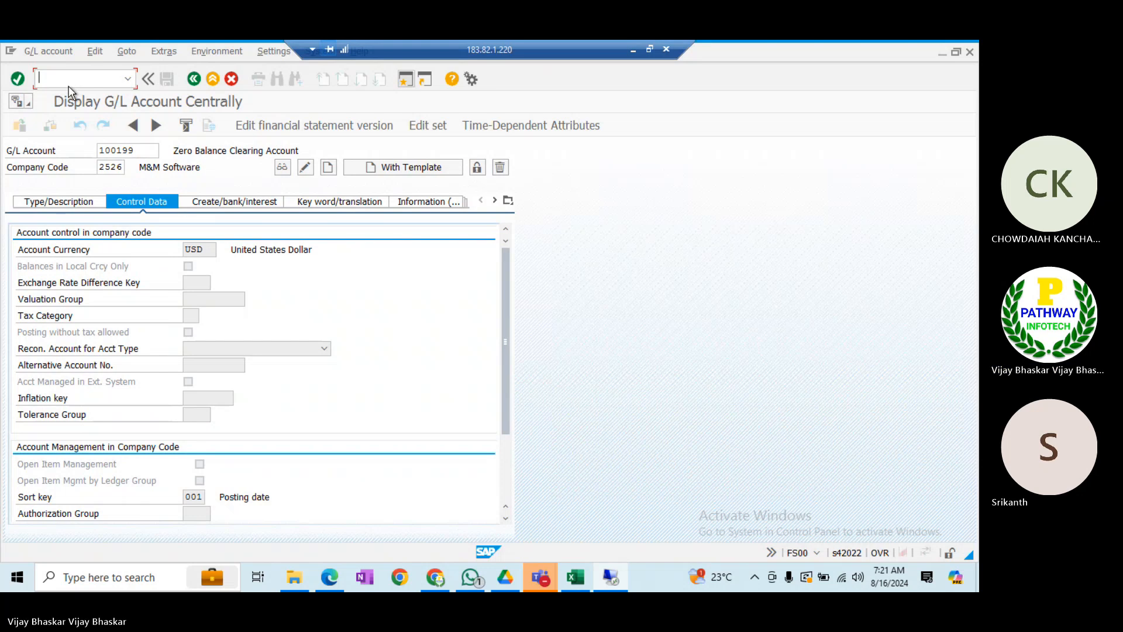
type("/nspro")
key("Return")
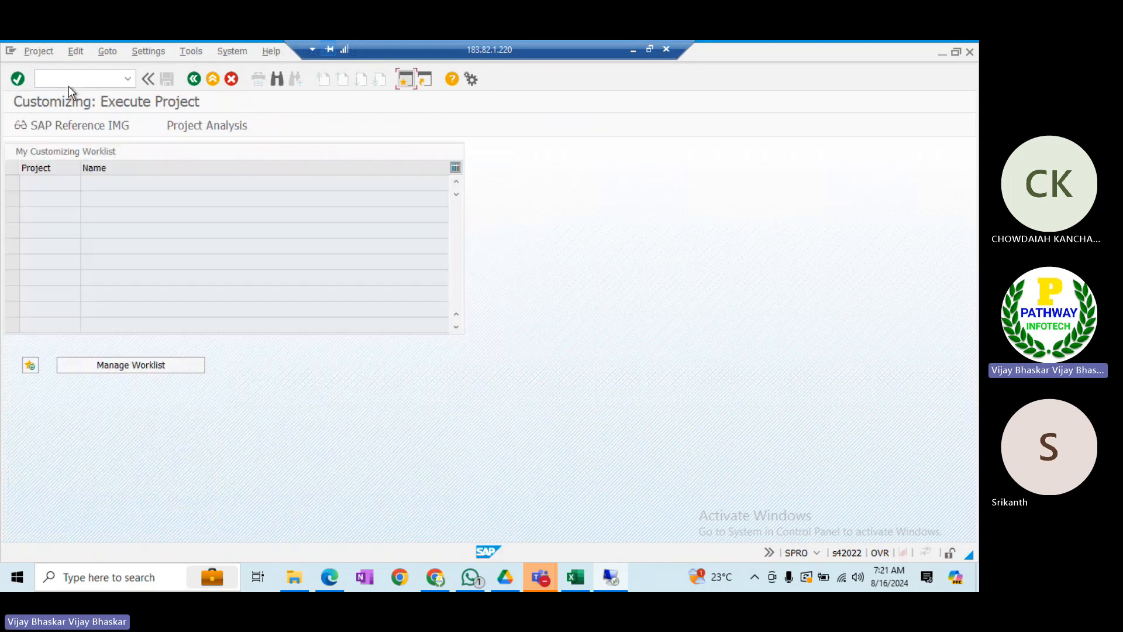
left_click(79, 121)
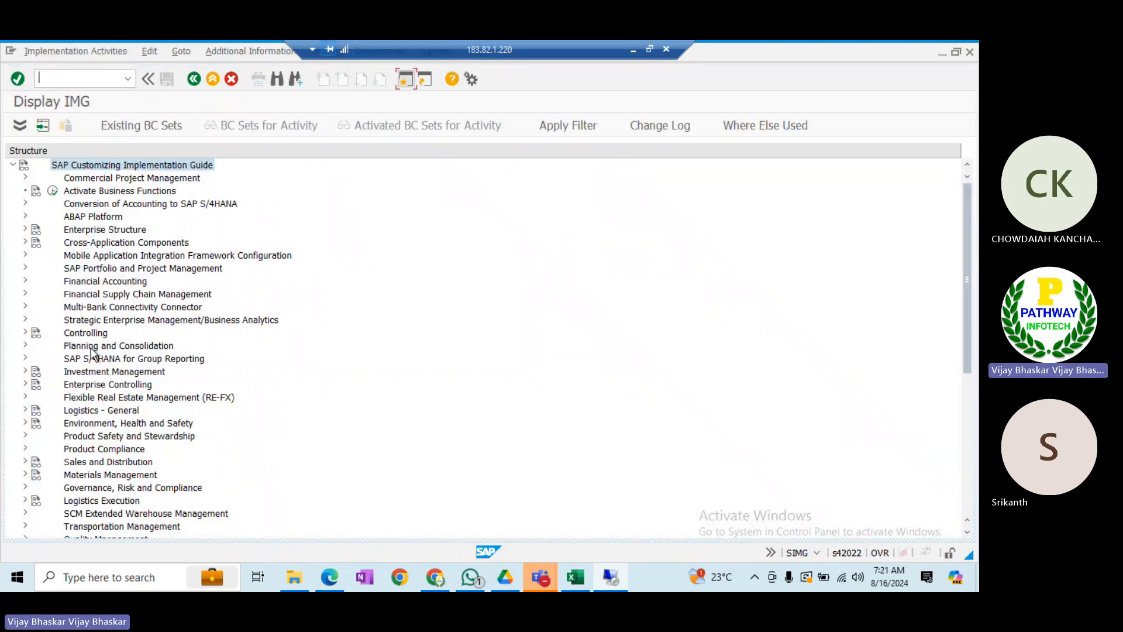
- Expand Financial Accounting and its General Ledger Accounting node in the implementation guide
left_click(82, 281)
key("Right")
key("Down")
key("Down")
key("Down")
key("Down")
key("Down")
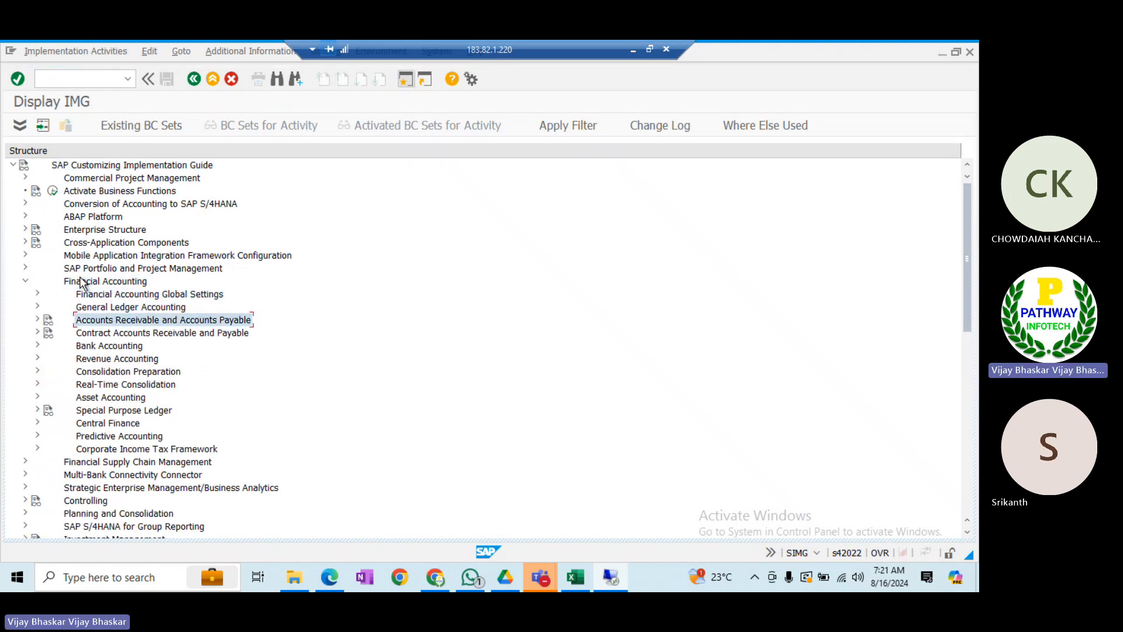
key("Up")
key("Up")
key("Up")
key("Right")
key("Down")
key("Down")
key("Down")
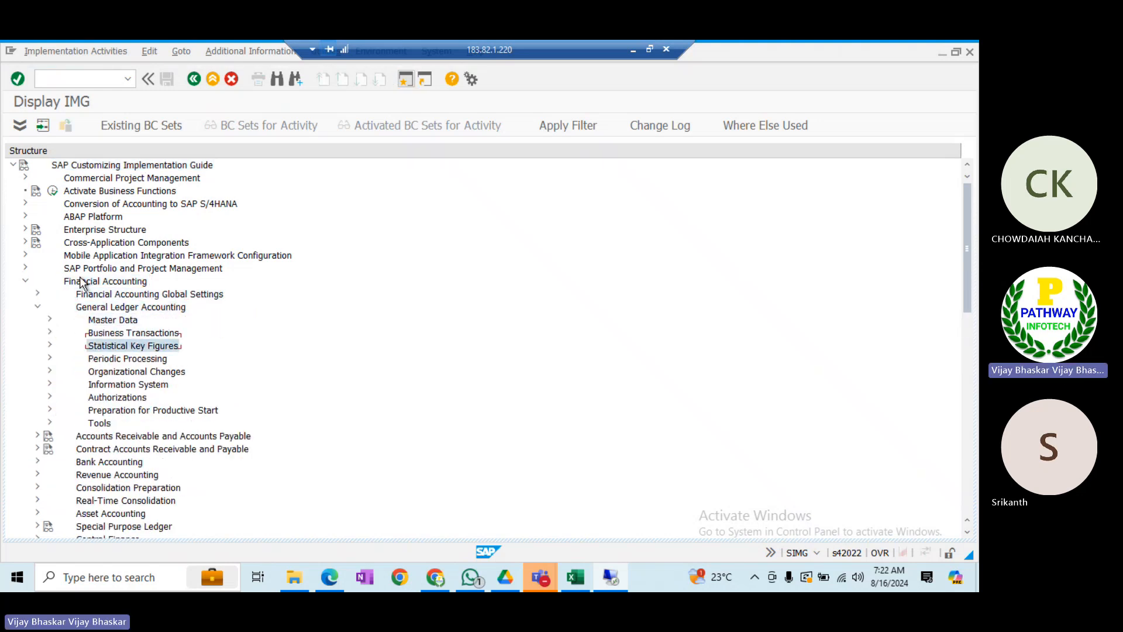
- Expand Business Transactions and its Document Splitting node under General Ledger Accounting
key("Down")
key("Down")
key("Up")
key("Up")
key("Up")
key("Right")
key("Down")
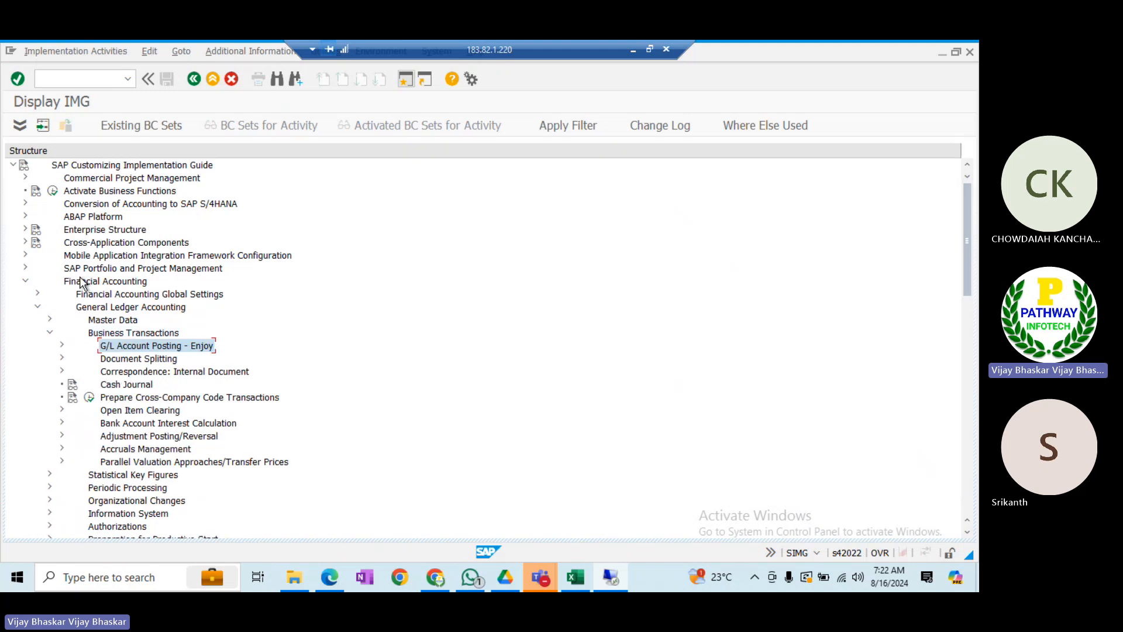
key("Down")
key("Down")
key("Up")
key("Right")
key("Down")
key("Down")
key("Down")
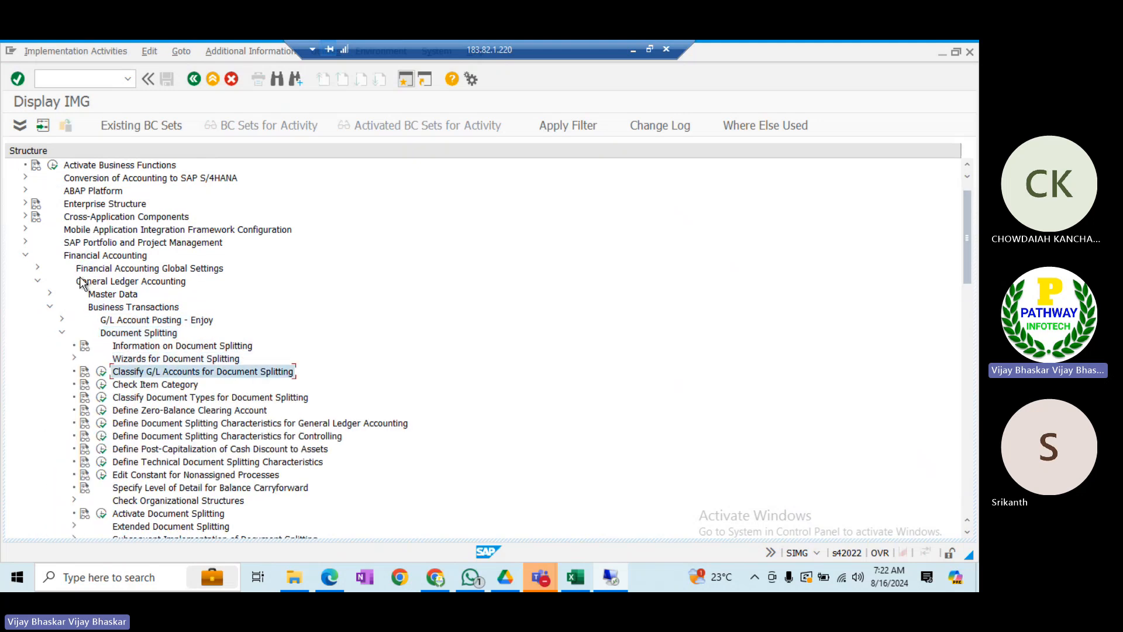
- Display Define Document Splitting Characteristics for General Ledger Accounting and examine the available fields and Zero Balance settings for profit center and segment
key("Down")
key("Down")
key("Down")
key("Down")
key("Down")
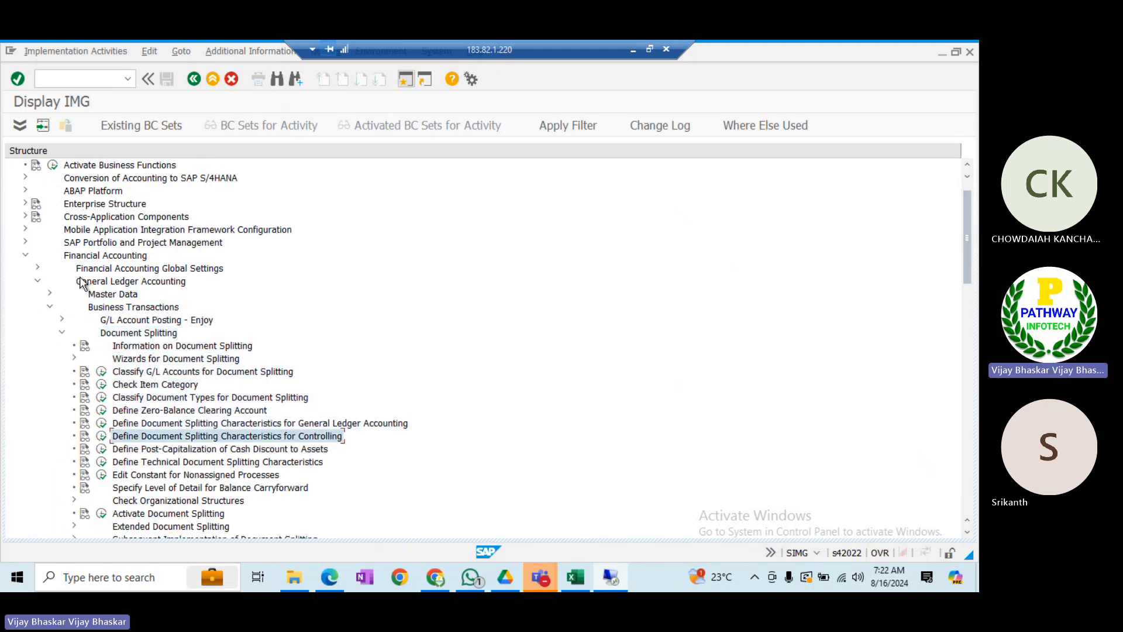
key("Up")
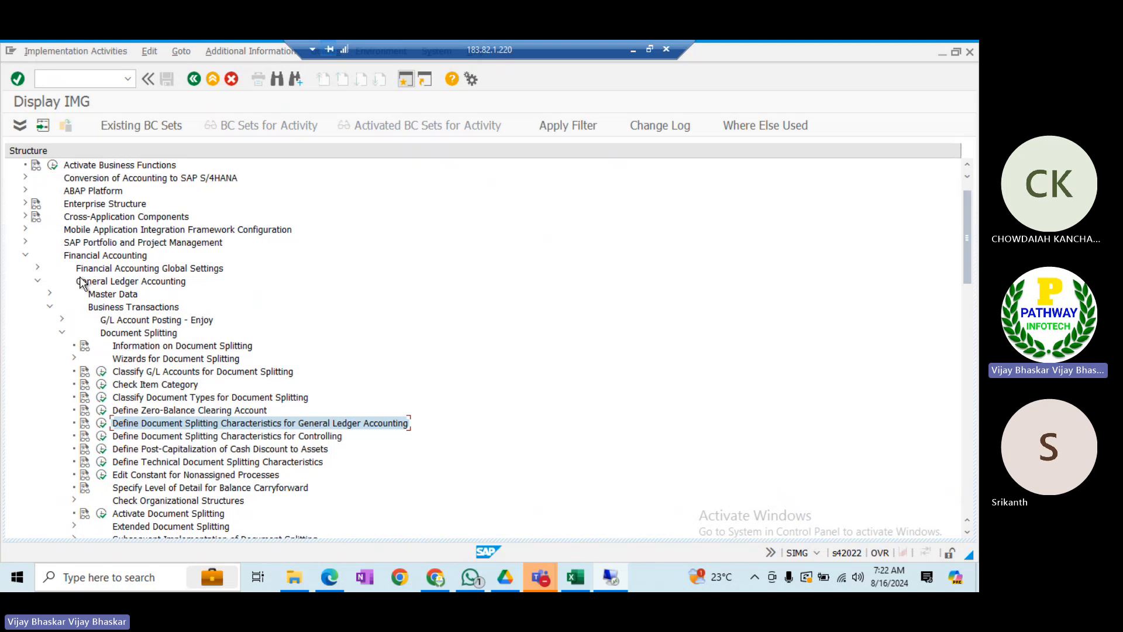
key("Left")
key("Return")
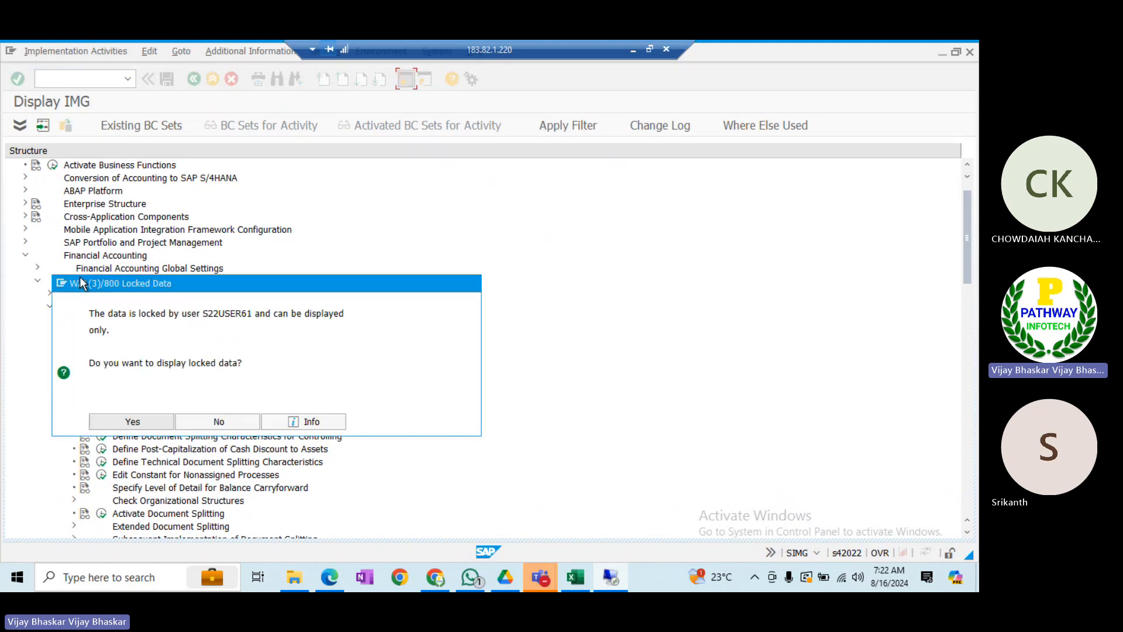
left_click(138, 422)
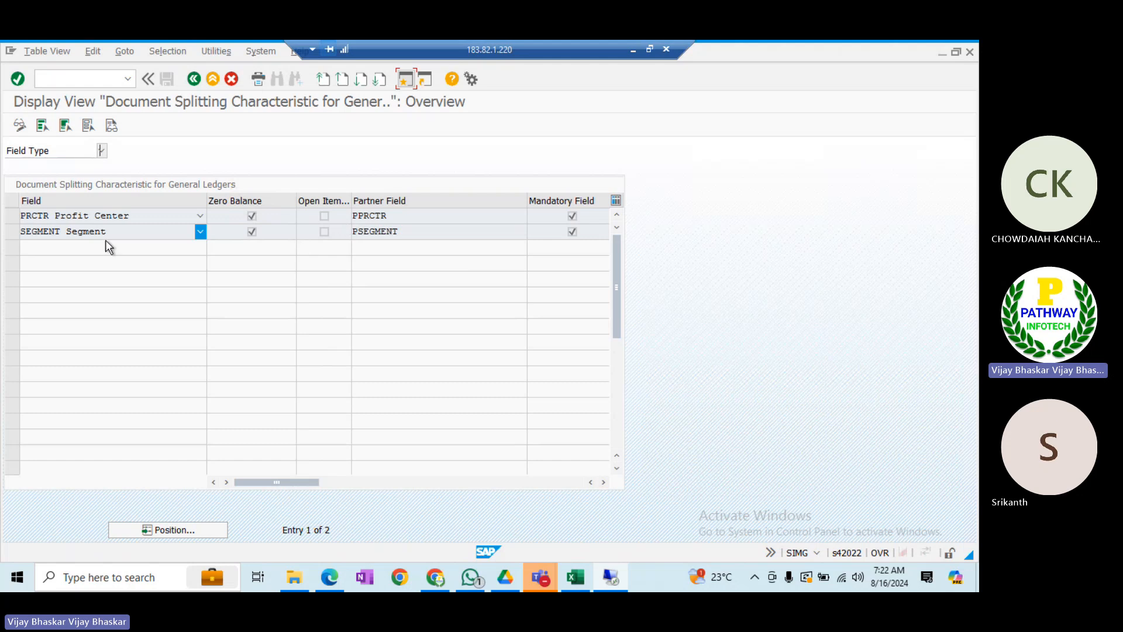
left_click(168, 230)
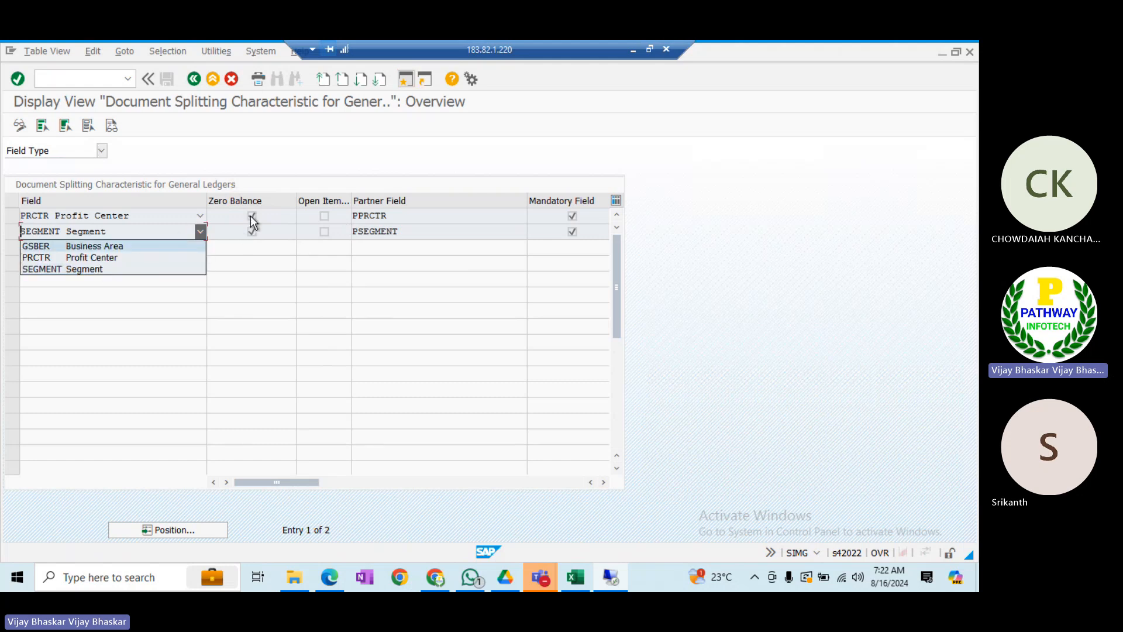
left_click(429, 229)
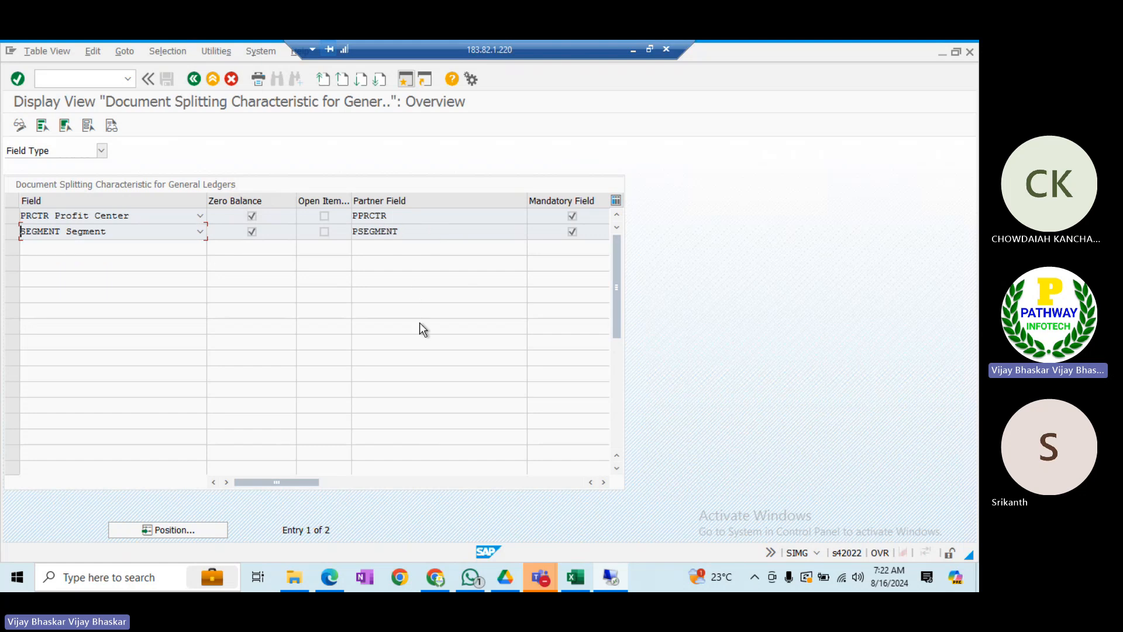
- Switch to the SAP session displaying the G/L document and start transaction FB60
key("alt+Tab")
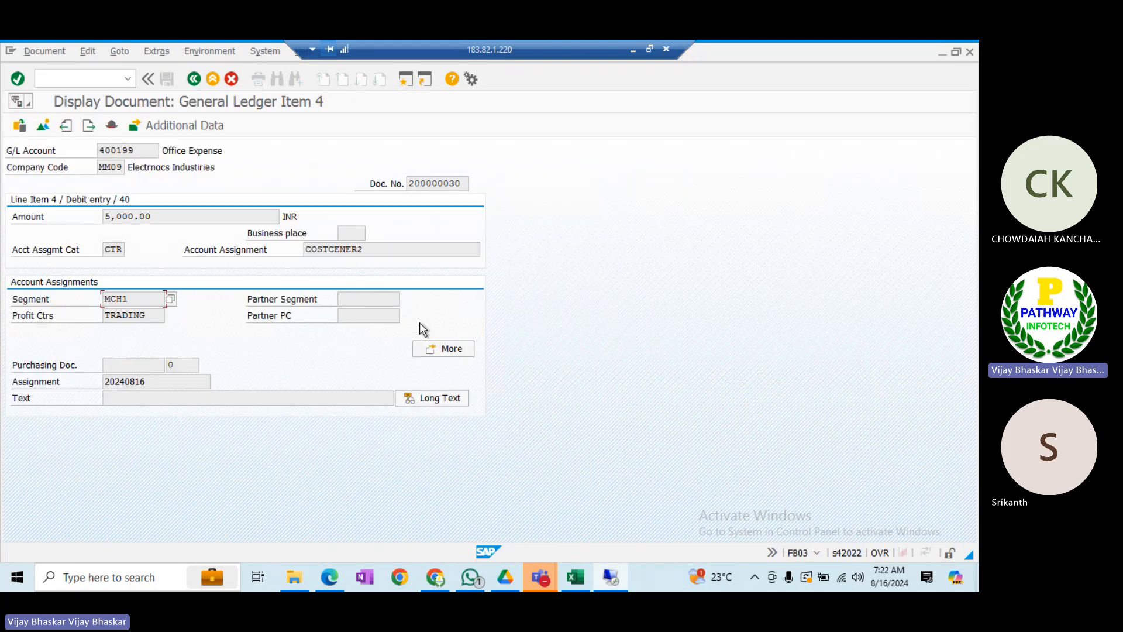
key("alt+Tab")
key("alt+Tab")
left_click(78, 79)
type("/n")
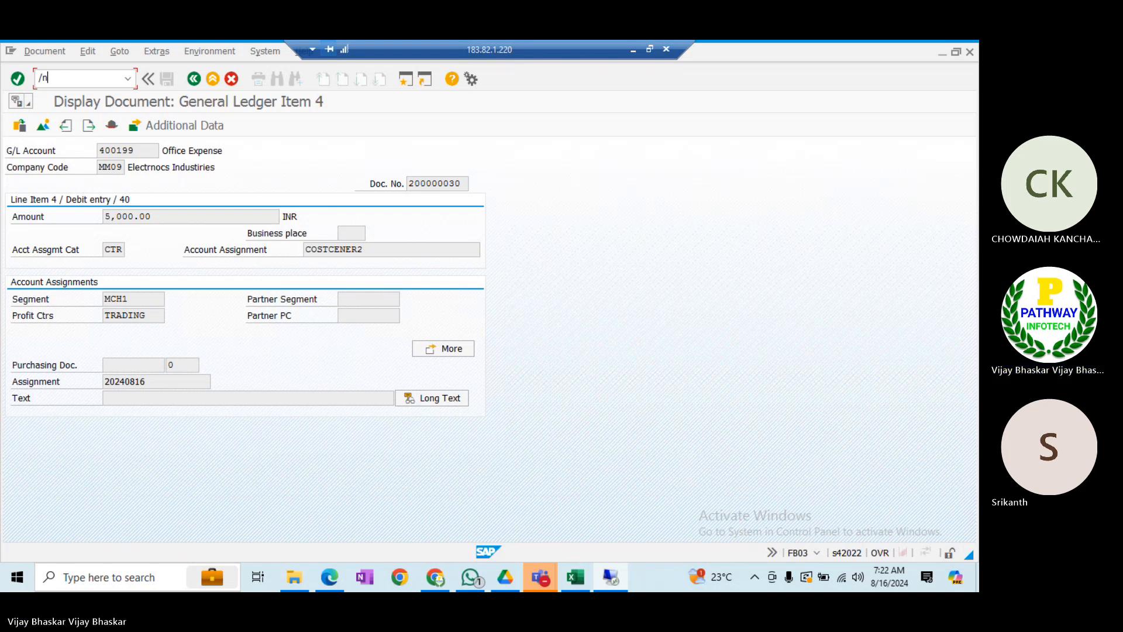
type("f-4")
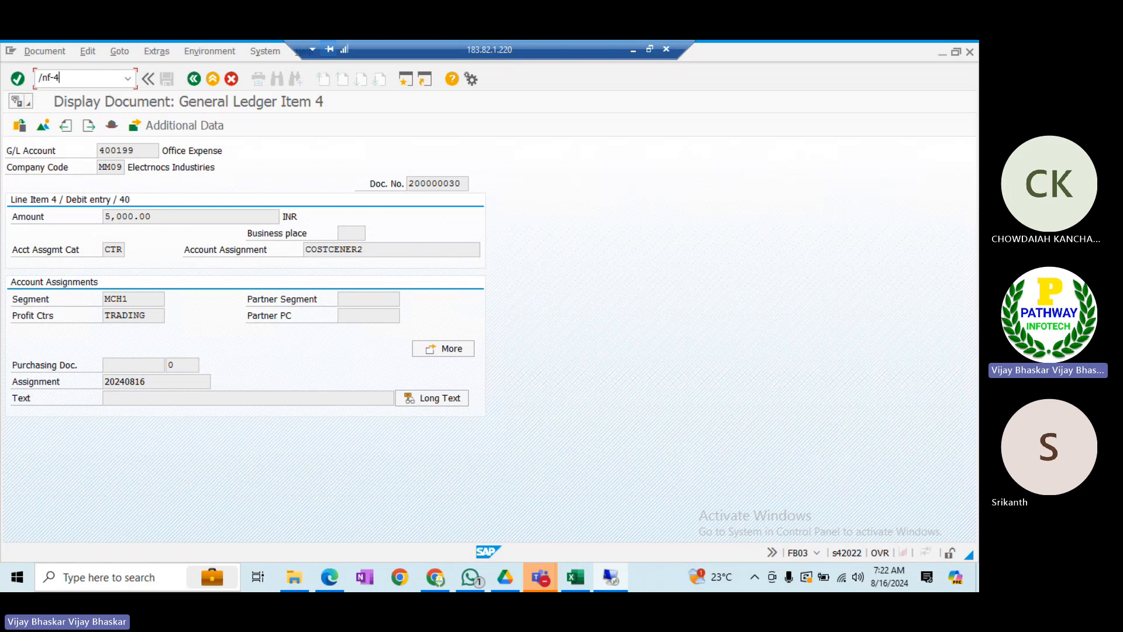
key("BackSpace")
key("BackSpace")
type("b60")
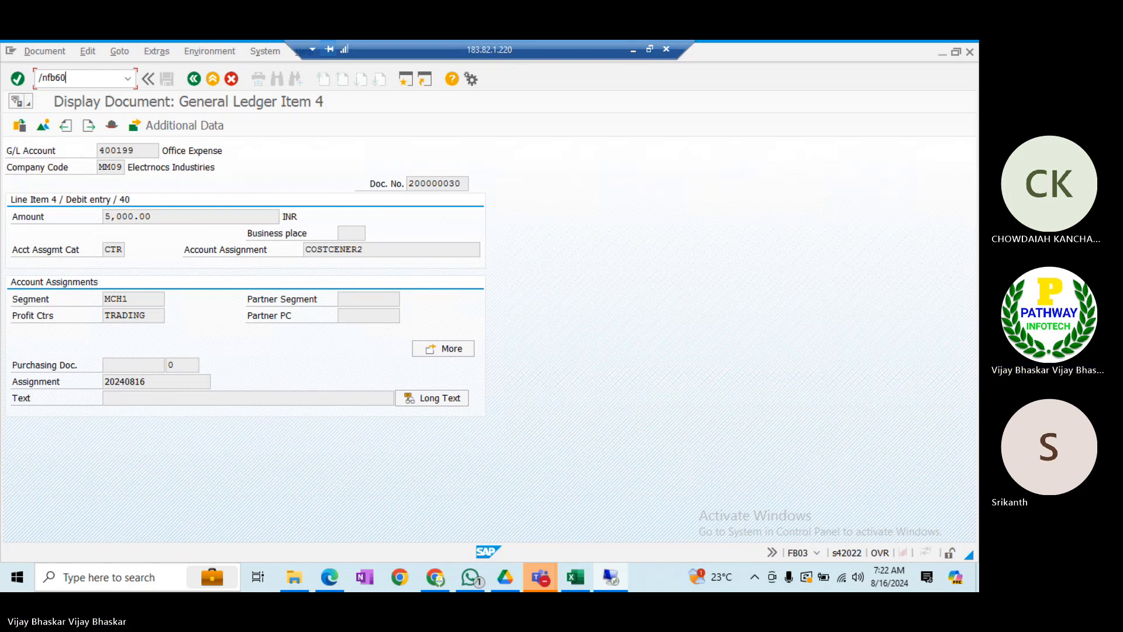
key("Return")
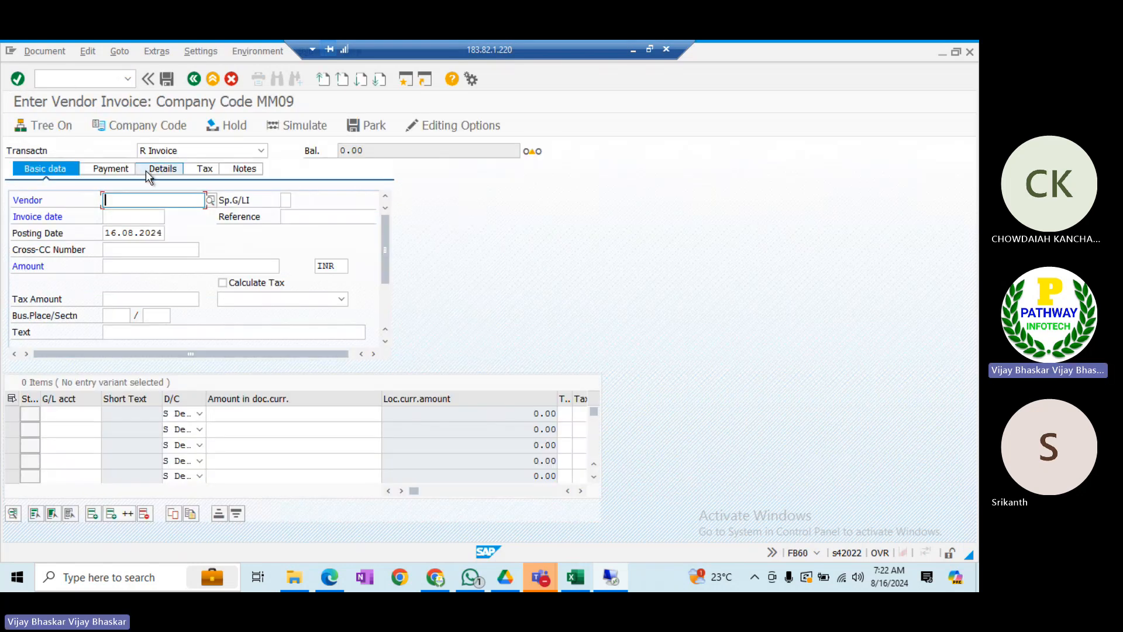
- Enter the vendor number and the invoice date 16.08.2024 in the vendor invoice's basic data
type("10001503")
key("Tab")
type("16.08.2024")
key("Tab")
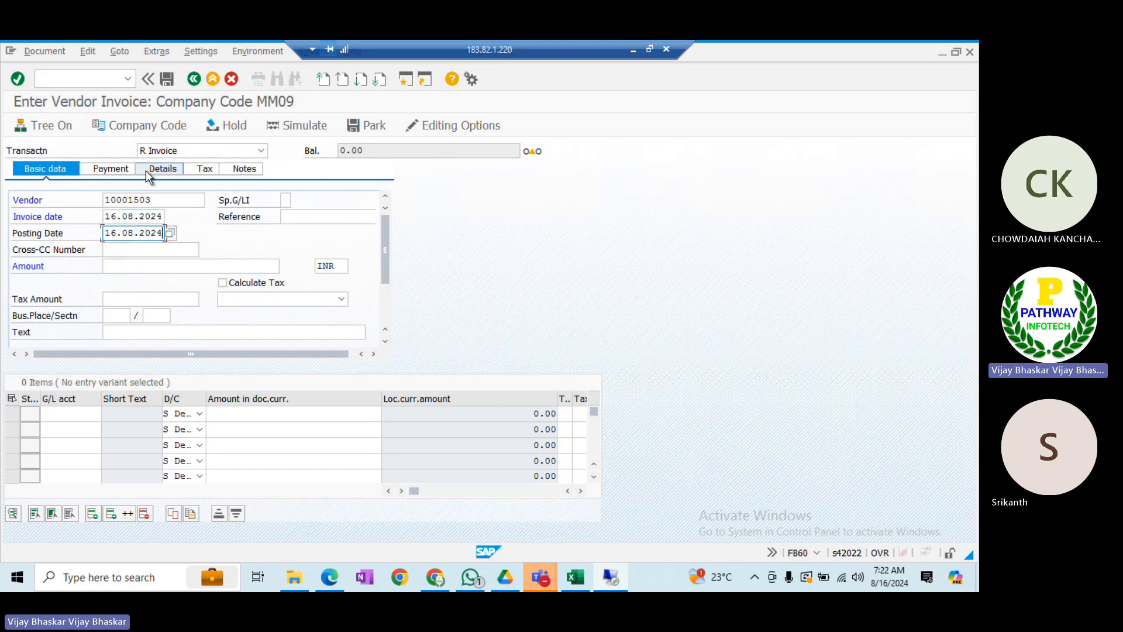
key("Tab")
key("Tab")
key("Tab")
key("Tab")
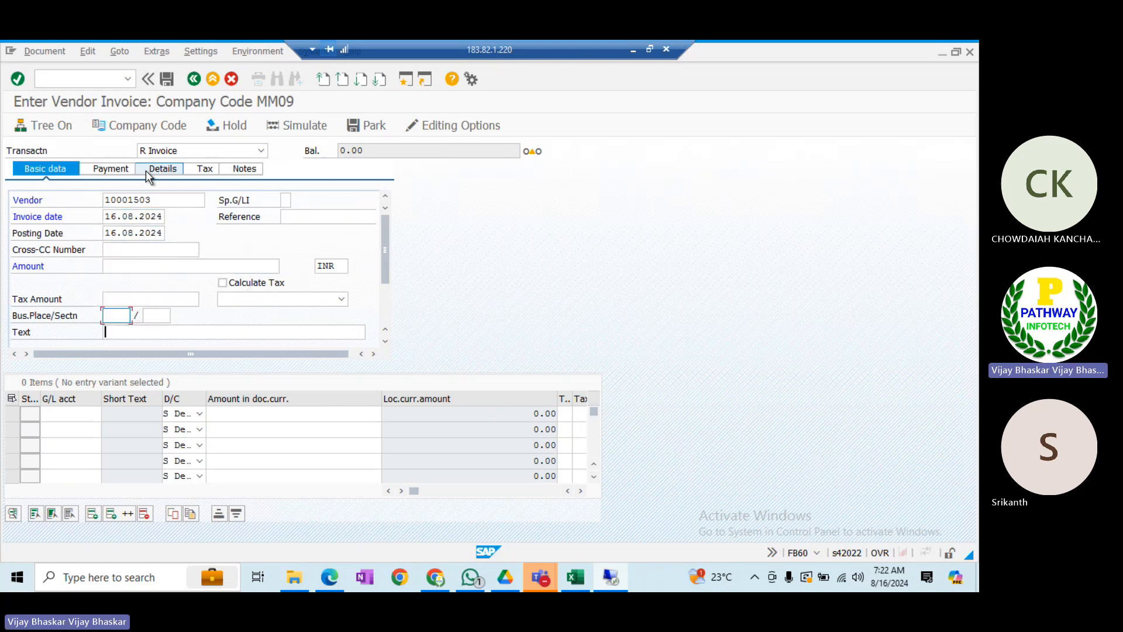
key("Tab")
key("Tab")
key("Tab")
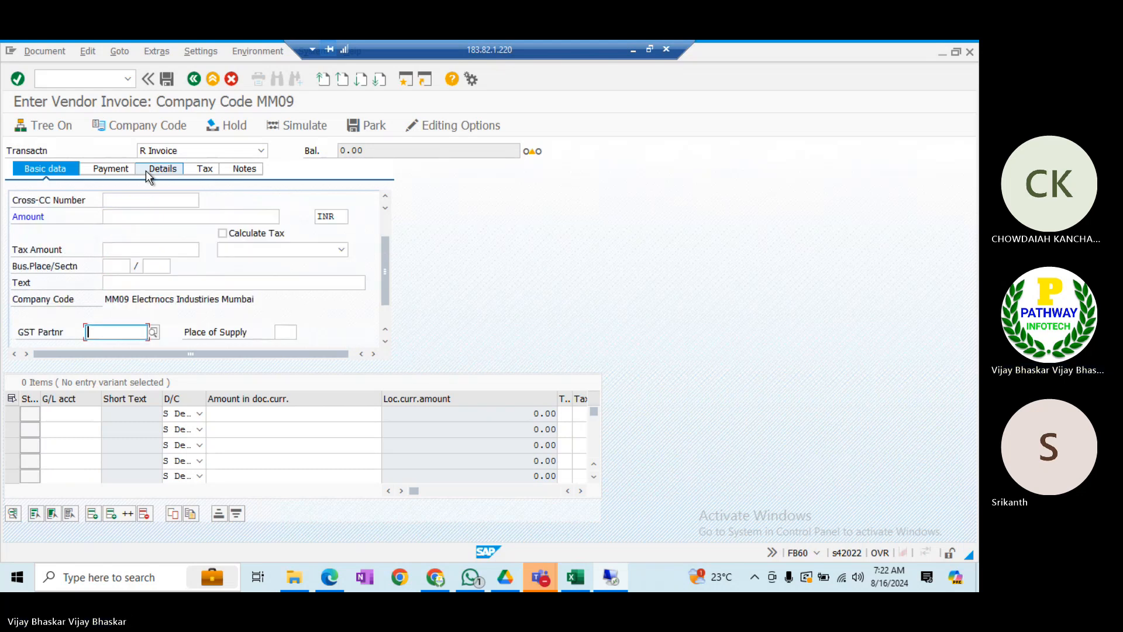
- Enter G/L account 400199 in the first two item lines of the invoice
left_click(71, 419)
type("4")
key("Down")
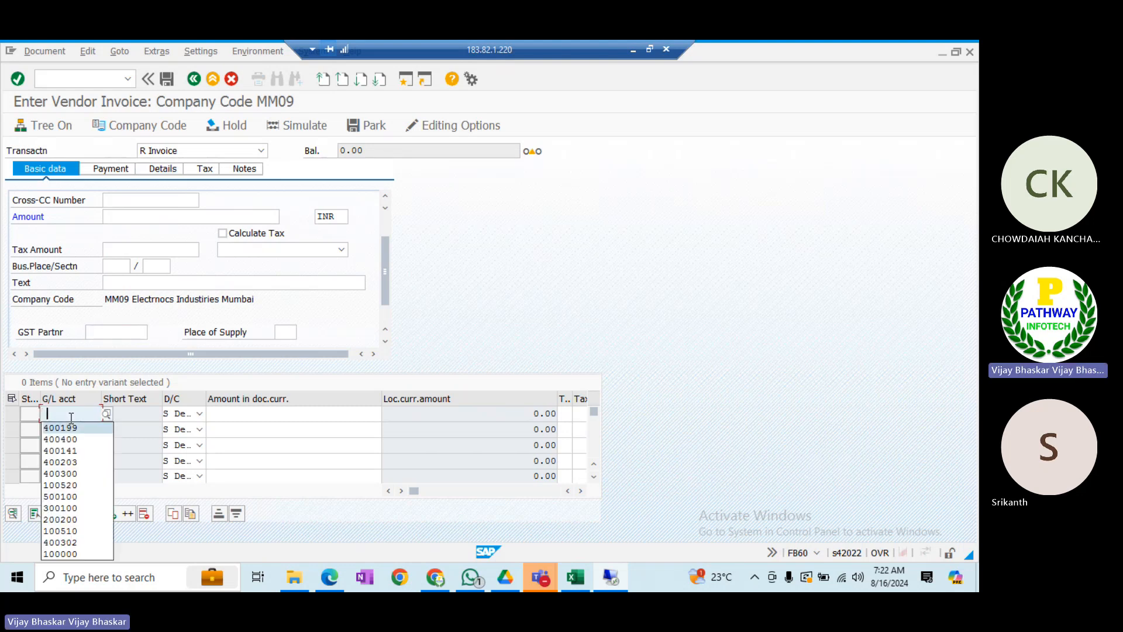
key("Return")
key("Down")
type("4")
key("Down")
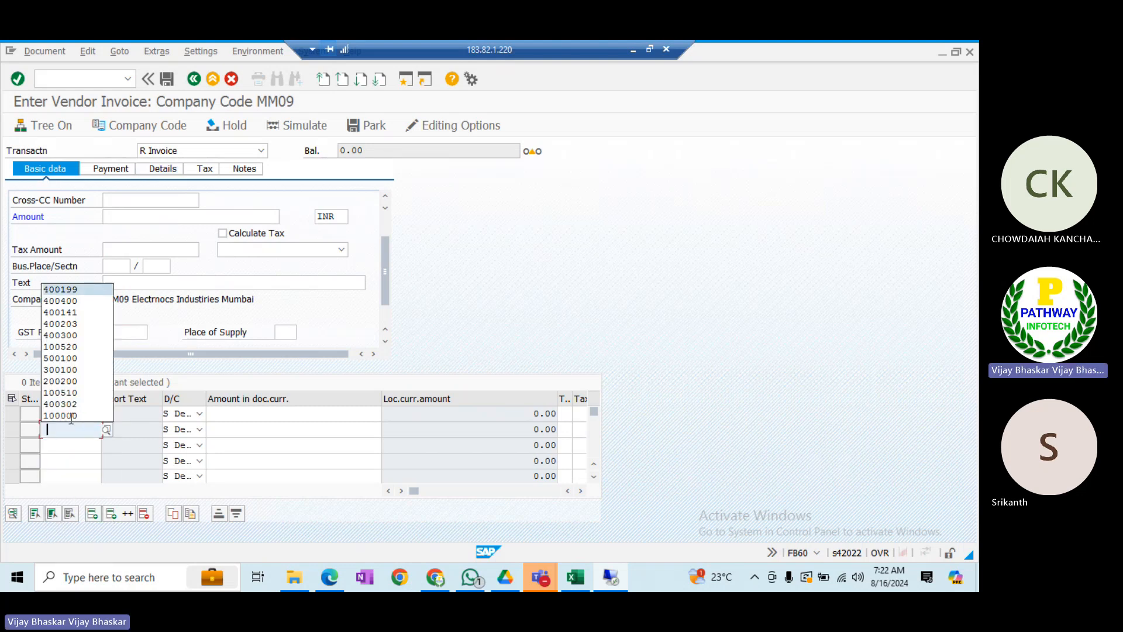
key("Return")
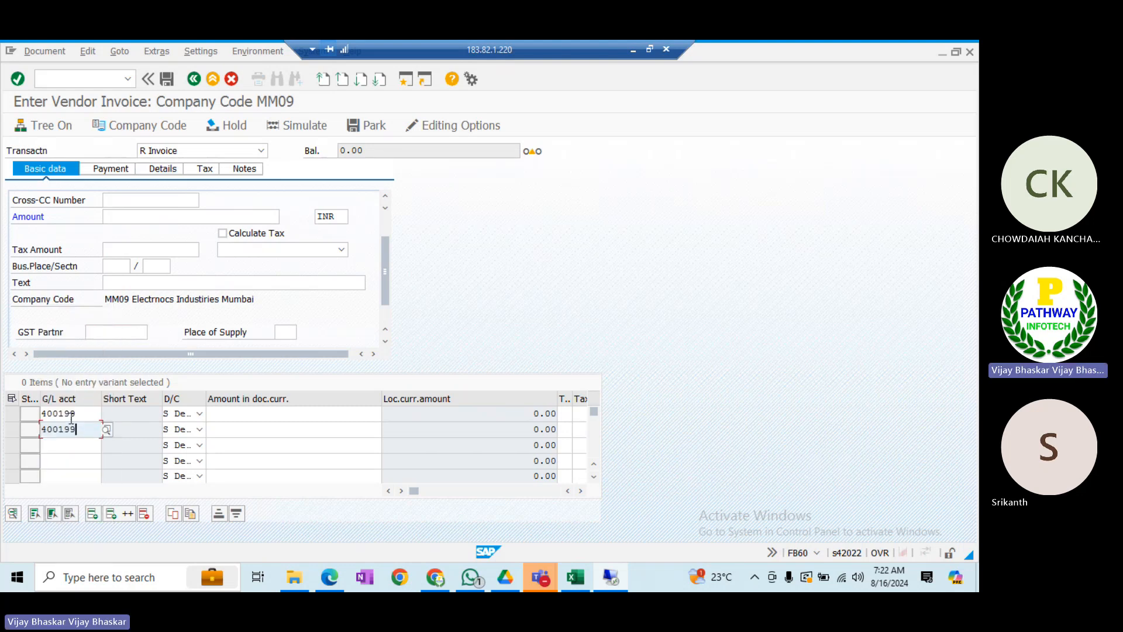
- Enter amount 1000 on the first item line as a debit, and set the second line to credit with amount 1000
left_click(233, 412)
type("1000")
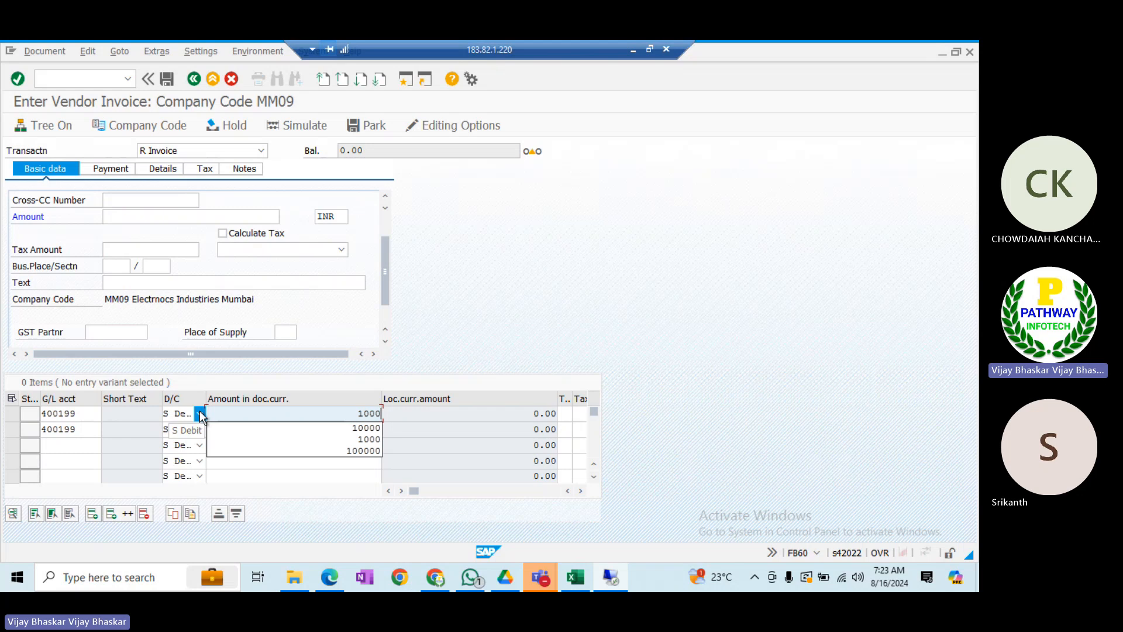
left_click(83, 417)
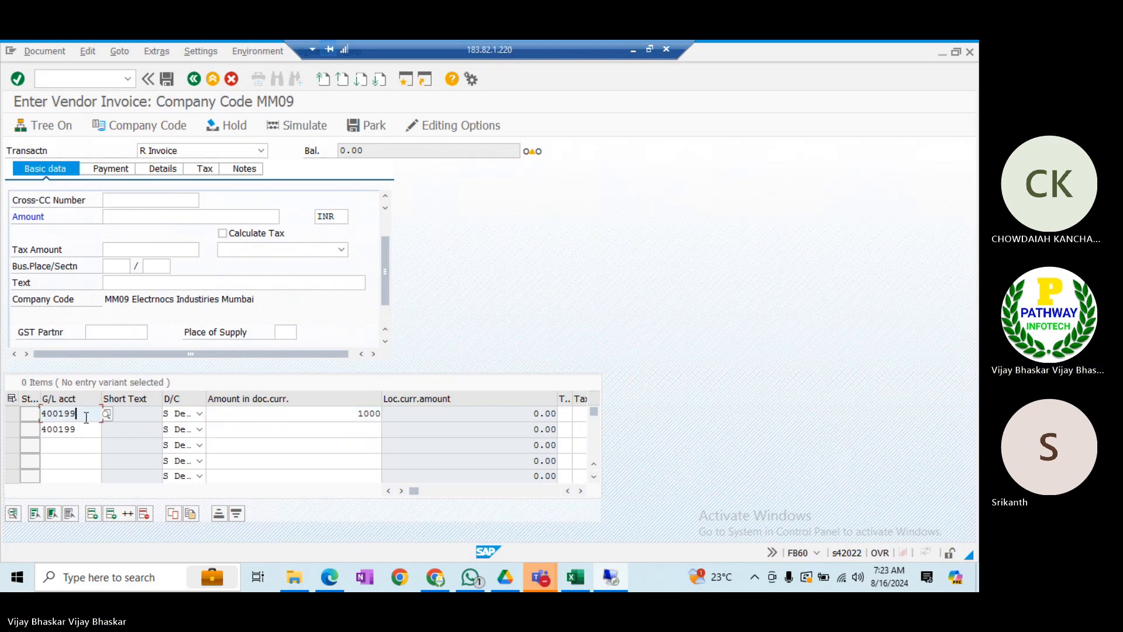
left_click(199, 430)
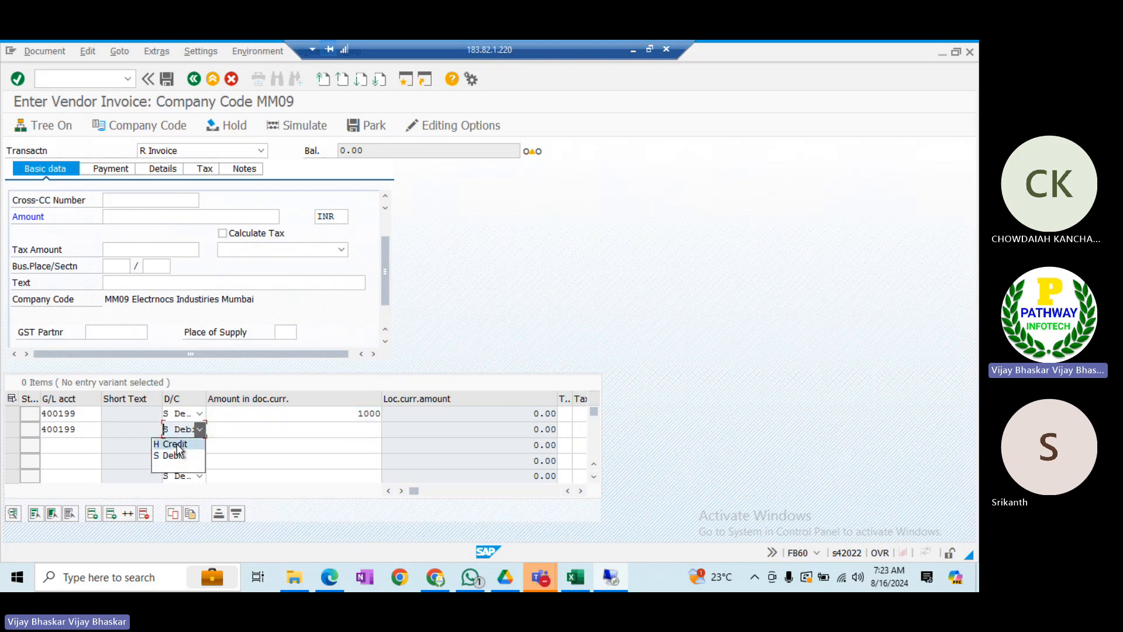
left_click(176, 443)
left_click(328, 429)
type("1")
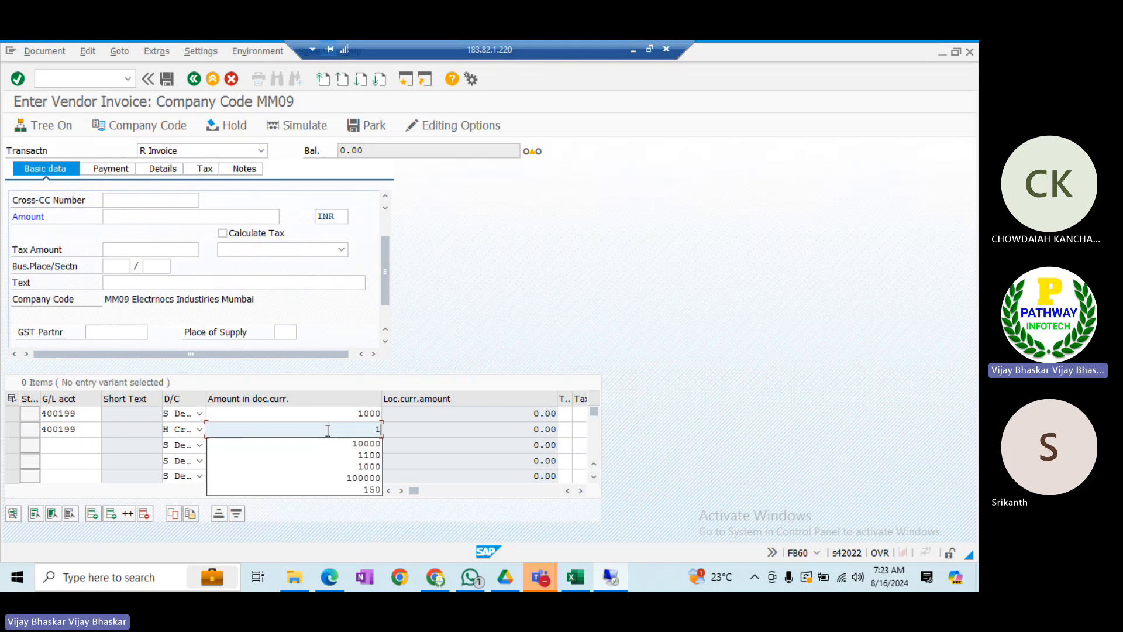
type("000")
key("Tab")
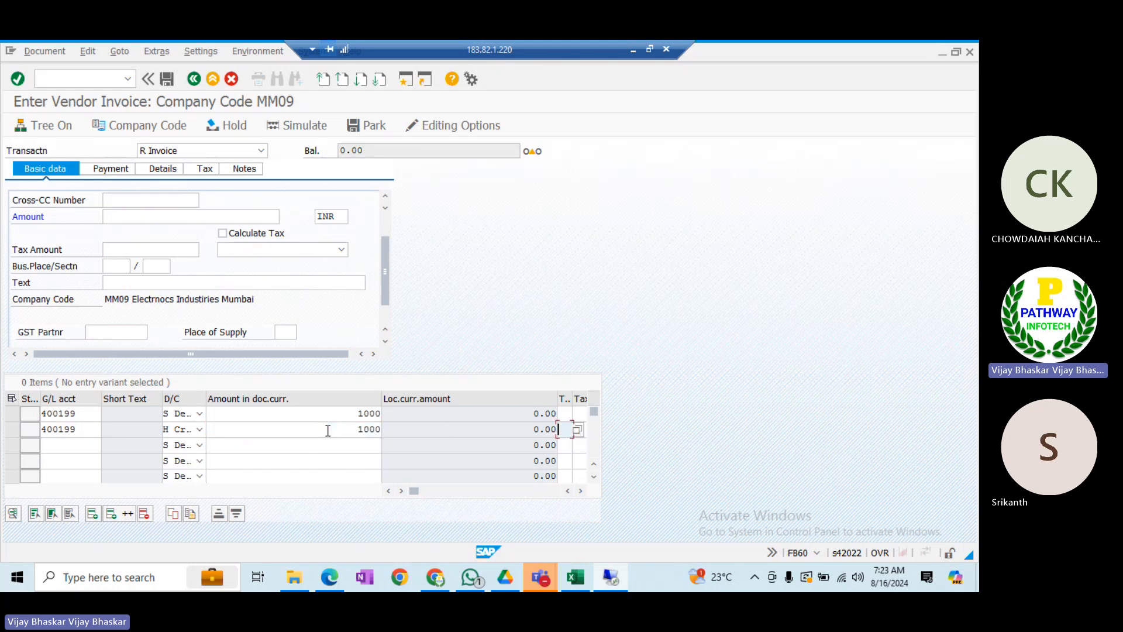
- Assign cost center COSTCENER1 to the debit item line
key("Up")
key("Tab")
key("Tab")
key("Tab")
key("Tab")
key("Tab")
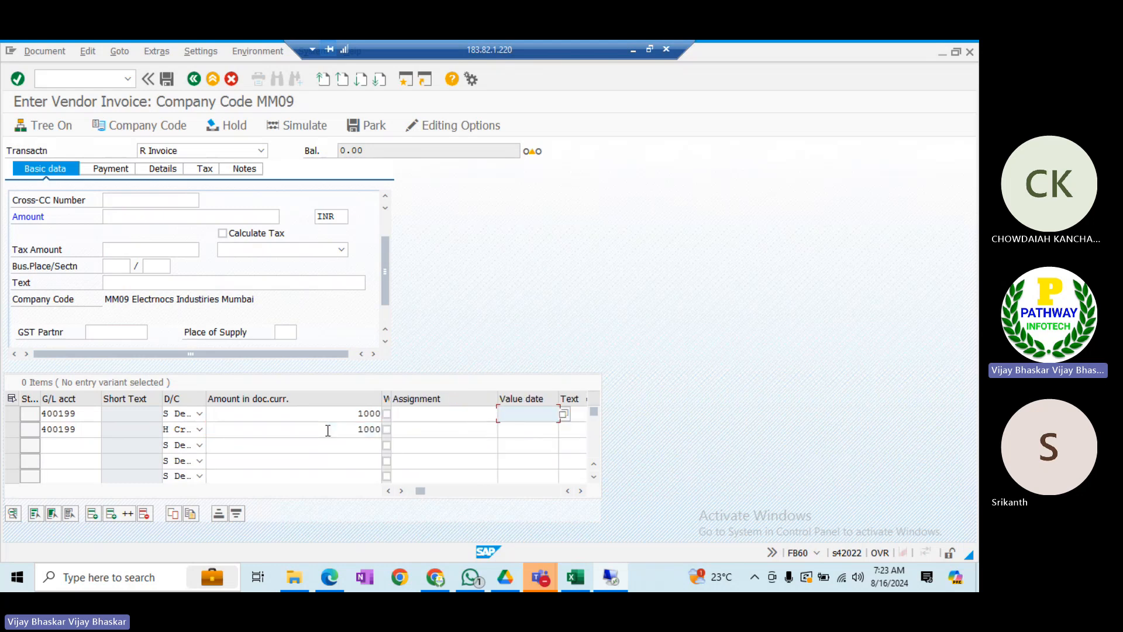
key("Tab")
key("Tab")
key("Tab")
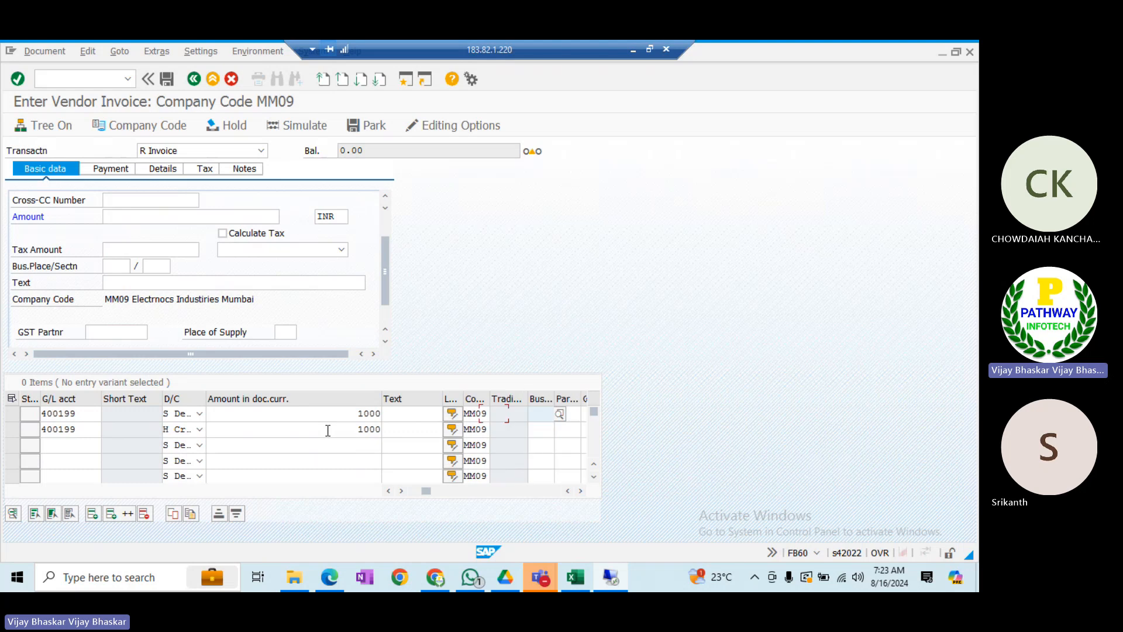
key("Tab")
key("Tab")
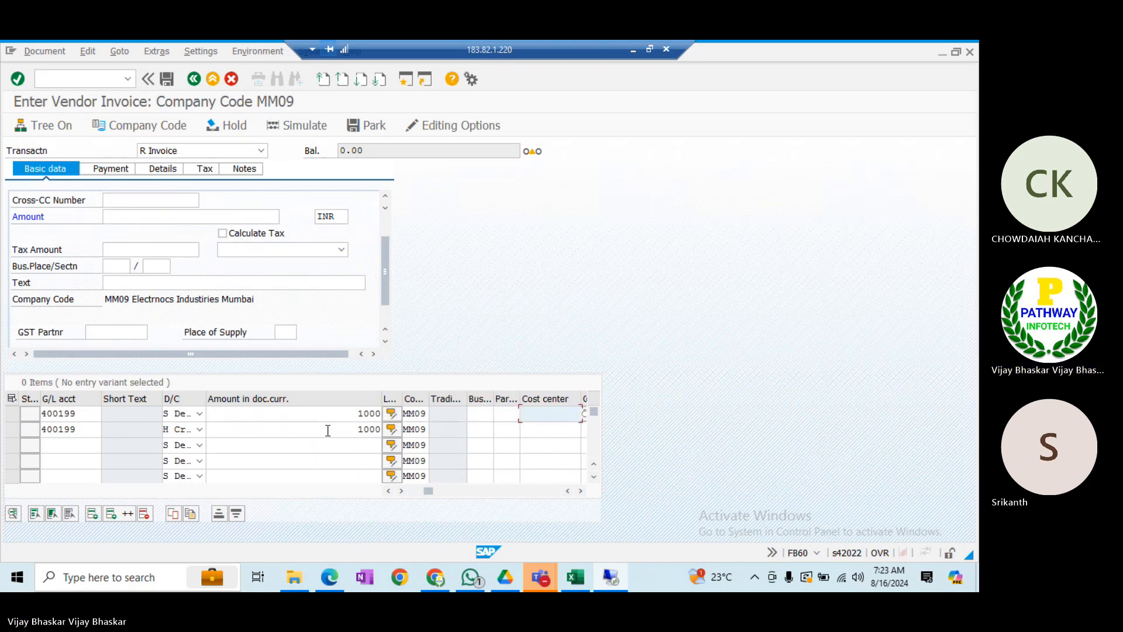
key("Down")
key("Return")
- Assign cost center COSTCENER2 to the credit item line and validate the invoice entries
key("Down")
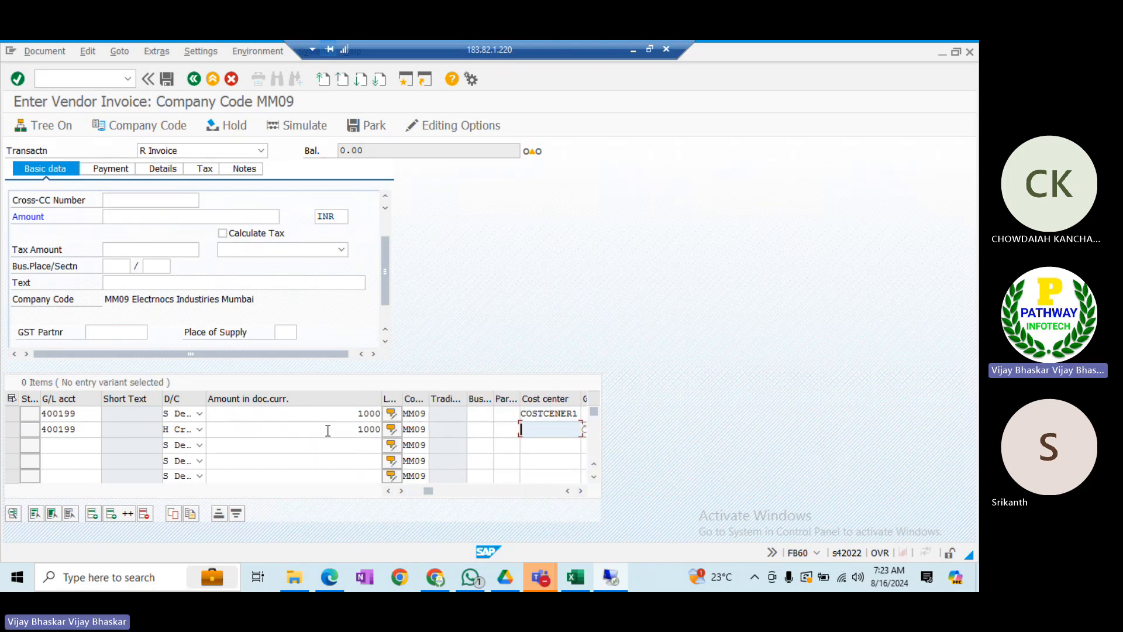
key("Down")
key("Down")
key("Return")
key("Return")
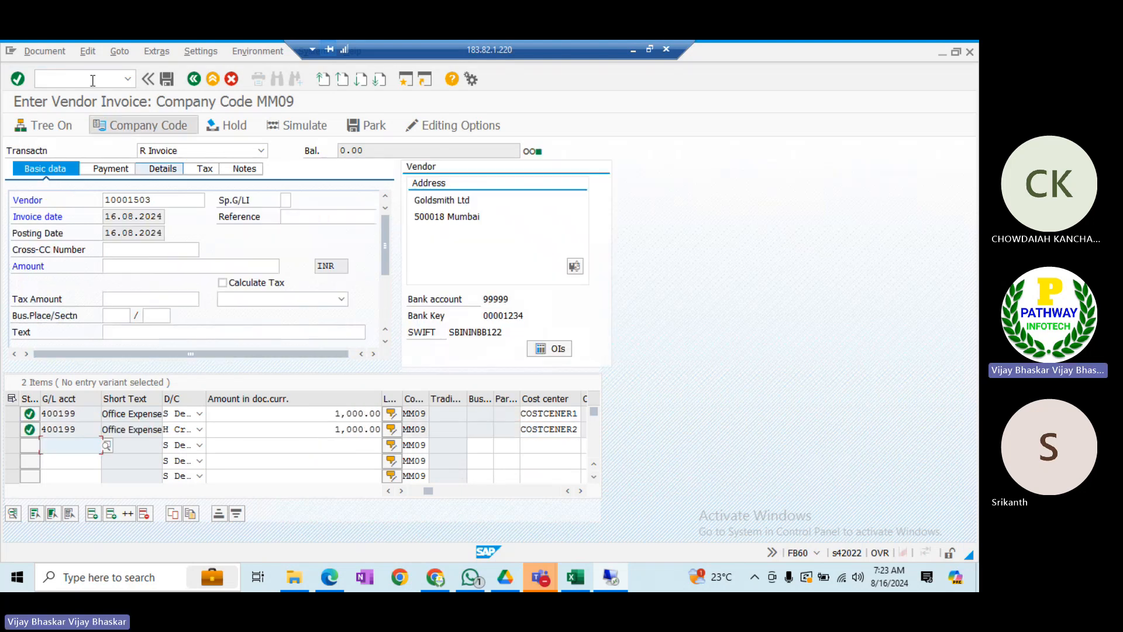
- Run the general ledger simulation for the invoice and inspect the two zero balance clearing lines
left_click(46, 53)
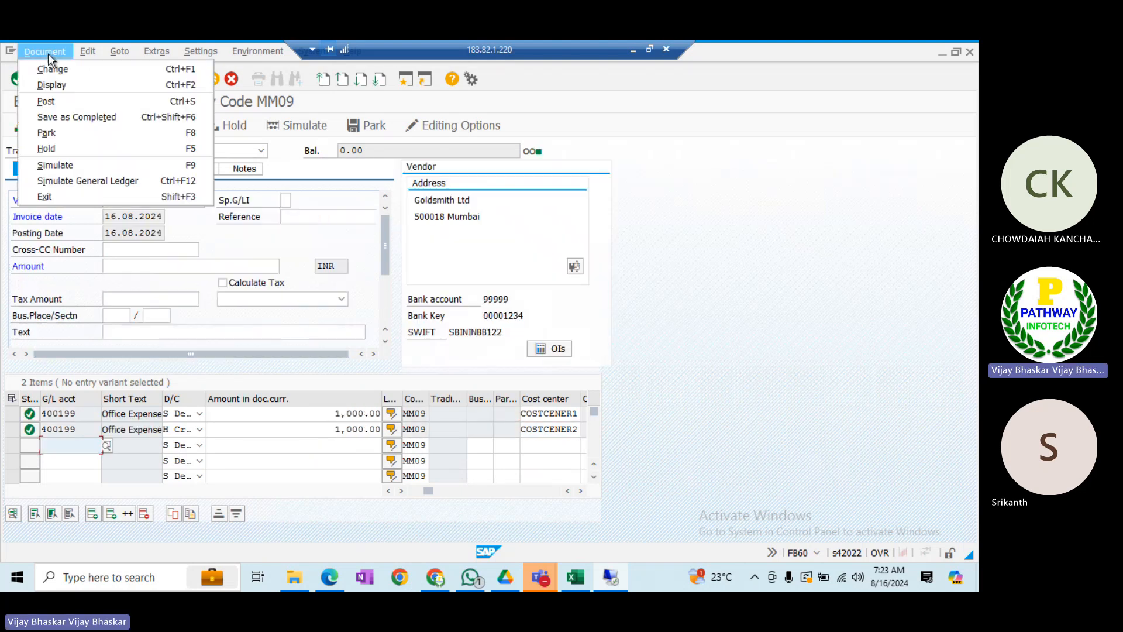
left_click(79, 182)
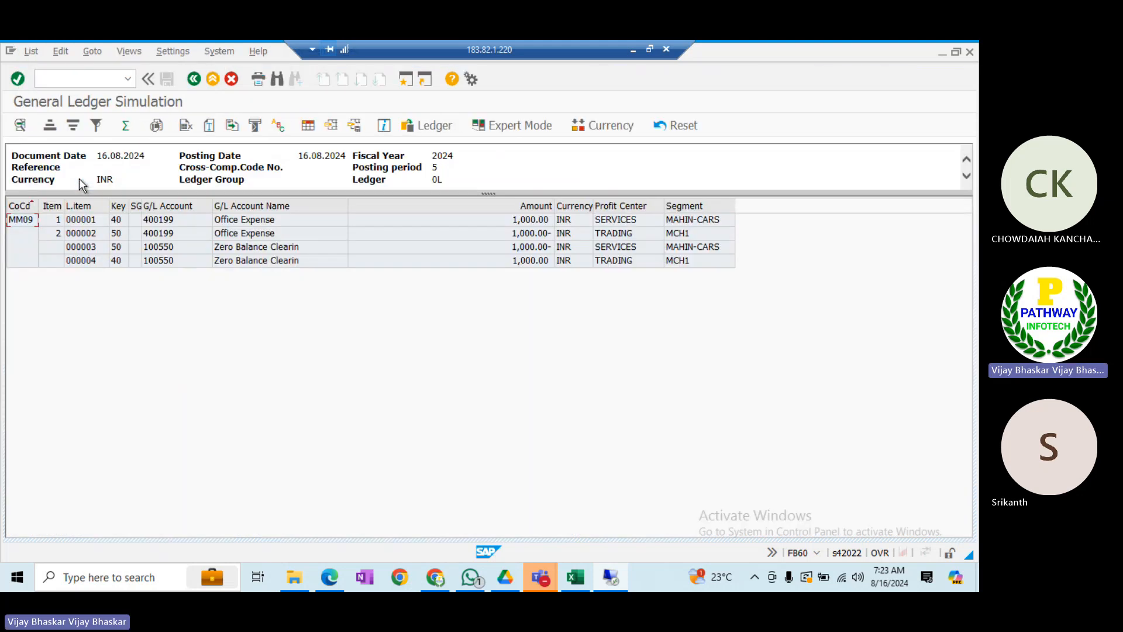
left_click(247, 248)
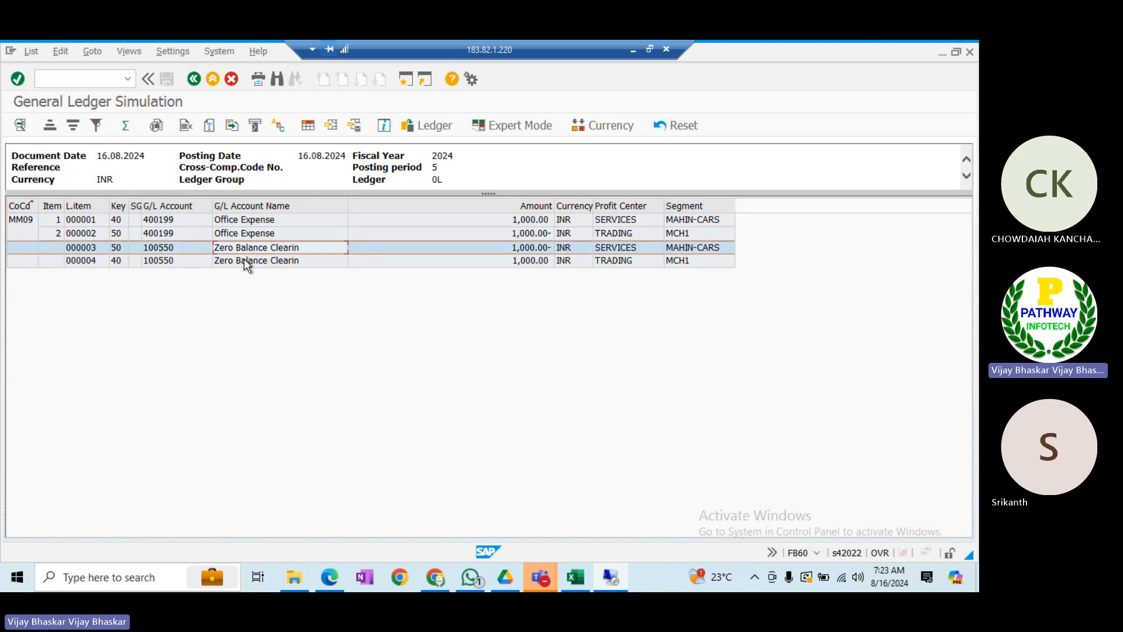
left_click(245, 261)
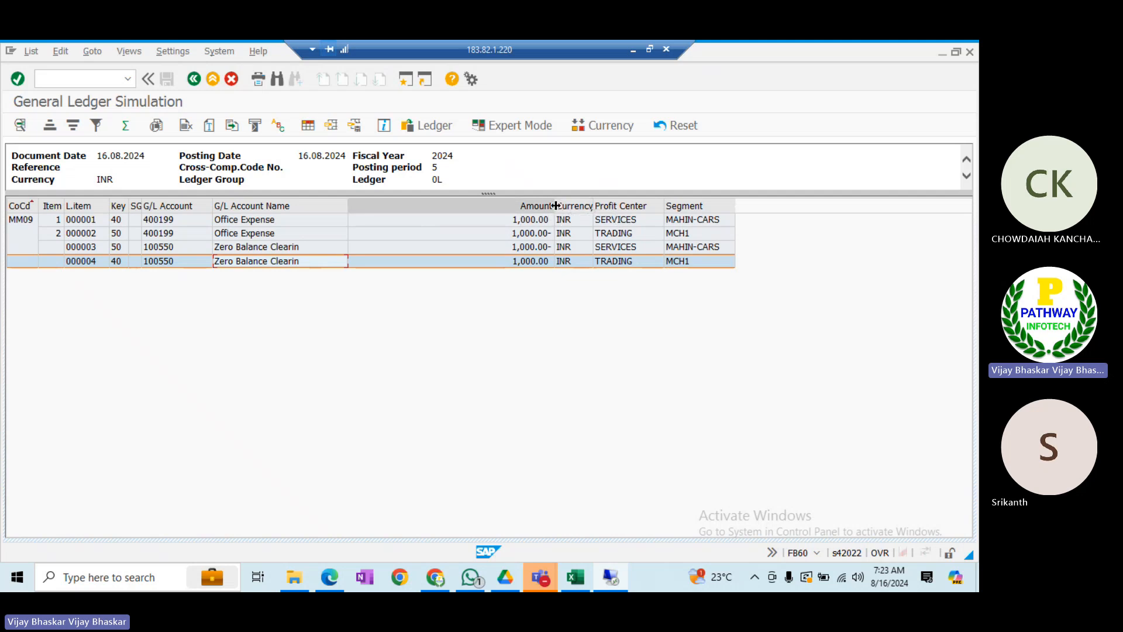
- Narrow the Amount column of the simulation list and check the segments of the two office expense lines
left_click_drag(556, 206, 449, 206)
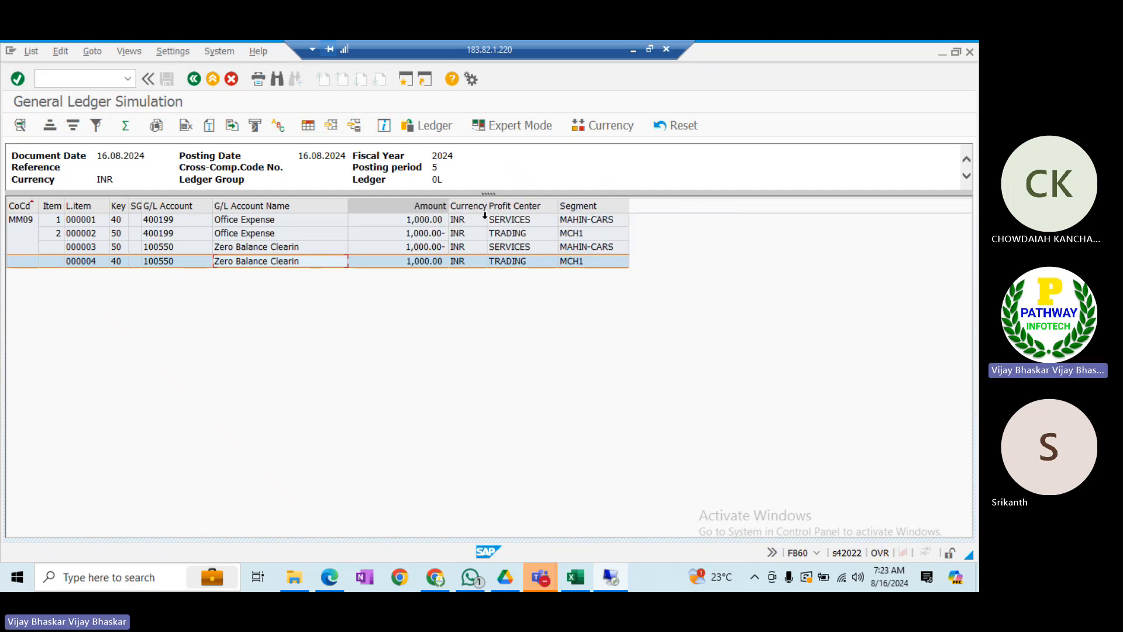
left_click(591, 220)
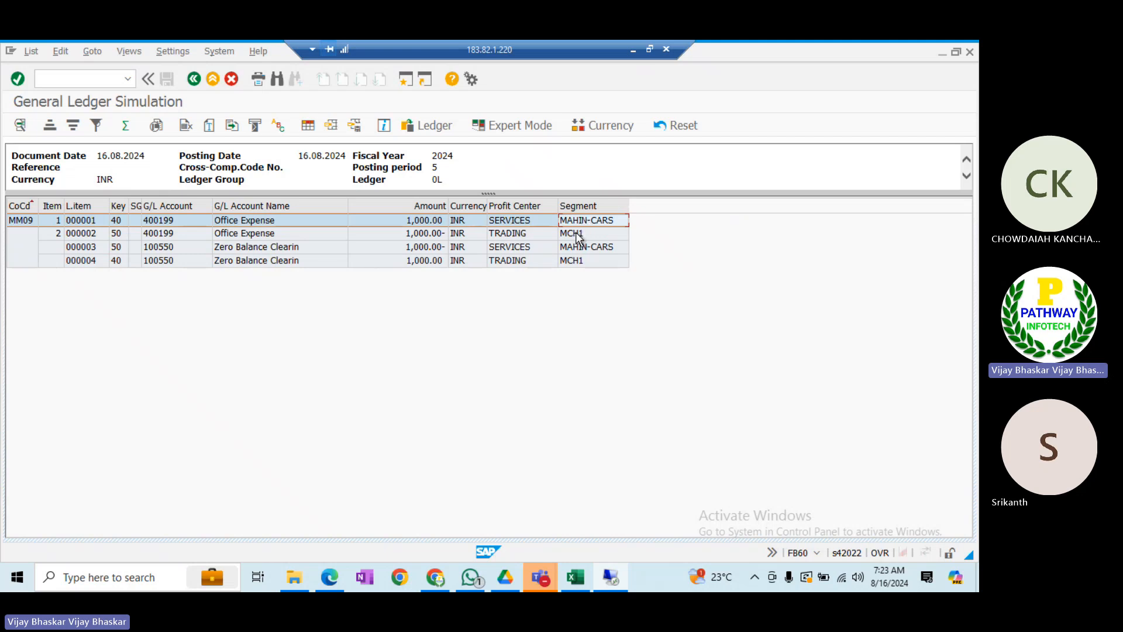
left_click(578, 234)
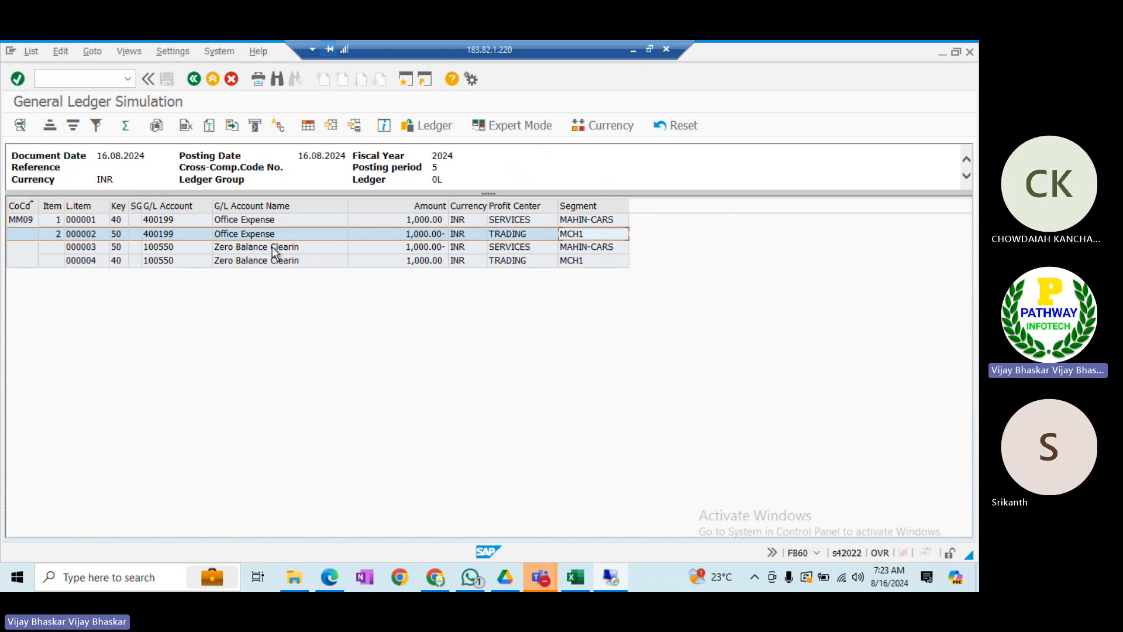
- Compare the profit centers of the office expense lines with those of the matching zero balance clearing lines
left_click(253, 221)
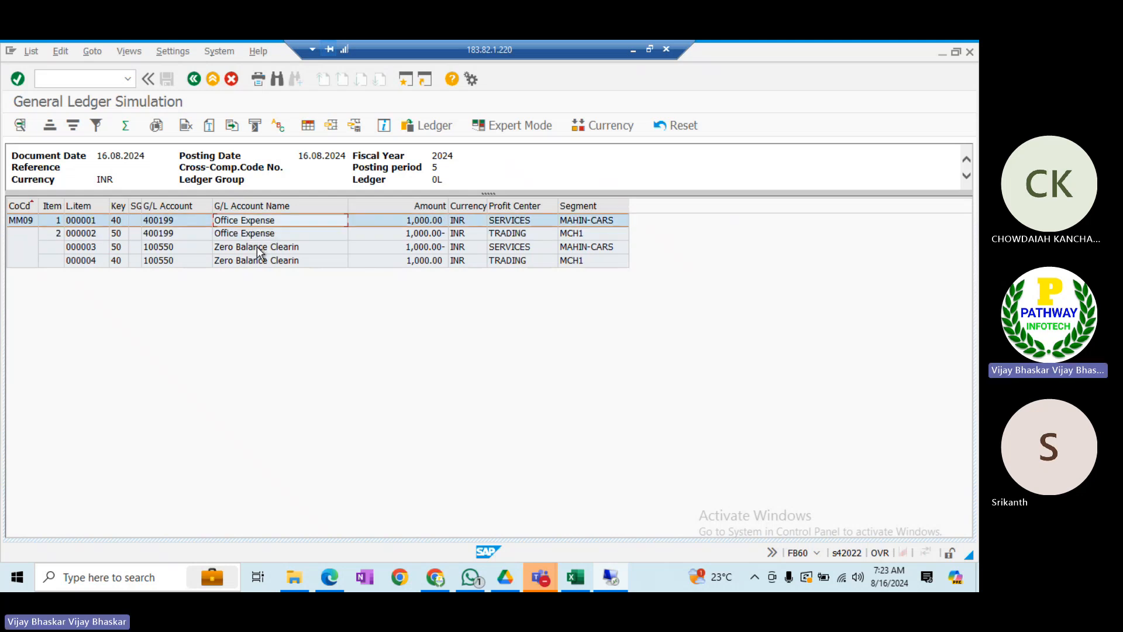
left_click(257, 247)
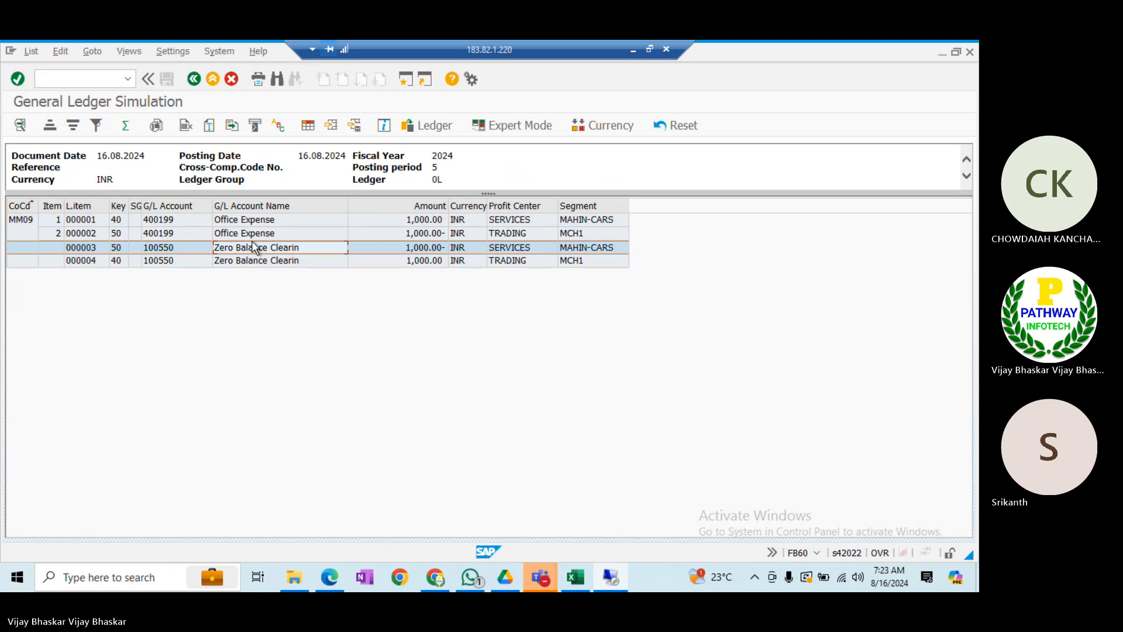
left_click(508, 222)
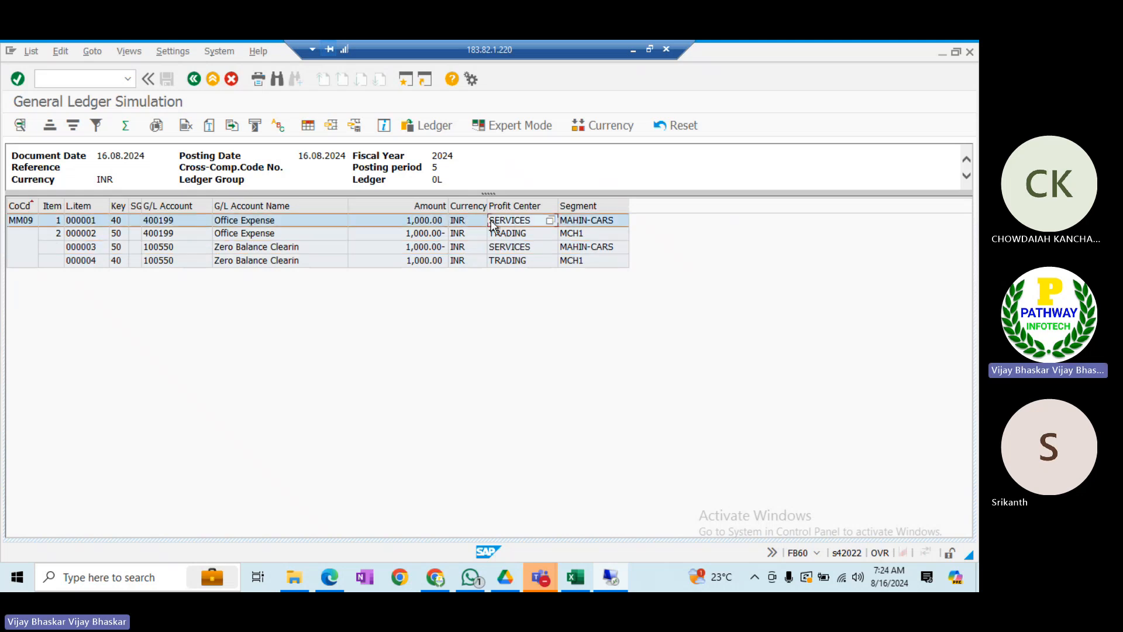
left_click(503, 248)
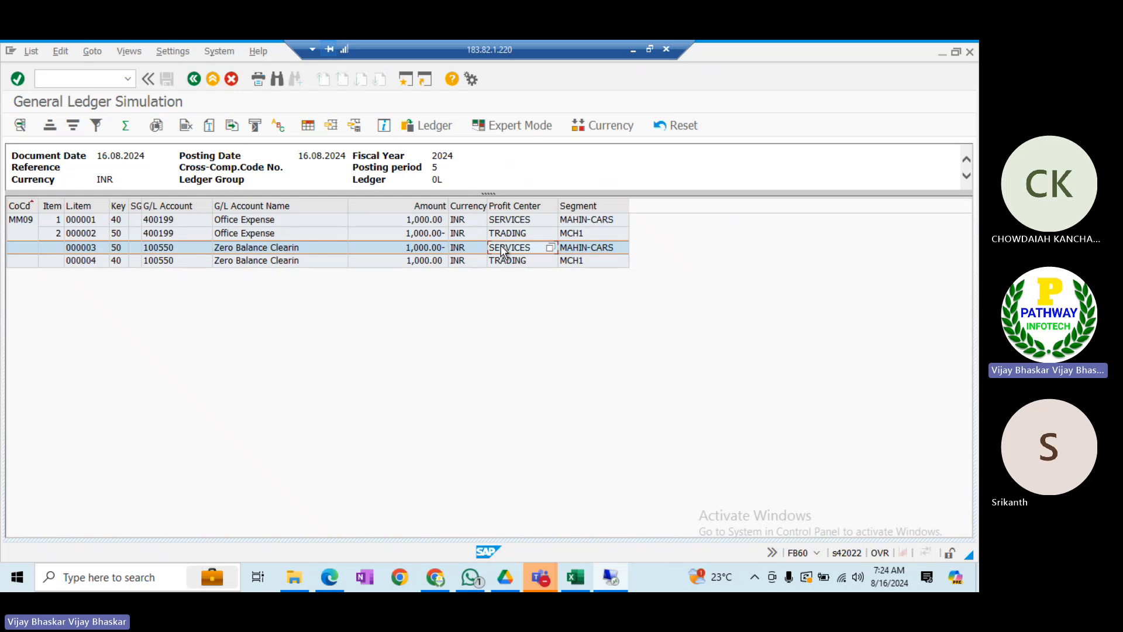
left_click(503, 221)
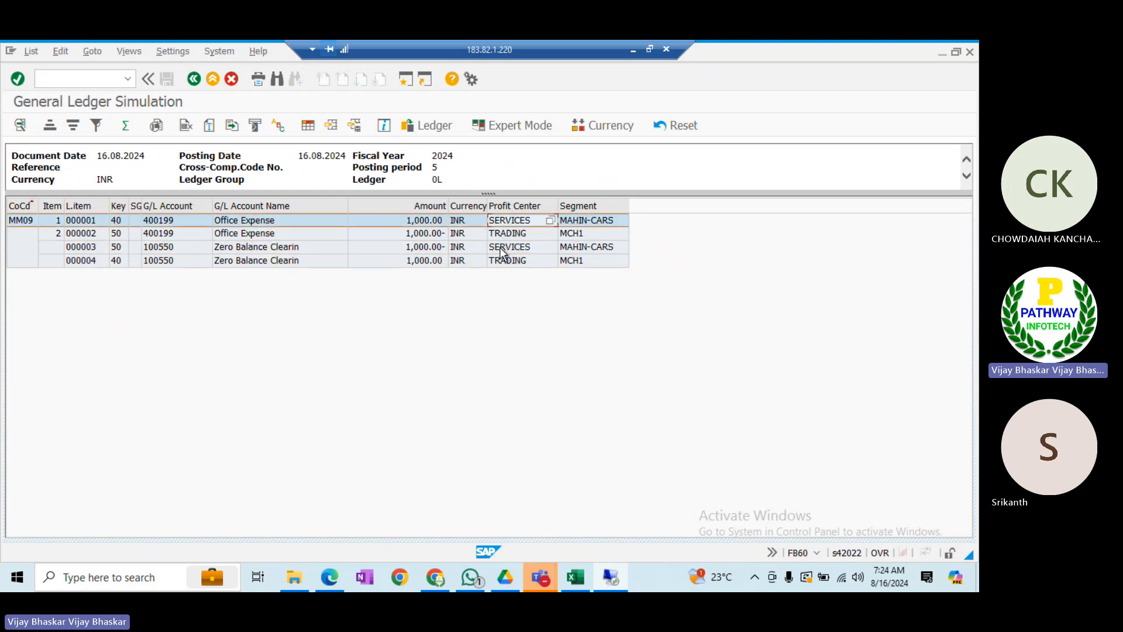
left_click(502, 249)
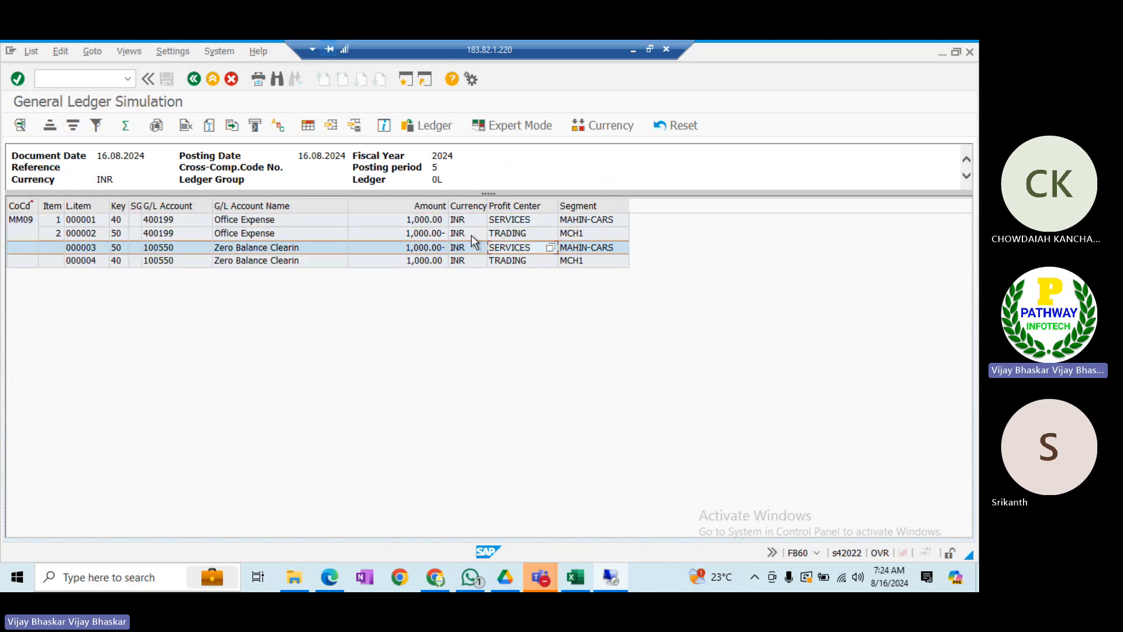
left_click(498, 234)
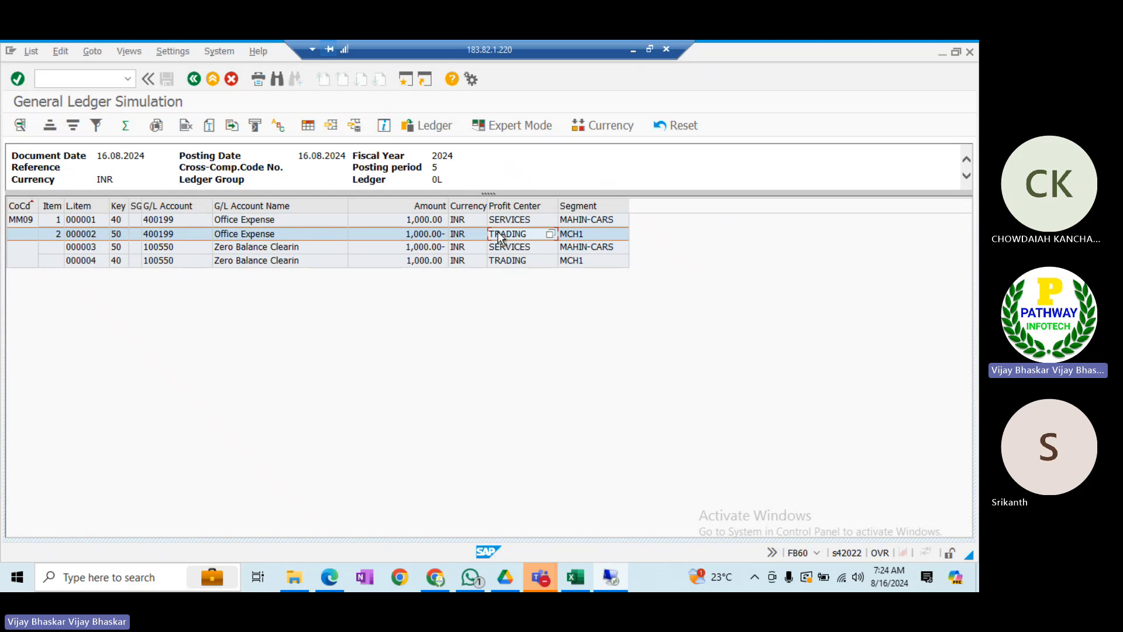
left_click(499, 261)
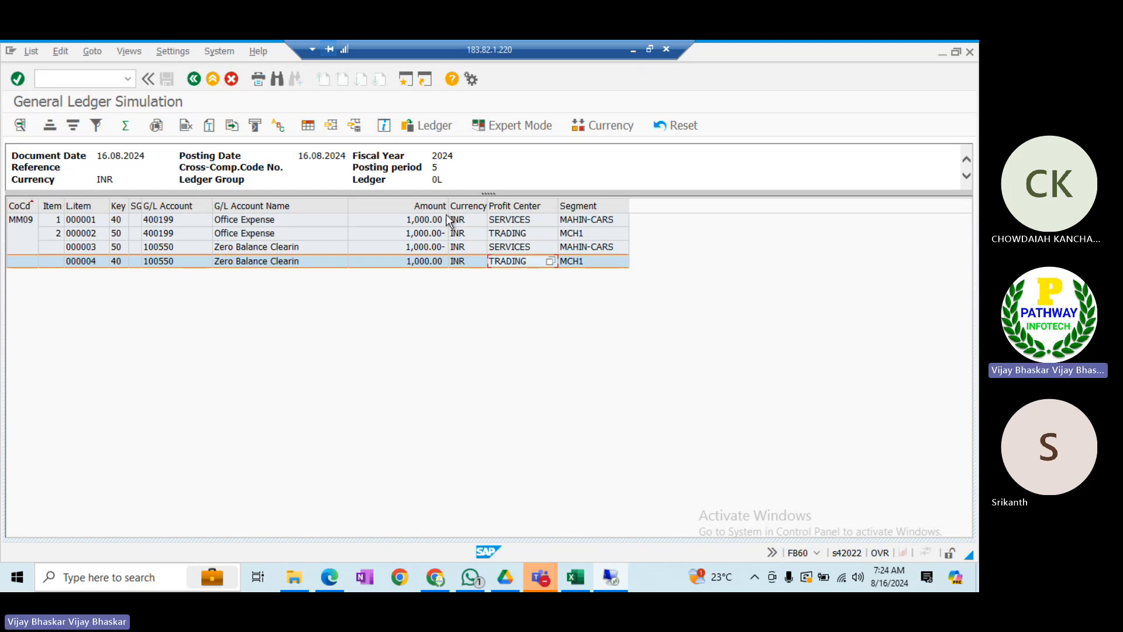
- Narrow the G/L Account Name column, and review the document splitting simulation in Expert Mode before closing it
left_click_drag(352, 205, 328, 204)
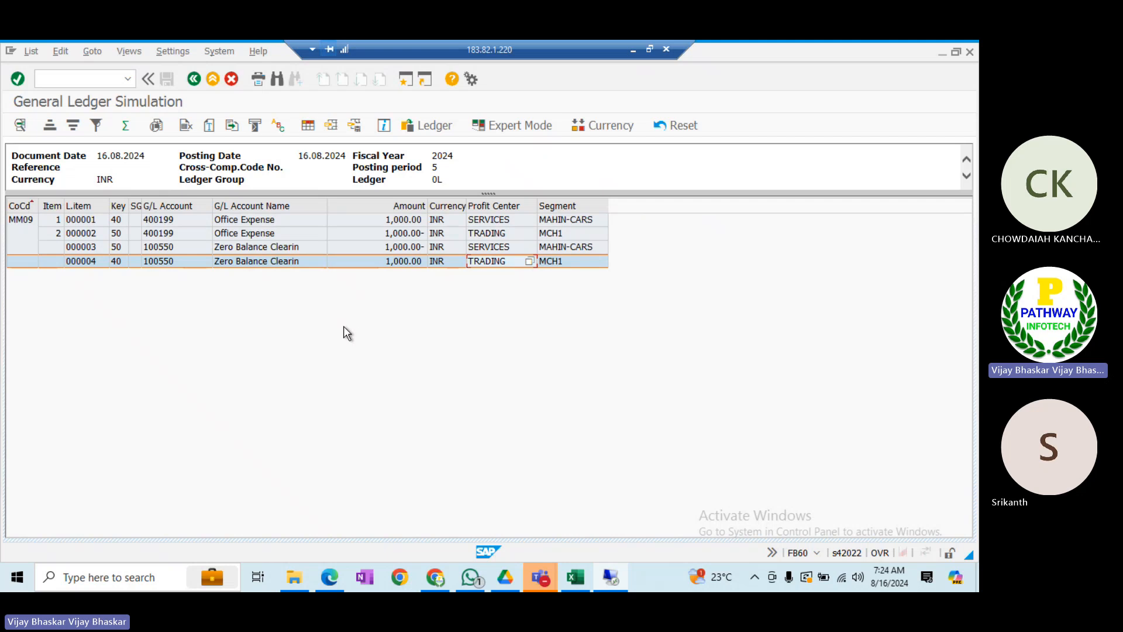
left_click(593, 235)
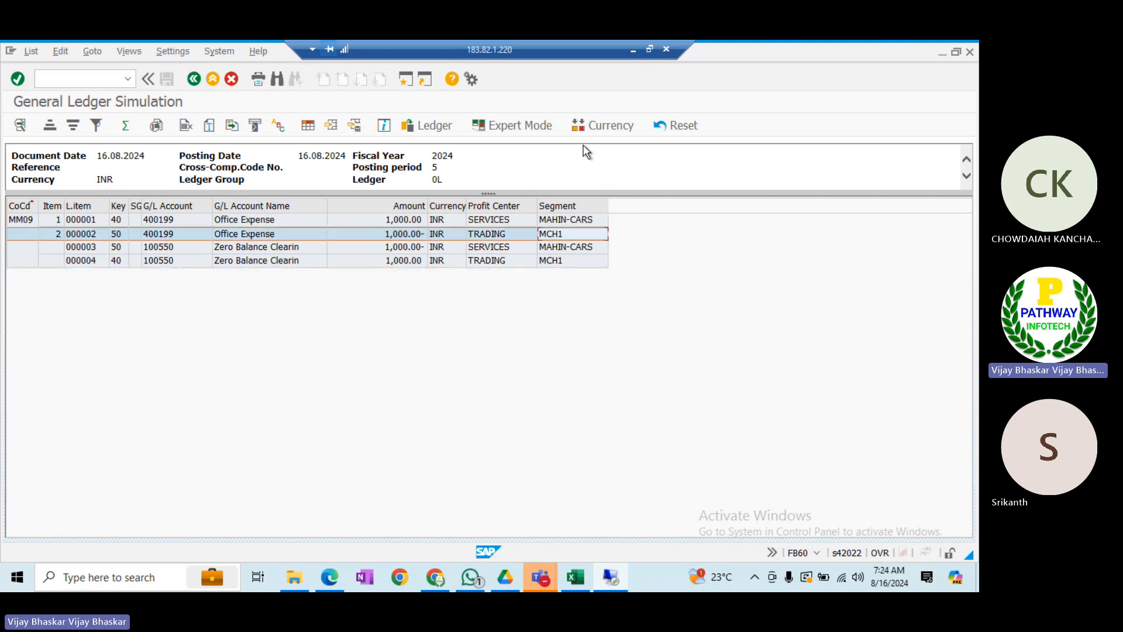
left_click(519, 124)
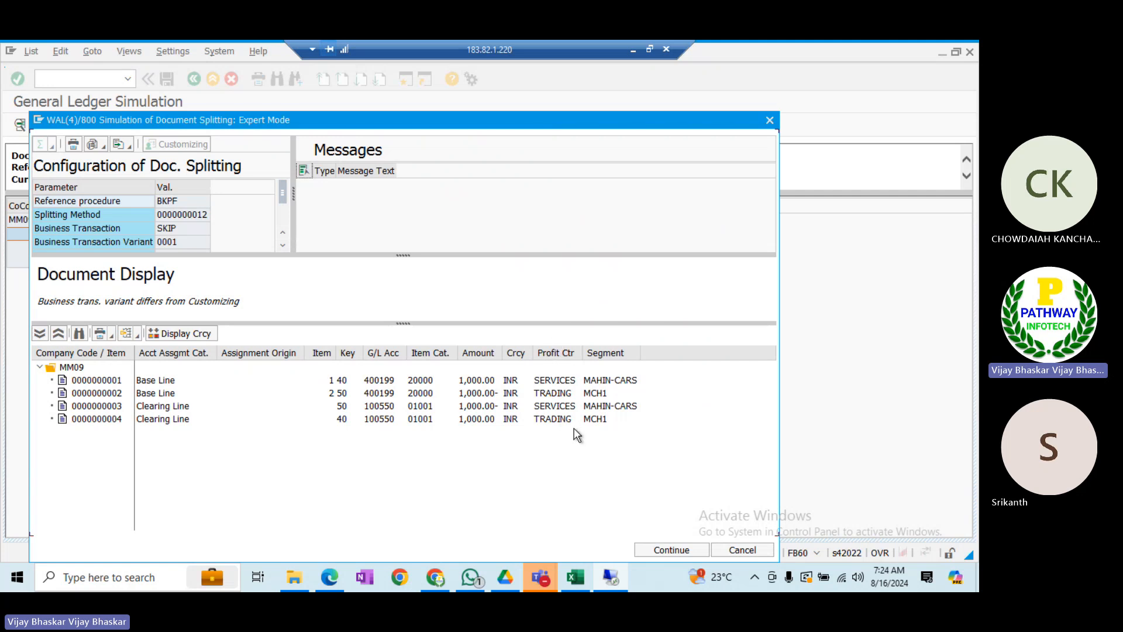
left_click(740, 548)
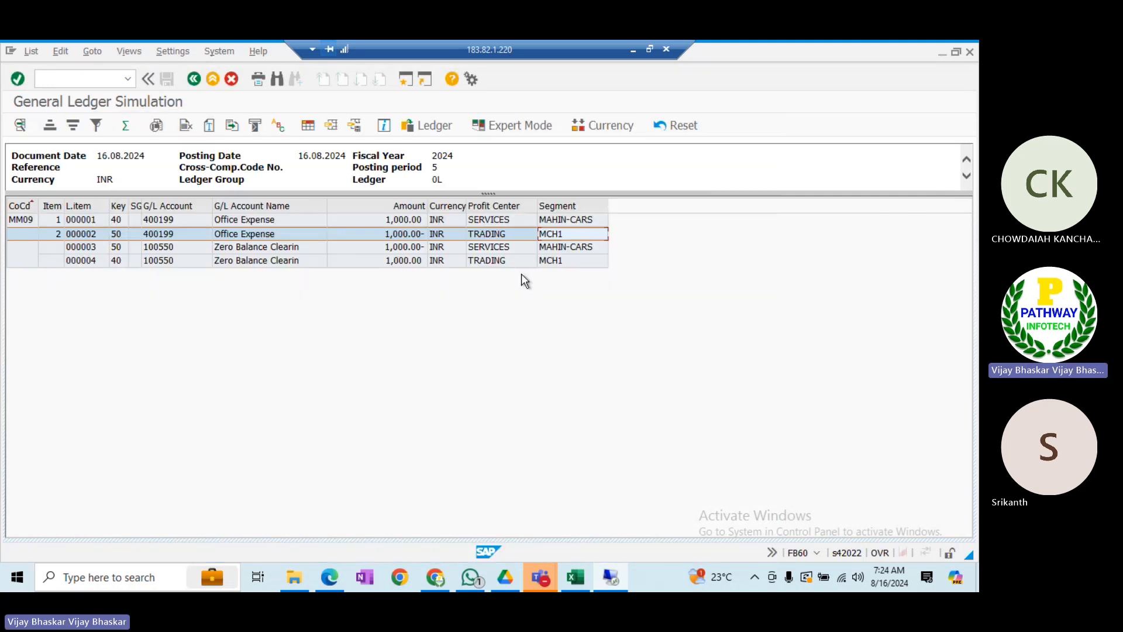
- Restore the remote desktop window to a smaller size and capture a screenshot of the simulation header and line items
left_click(648, 51)
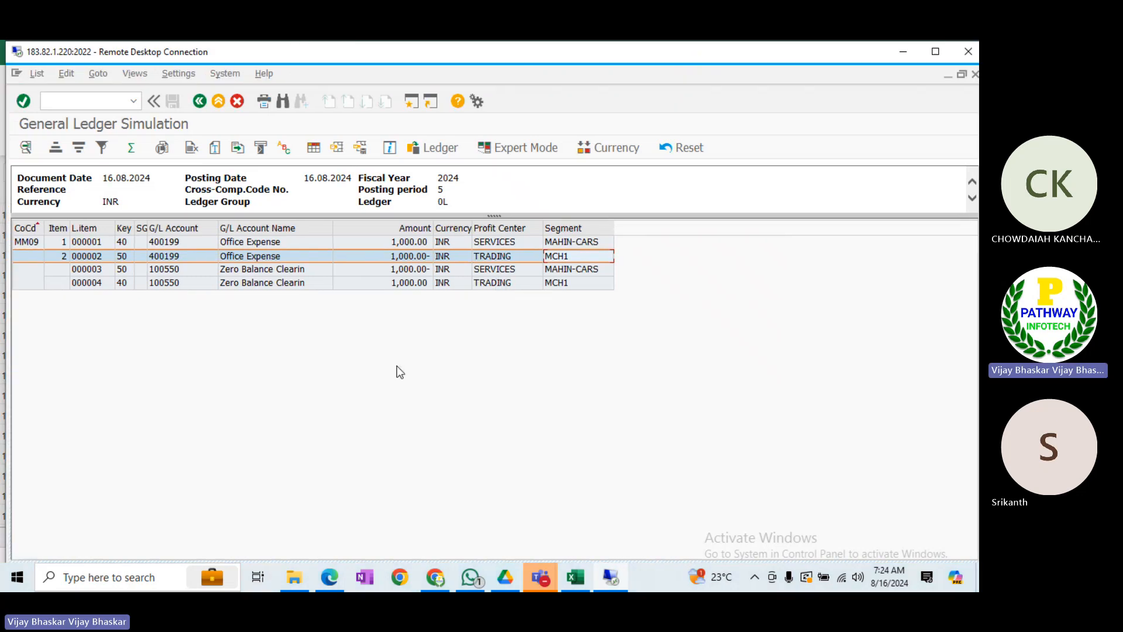
key("super+shift+s")
left_click_drag(2, 64, 626, 301)
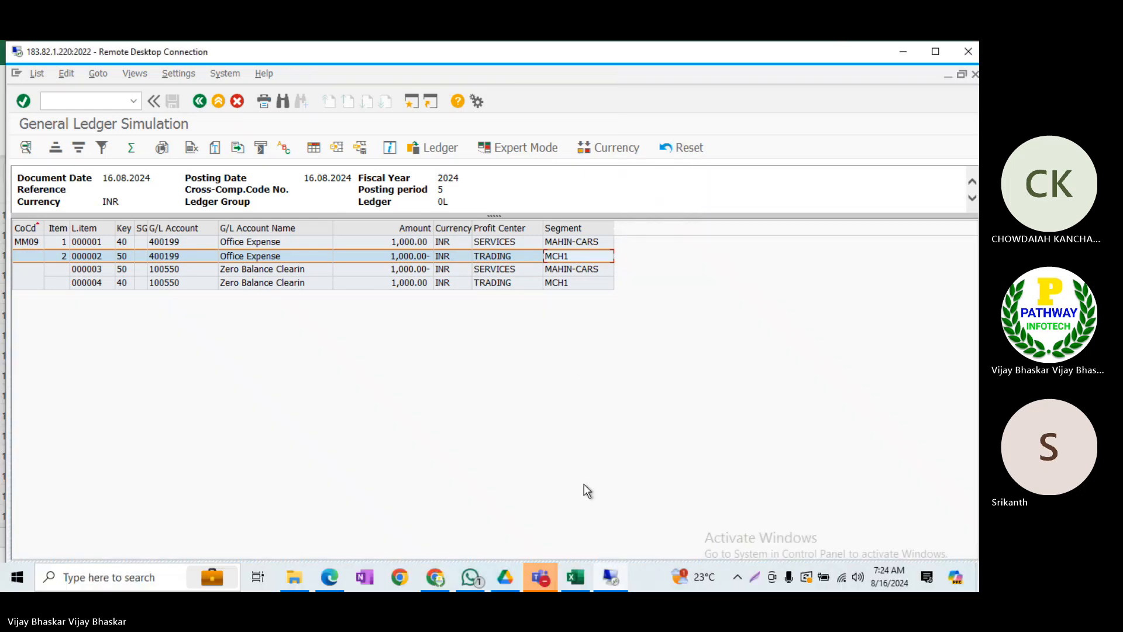
- Switch to the Excel workbook and paste the simulation screenshot at cell A190 of the New GL sheet, below the zero balance example
left_click(576, 577)
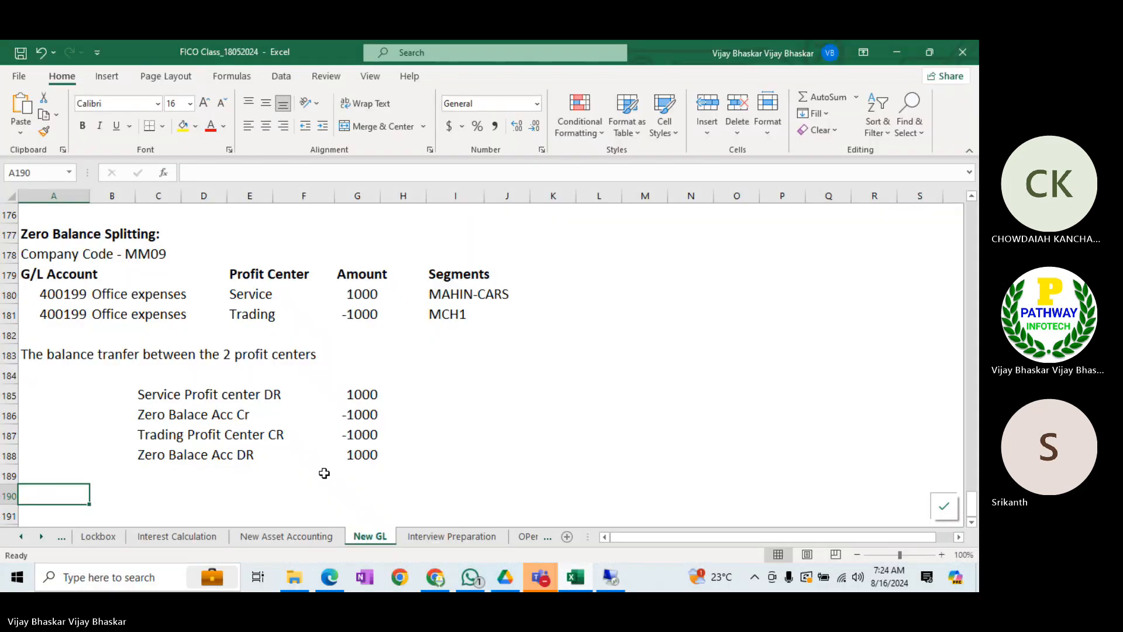
key("ctrl+v")
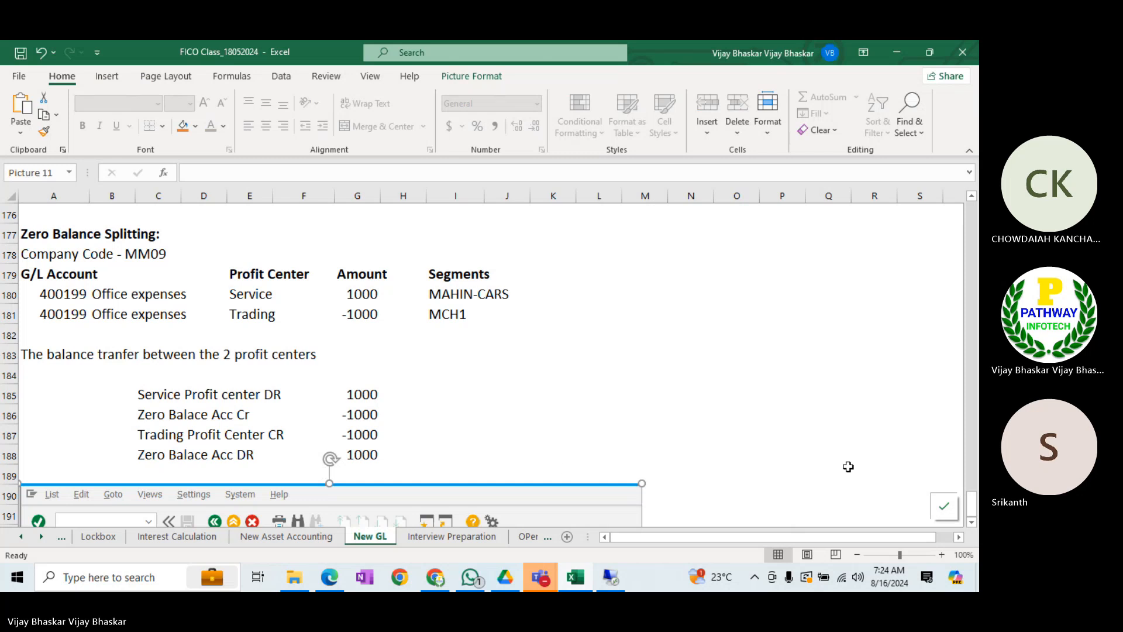
left_click(971, 522)
scroll(316, 347, "down", 4)
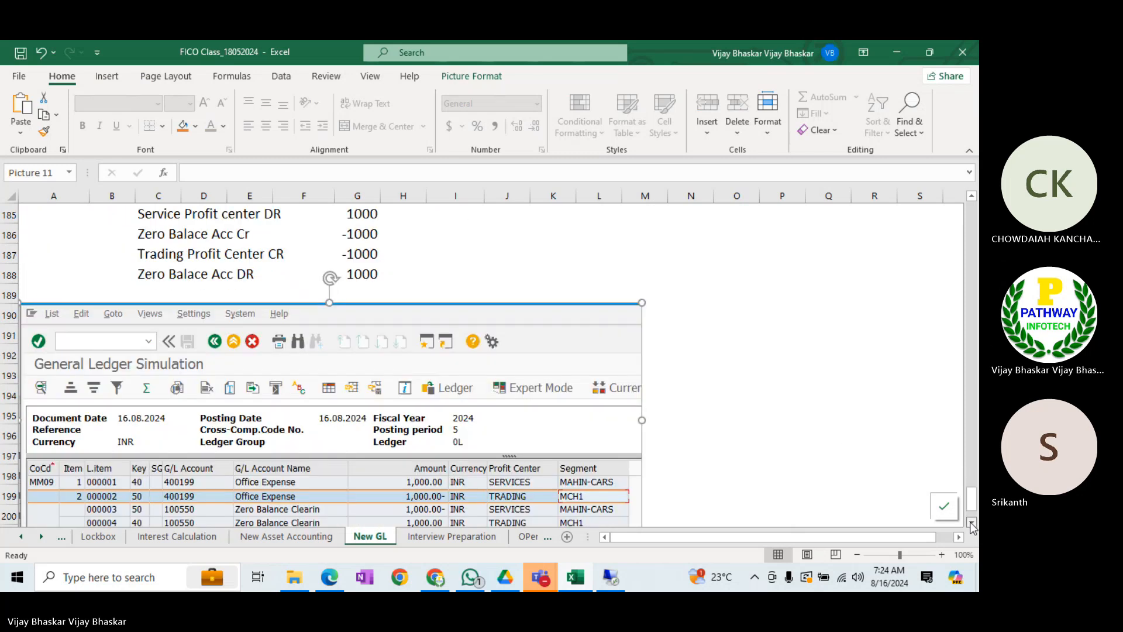